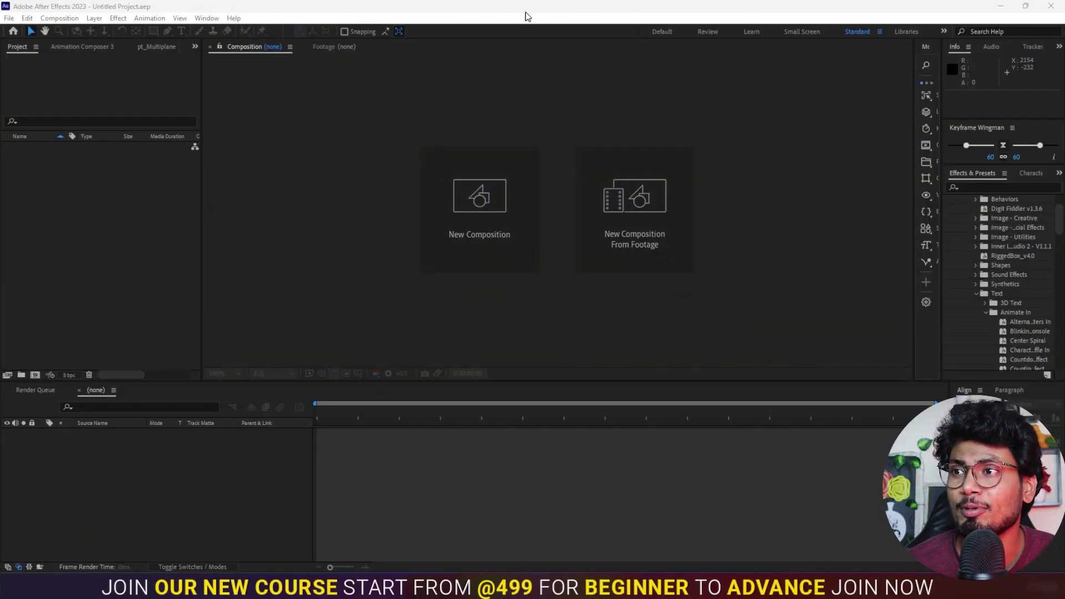
Open the GEOlayers 3 panel from Window > Extensions, widen it, and dismiss its intro notice.
{"action": "left_click", "coordinate": [527, 8]}
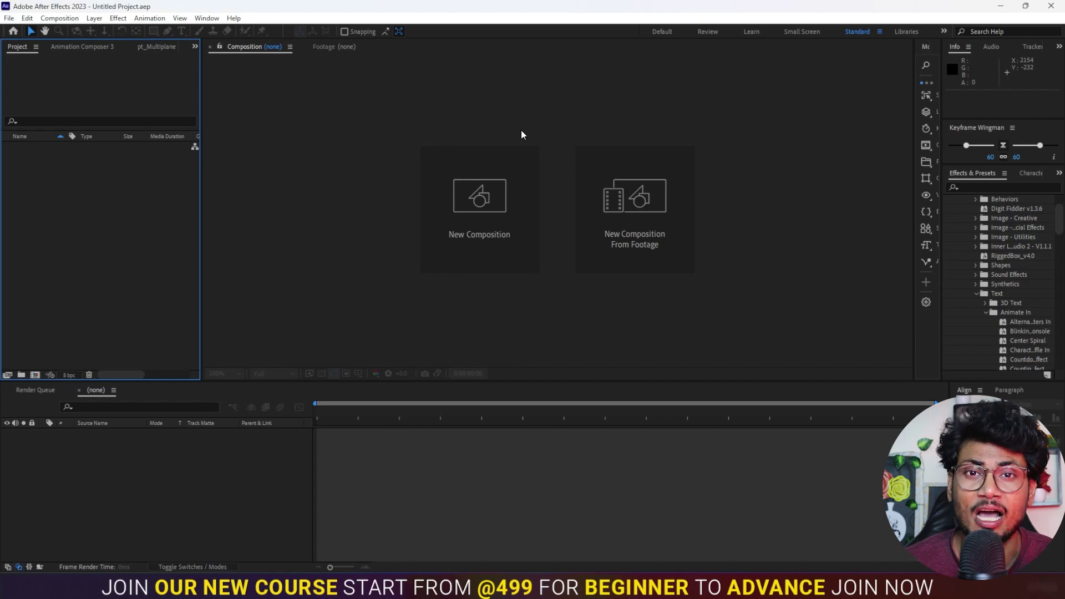
{"action": "left_click", "coordinate": [207, 18]}
{"action": "mouse_move", "coordinate": [258, 49]}
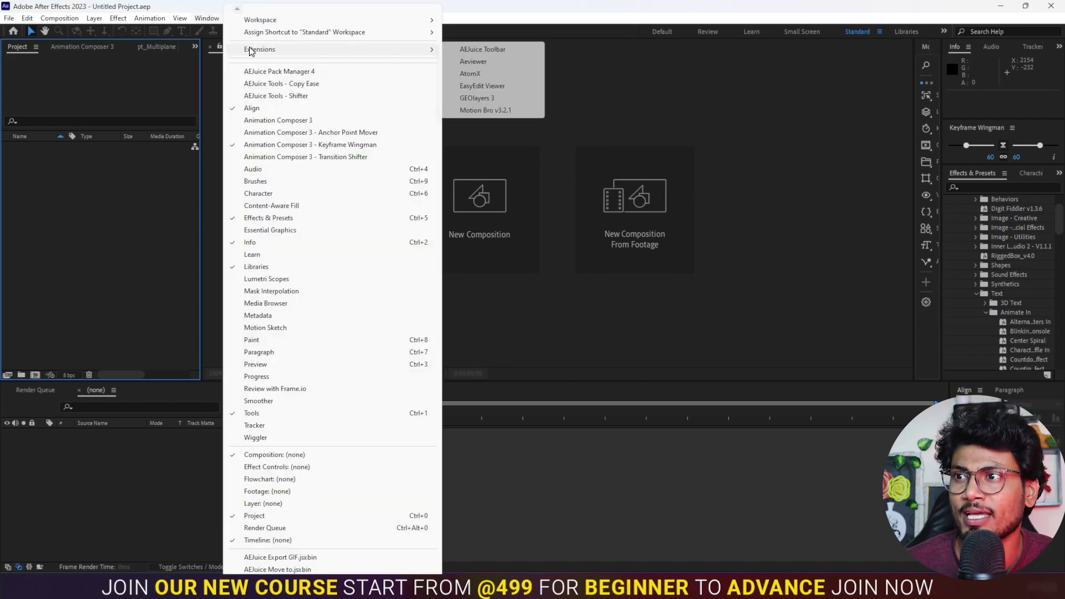
{"action": "left_click", "coordinate": [477, 100]}
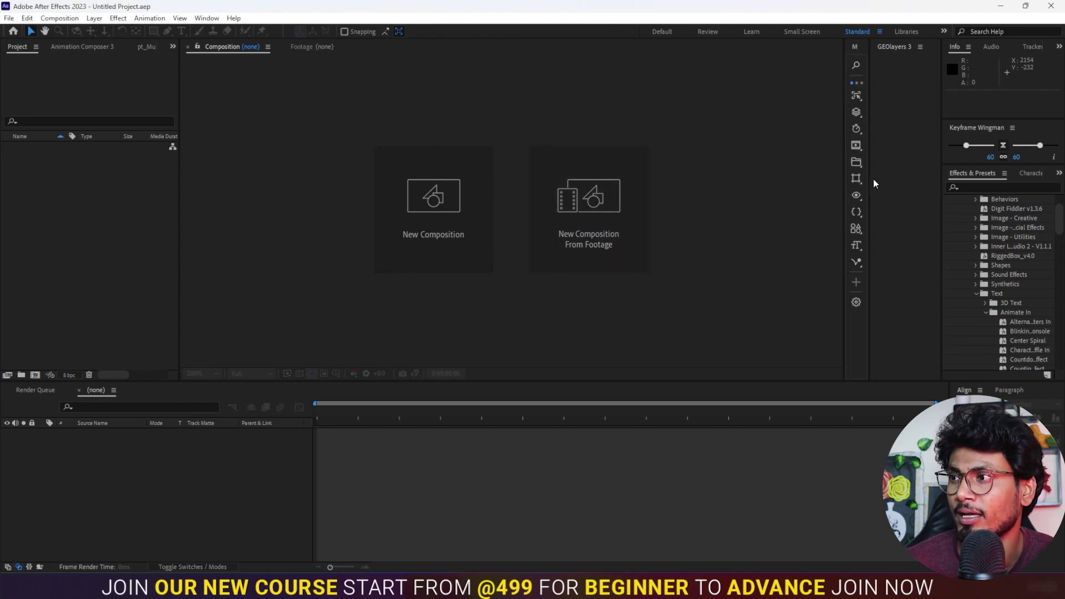
{"action": "left_click_drag", "start_coordinate": [870, 180], "coordinate": [731, 191]}
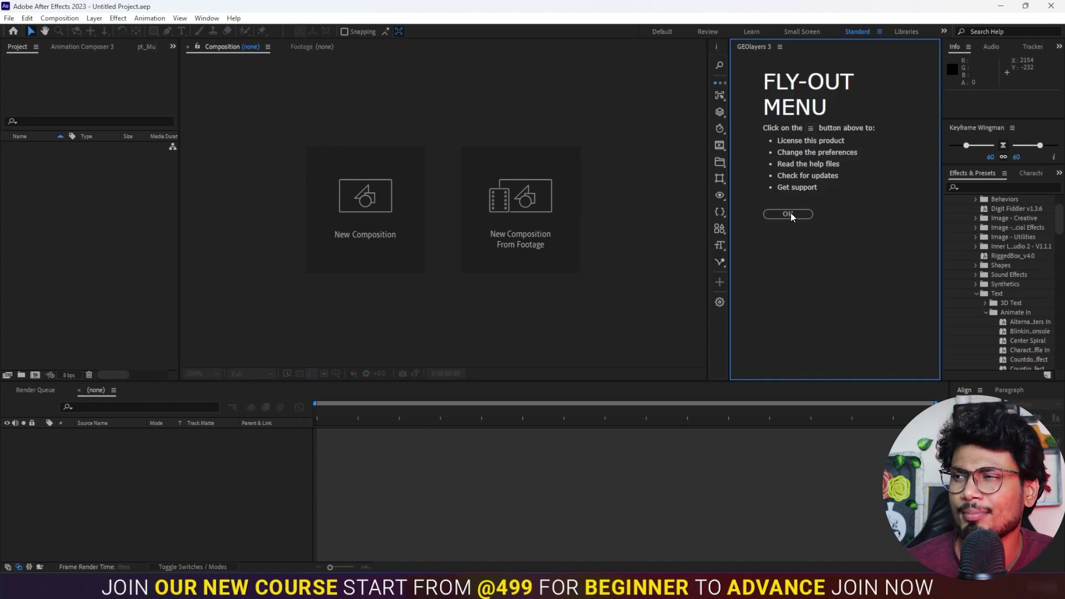
{"action": "left_click", "coordinate": [791, 215]}
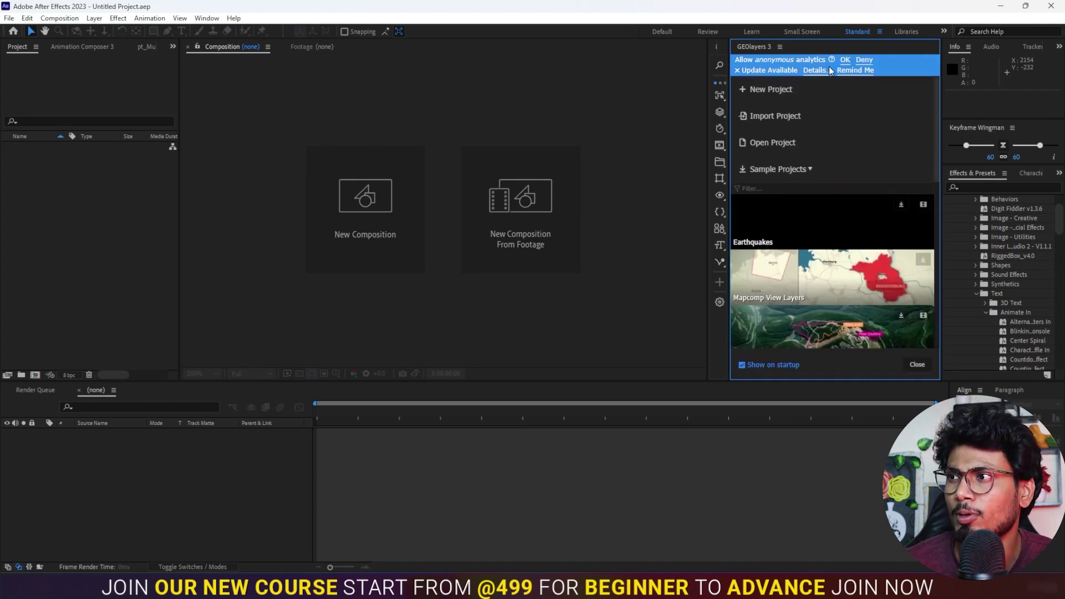
Dismiss the analytics and update notices and start a new GEOlayers mapcomp.
{"action": "left_click", "coordinate": [846, 60]}
{"action": "left_click", "coordinate": [737, 60]}
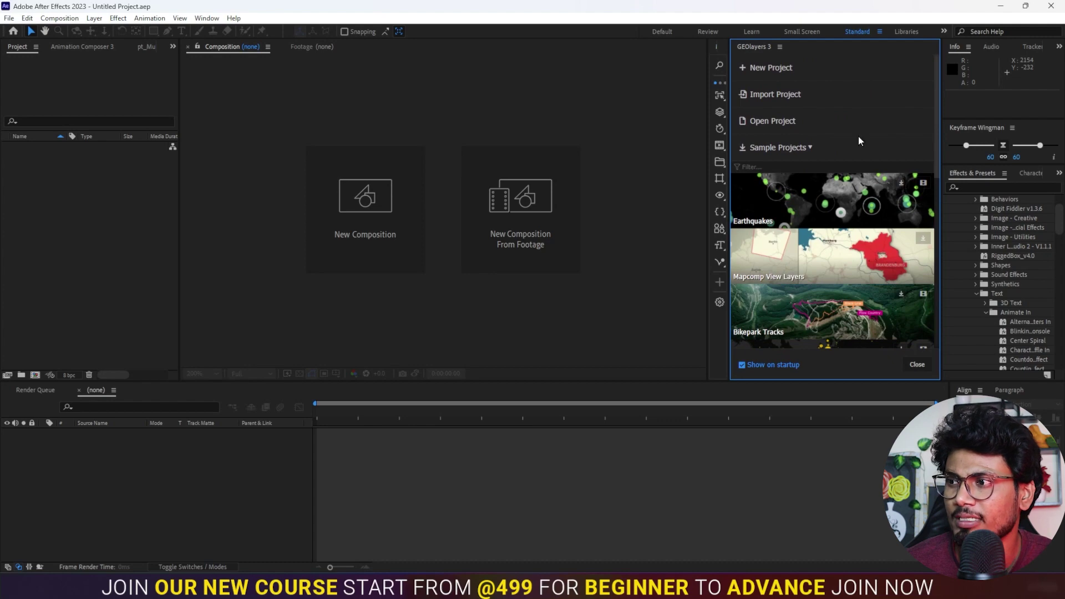
{"action": "left_click", "coordinate": [769, 68]}
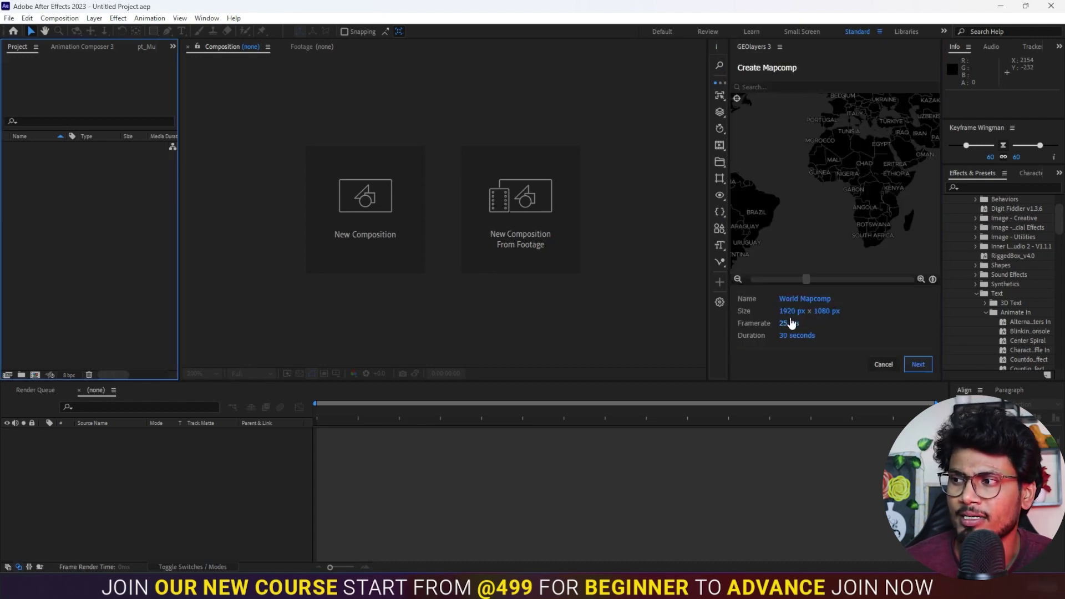
Set the mapcomp frame rate to 30 fps and its duration to 10 seconds.
{"action": "left_click", "coordinate": [785, 323]}
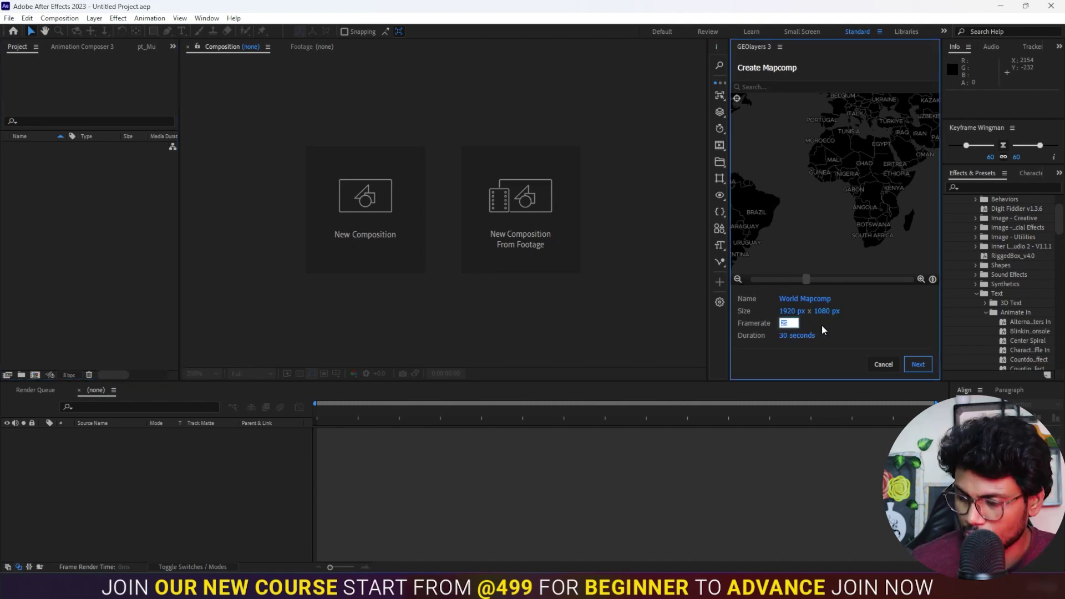
{"action": "type", "text": "30"}
{"action": "key", "text": "Return"}
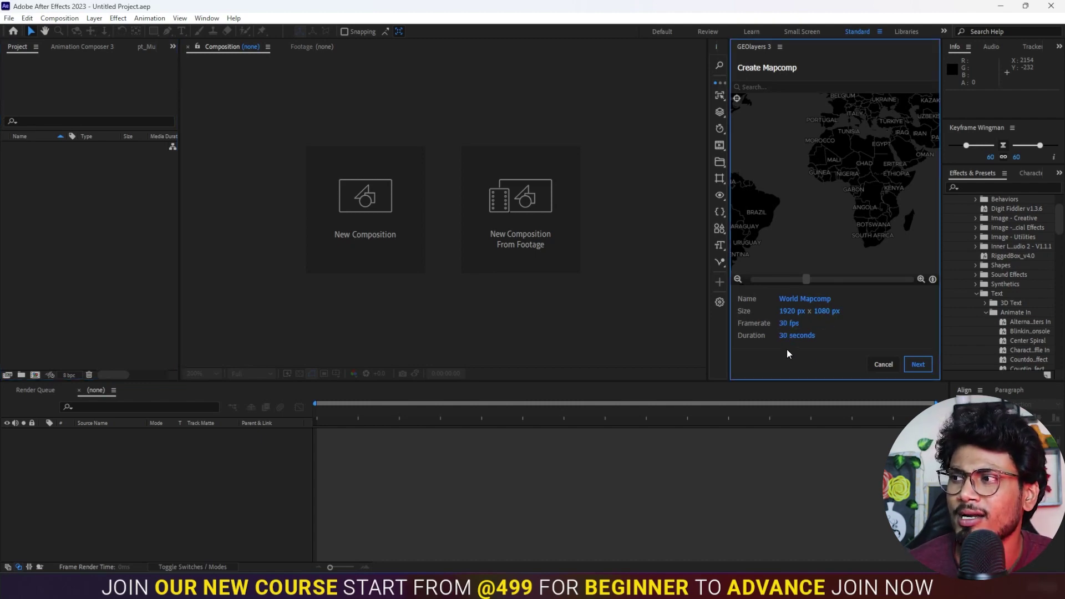
{"action": "left_click", "coordinate": [791, 336]}
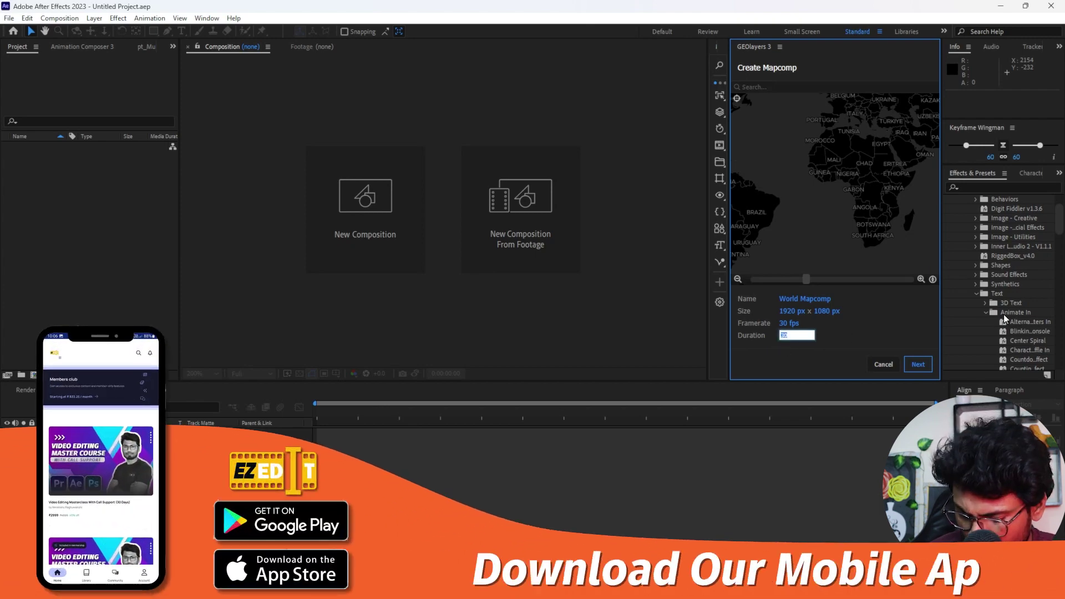
{"action": "type", "text": "1"}
{"action": "key", "text": "Return"}
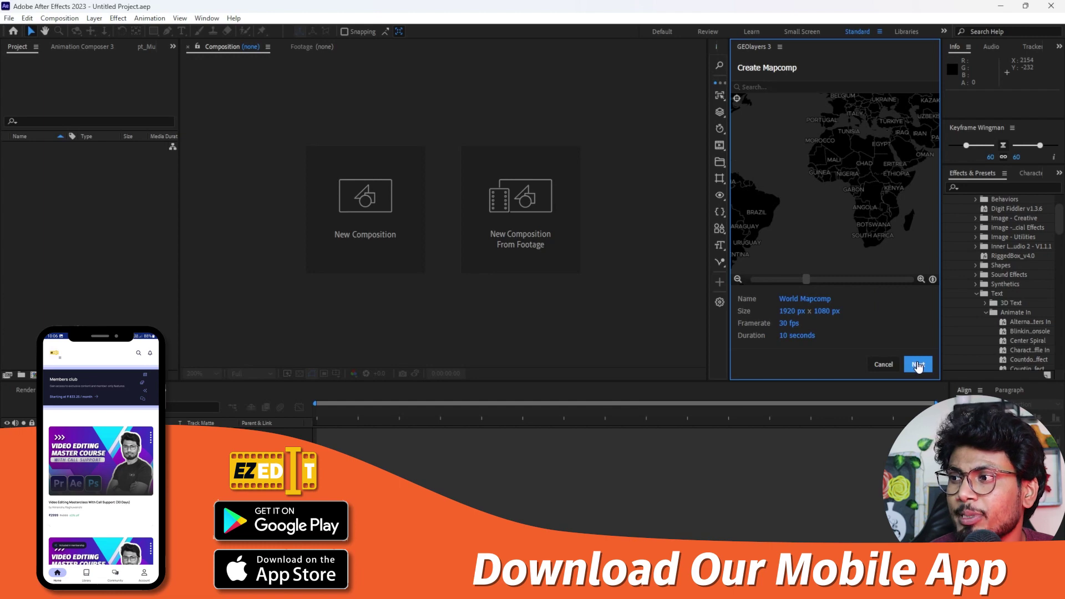
{"action": "left_click", "coordinate": [918, 365]}
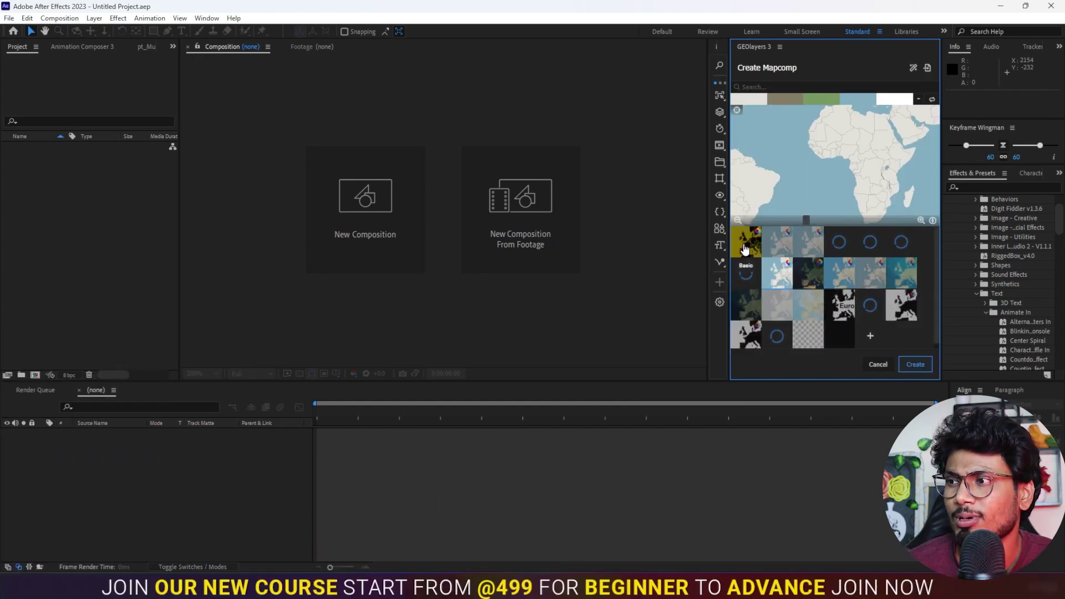
Pick the Basic black-and-yellow map style and switch to the YouTube reference video.
{"action": "left_click", "coordinate": [745, 246]}
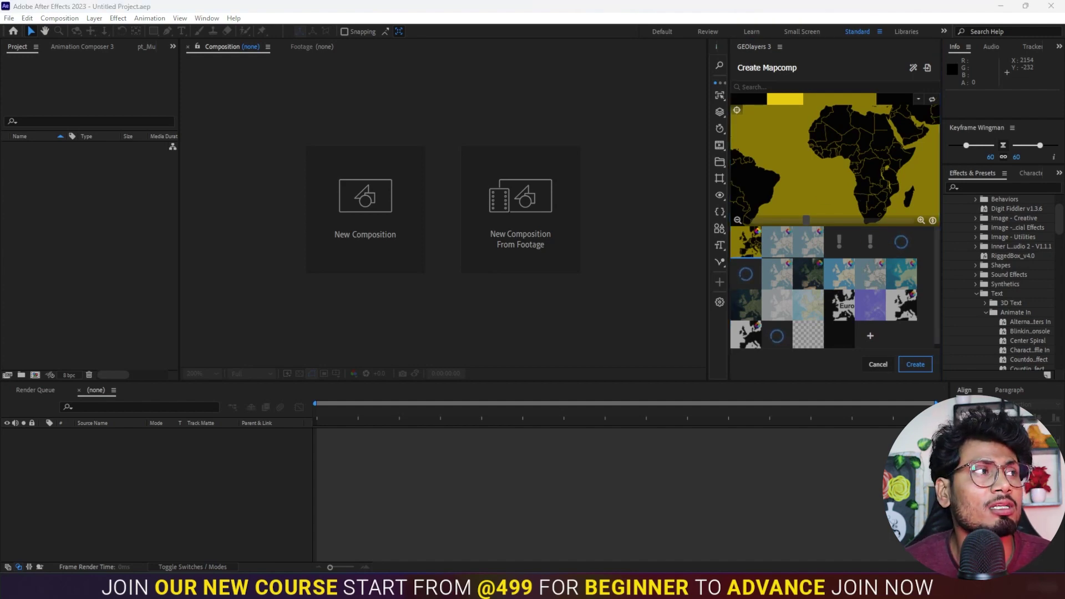
{"action": "key", "text": "alt+Tab"}
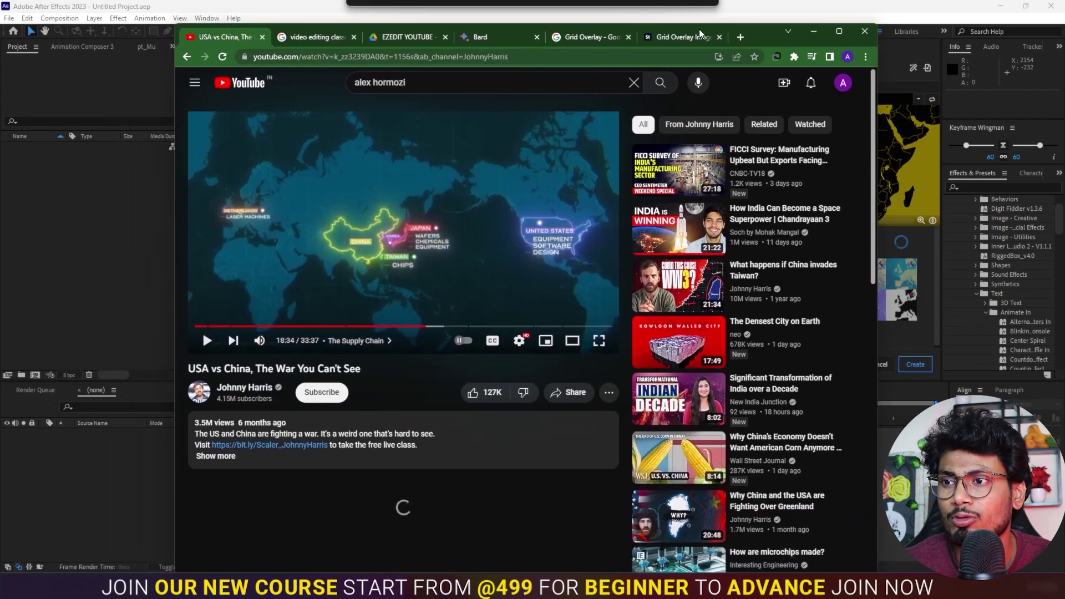
Maximize Chrome showing the USA vs China video paused on its glowing world-map frame.
{"action": "left_click", "coordinate": [839, 31]}
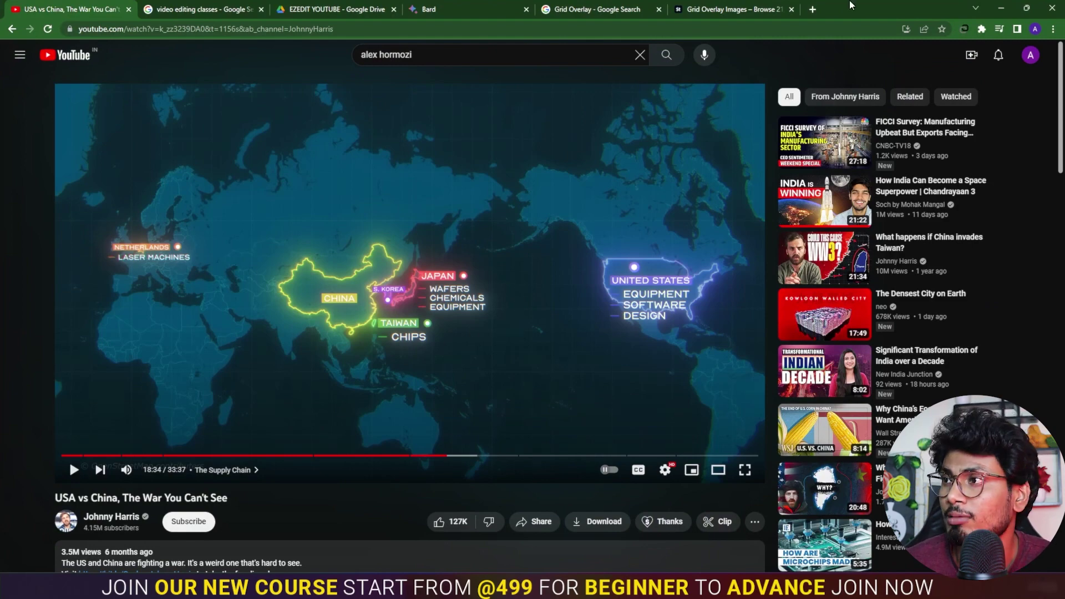
{"action": "key", "text": "super+Down"}
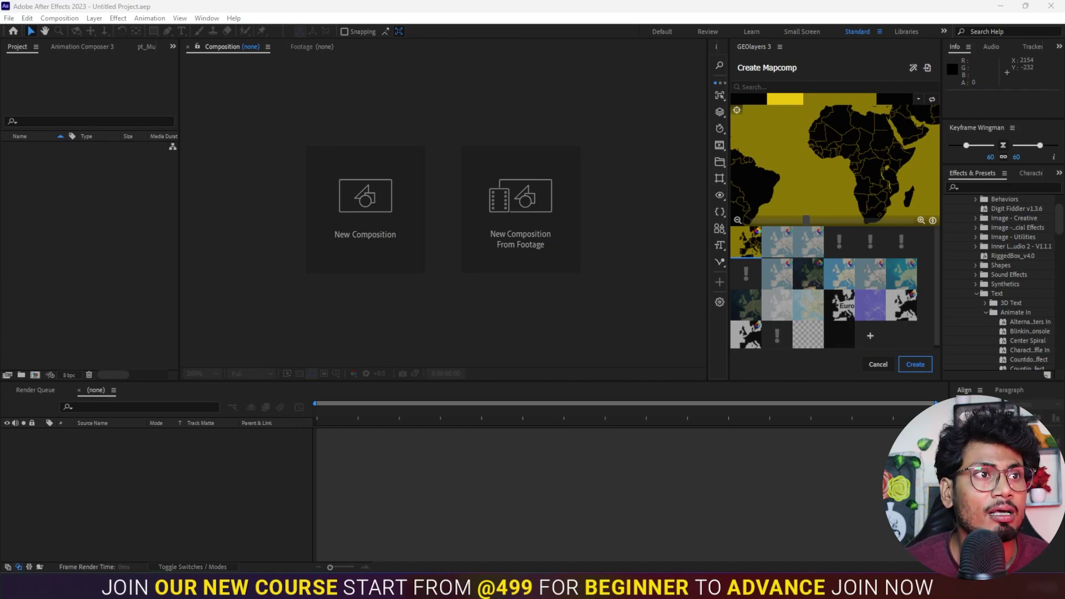
{"action": "key", "text": "alt+Tab"}
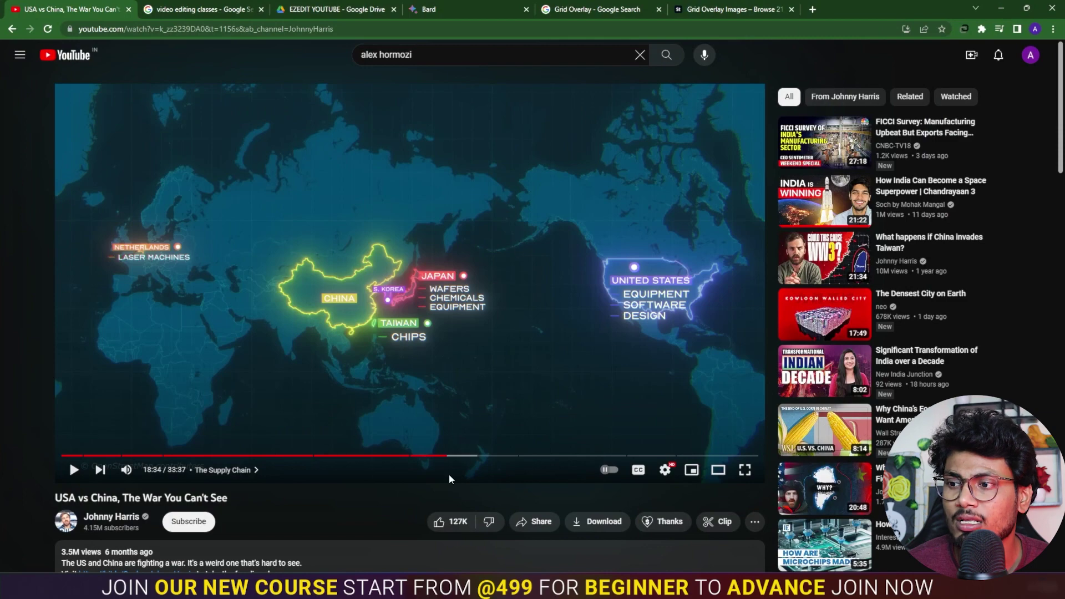
{"action": "key", "text": "super"}
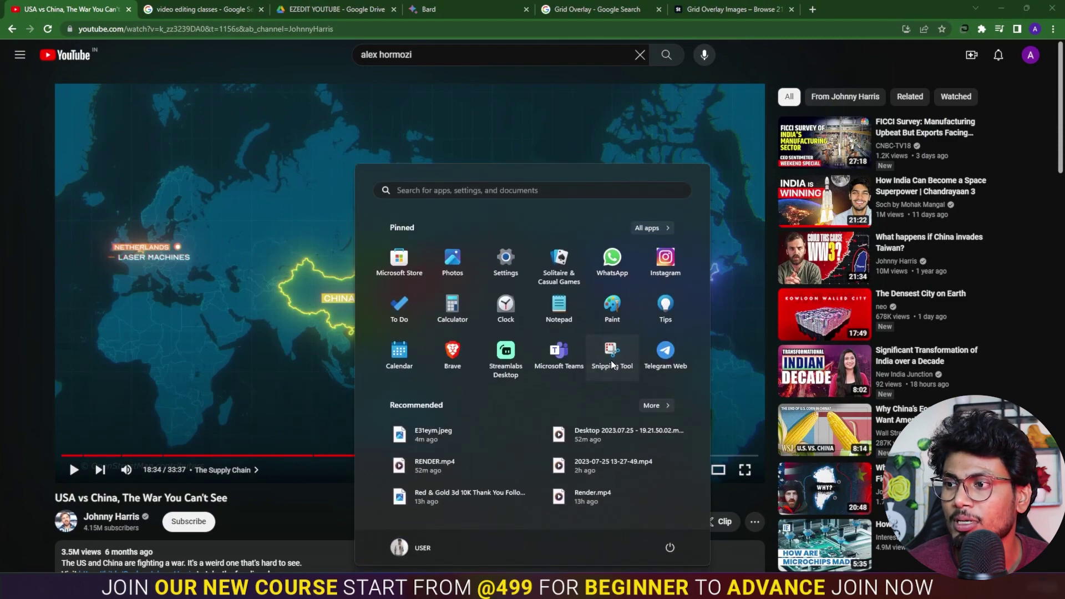
Snip the video's glowing world-map frame and save it as a PNG in Downloads.
{"action": "left_click", "coordinate": [611, 361]}
{"action": "left_click", "coordinate": [119, 100]}
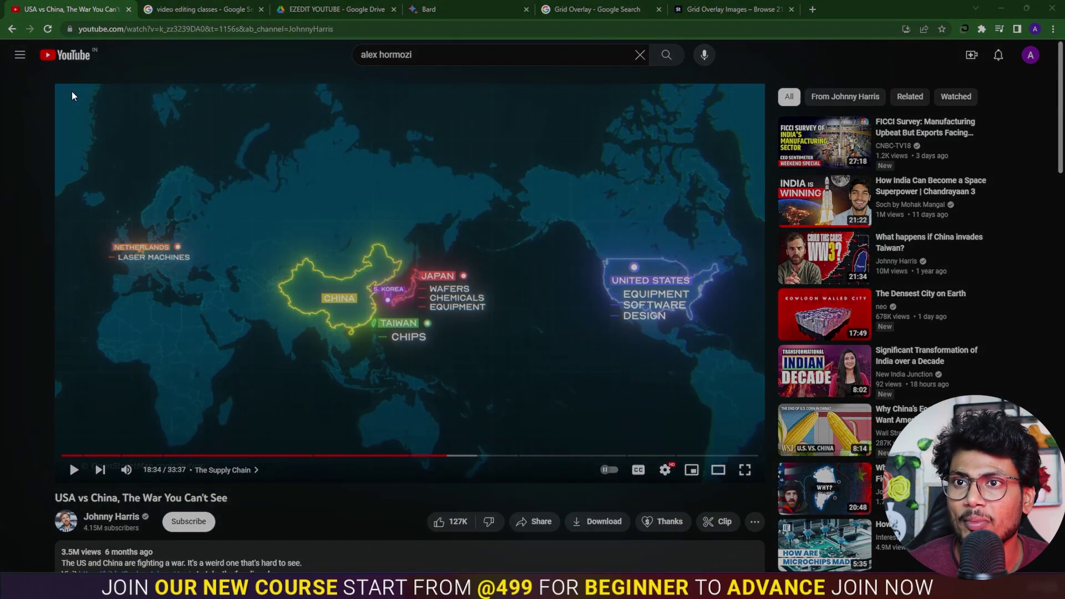
{"action": "left_click_drag", "start_coordinate": [56, 84], "coordinate": [763, 451]}
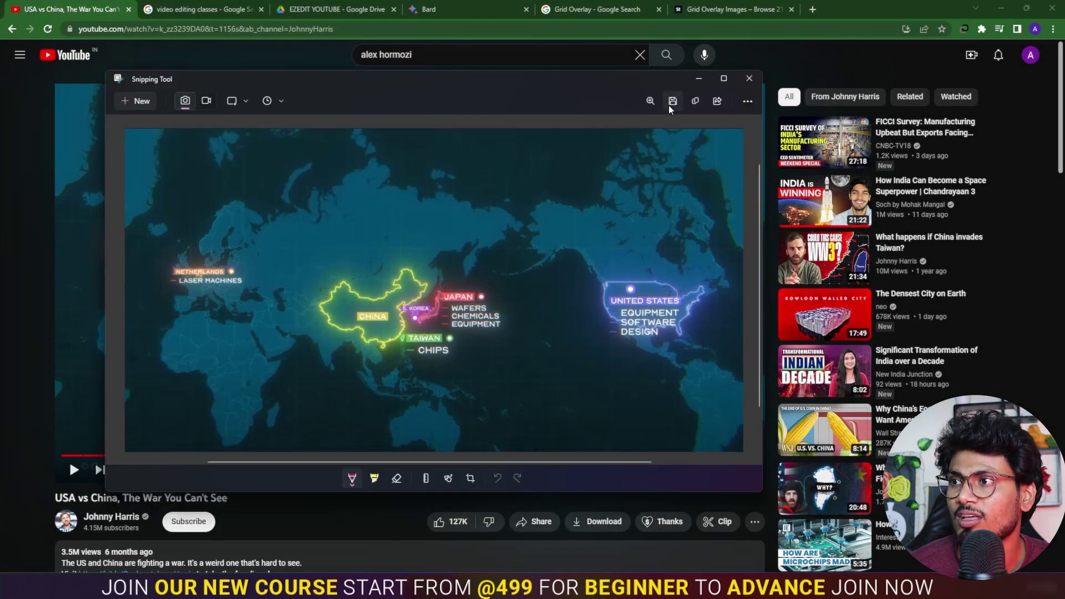
{"action": "left_click", "coordinate": [693, 101]}
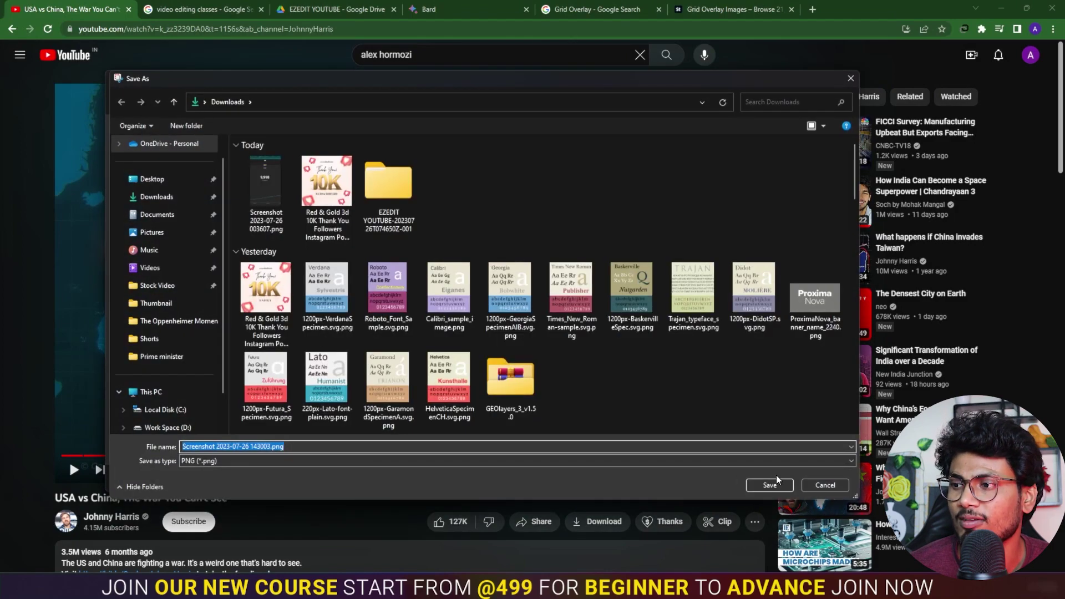
{"action": "left_click", "coordinate": [769, 485]}
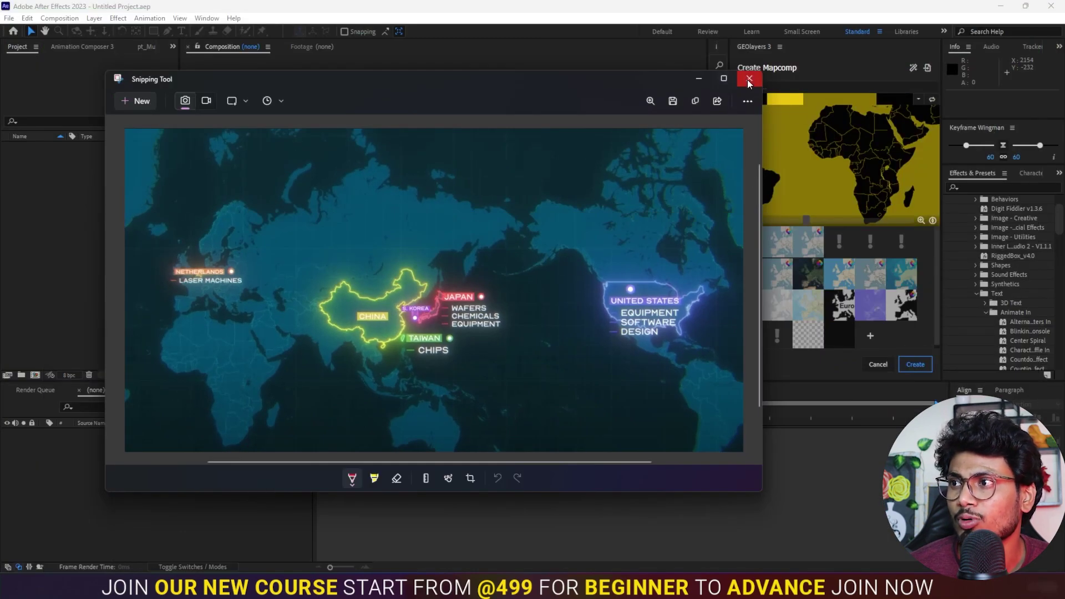
{"action": "left_click", "coordinate": [749, 78]}
Import the screenshot PNG from Downloads and create the Basic-style World Mapcomp.
{"action": "double_click", "coordinate": [95, 233]}
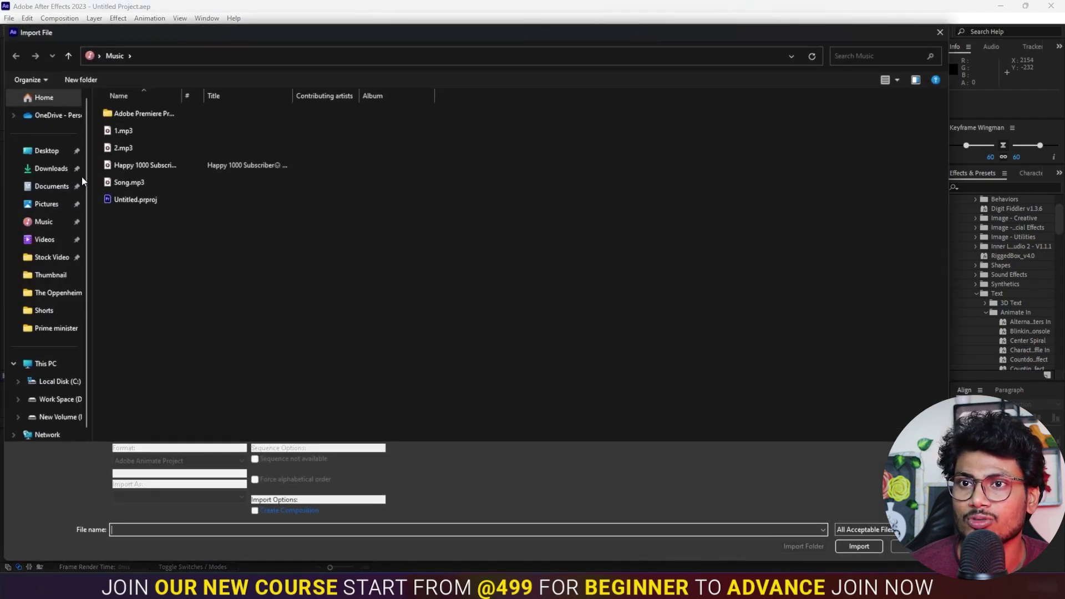
{"action": "left_click", "coordinate": [48, 169]}
{"action": "left_click", "coordinate": [111, 148]}
{"action": "left_click", "coordinate": [859, 547]}
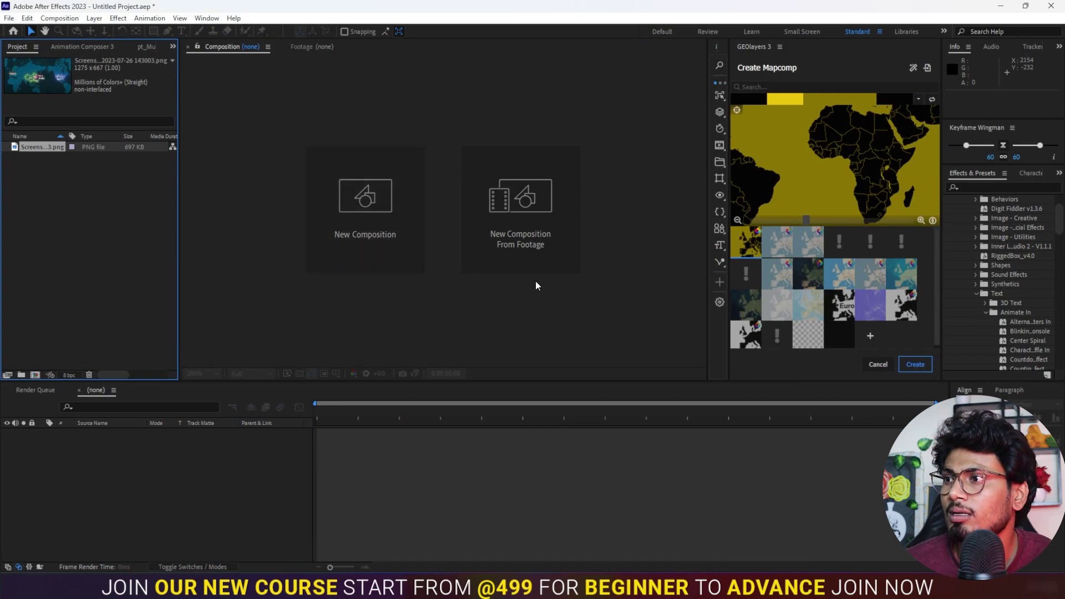
{"action": "left_click", "coordinate": [919, 369]}
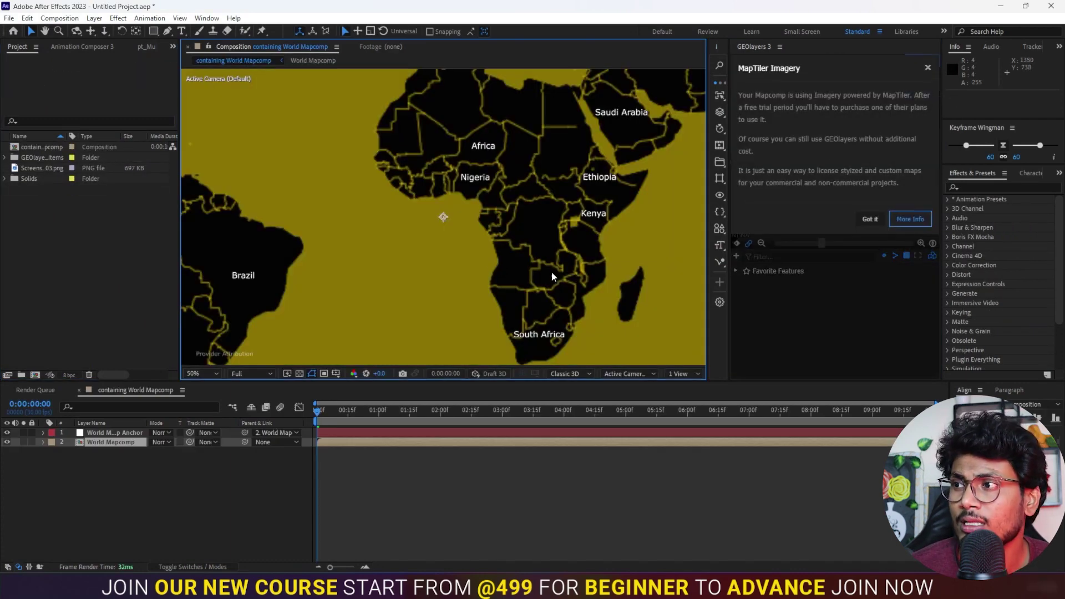
Open the World Mapcomp imagery editor, place the screenshot as top layer, and edit the water colour.
{"action": "left_click", "coordinate": [875, 219]}
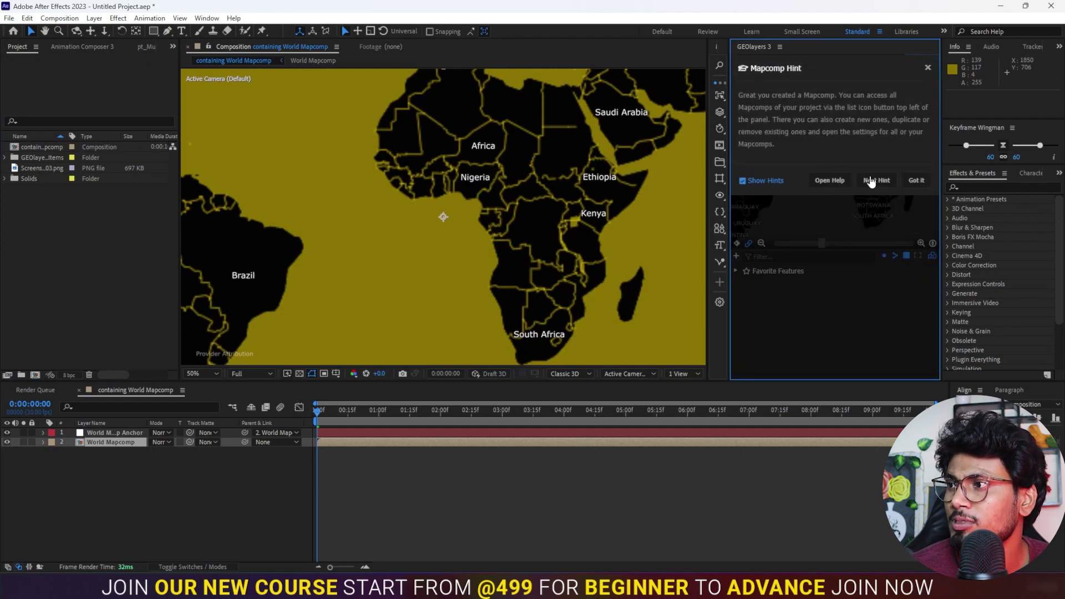
{"action": "left_click", "coordinate": [919, 181]}
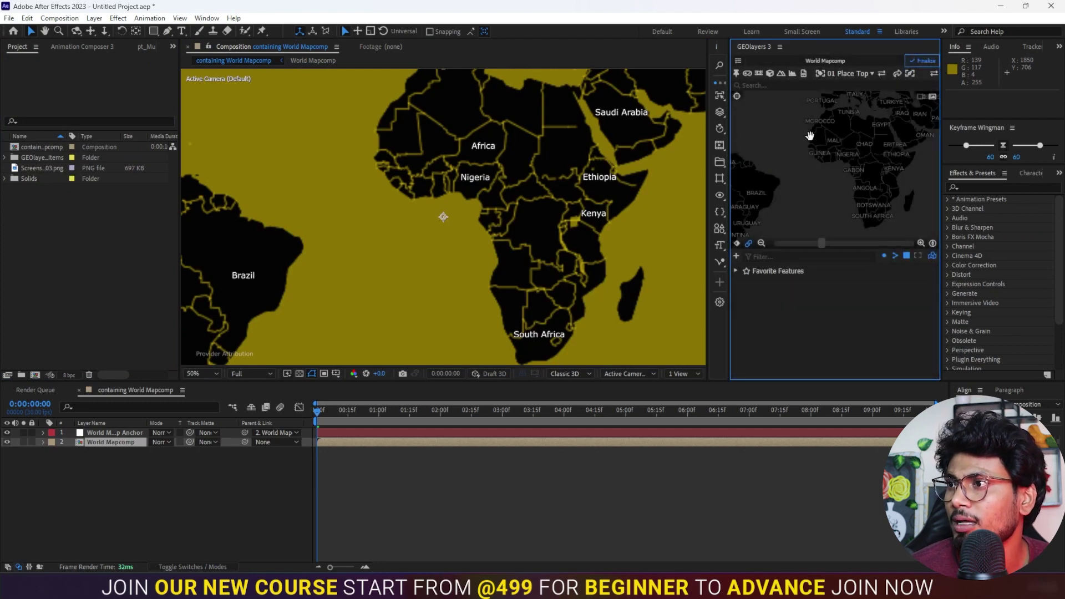
{"action": "left_click", "coordinate": [738, 63]}
{"action": "left_click", "coordinate": [771, 104]}
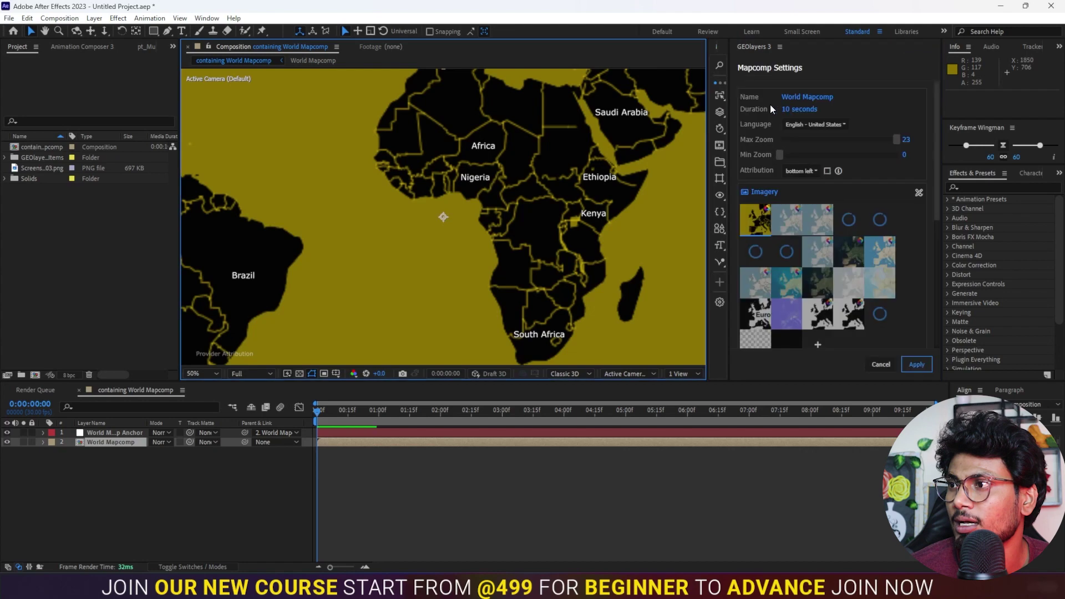
{"action": "left_click", "coordinate": [755, 220]}
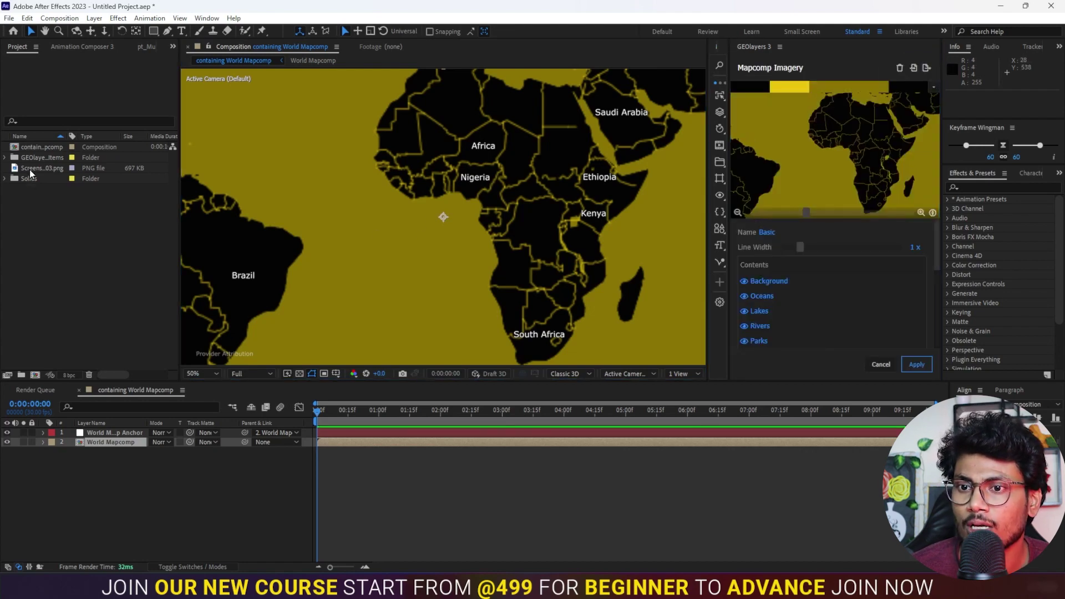
{"action": "left_click_drag", "start_coordinate": [46, 169], "coordinate": [93, 437]}
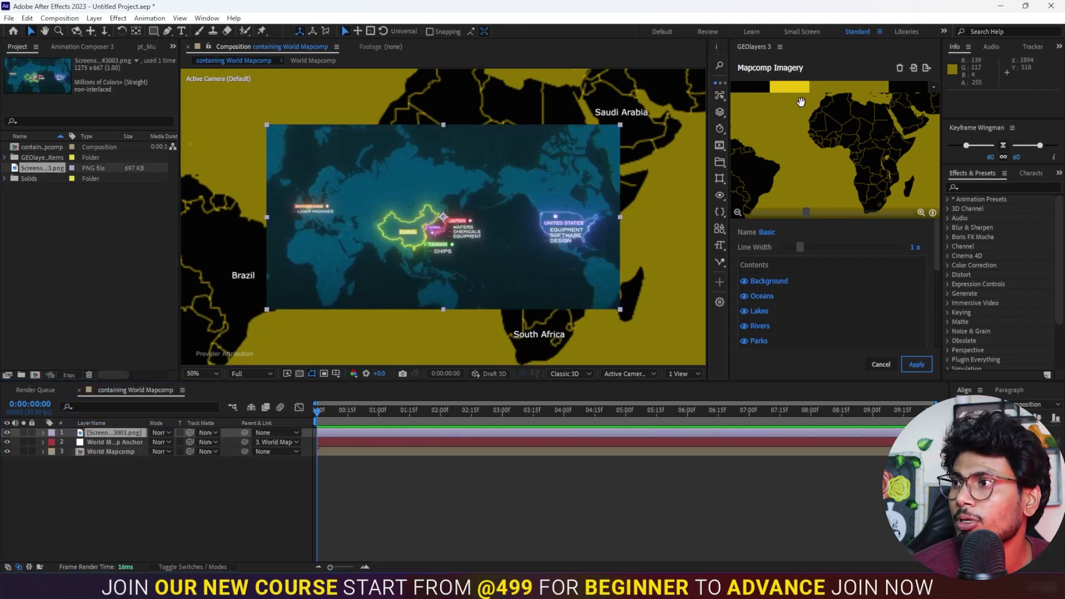
{"action": "left_click", "coordinate": [872, 92]}
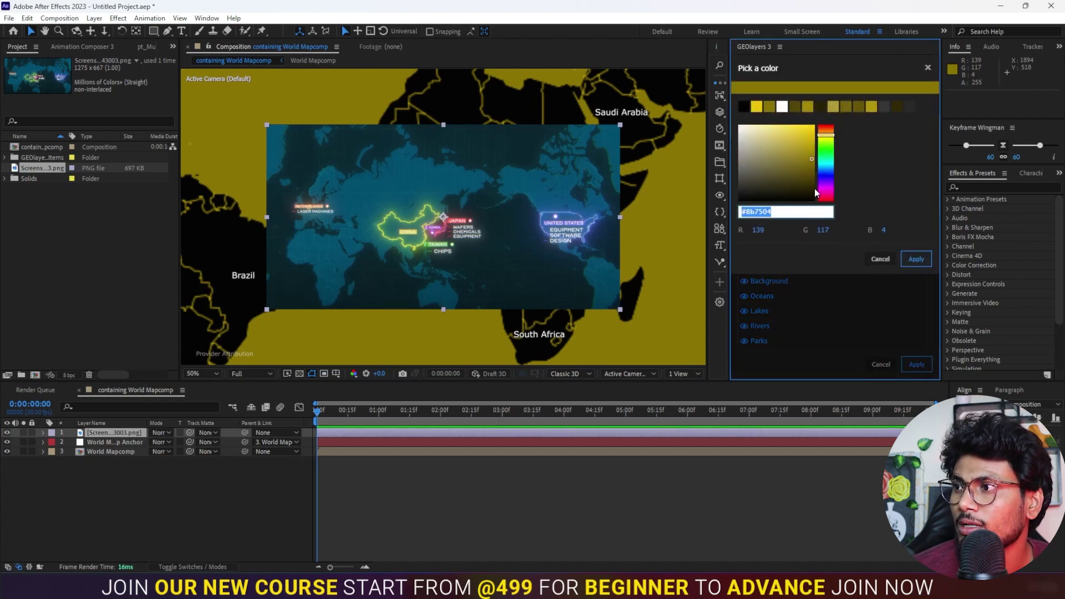
Sample the ocean blue #004f6e from the reference screenshot with the Character panel eyedropper.
{"action": "left_click", "coordinate": [838, 175]}
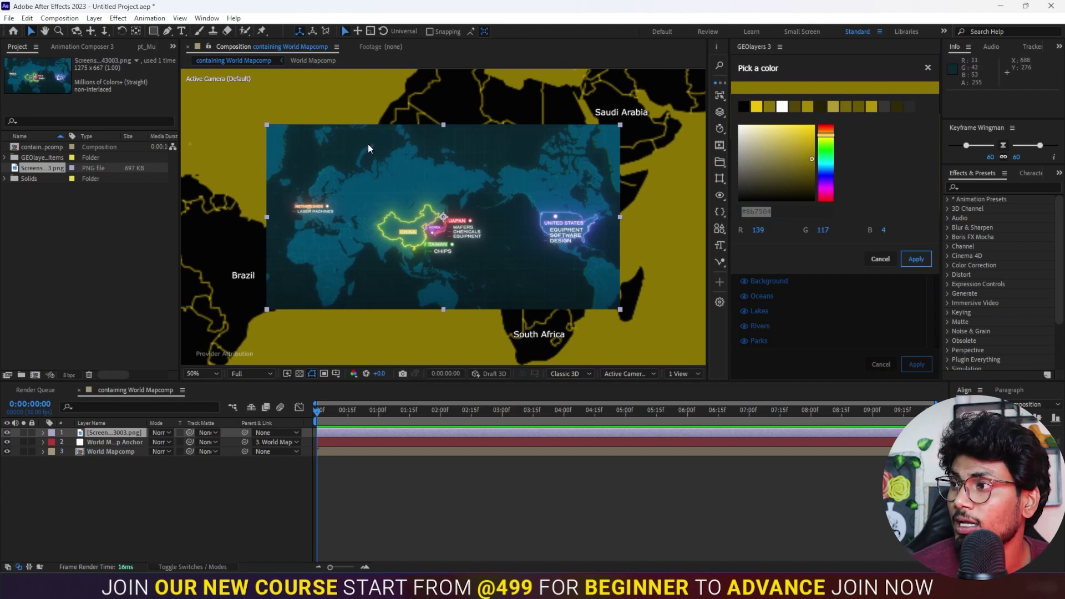
{"action": "left_click", "coordinate": [1031, 173]}
{"action": "left_click", "coordinate": [1021, 191]}
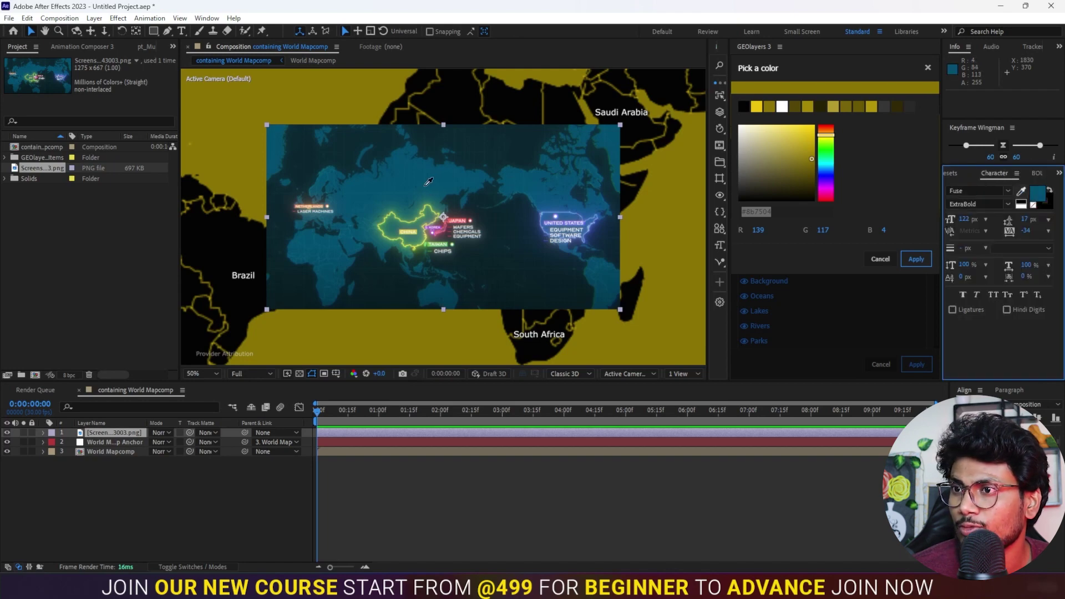
{"action": "left_click", "coordinate": [407, 187]}
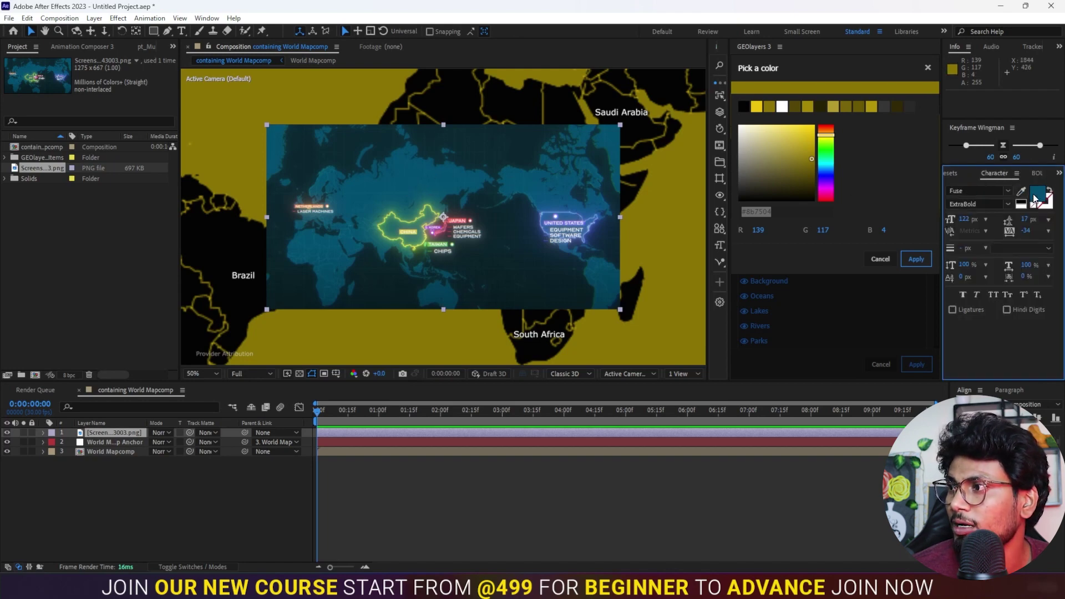
{"action": "left_click", "coordinate": [1035, 197]}
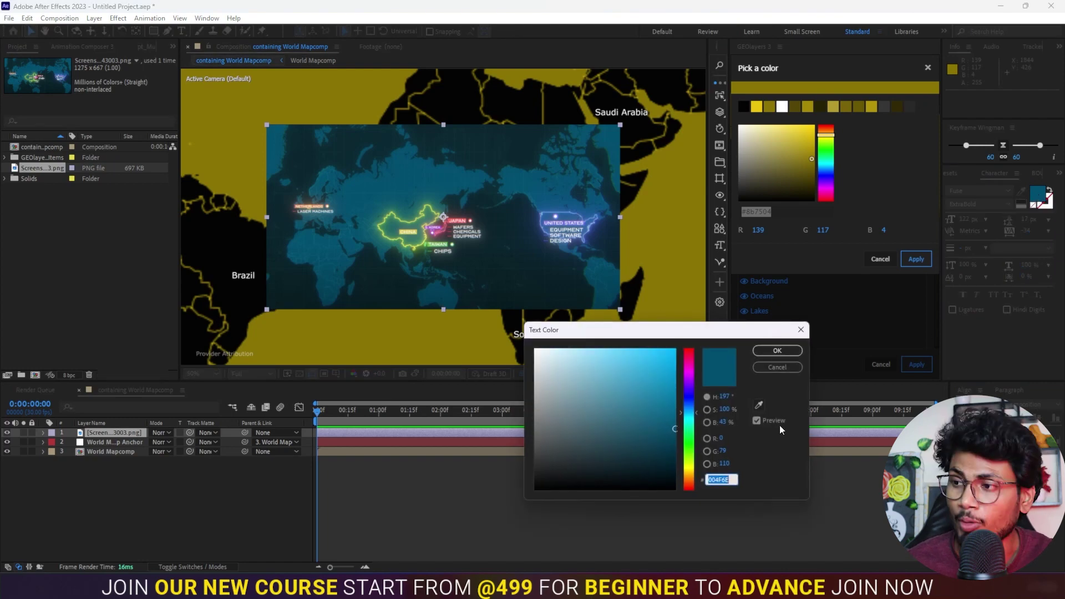
{"action": "left_click", "coordinate": [797, 353]}
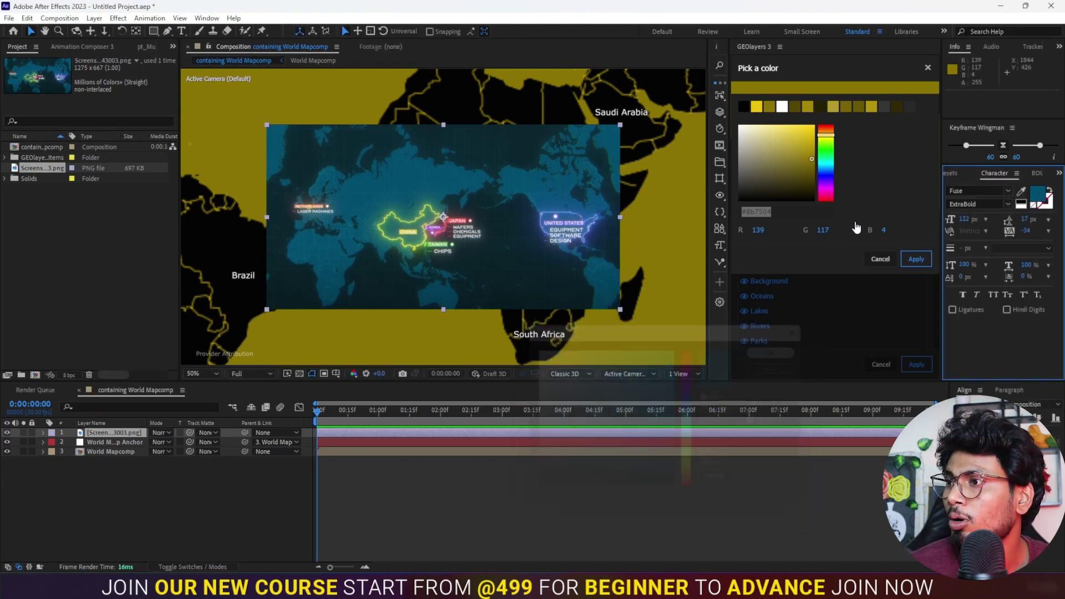
Paste #004f6e into the map's water colour hex field and apply it.
{"action": "left_click", "coordinate": [775, 211]}
{"action": "type", "text": "#004f6e"}
{"action": "key", "text": "Return"}
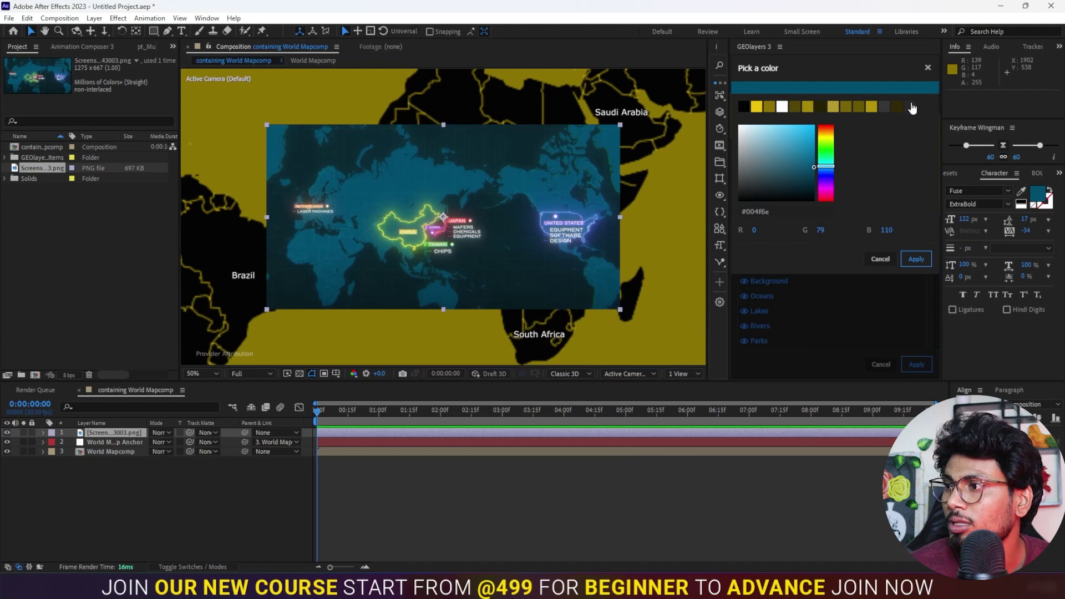
{"action": "left_click", "coordinate": [917, 259]}
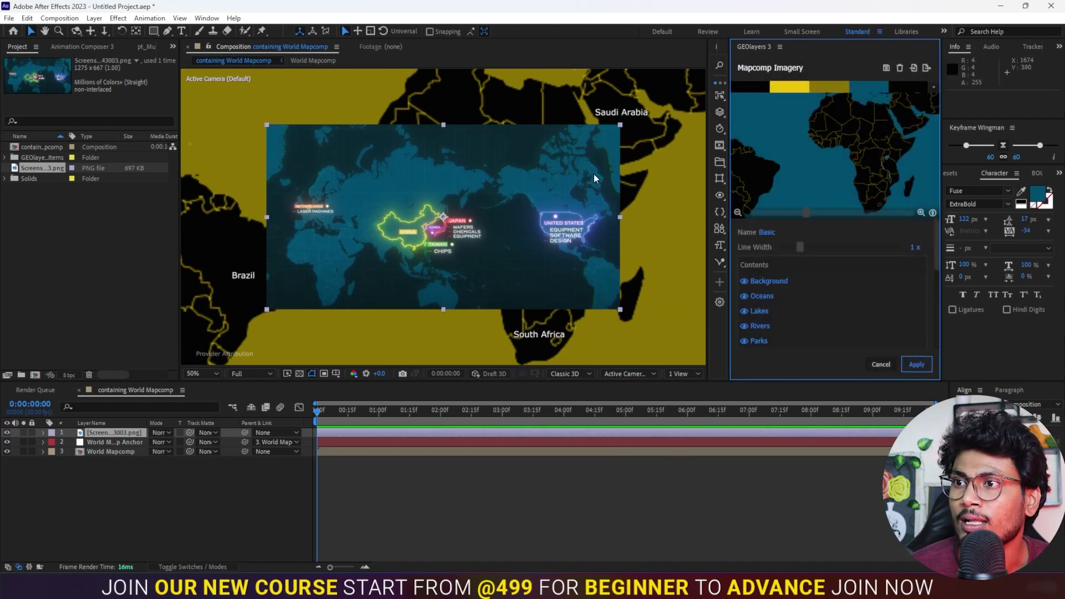
{"action": "left_click", "coordinate": [1023, 192]}
Sample the reference's dark navy and apply it in place of the map's black land swatch.
{"action": "left_click", "coordinate": [511, 235]}
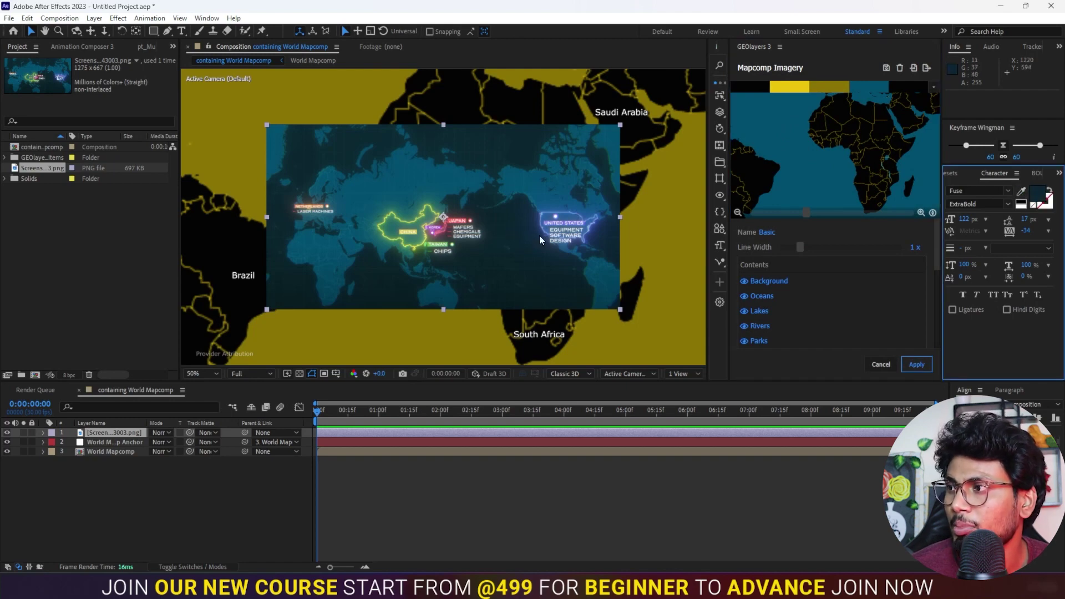
{"action": "left_click", "coordinate": [1039, 193]}
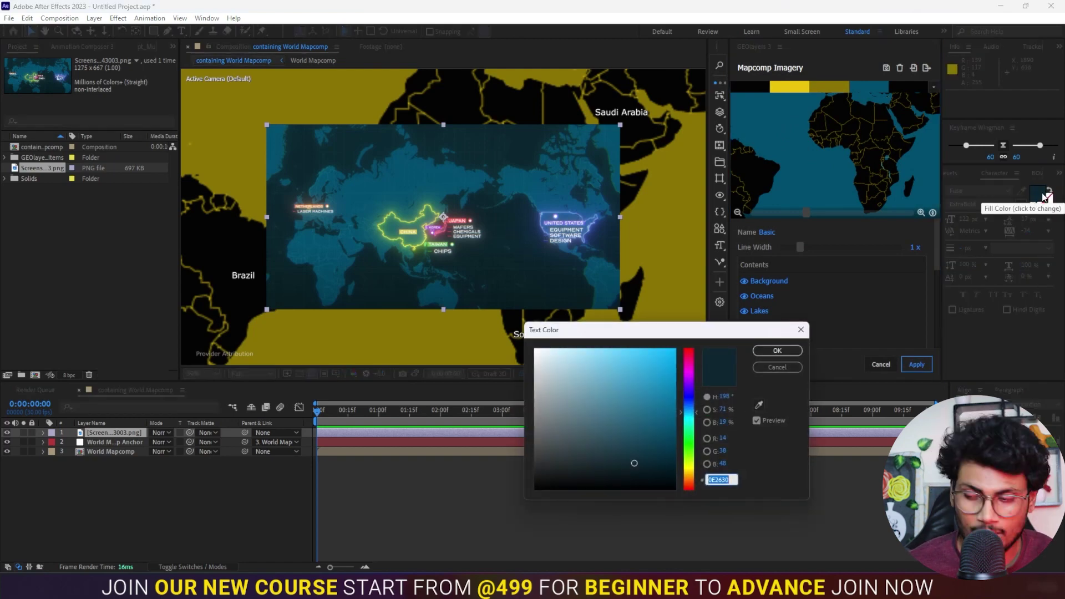
{"action": "left_click", "coordinate": [777, 349]}
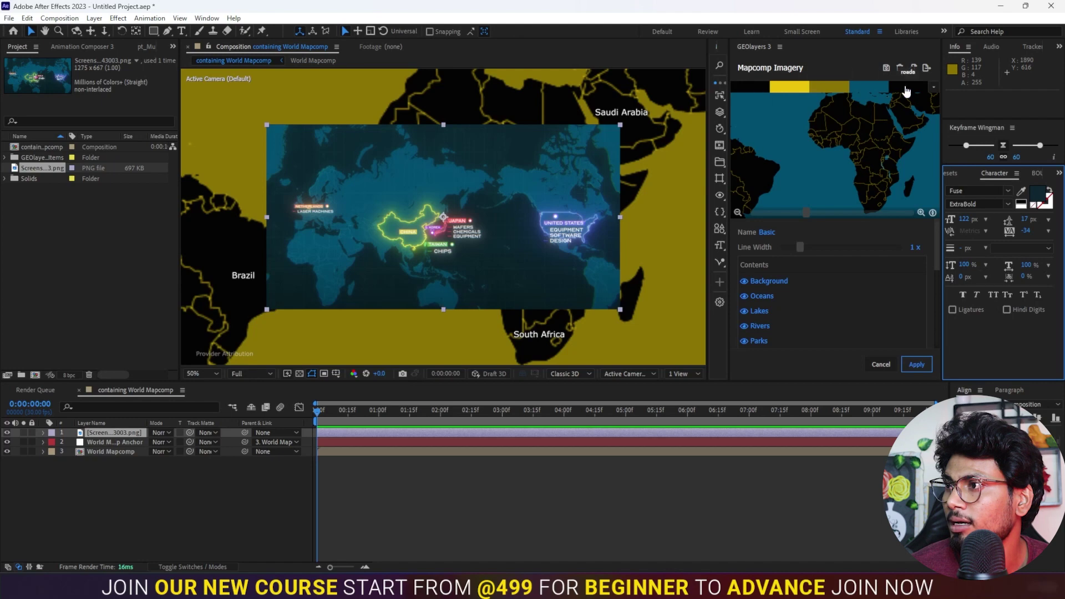
{"action": "left_click", "coordinate": [748, 87]}
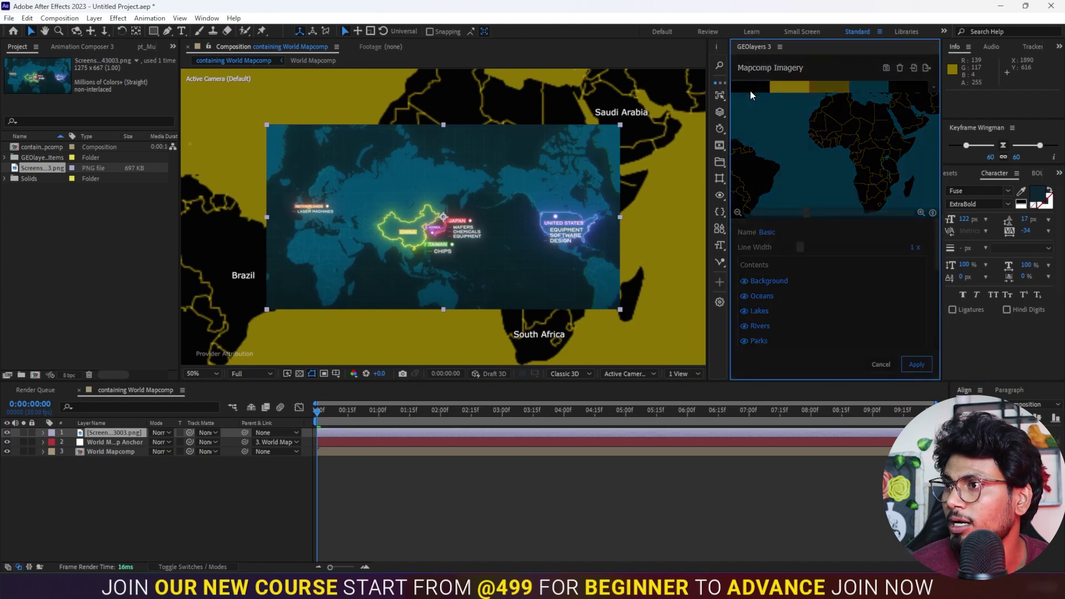
{"action": "left_click", "coordinate": [916, 259]}
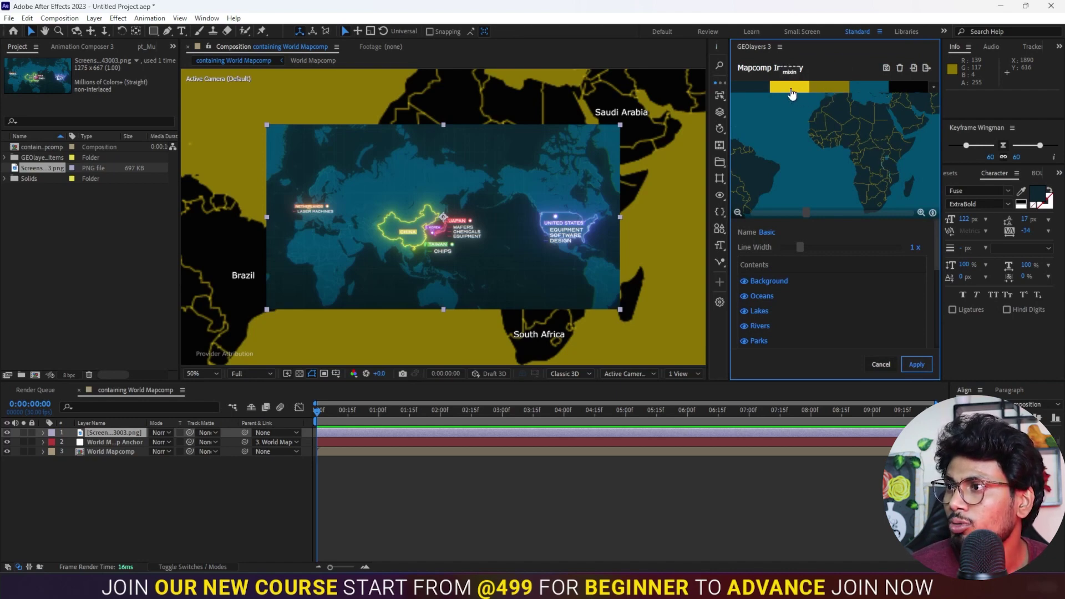
Replace the olive map colour with the sampled teal, lightened to #166b83.
{"action": "left_click", "coordinate": [833, 88]}
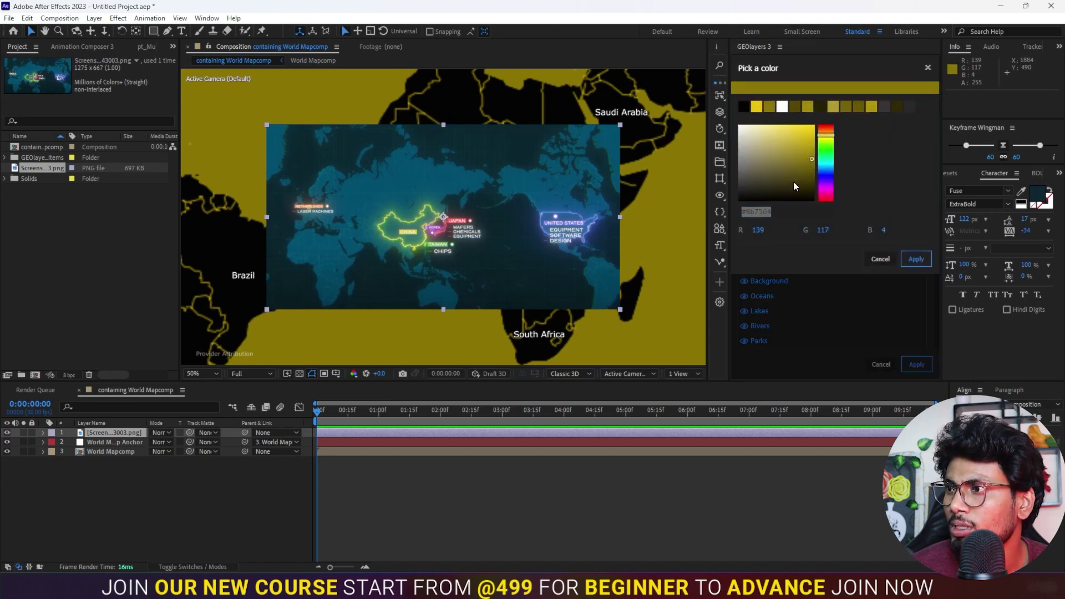
{"action": "left_click", "coordinate": [1022, 191]}
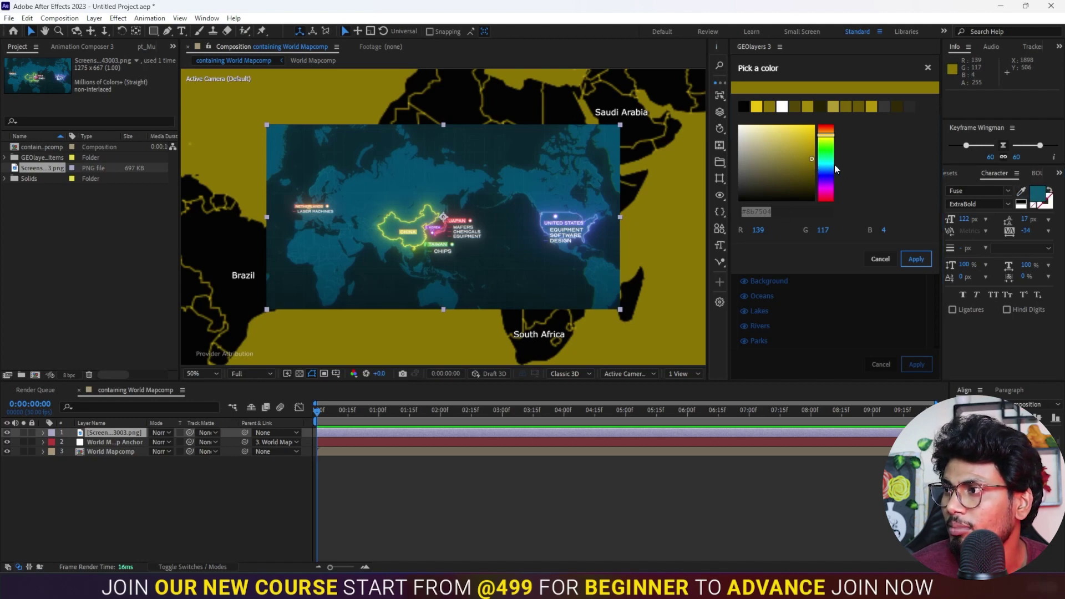
{"action": "left_click", "coordinate": [1039, 195]}
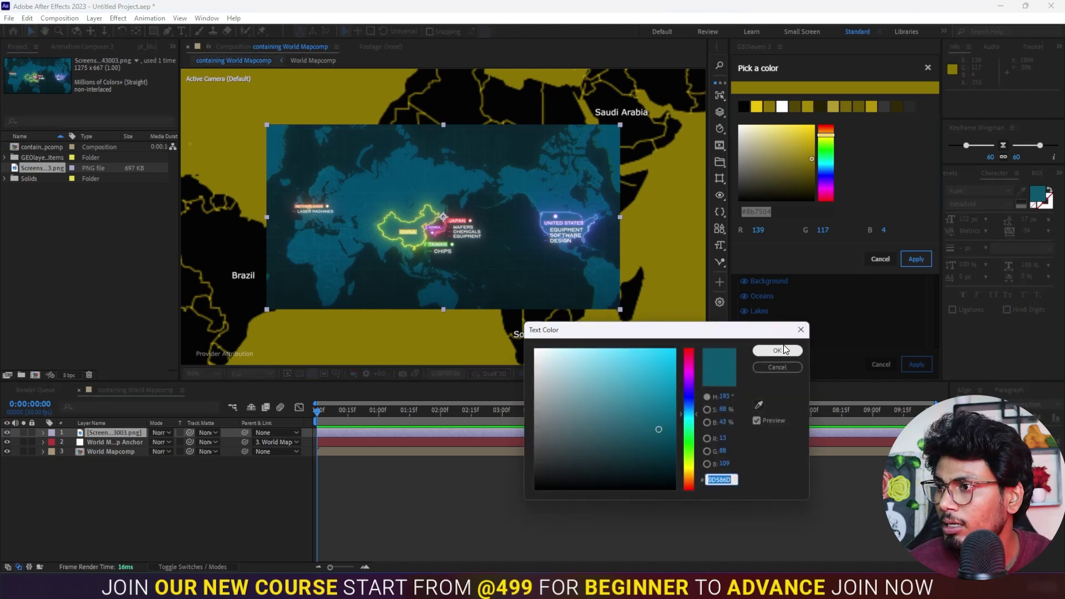
{"action": "left_click", "coordinate": [783, 345]}
{"action": "left_click", "coordinate": [766, 350]}
{"action": "left_click", "coordinate": [756, 211]}
{"action": "type", "text": "#0d586d"}
{"action": "left_click_drag", "start_coordinate": [804, 169], "coordinate": [802, 162]}
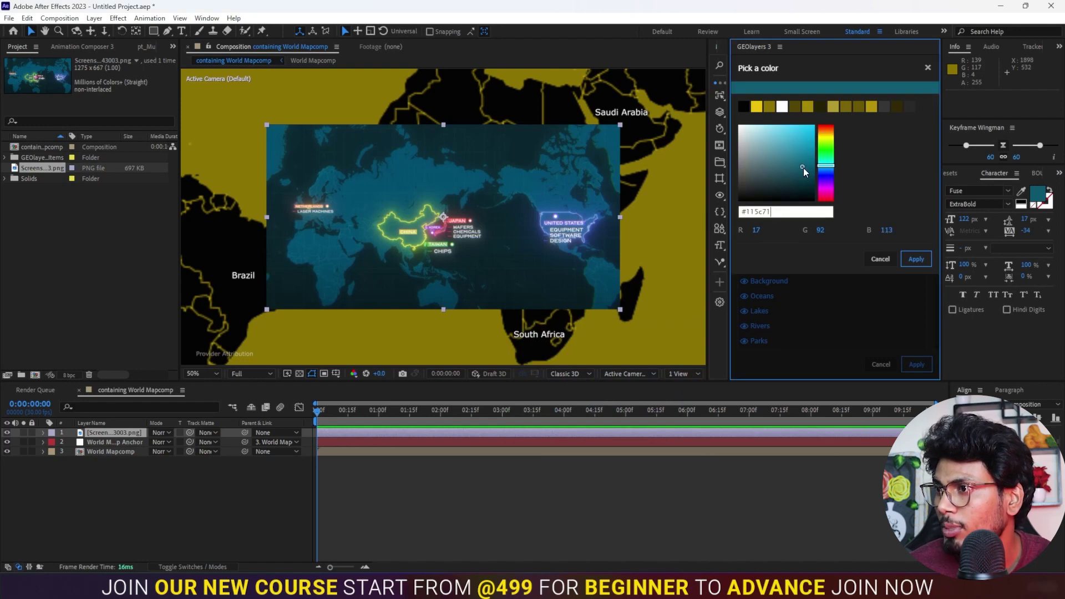
{"action": "left_click", "coordinate": [917, 259]}
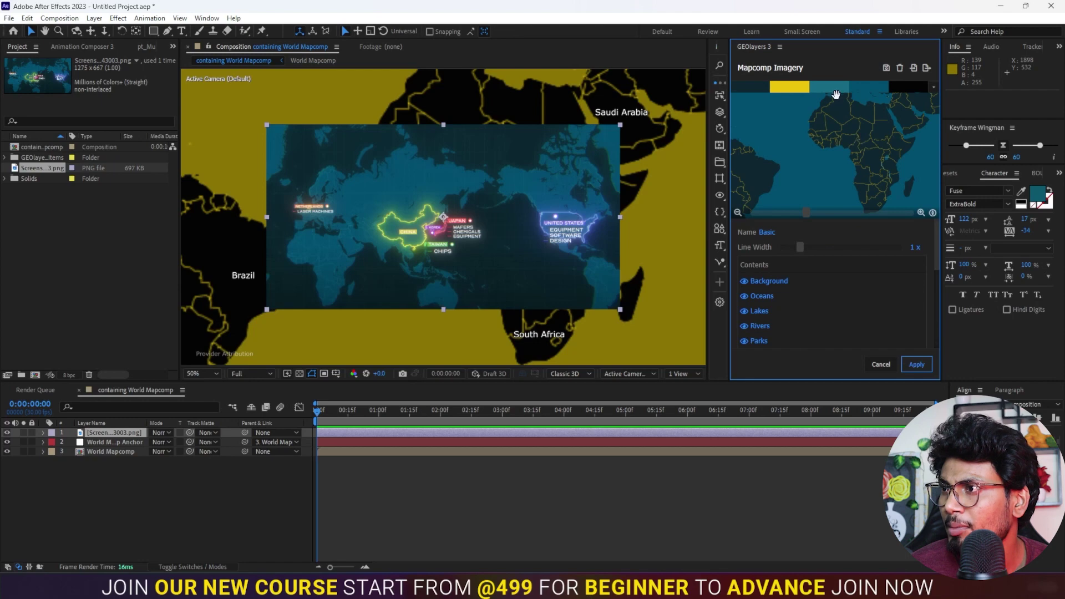
Paste the #166b83 teal into the yellow map colour and apply it.
{"action": "left_click", "coordinate": [783, 89]}
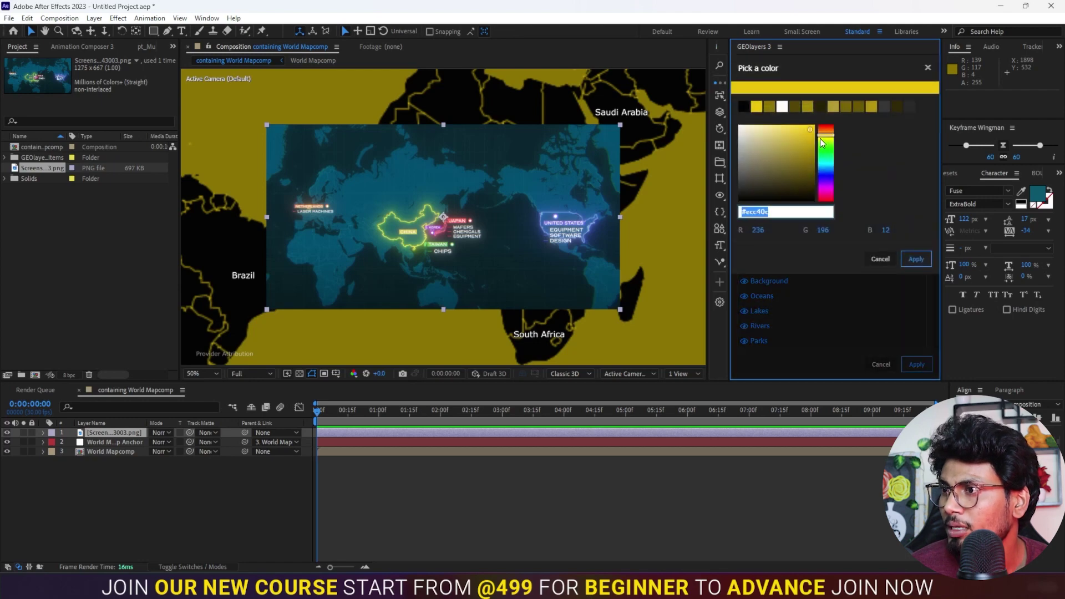
{"action": "left_click", "coordinate": [880, 259]}
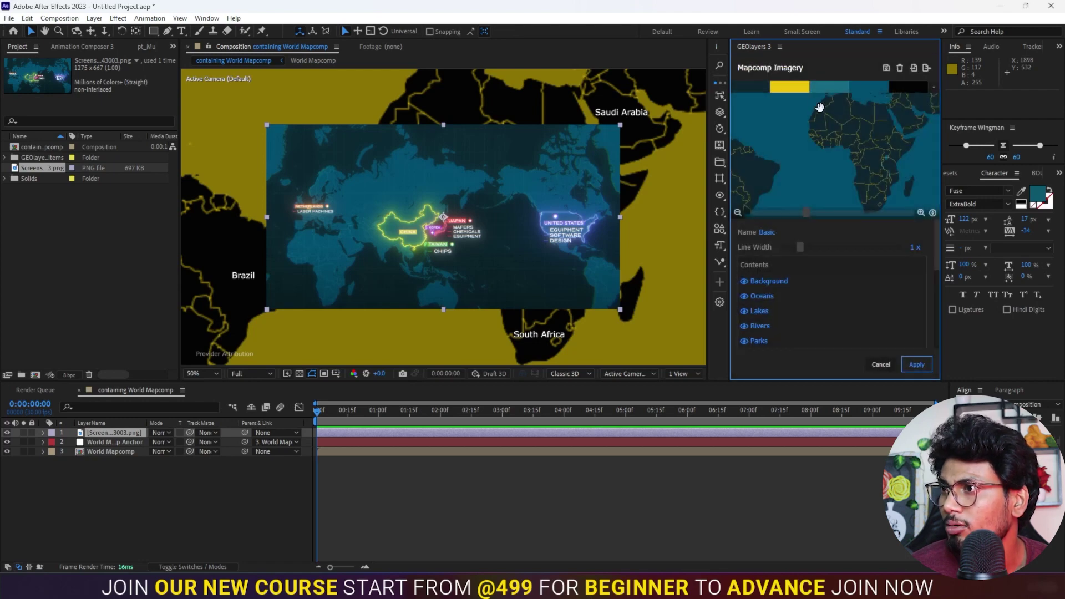
{"action": "left_click", "coordinate": [825, 89]}
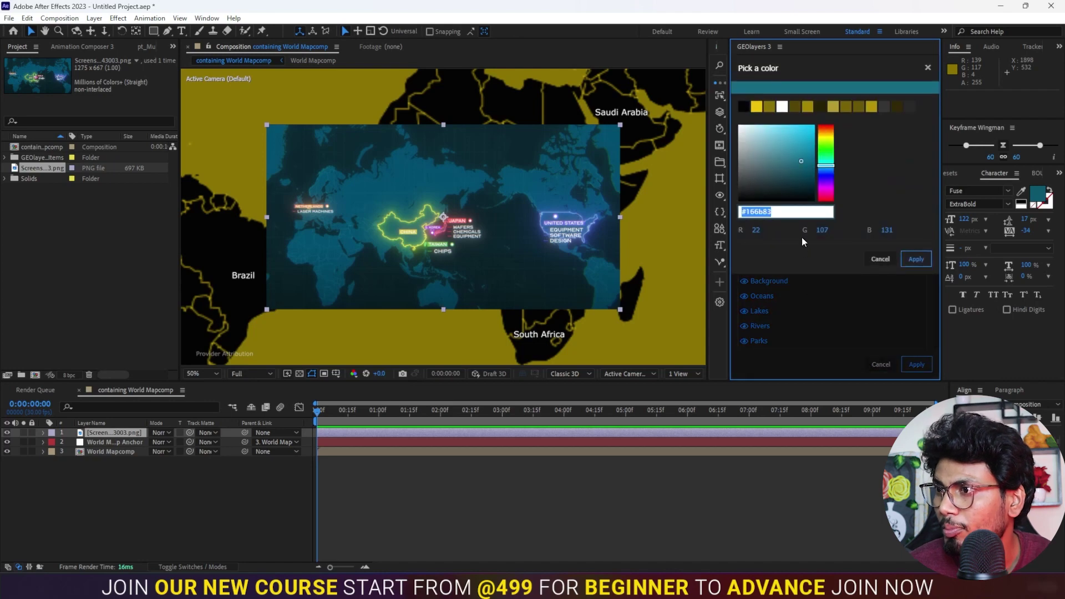
{"action": "left_click", "coordinate": [880, 260]}
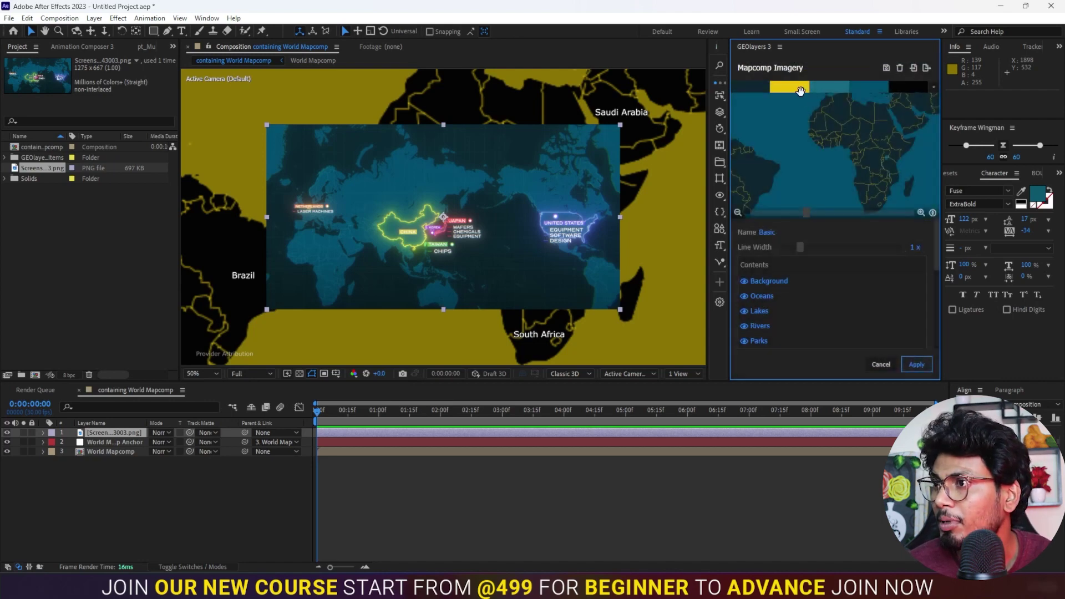
{"action": "left_click", "coordinate": [799, 89]}
{"action": "type", "text": "#166b83"}
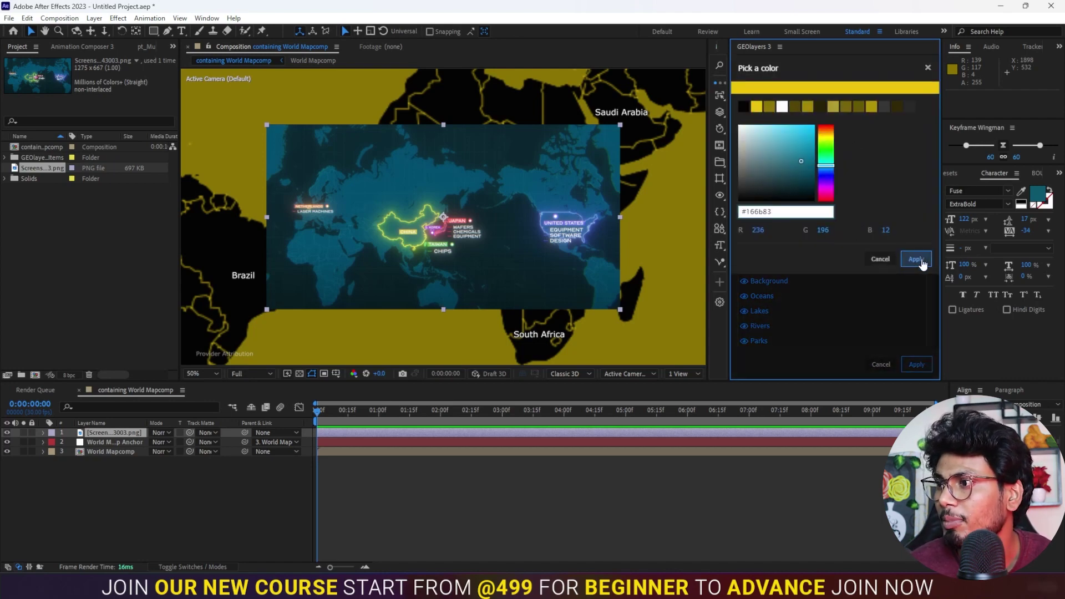
{"action": "left_click", "coordinate": [915, 258]}
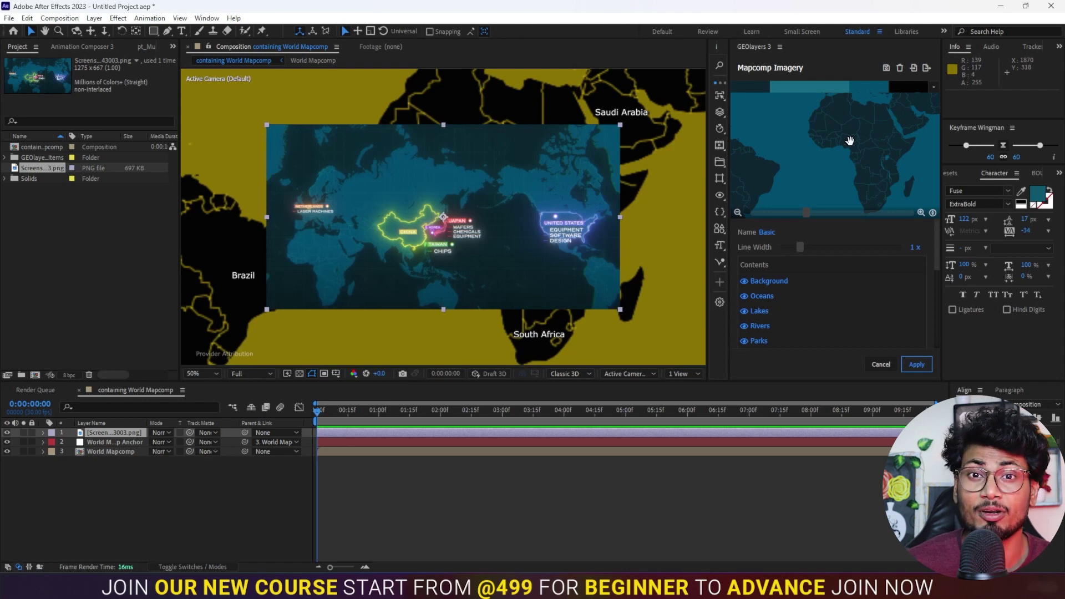
Review the imagery's land, parks and ocean colours and the text fill colour, leaving them unchanged.
{"action": "left_click", "coordinate": [753, 91]}
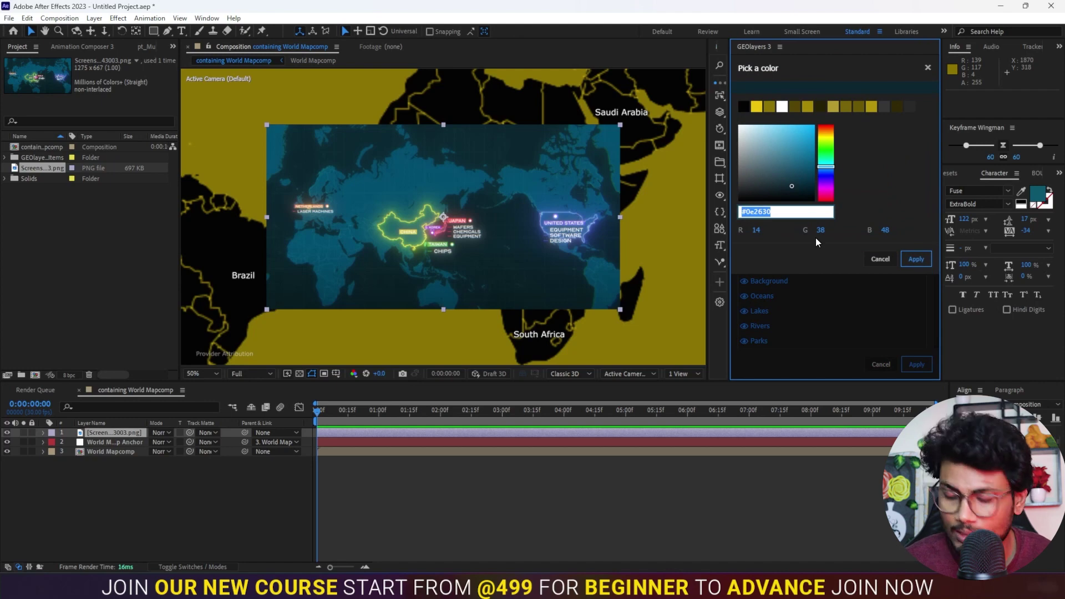
{"action": "left_click", "coordinate": [916, 259]}
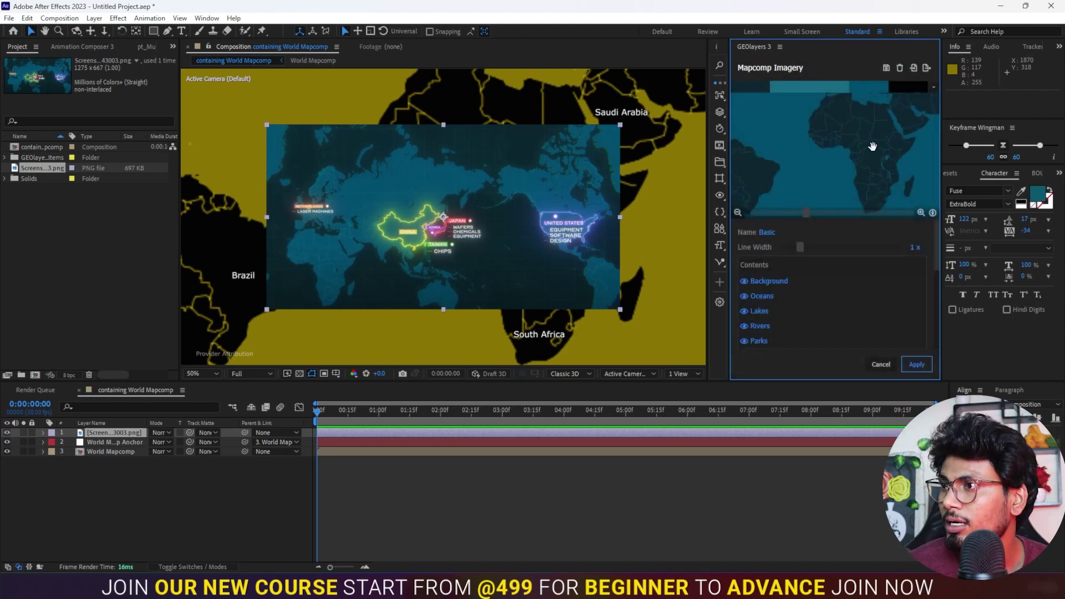
{"action": "left_click", "coordinate": [834, 89]}
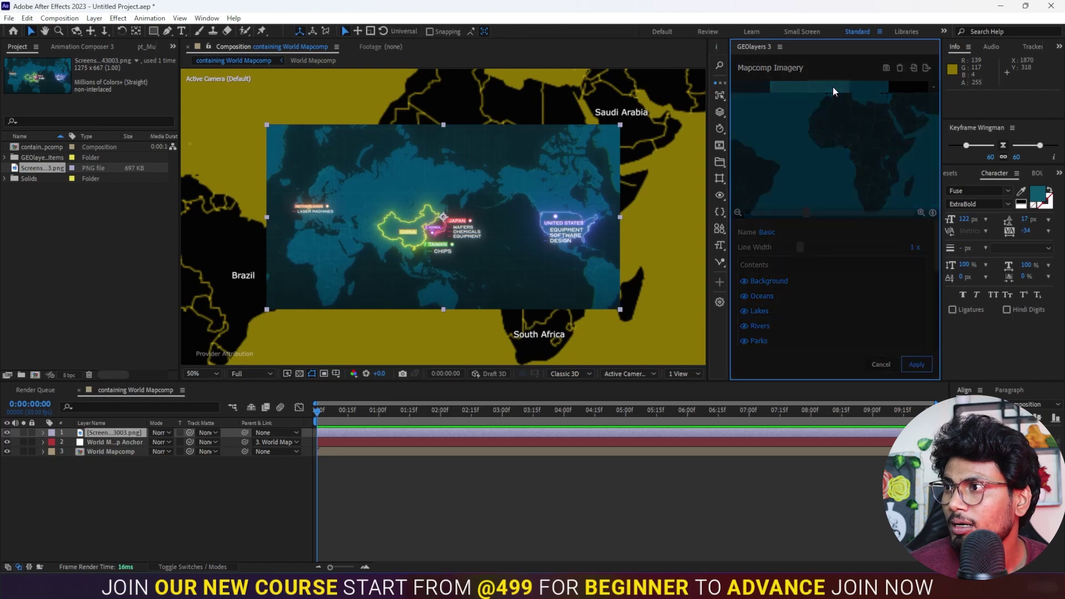
{"action": "left_click", "coordinate": [928, 68]}
{"action": "left_click", "coordinate": [876, 89]}
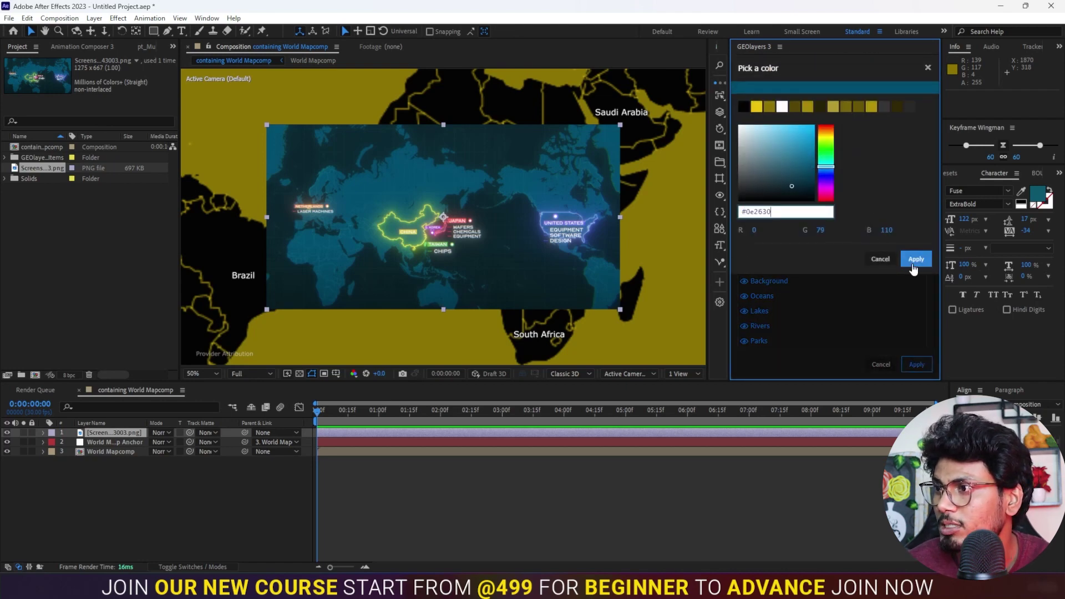
{"action": "left_click", "coordinate": [916, 259]}
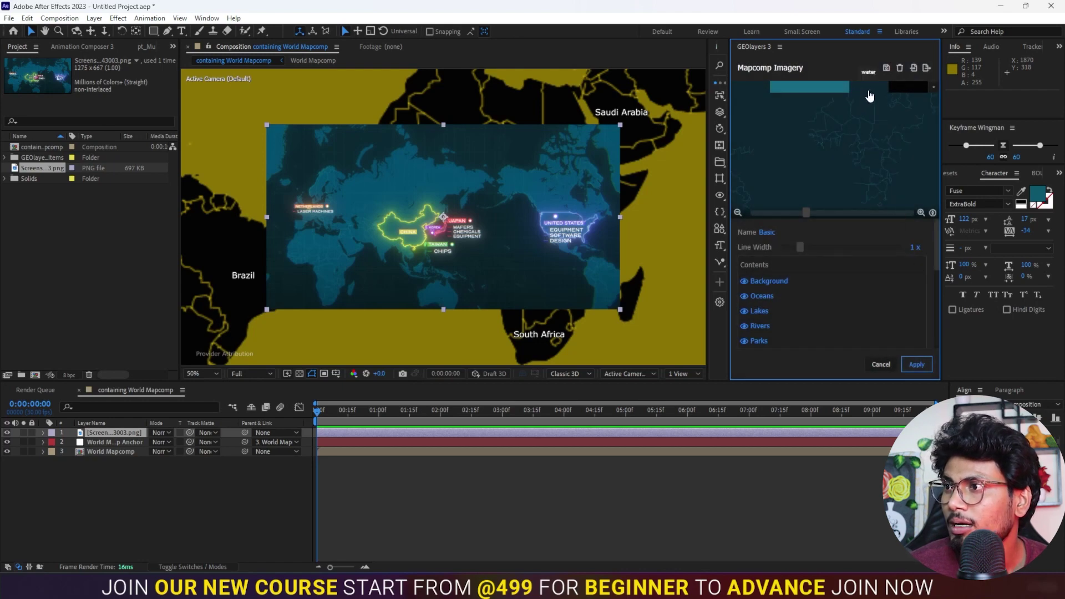
{"action": "left_click", "coordinate": [759, 89]}
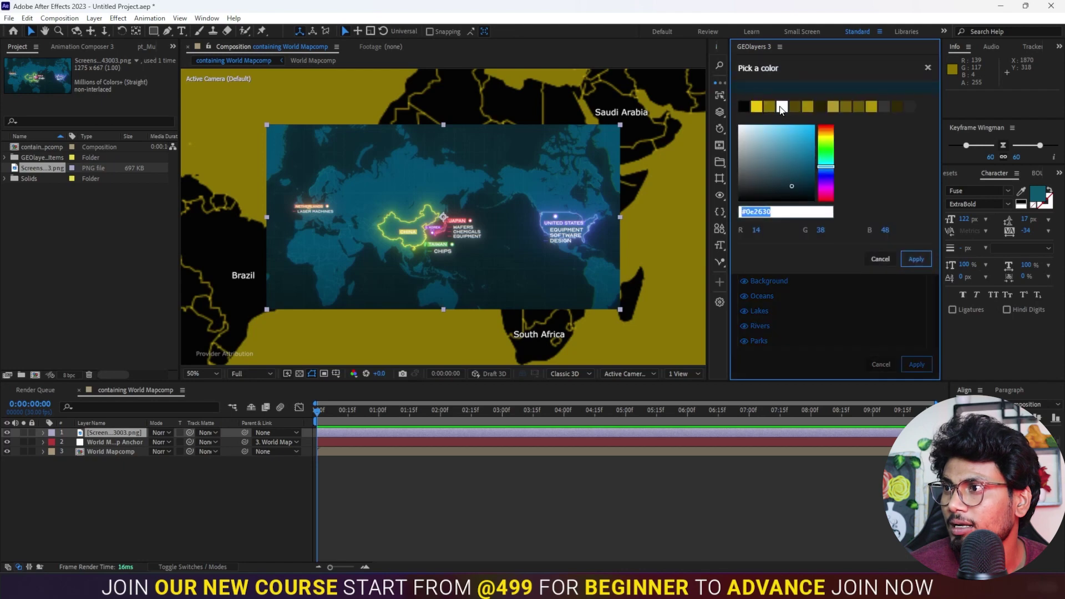
{"action": "left_click", "coordinate": [385, 185]}
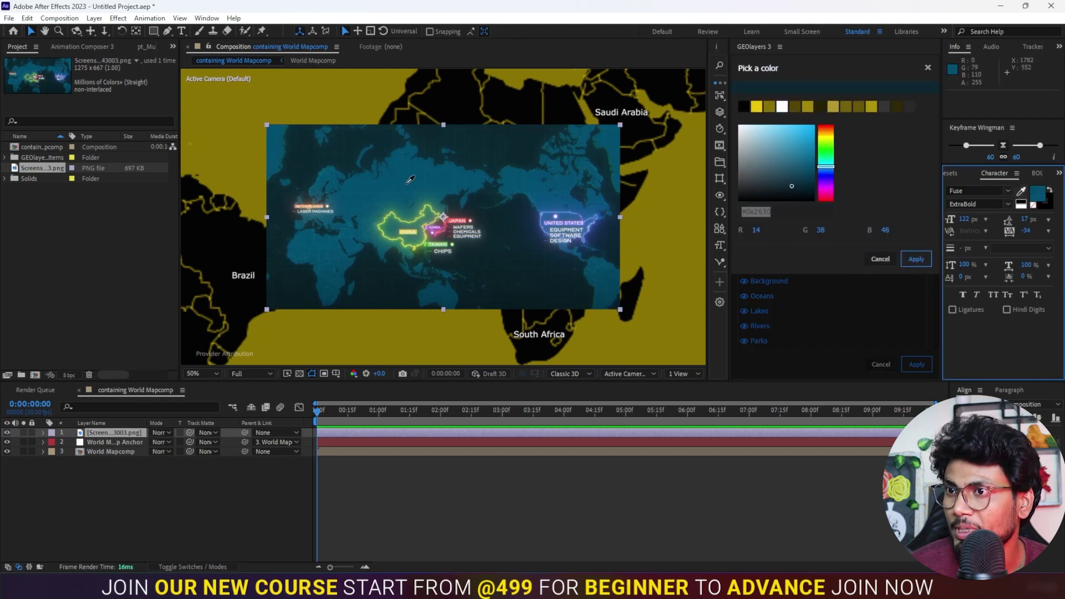
{"action": "left_click", "coordinate": [1039, 196]}
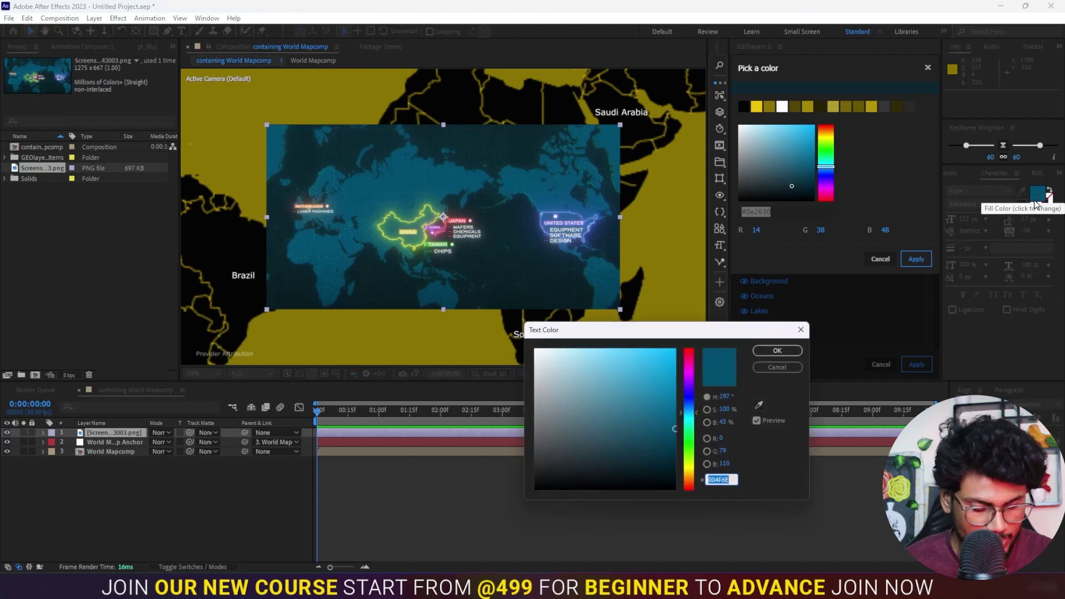
{"action": "left_click", "coordinate": [779, 351]}
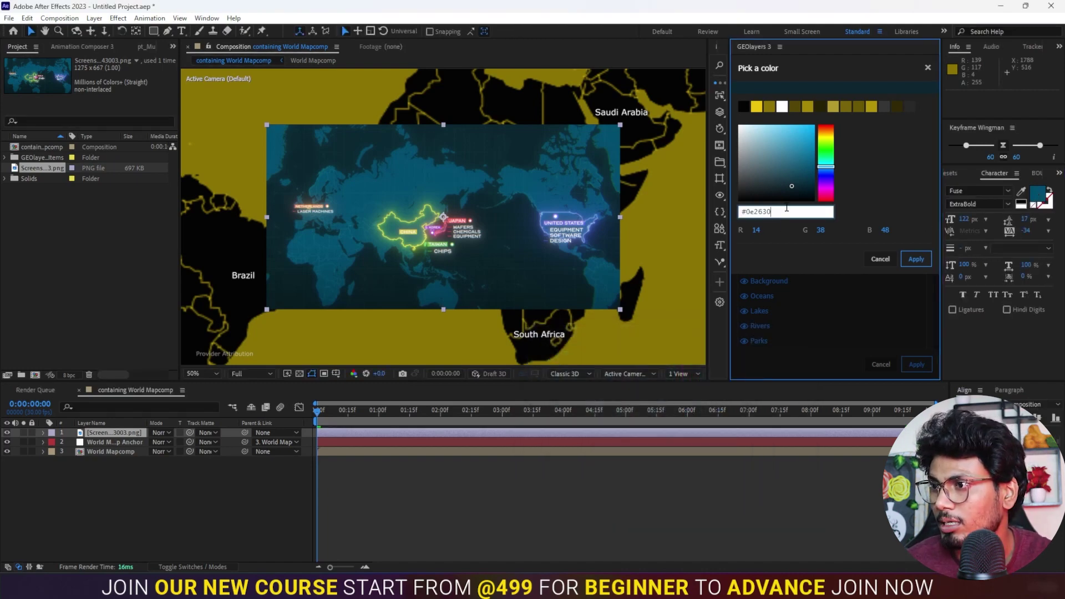
Set the dark land colour to hex #004f6e and apply the imagery changes.
{"action": "left_click", "coordinate": [920, 259]}
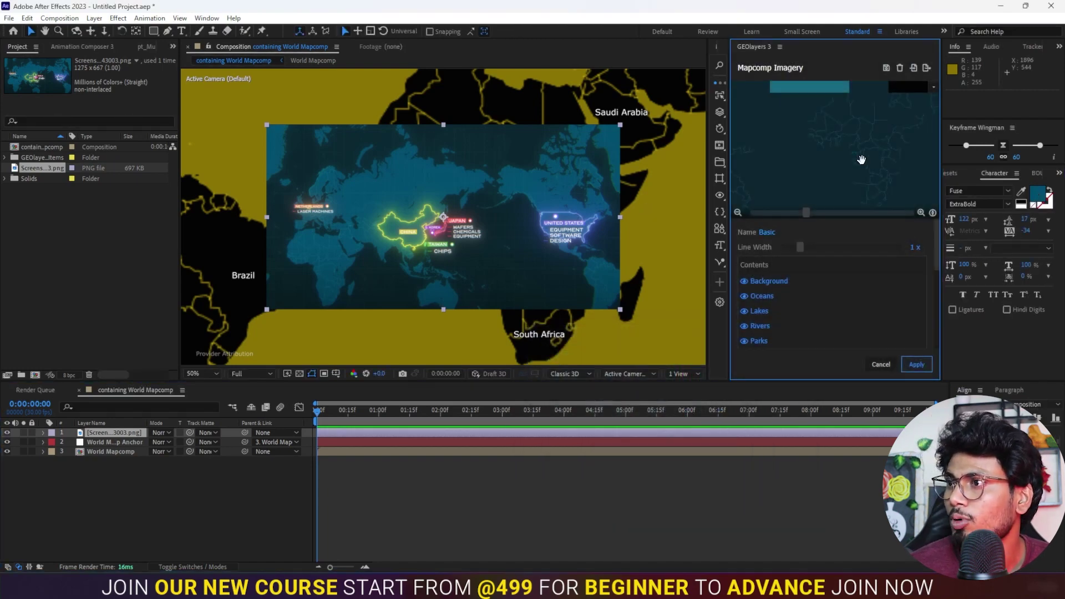
{"action": "type", "text": "#004f6e"}
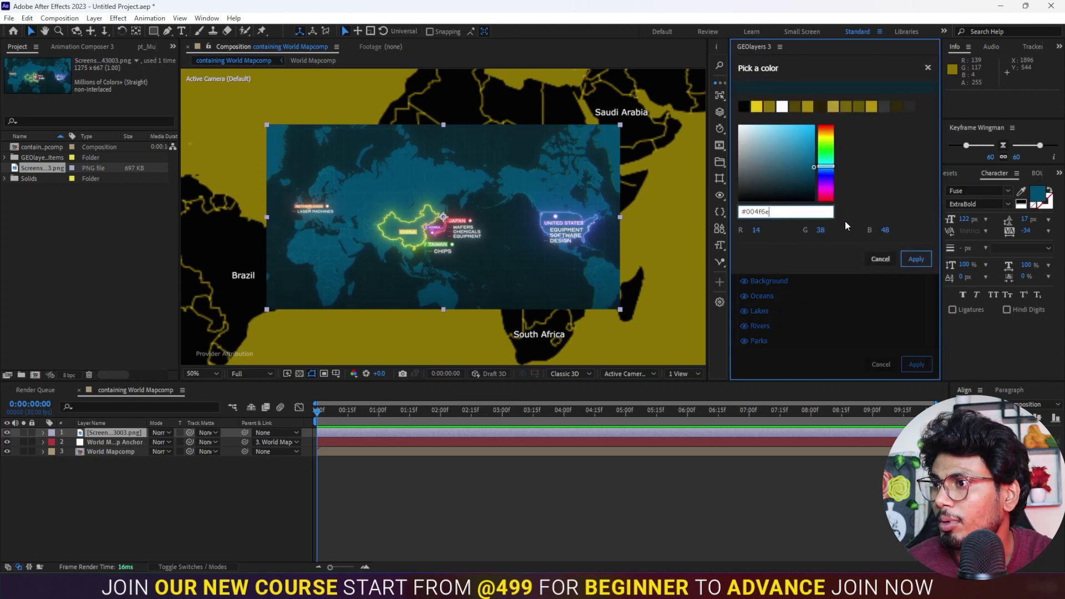
{"action": "left_click", "coordinate": [916, 260]}
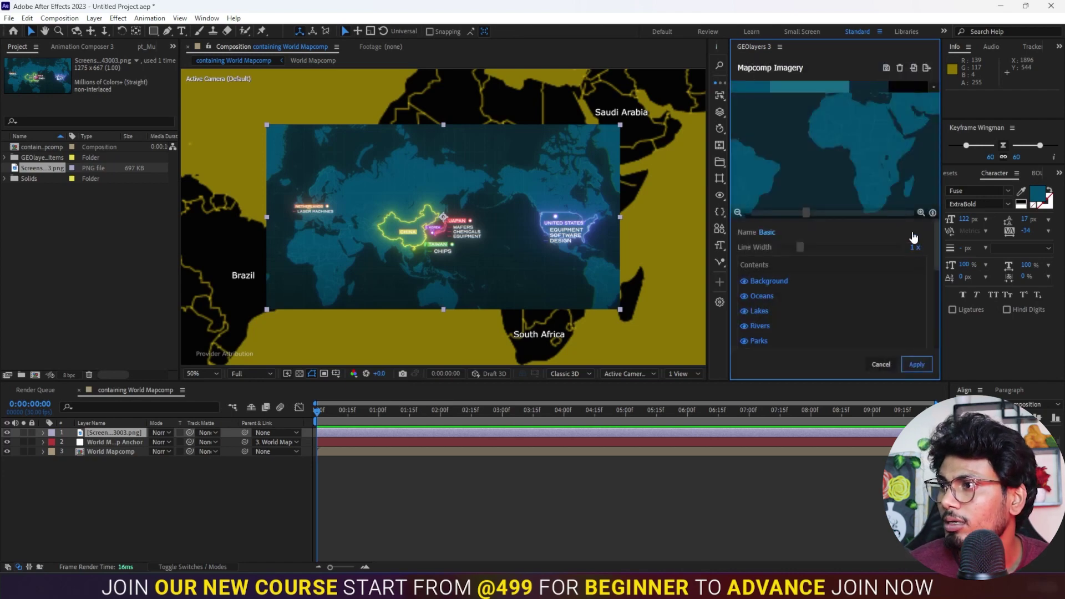
{"action": "left_click", "coordinate": [918, 366]}
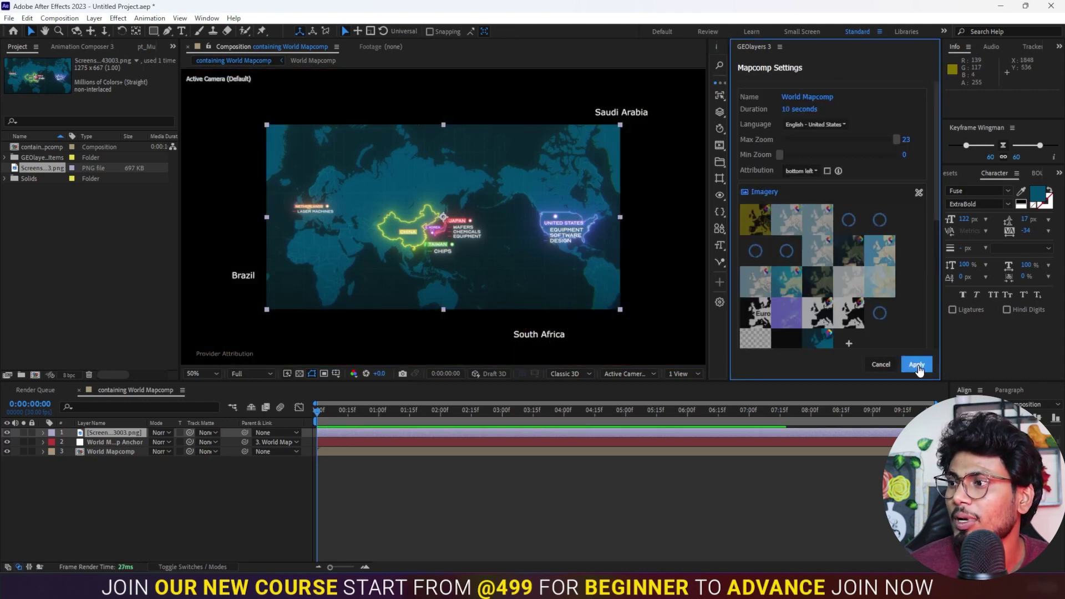
Refresh World Mapcomp with the teal imagery and hide the reference screenshot layer 1.
{"action": "left_click", "coordinate": [508, 186]}
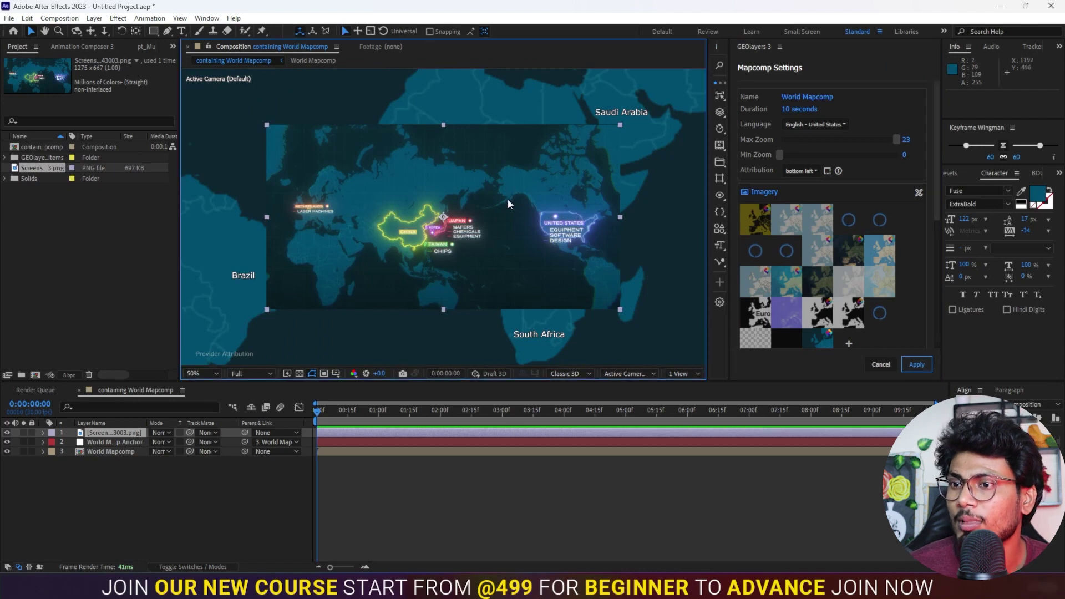
{"action": "left_click", "coordinate": [7, 432]}
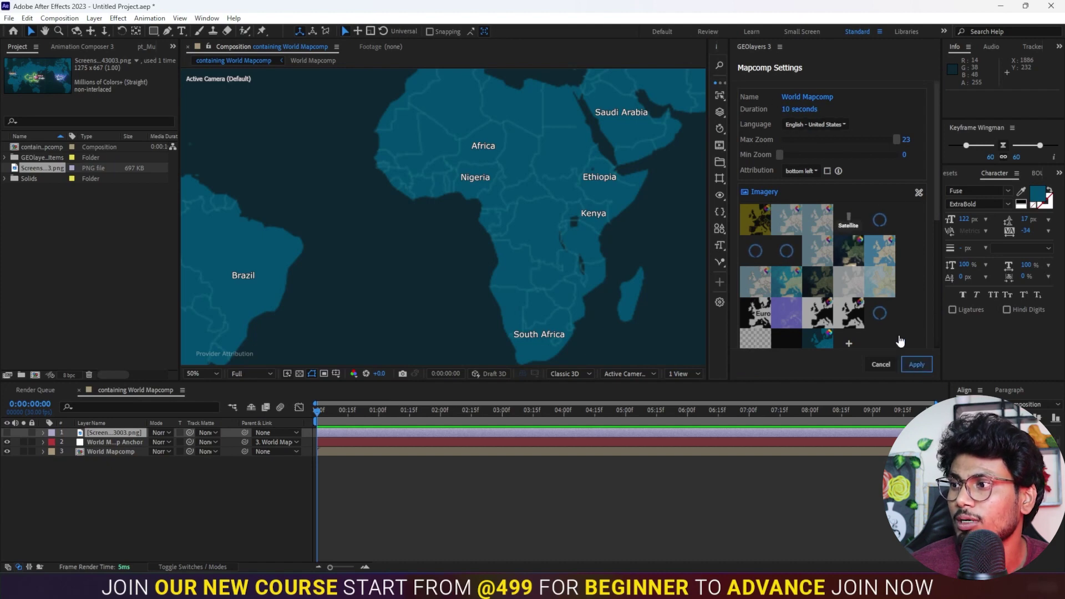
{"action": "left_click", "coordinate": [918, 367]}
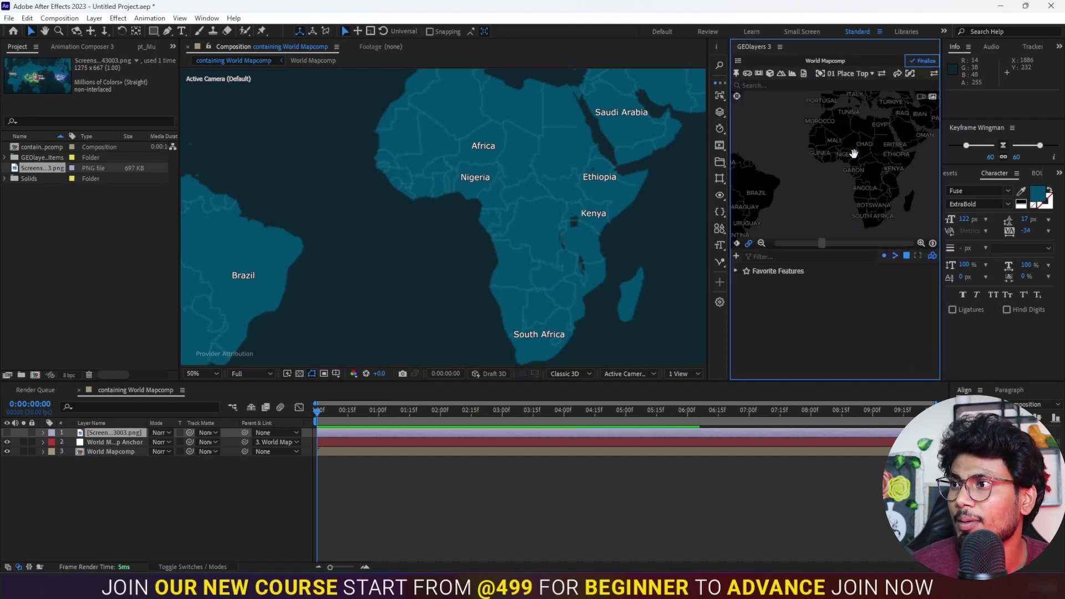
{"action": "left_click", "coordinate": [738, 61]}
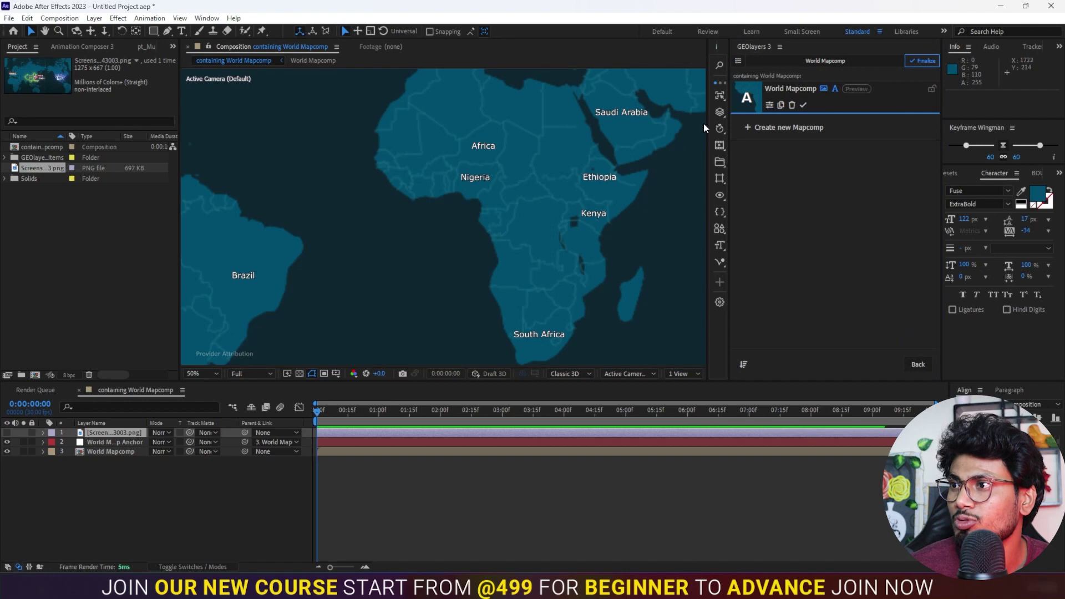
Turn off World Mapcomp's country labels and open its feature editor zoomed out to the world.
{"action": "left_click", "coordinate": [837, 90]}
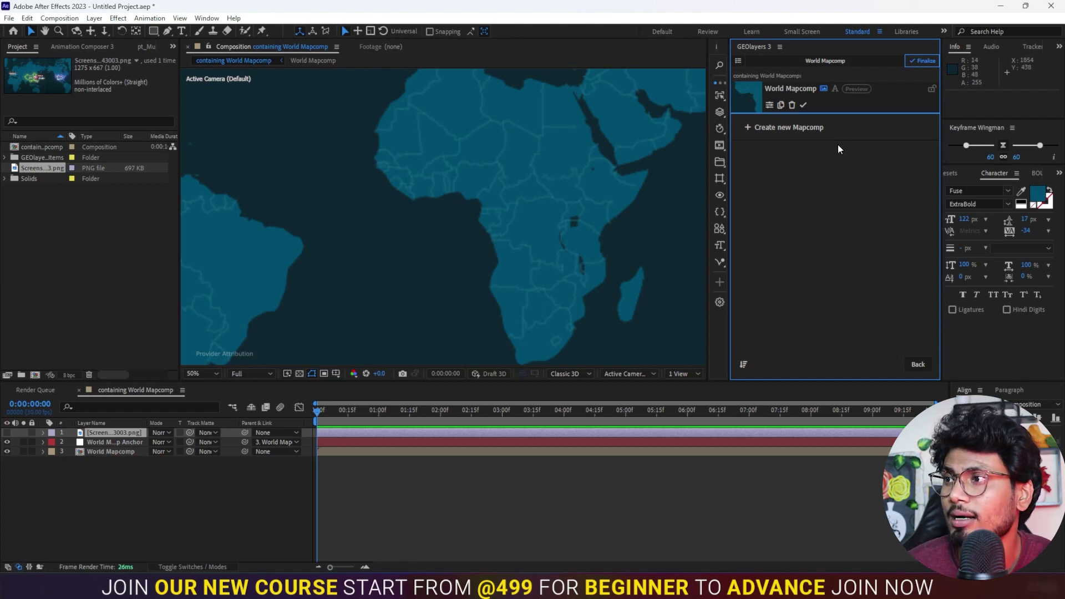
{"action": "left_click", "coordinate": [747, 94]}
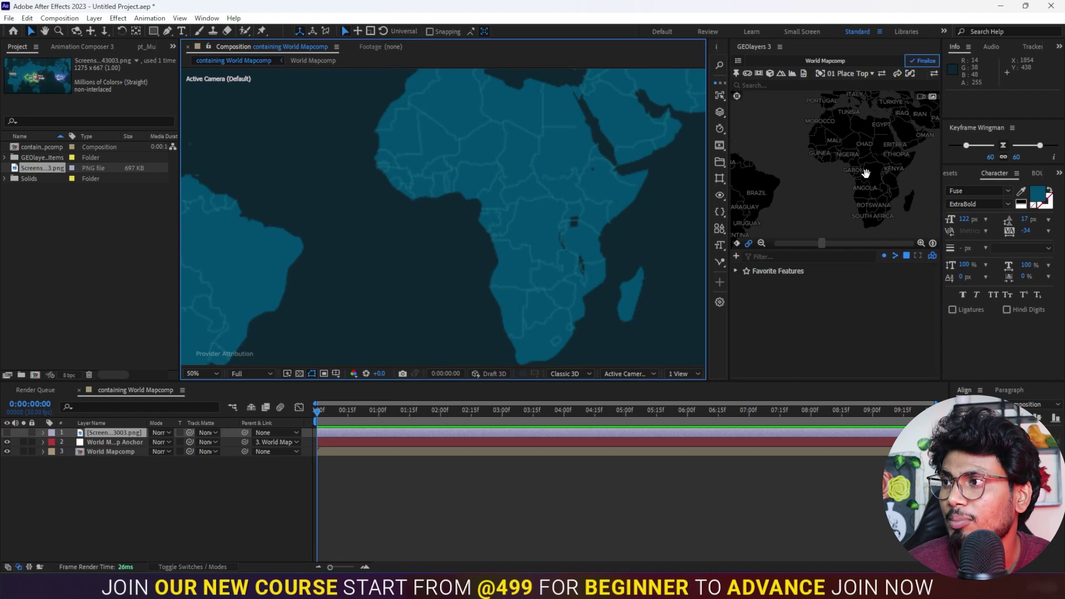
{"action": "scroll", "coordinate": [874, 167], "scroll_direction": "down", "scroll_amount": 3}
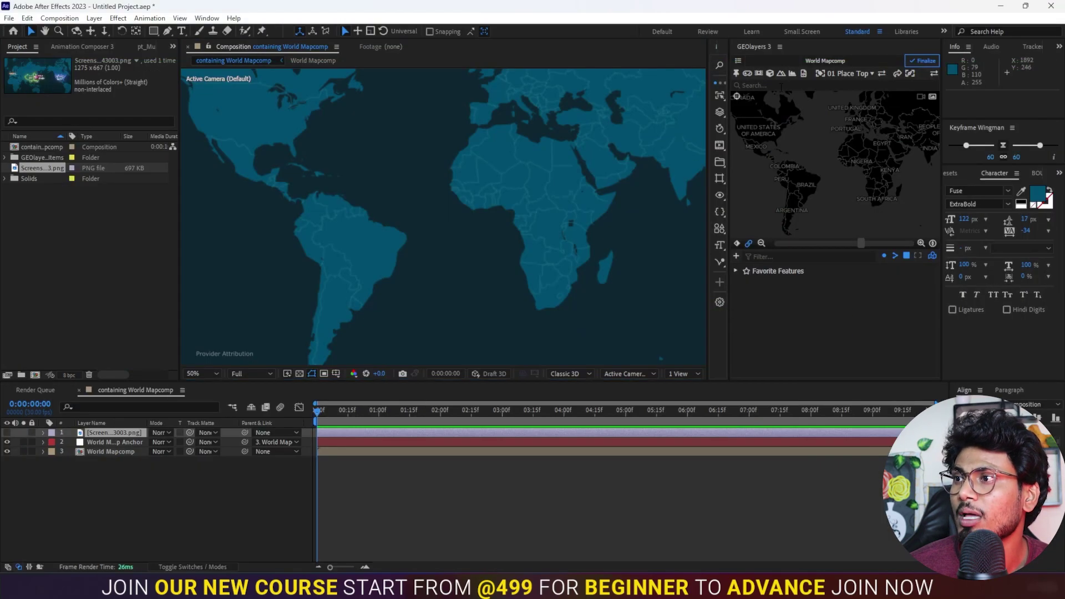
{"action": "left_click", "coordinate": [788, 86]}
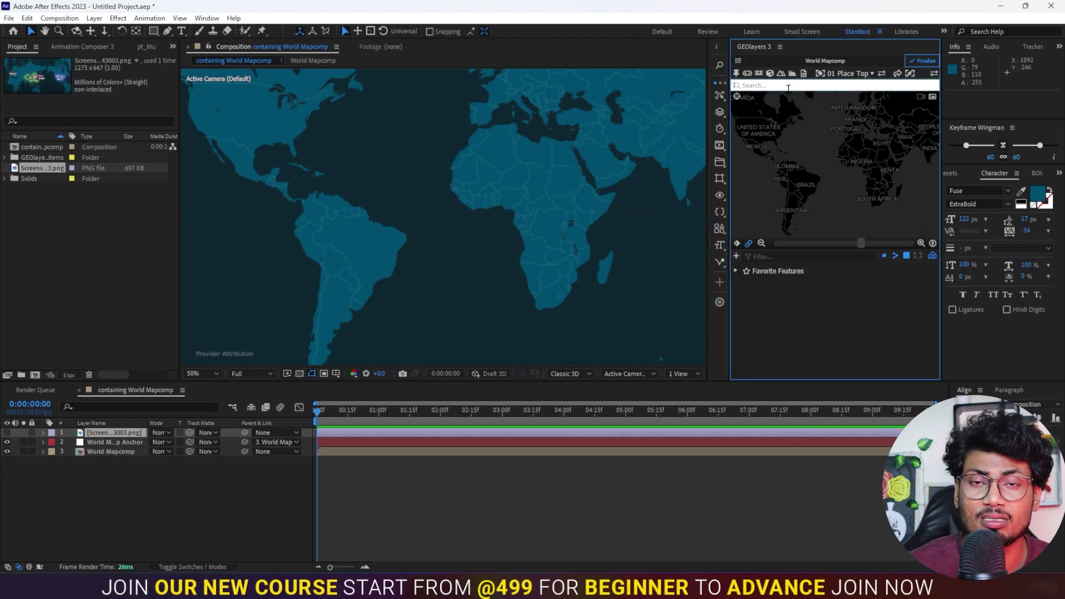
Search 'chaina', add China (Administrative) as a map feature, and pan the preview to it.
{"action": "type", "text": "chaina"}
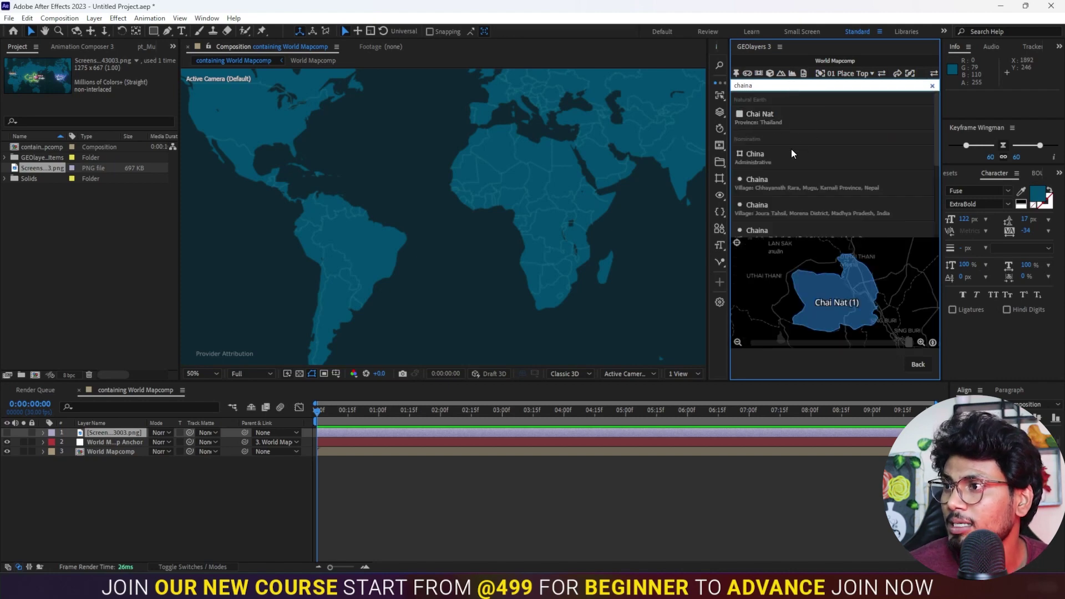
{"action": "left_click", "coordinate": [799, 155]}
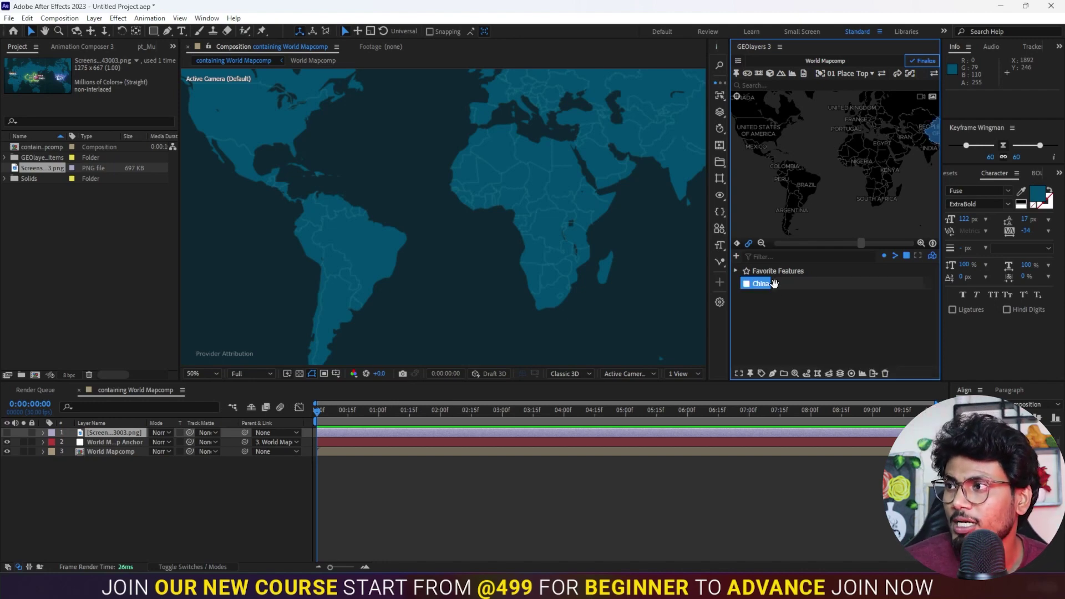
{"action": "left_click_drag", "start_coordinate": [895, 156], "coordinate": [753, 182]}
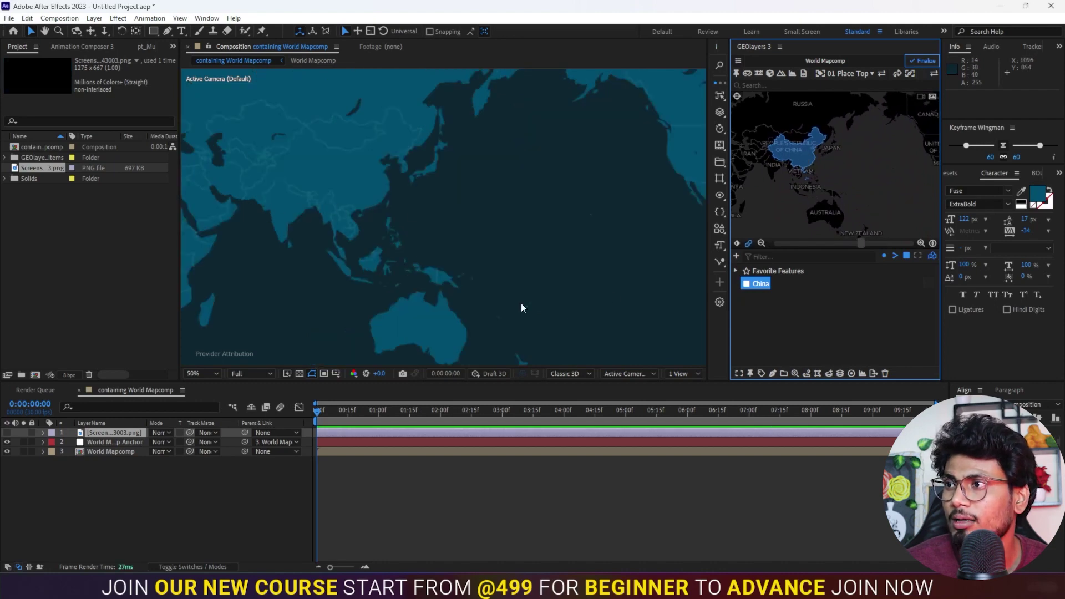
Draw China's outline as a shape layer and give it a dark style swatch.
{"action": "left_click", "coordinate": [773, 377]}
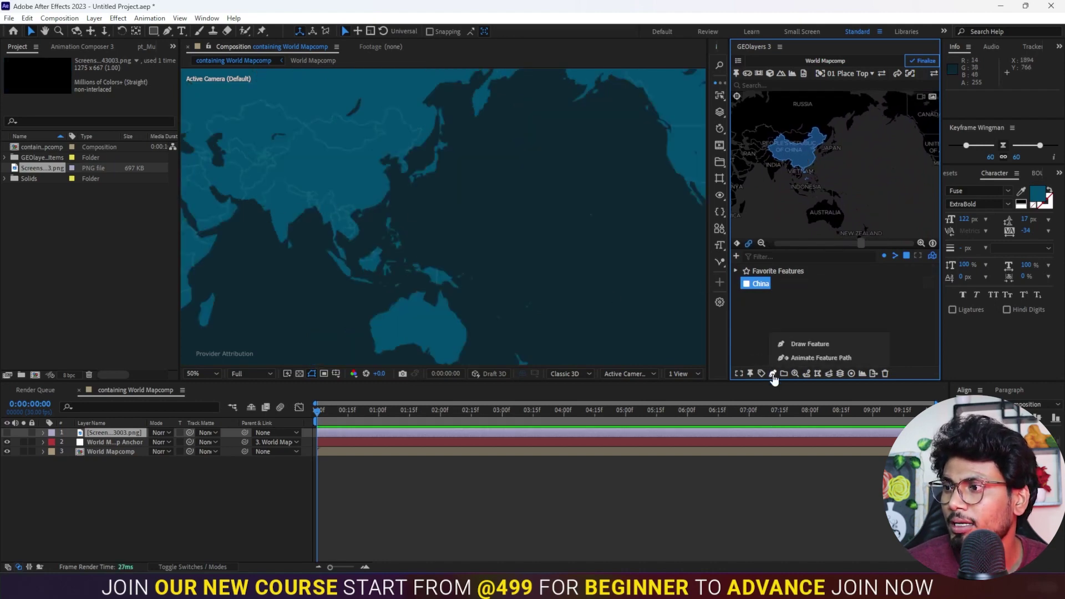
{"action": "left_click", "coordinate": [807, 343]}
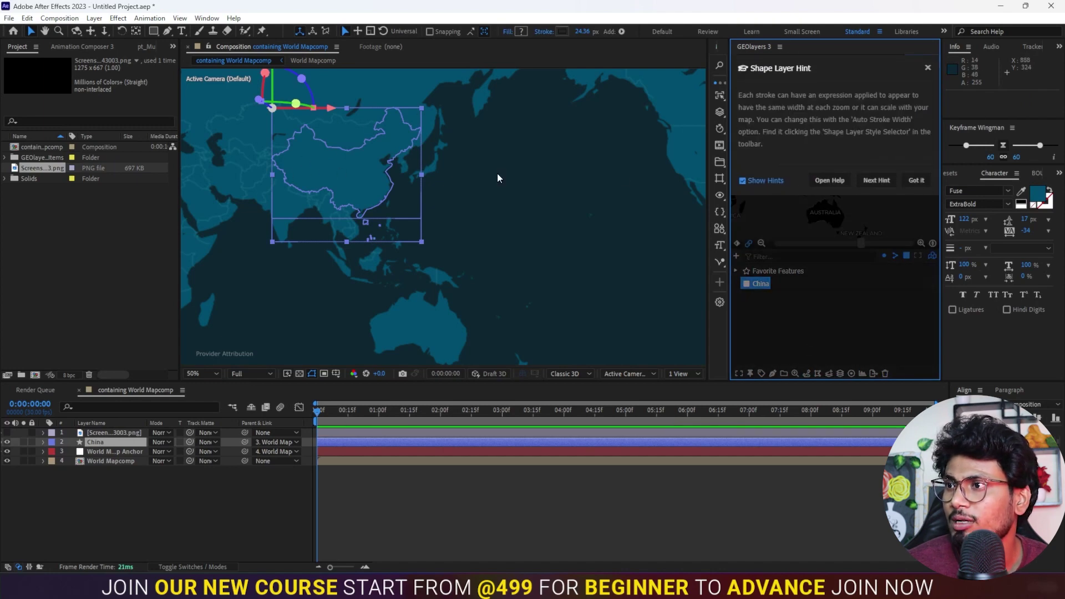
{"action": "left_click", "coordinate": [917, 180]}
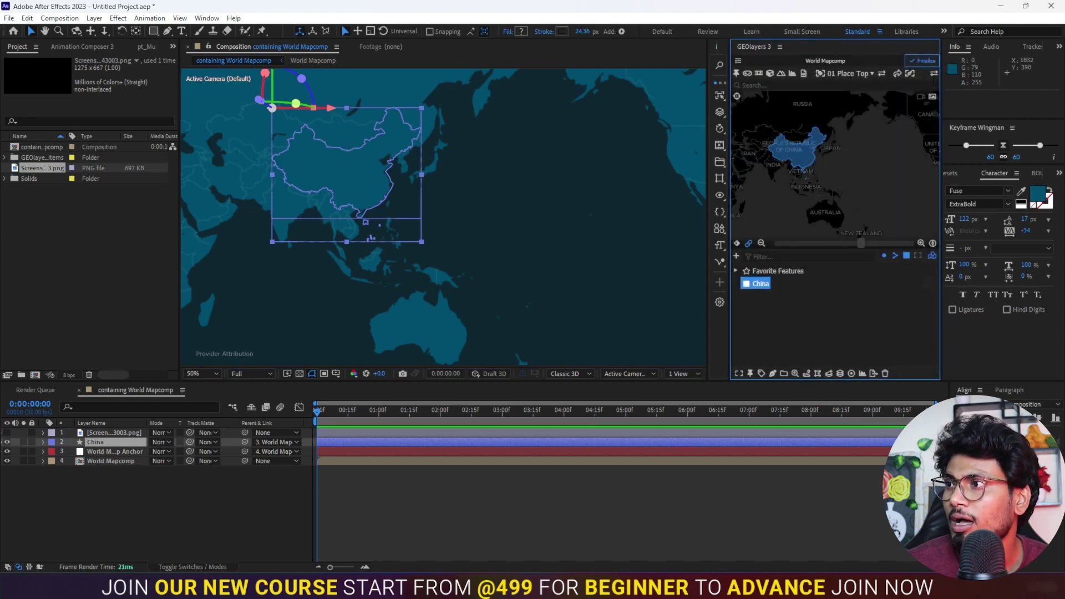
{"action": "left_click", "coordinate": [923, 77]}
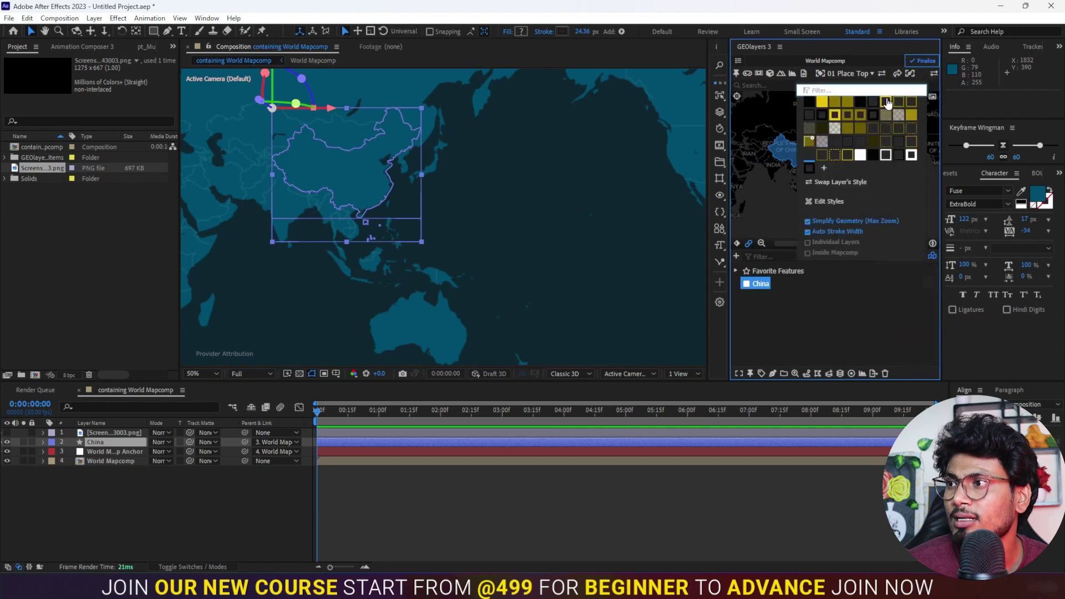
{"action": "left_click", "coordinate": [810, 116]}
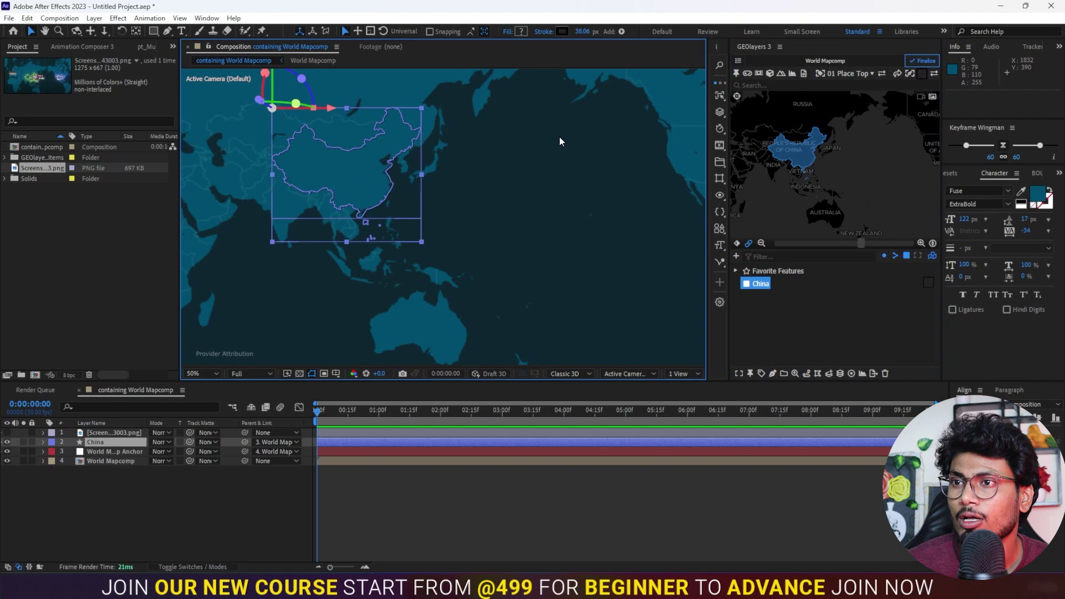
Sample the yellow of the reference screenshot's CHINA label, then hide the screenshot again.
{"action": "left_click", "coordinate": [562, 31]}
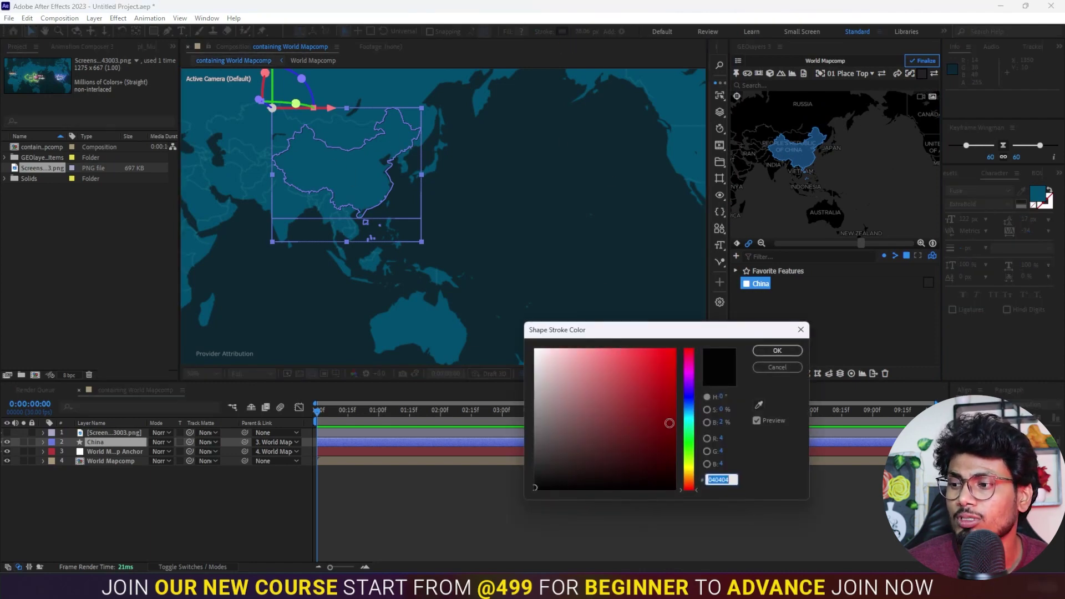
{"action": "mouse_move", "coordinate": [679, 591]}
{"action": "mouse_move", "coordinate": [632, 591]}
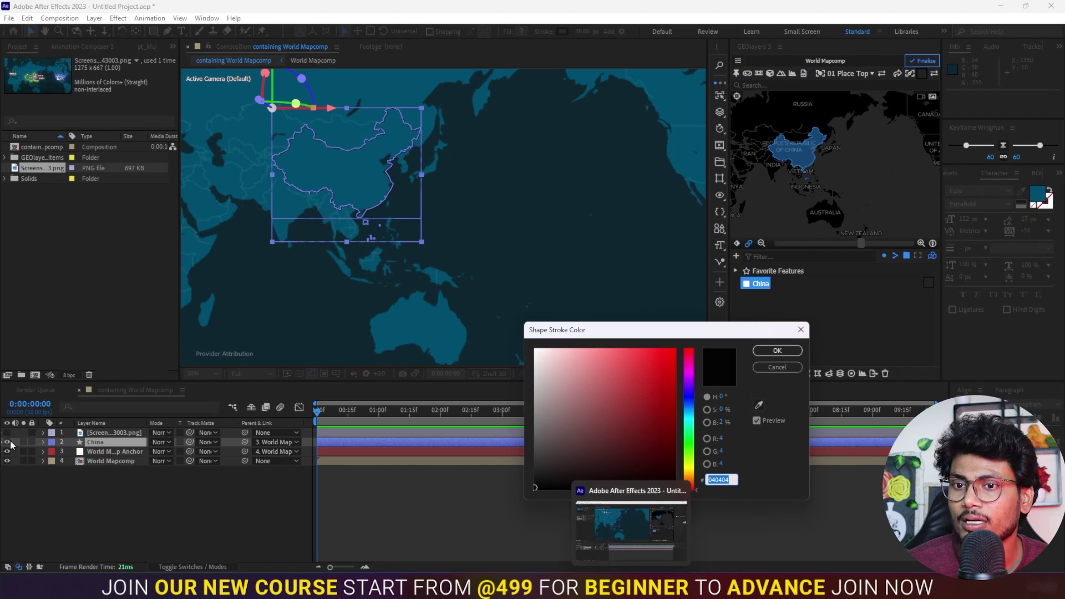
{"action": "left_click", "coordinate": [782, 366]}
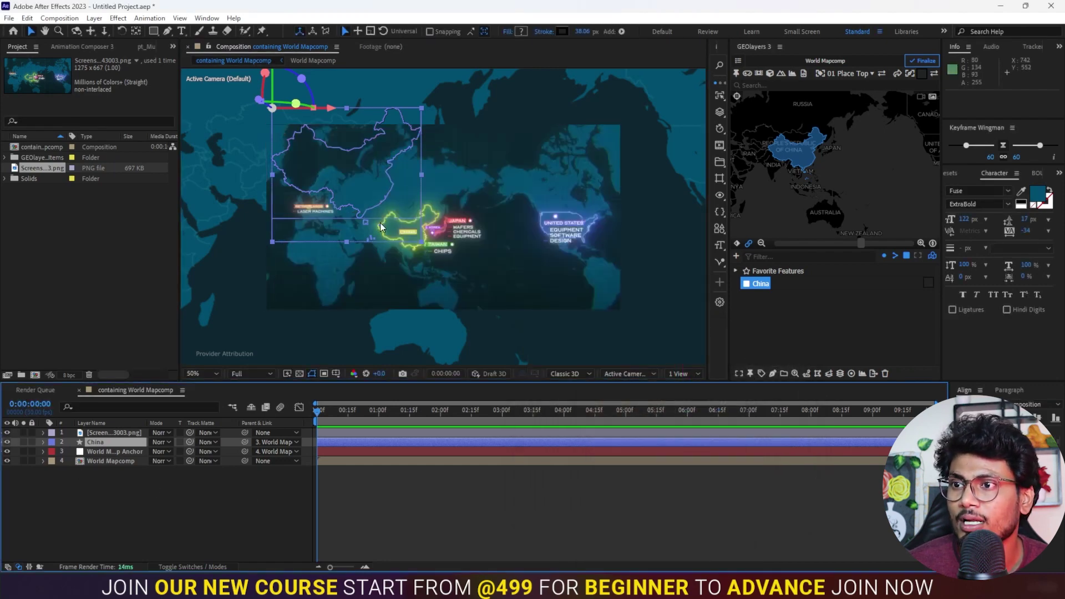
{"action": "scroll", "coordinate": [412, 227], "scroll_direction": "up", "scroll_amount": 4}
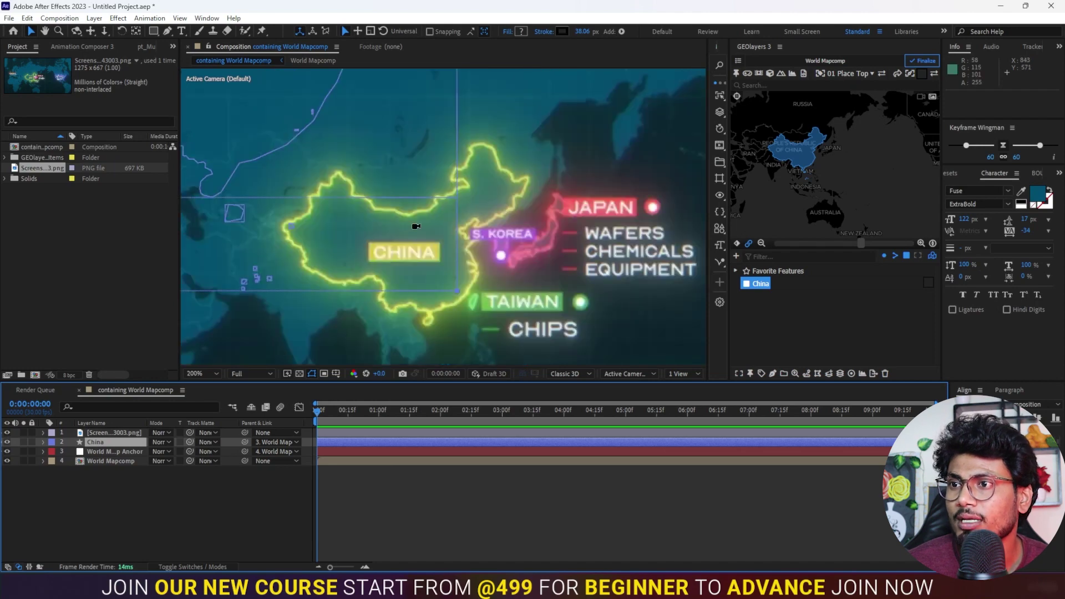
{"action": "scroll", "coordinate": [416, 227], "scroll_direction": "up", "scroll_amount": 2}
{"action": "left_click", "coordinate": [1022, 192]}
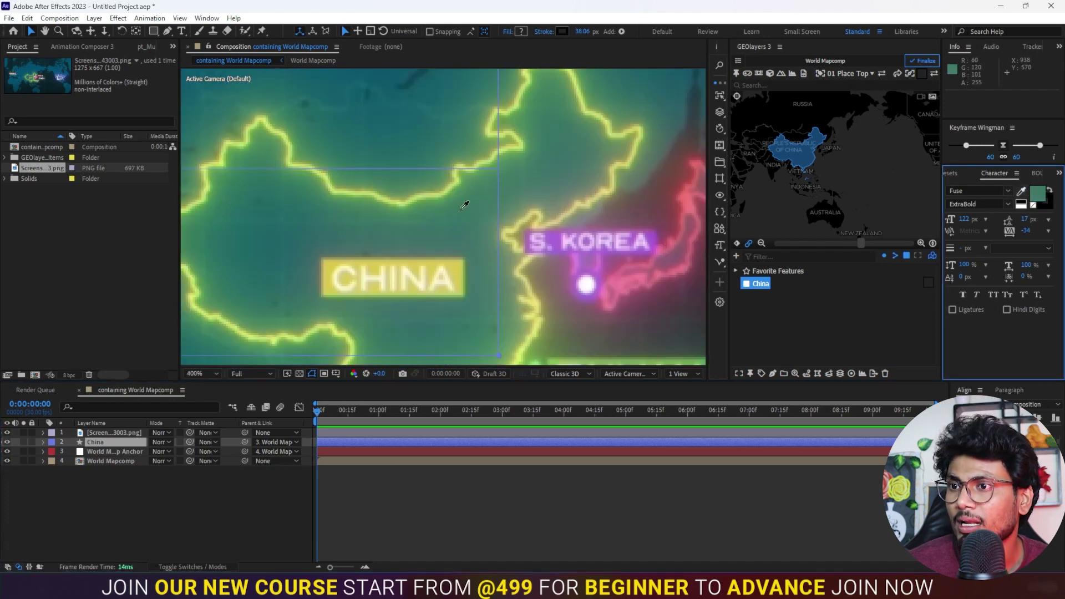
{"action": "left_click", "coordinate": [460, 274]}
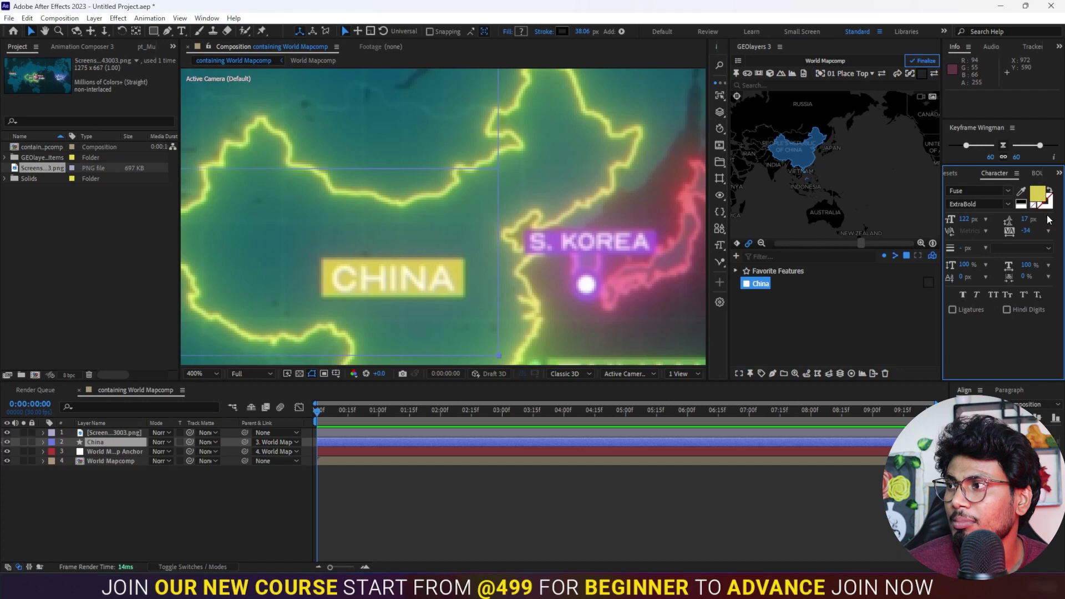
{"action": "left_click", "coordinate": [1043, 194]}
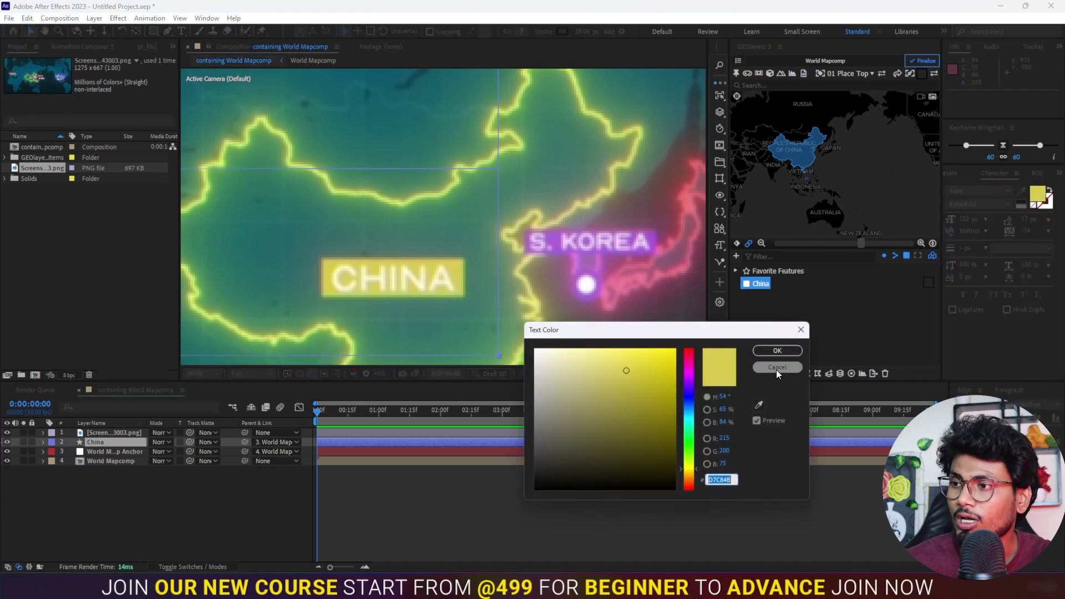
{"action": "left_click", "coordinate": [776, 352]}
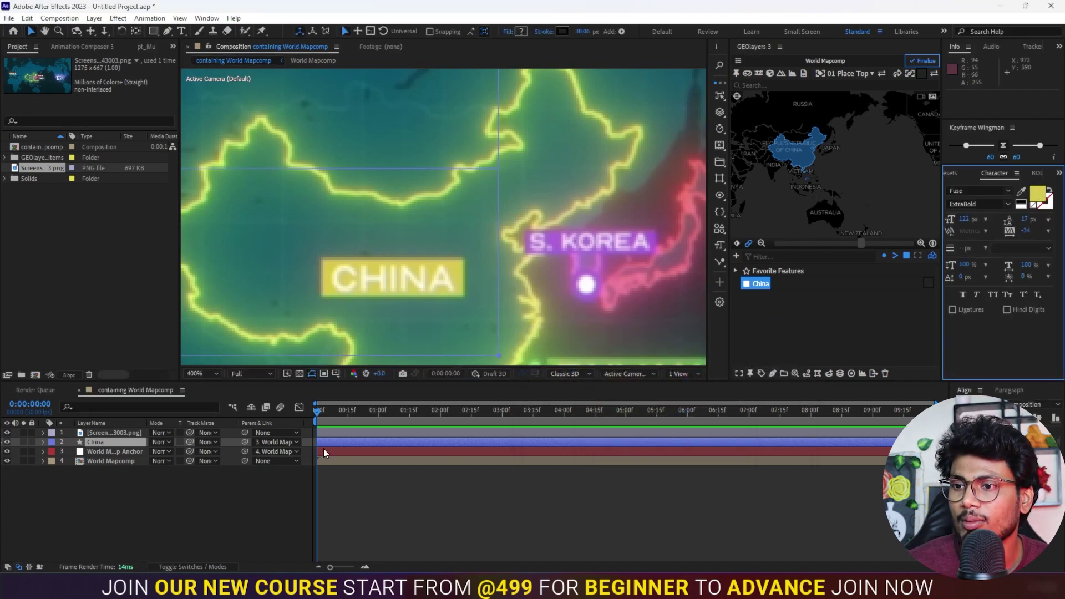
{"action": "left_click", "coordinate": [7, 434]}
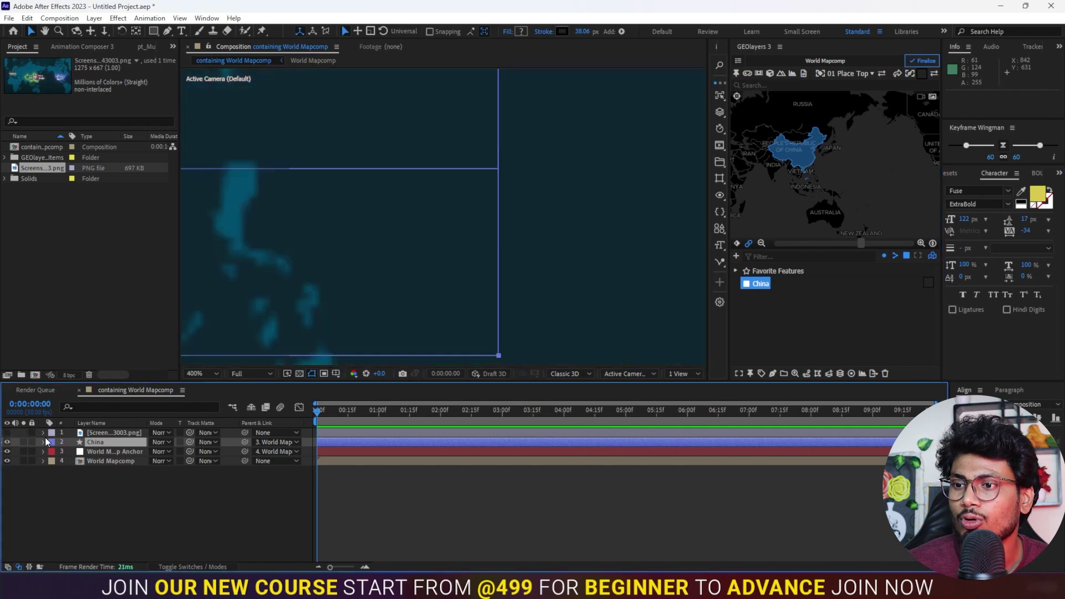
Set the China outline stroke colour to #D7C84B and reselect the China layer.
{"action": "left_click", "coordinate": [561, 31]}
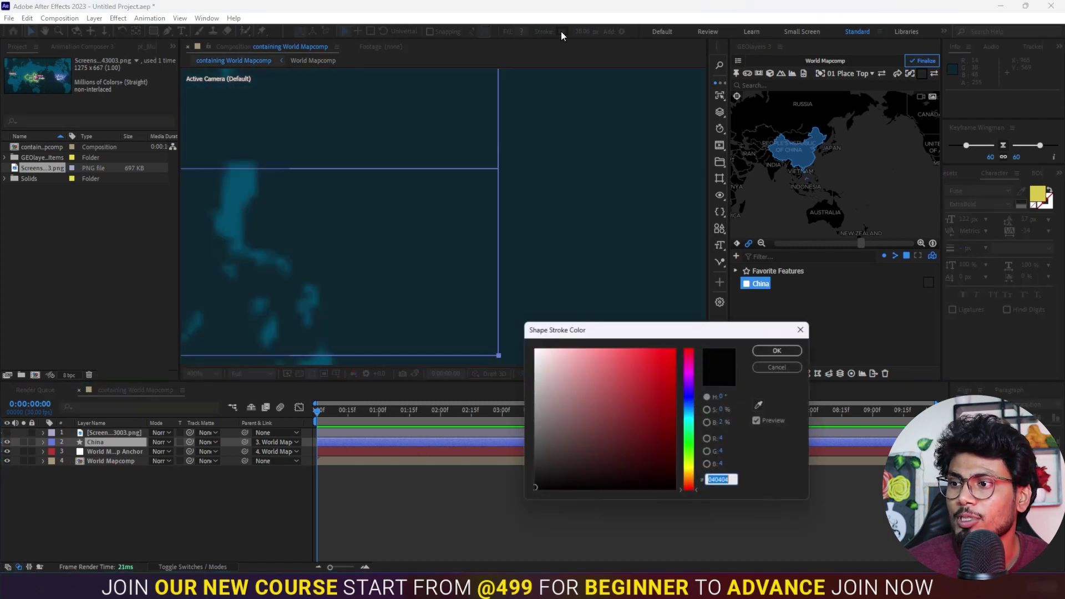
{"action": "type", "text": "D7C84B"}
{"action": "left_click", "coordinate": [777, 351]}
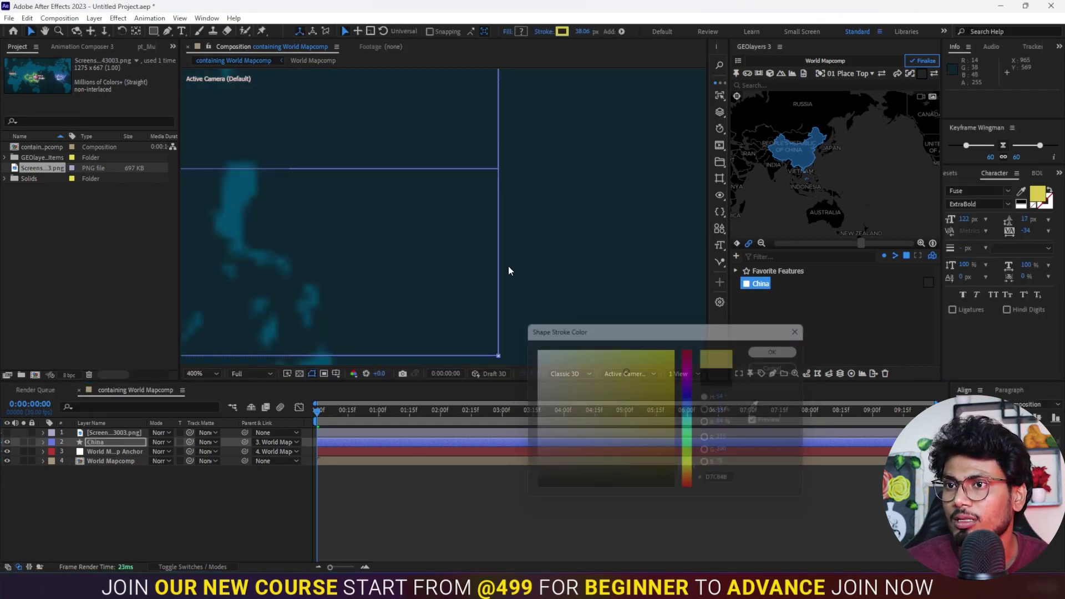
{"action": "key", "text": "slash"}
{"action": "key", "text": "h"}
{"action": "key", "text": "v"}
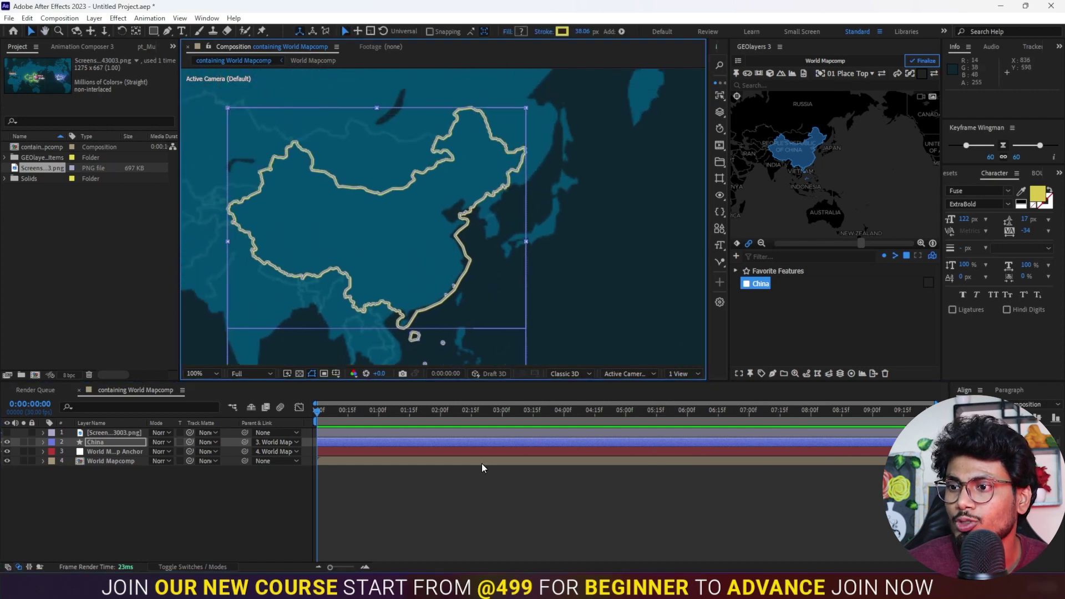
{"action": "left_click", "coordinate": [421, 442]}
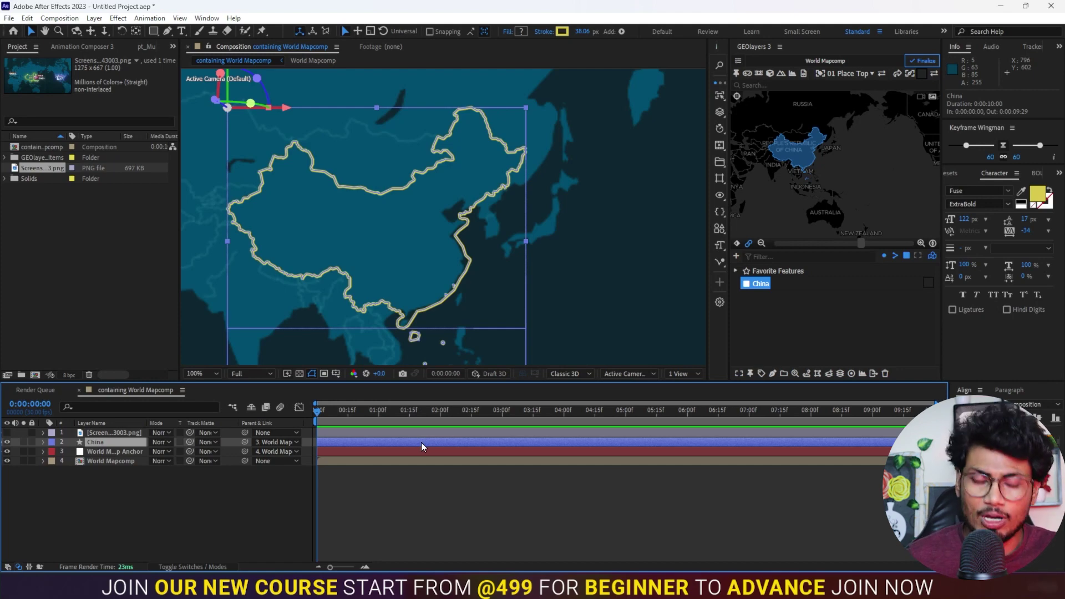
{"action": "key", "text": "ctrl+space"}
Apply Deep Glow to the China layer with Radius 150 and show the reference screenshot.
{"action": "type", "text": "d"}
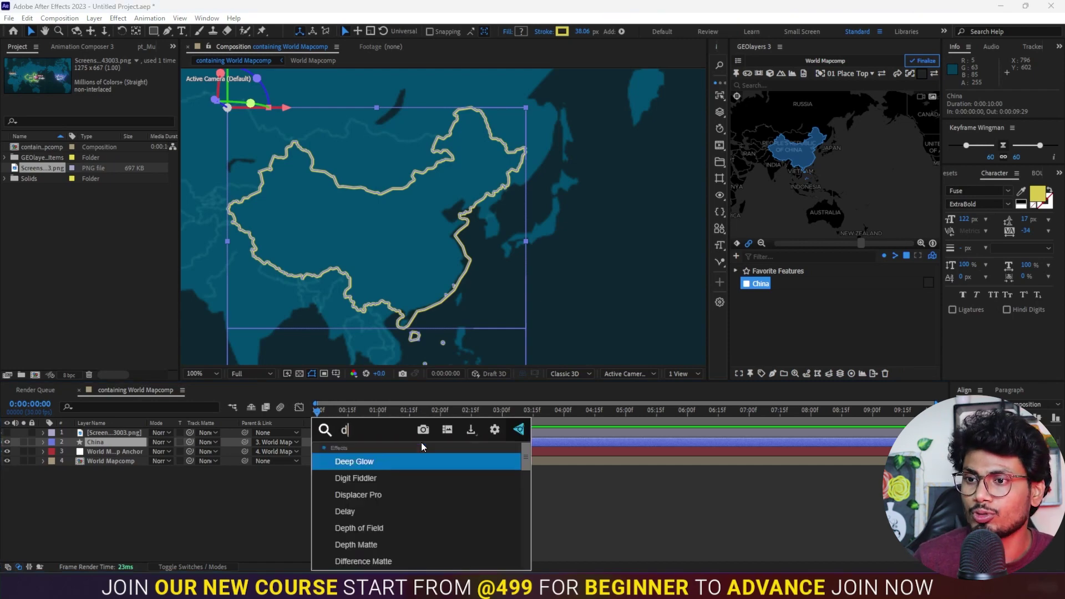
{"action": "key", "text": "Return"}
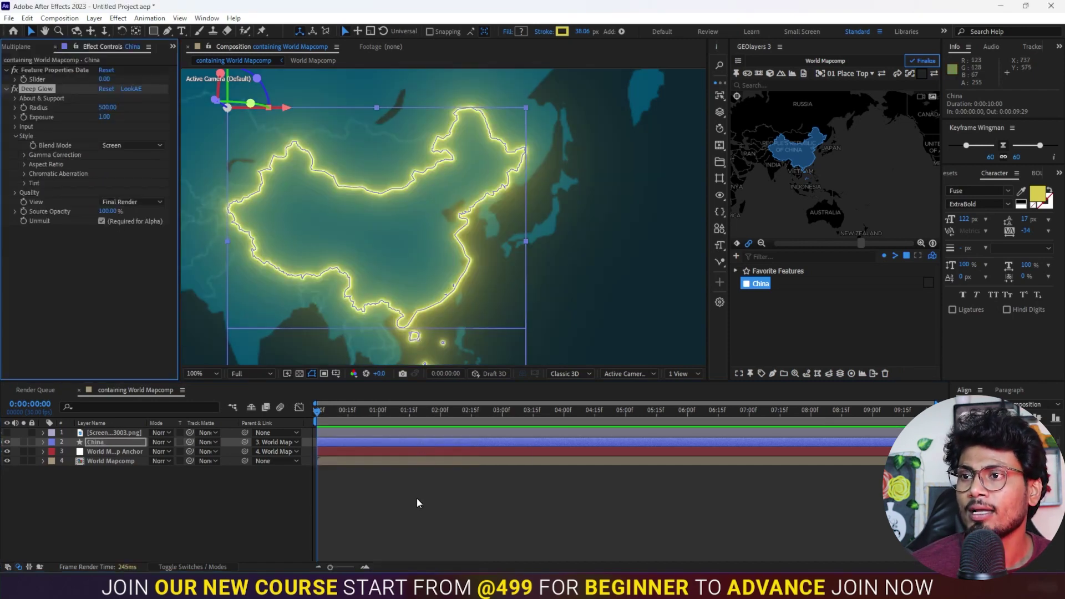
{"action": "left_click", "coordinate": [419, 503]}
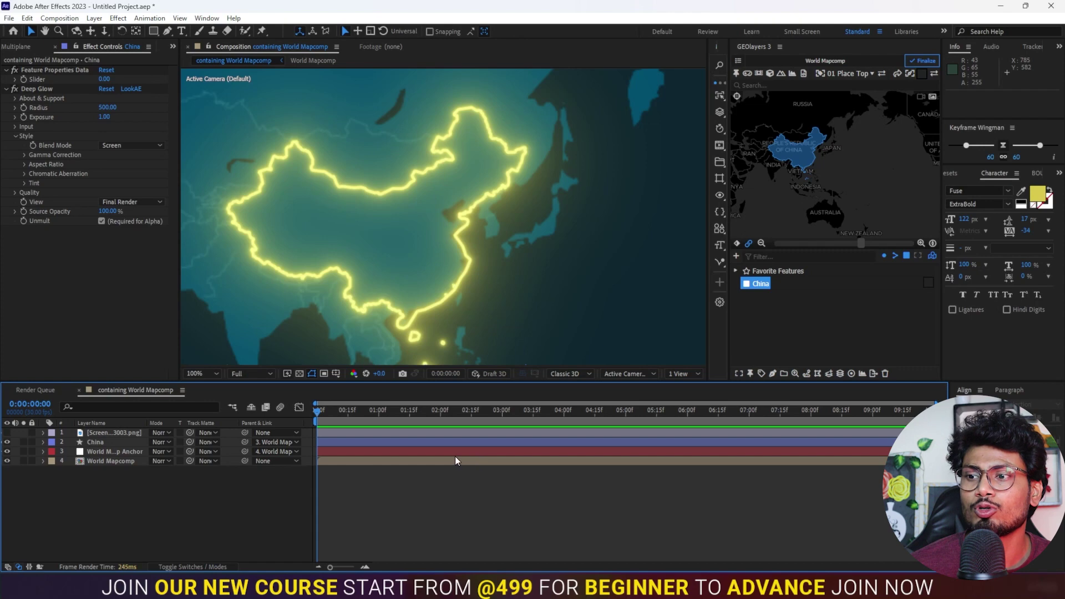
{"action": "left_click", "coordinate": [438, 442]}
{"action": "left_click", "coordinate": [108, 108]}
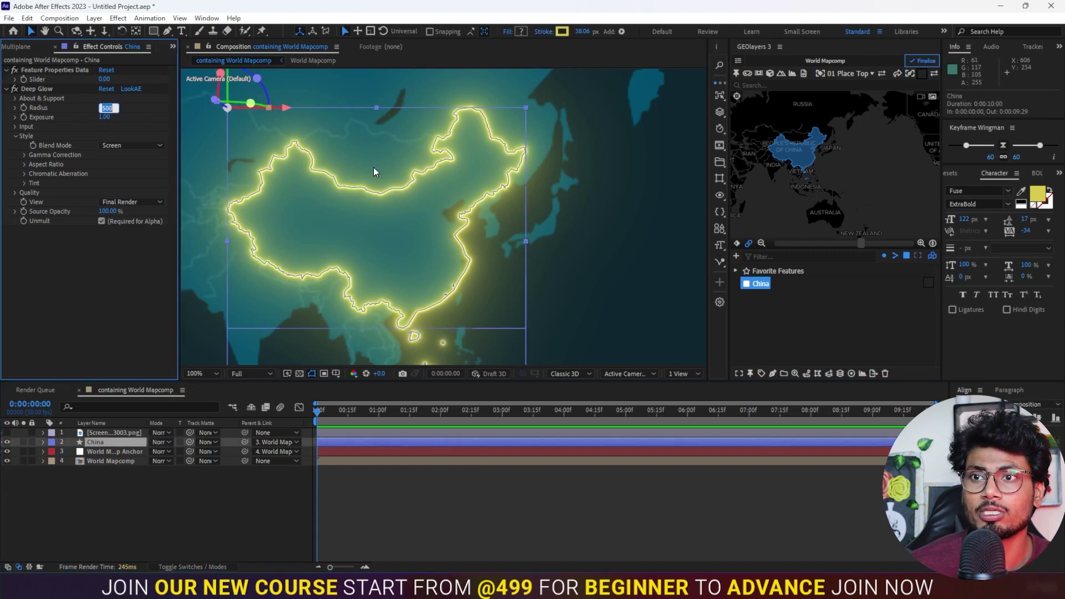
{"action": "type", "text": "50"}
{"action": "key", "text": "Return"}
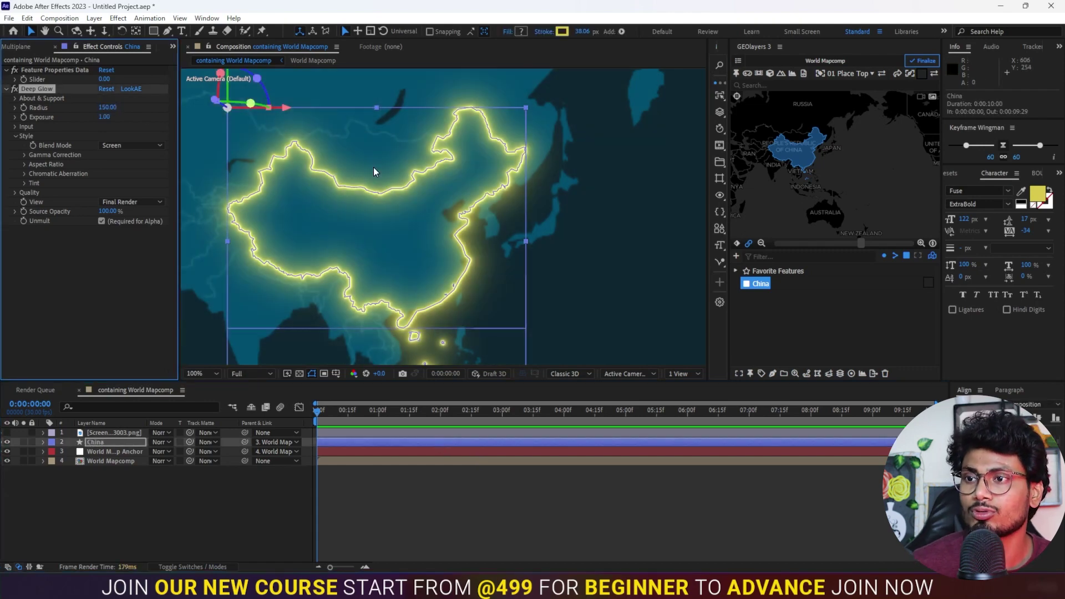
{"action": "left_click", "coordinate": [503, 498]}
{"action": "scroll", "coordinate": [459, 209], "scroll_direction": "down", "scroll_amount": 4}
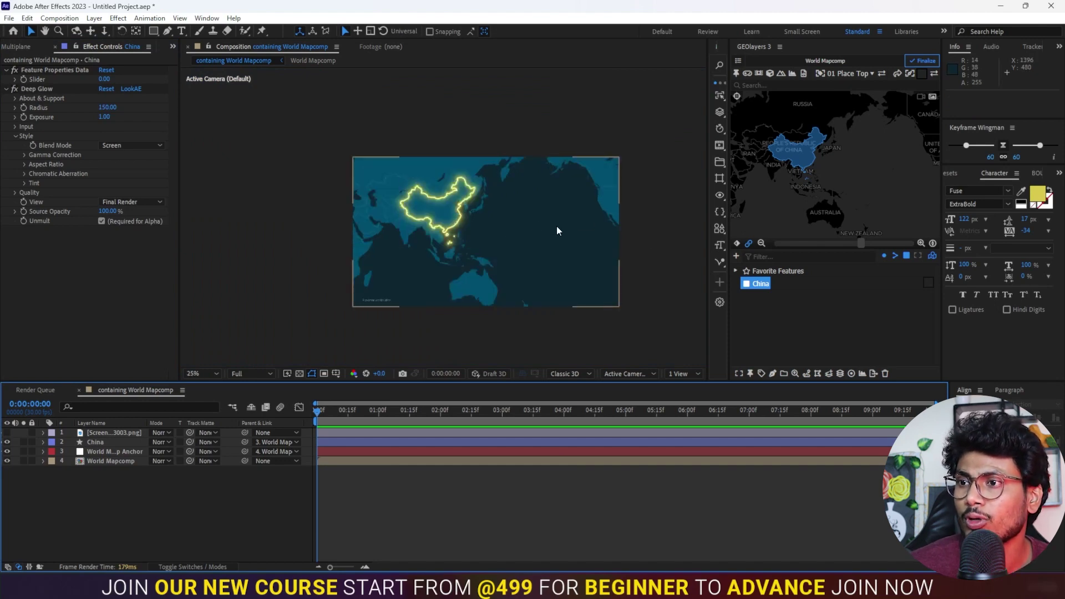
{"action": "left_click", "coordinate": [7, 433]}
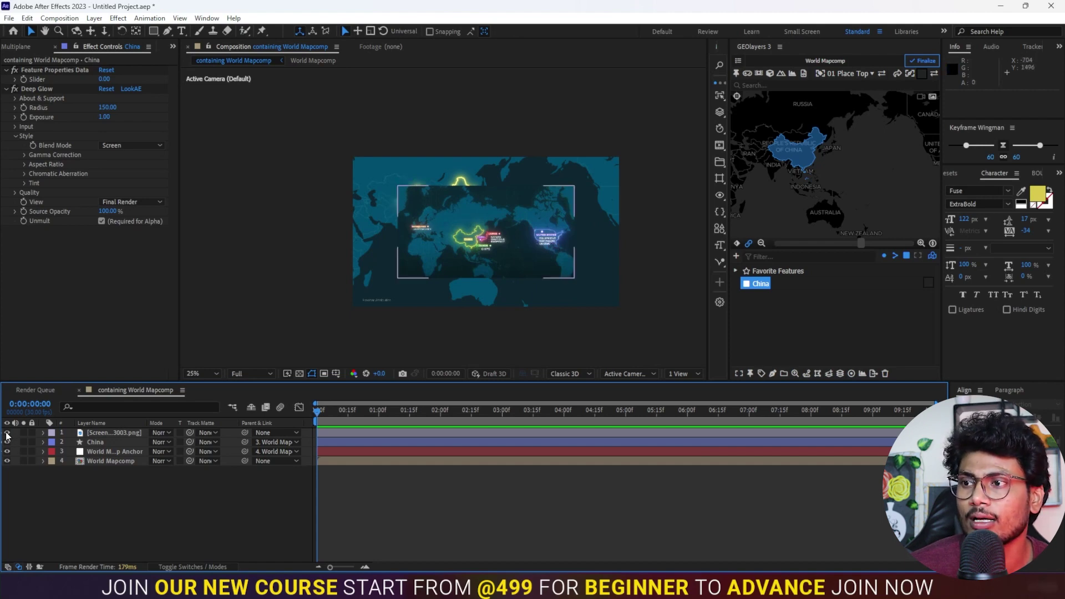
Set the text fill to the purple sampled from the UNITED STATES label, then search 'usa'.
{"action": "scroll", "coordinate": [546, 252], "scroll_direction": "up", "scroll_amount": 3}
{"action": "scroll", "coordinate": [547, 255], "scroll_direction": "up", "scroll_amount": 2}
{"action": "scroll", "coordinate": [547, 257], "scroll_direction": "up", "scroll_amount": 2}
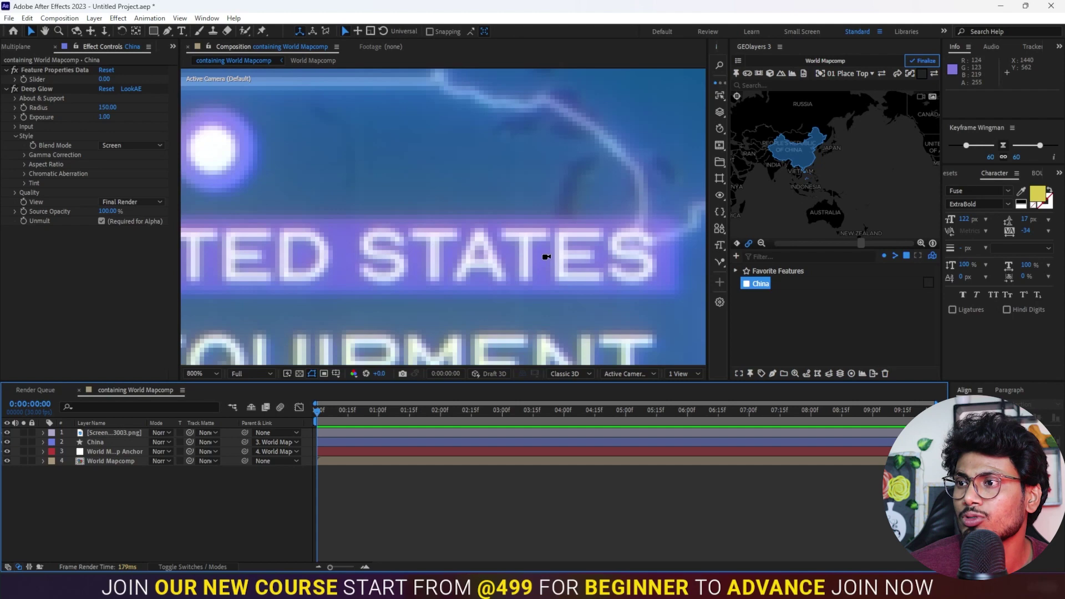
{"action": "scroll", "coordinate": [550, 256], "scroll_direction": "down", "scroll_amount": 3}
{"action": "left_click", "coordinate": [1022, 191]}
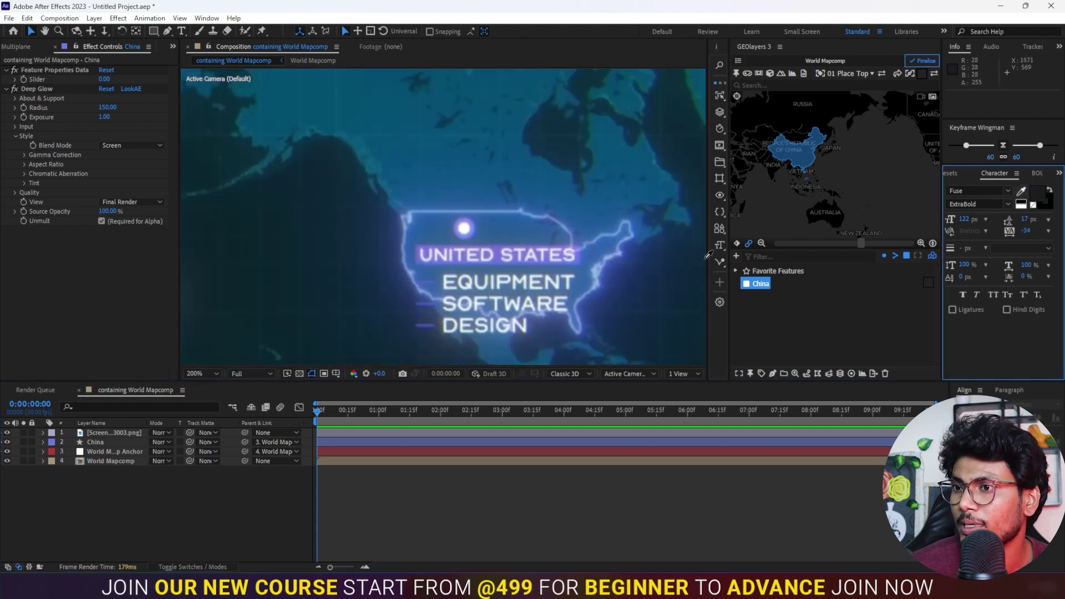
{"action": "left_click", "coordinate": [422, 260]}
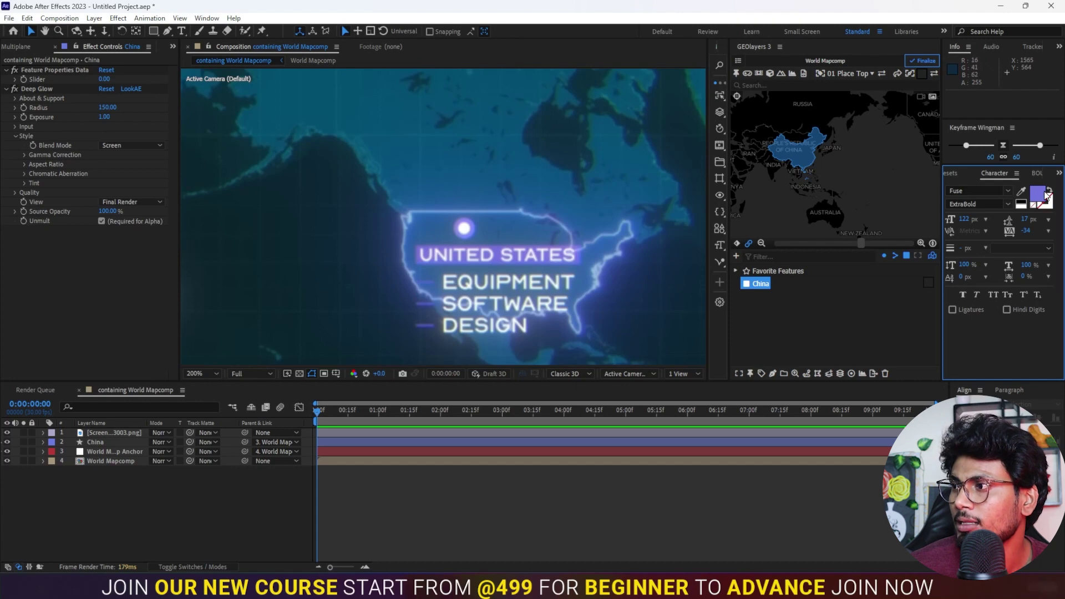
{"action": "left_click", "coordinate": [1045, 194]}
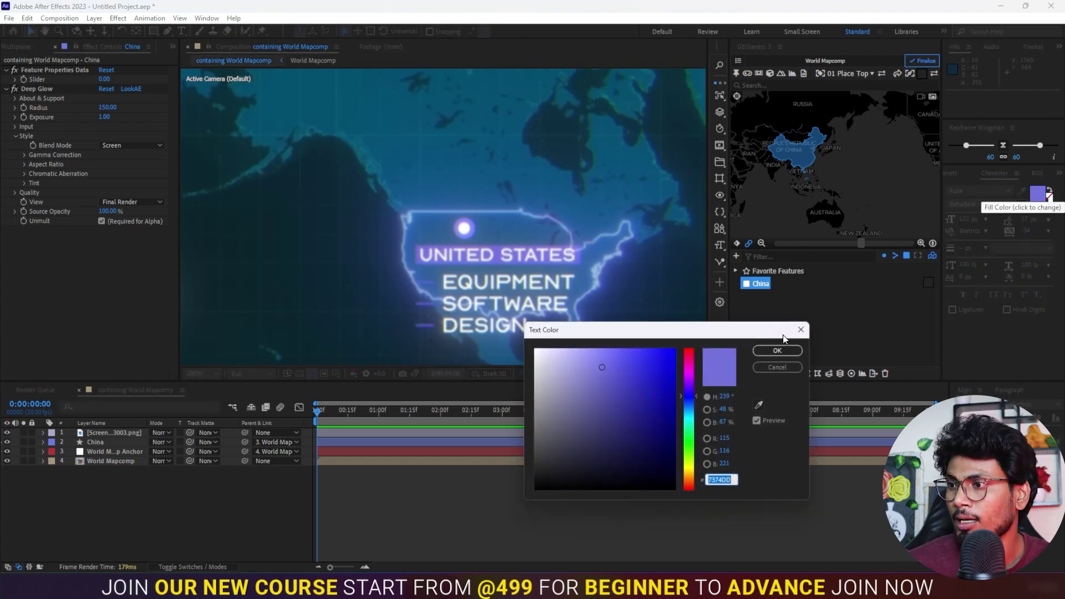
{"action": "left_click", "coordinate": [779, 351]}
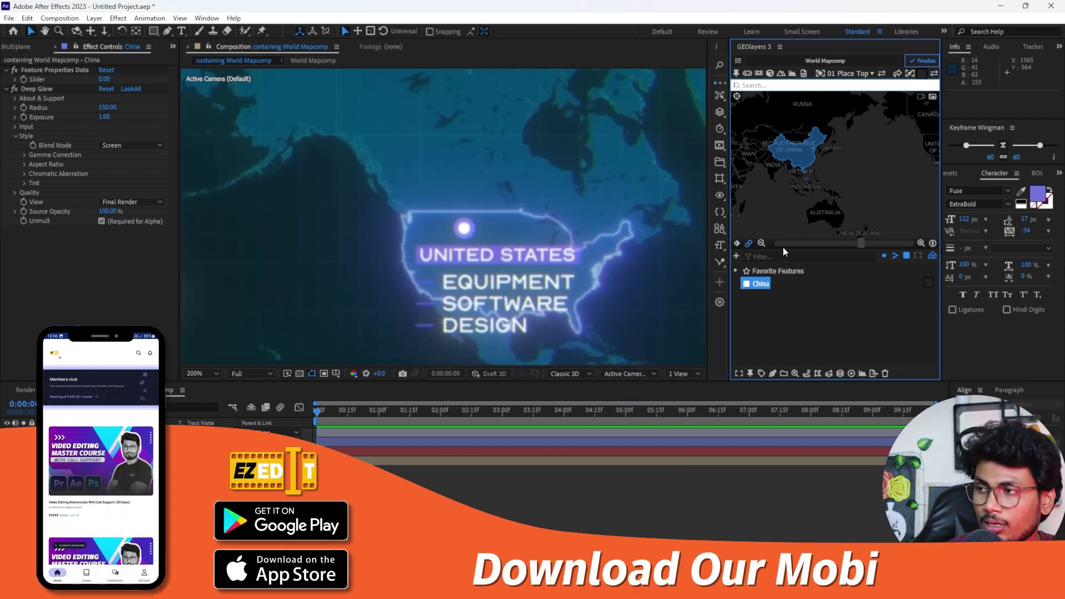
{"action": "type", "text": "usa"}
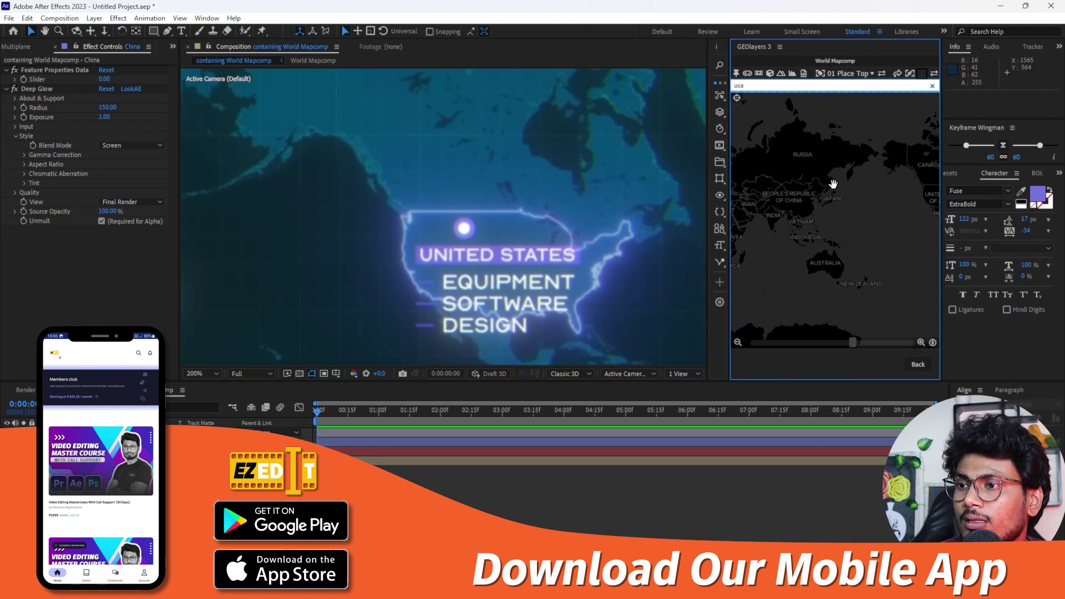
Add United States of America as a feature, hide layer 1, and draw it onto the map.
{"action": "left_click", "coordinate": [863, 87]}
{"action": "mouse_move", "coordinate": [816, 121]}
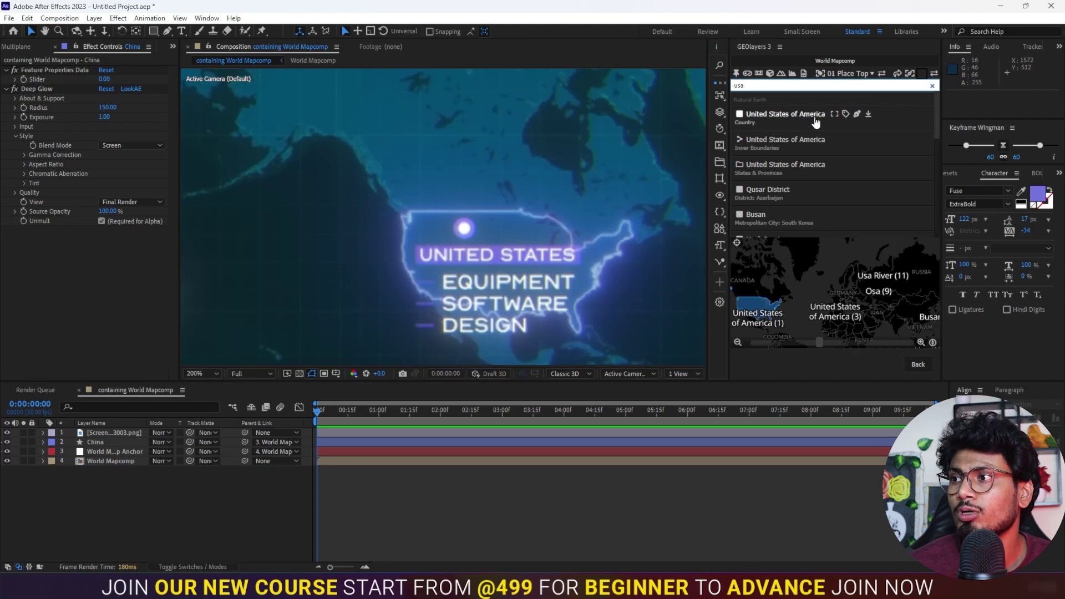
{"action": "left_click", "coordinate": [858, 115]}
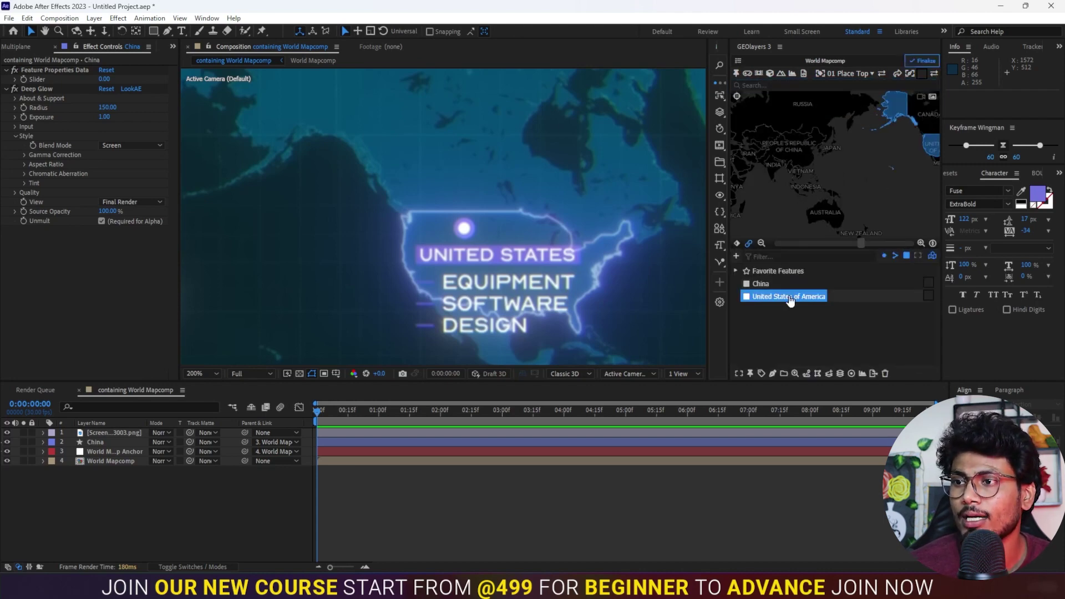
{"action": "left_click", "coordinate": [7, 433]}
{"action": "left_click", "coordinate": [774, 375]}
{"action": "left_click", "coordinate": [809, 347]}
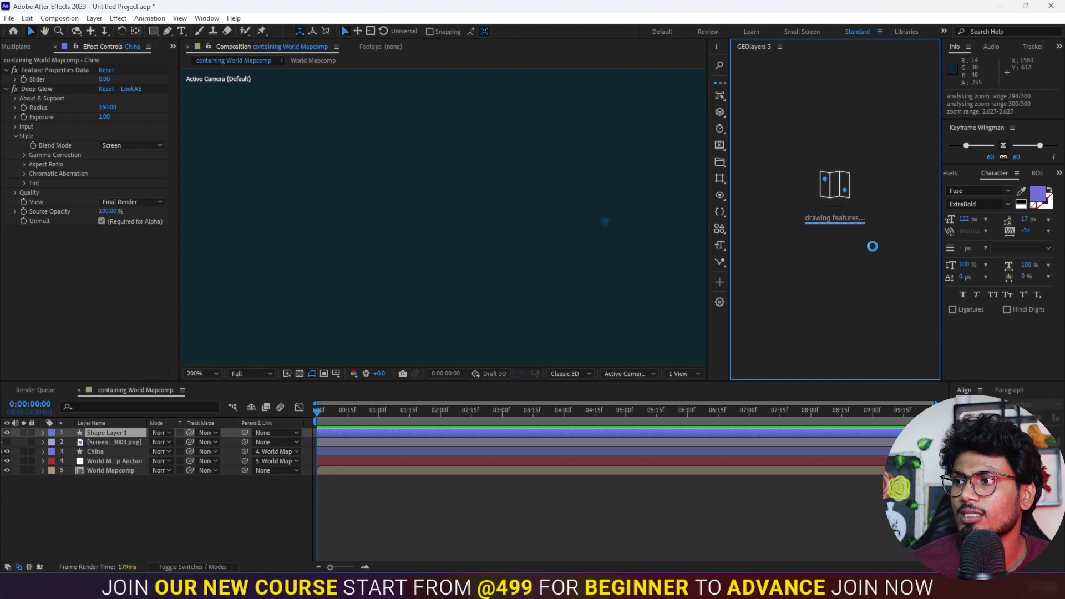
{"action": "left_click", "coordinate": [914, 171]}
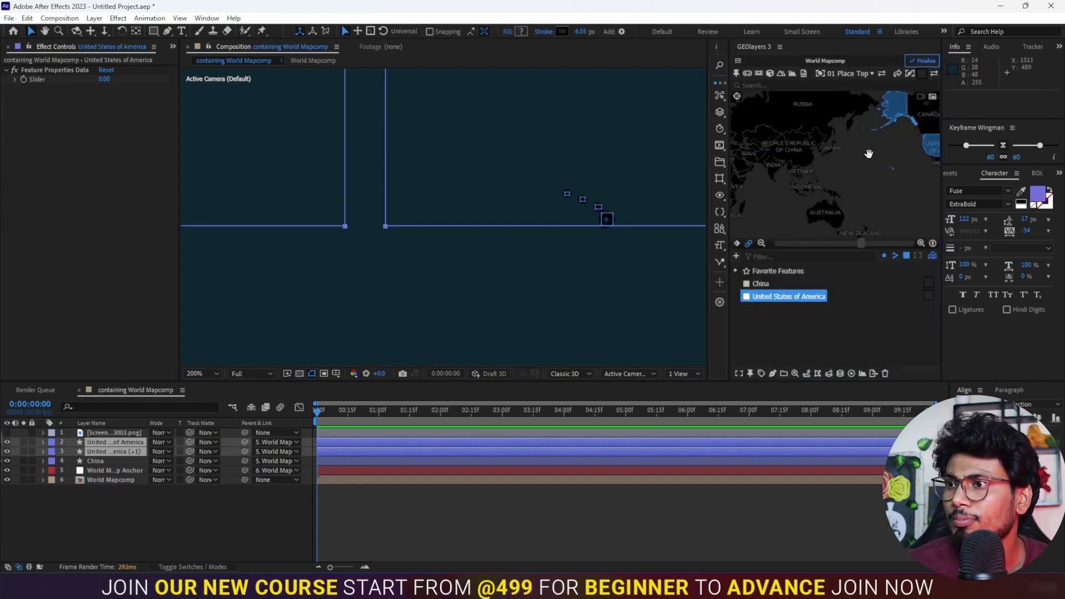
Zoom out, compare the map with the reference screenshot, and select the United States of America layer.
{"action": "key", "text": "comma"}
{"action": "key", "text": "comma"}
{"action": "key", "text": "comma"}
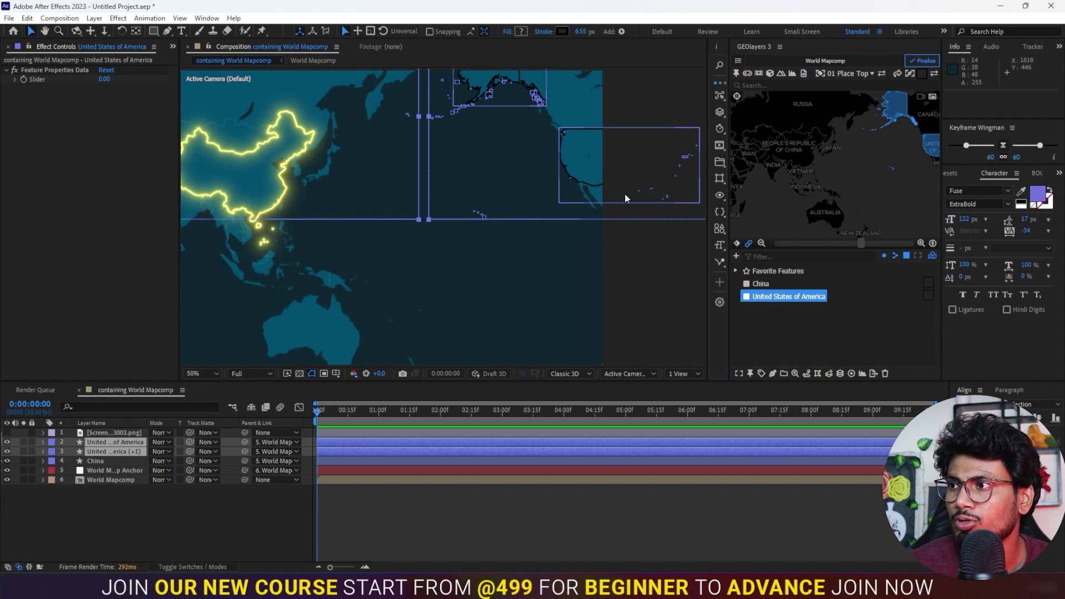
{"action": "mouse_move", "coordinate": [889, 151]}
{"action": "left_mouse_down"}
{"action": "mouse_move", "coordinate": [888, 172]}
{"action": "mouse_move", "coordinate": [853, 169]}
{"action": "left_mouse_up"}
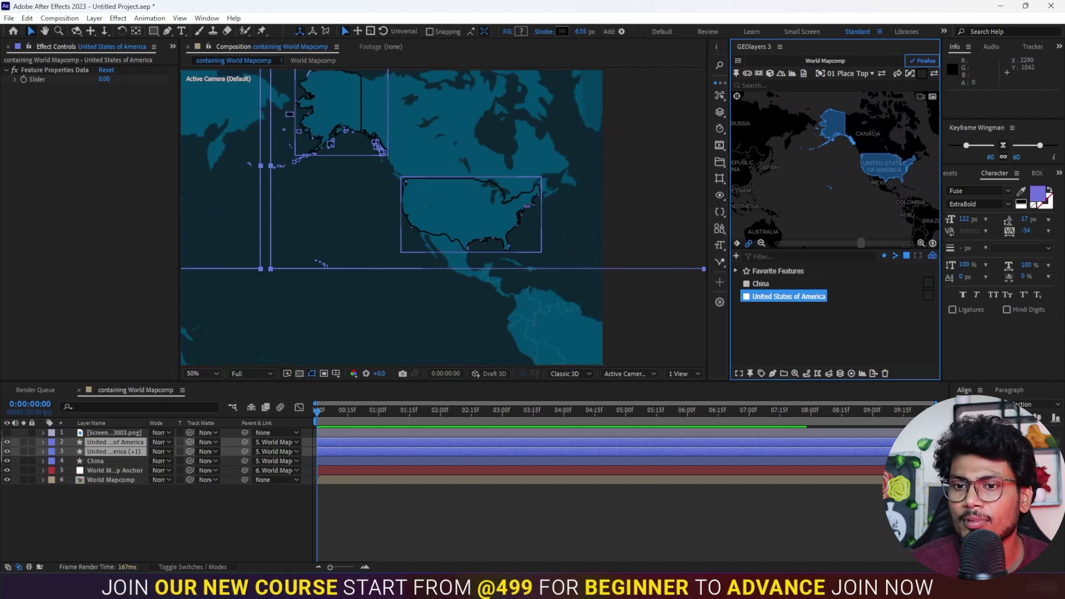
{"action": "left_click", "coordinate": [6, 434]}
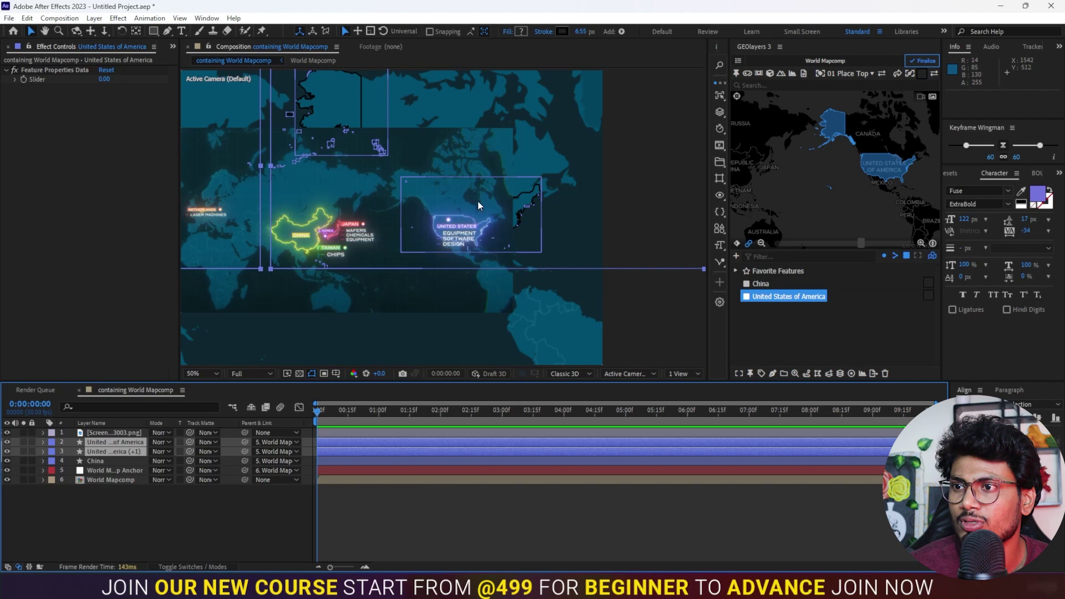
{"action": "left_click", "coordinate": [7, 433]}
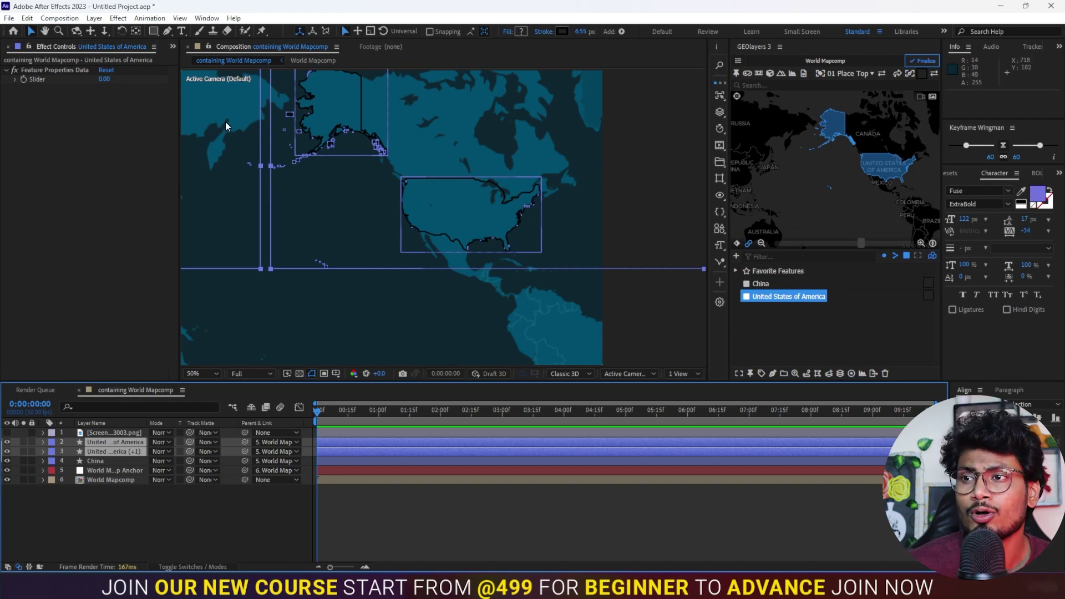
{"action": "left_click", "coordinate": [384, 485]}
{"action": "left_click", "coordinate": [348, 444]}
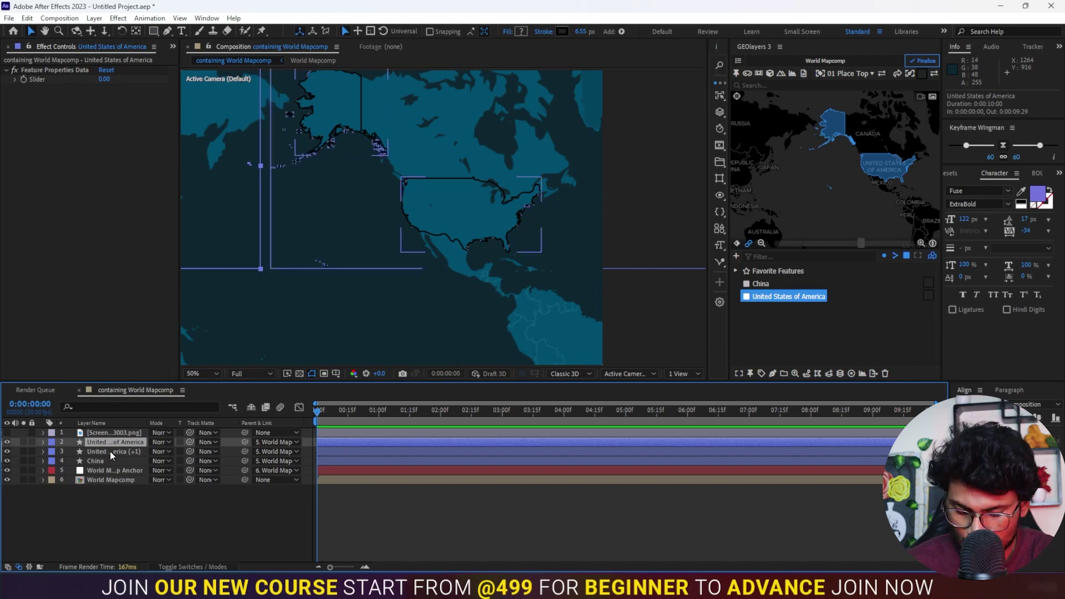
Delete the extra United States of America layer, then try and undo a first freeform path around the USA.
{"action": "key", "text": "Delete"}
{"action": "left_click", "coordinate": [341, 445]}
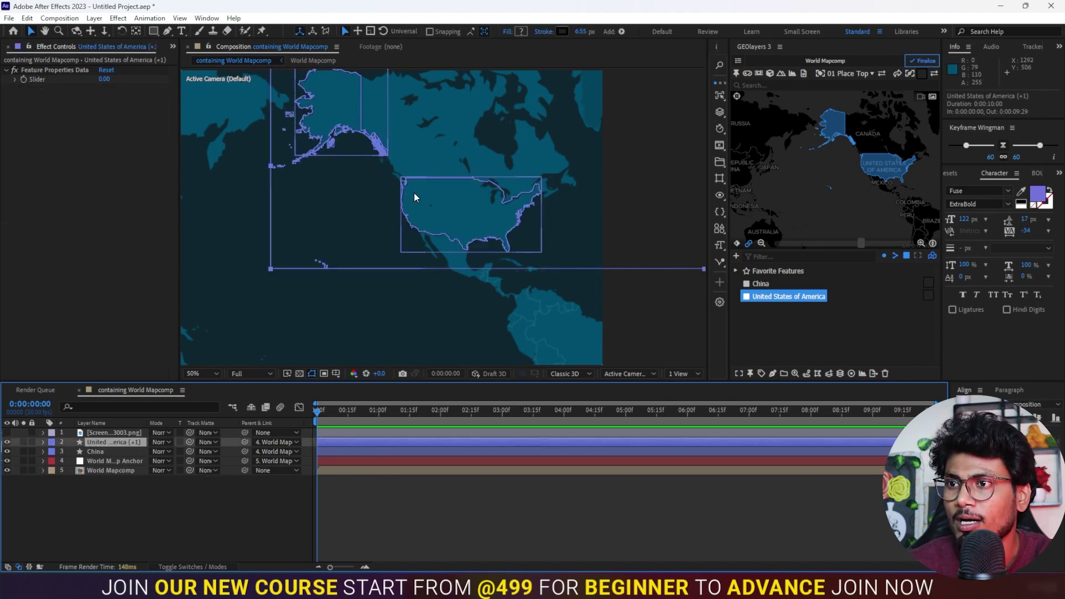
{"action": "left_click", "coordinate": [168, 31]}
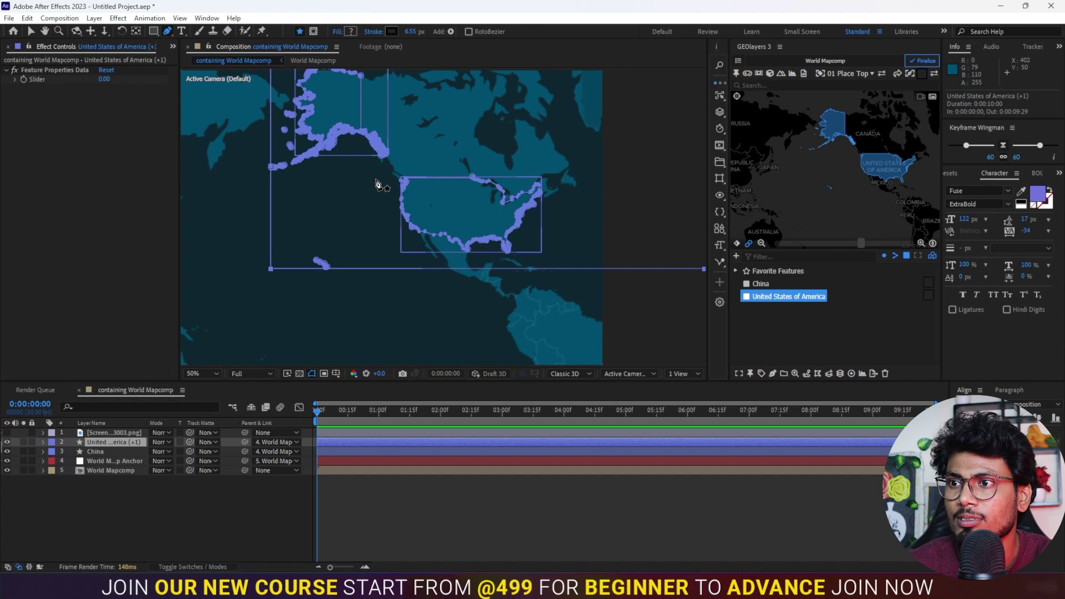
{"action": "left_click", "coordinate": [386, 208]}
{"action": "left_click", "coordinate": [484, 168]}
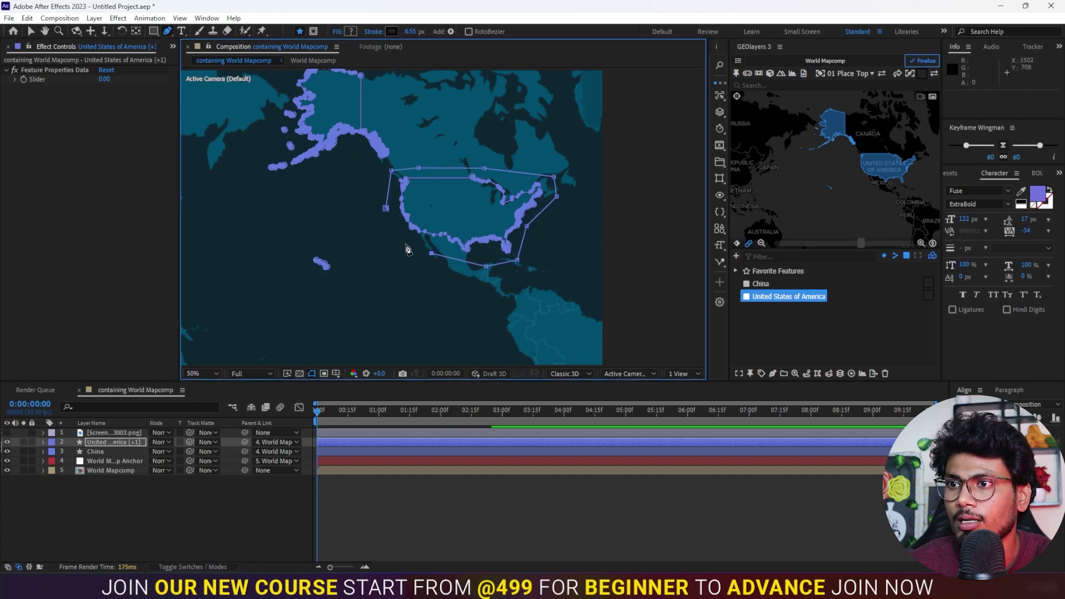
{"action": "left_click", "coordinate": [386, 208]}
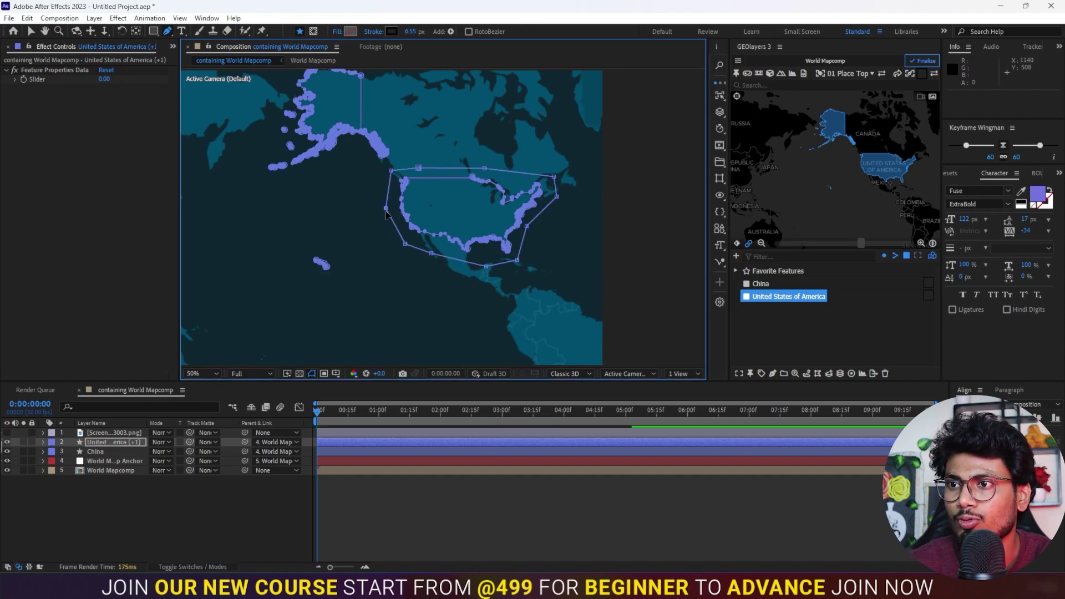
{"action": "left_click", "coordinate": [393, 519]}
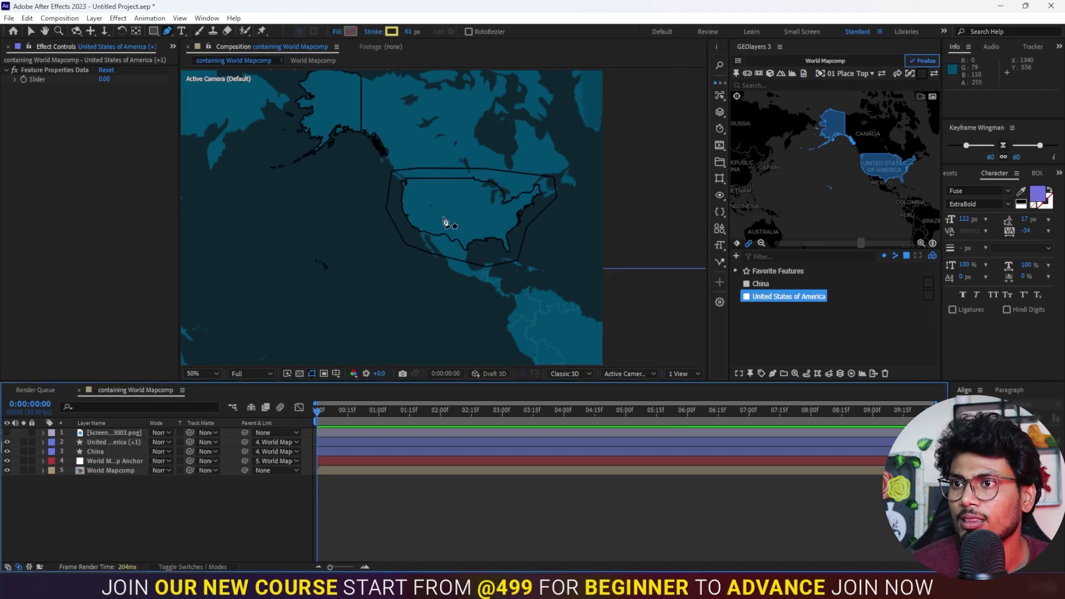
{"action": "left_click", "coordinate": [345, 443]}
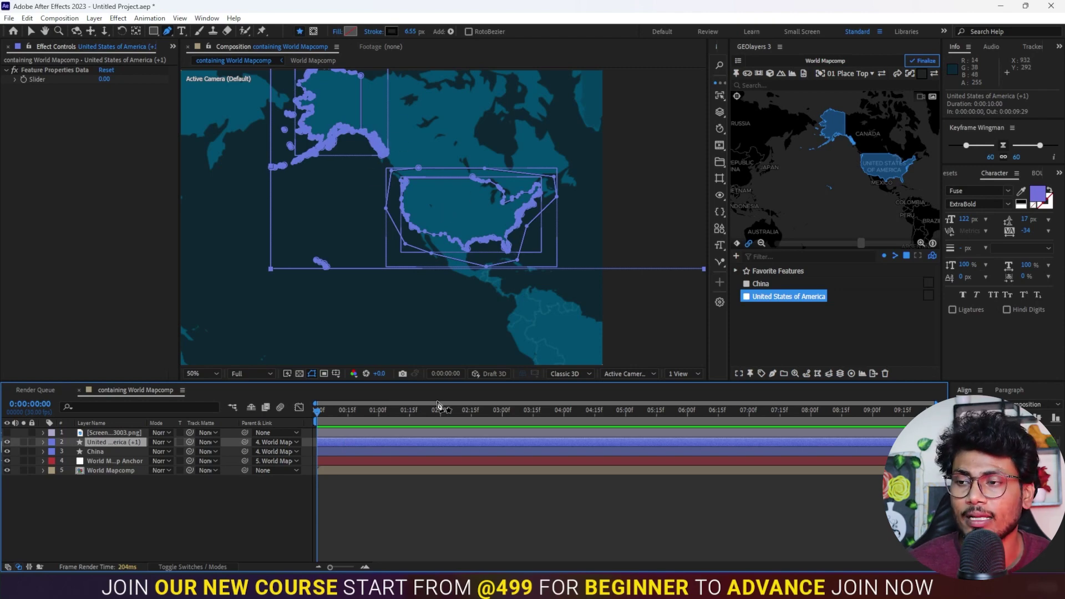
{"action": "key", "text": "ctrl+z"}
{"action": "key", "text": "ctrl+z"}
{"action": "key", "text": "ctrl+z"}
{"action": "key", "text": "ctrl+z"}
{"action": "key", "text": "ctrl+z"}
{"action": "key", "text": "ctrl+z"}
{"action": "key", "text": "ctrl+z"}
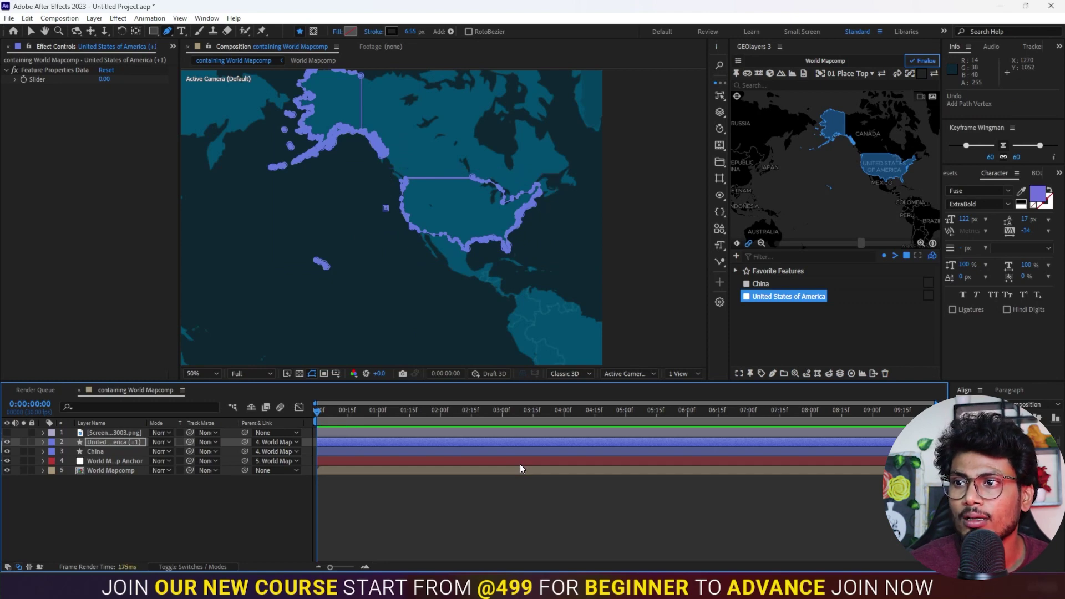
{"action": "key", "text": "ctrl+z"}
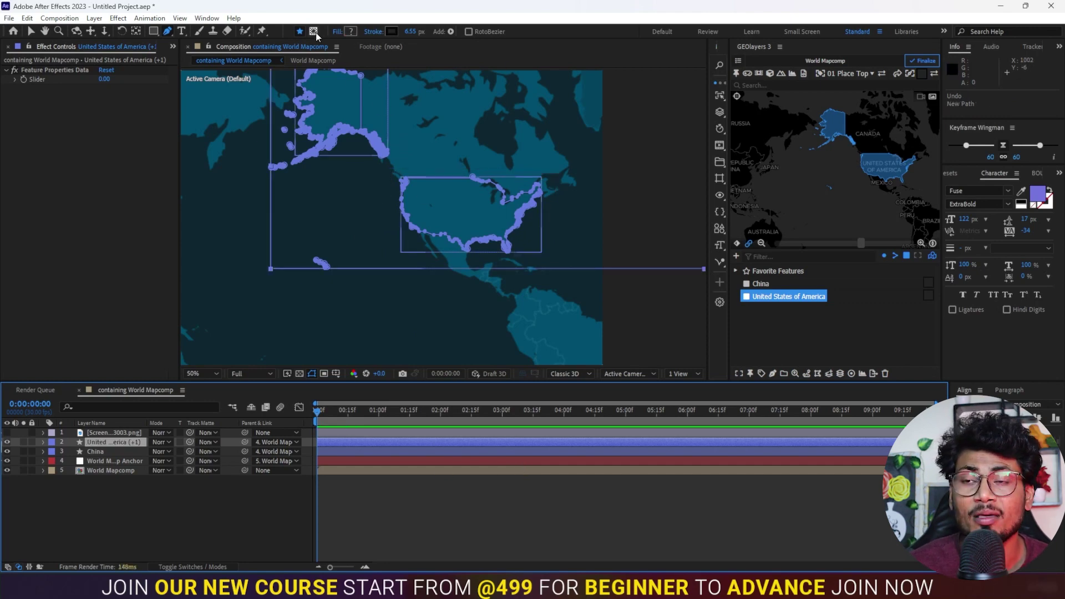
Draw a closed Mask 1 around the mainland USA on the United States layer.
{"action": "left_click", "coordinate": [314, 32]}
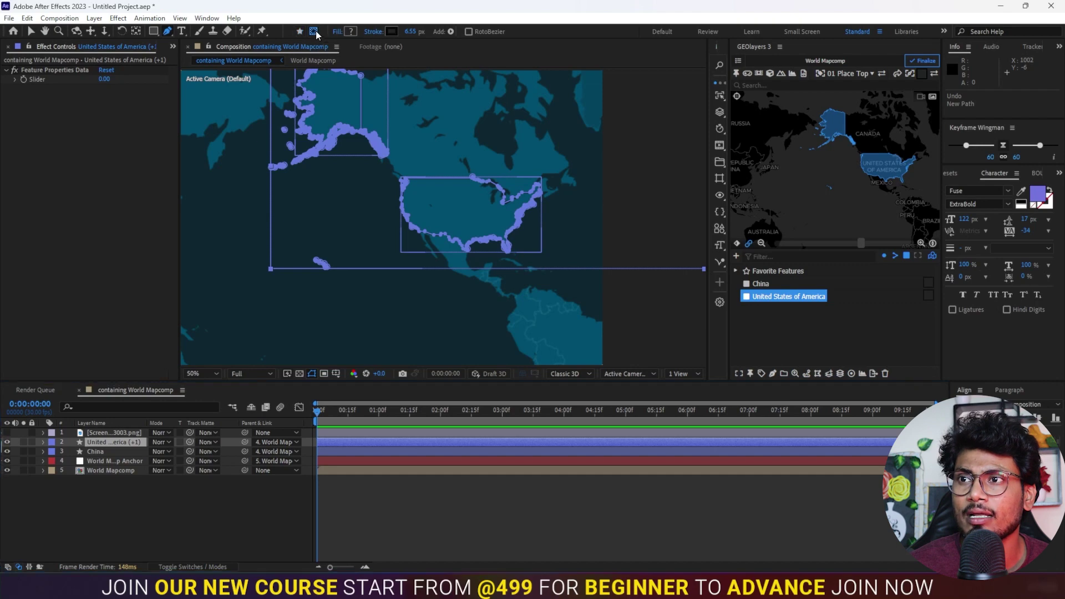
{"action": "left_click", "coordinate": [391, 178]}
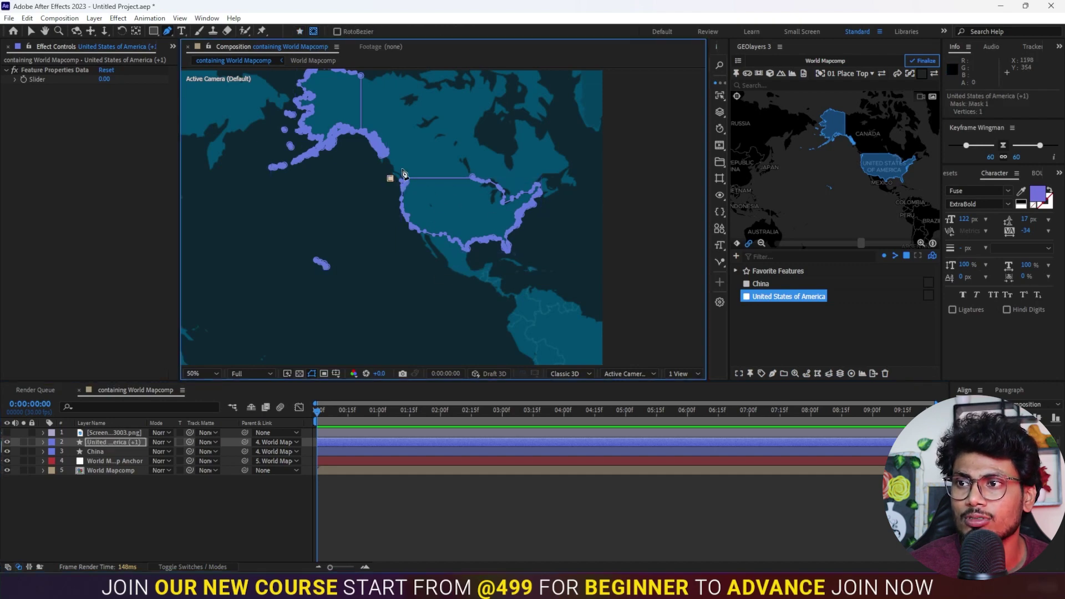
{"action": "left_click", "coordinate": [517, 172]}
{"action": "left_click", "coordinate": [551, 174]}
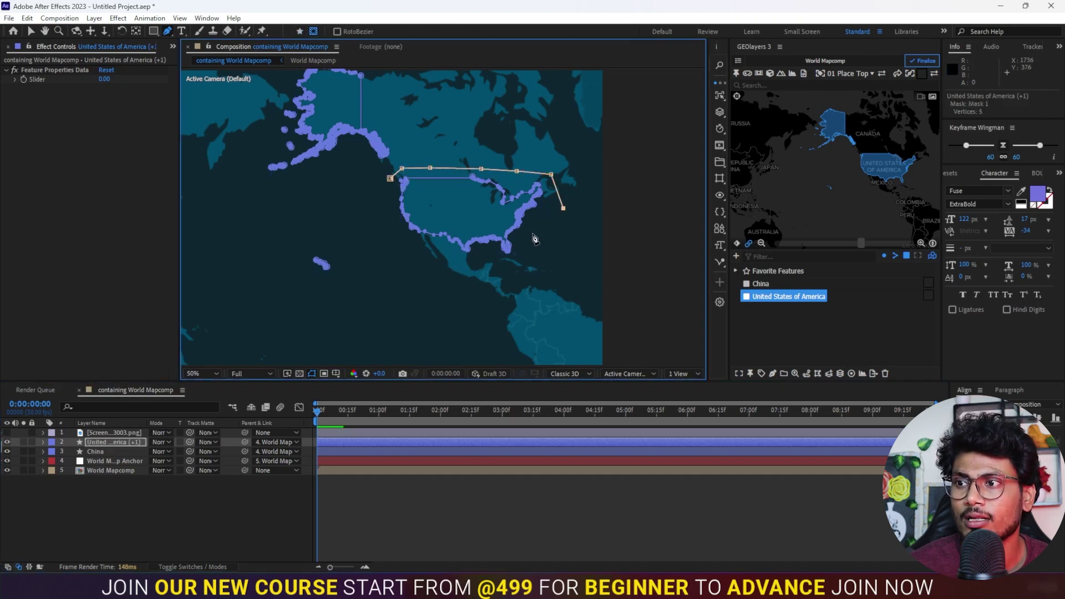
{"action": "left_click", "coordinate": [448, 260]}
{"action": "left_click", "coordinate": [415, 256]}
{"action": "left_click", "coordinate": [391, 179]}
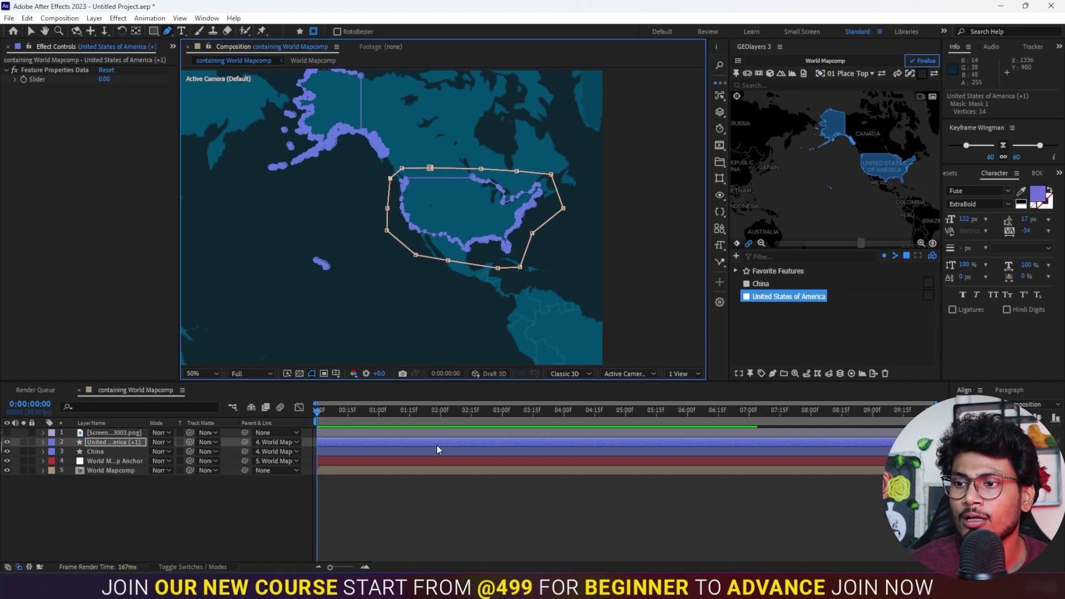
{"action": "left_click", "coordinate": [438, 499]}
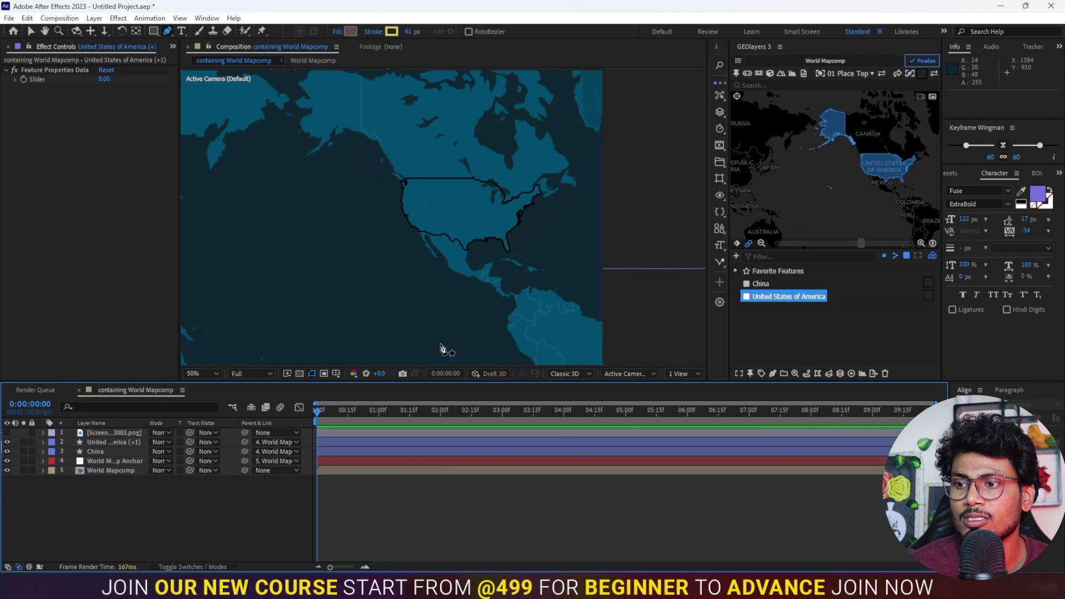
Change the mainland USA outline's stroke colour to purple #7374DD, copied from the label colour.
{"action": "left_click", "coordinate": [1033, 200]}
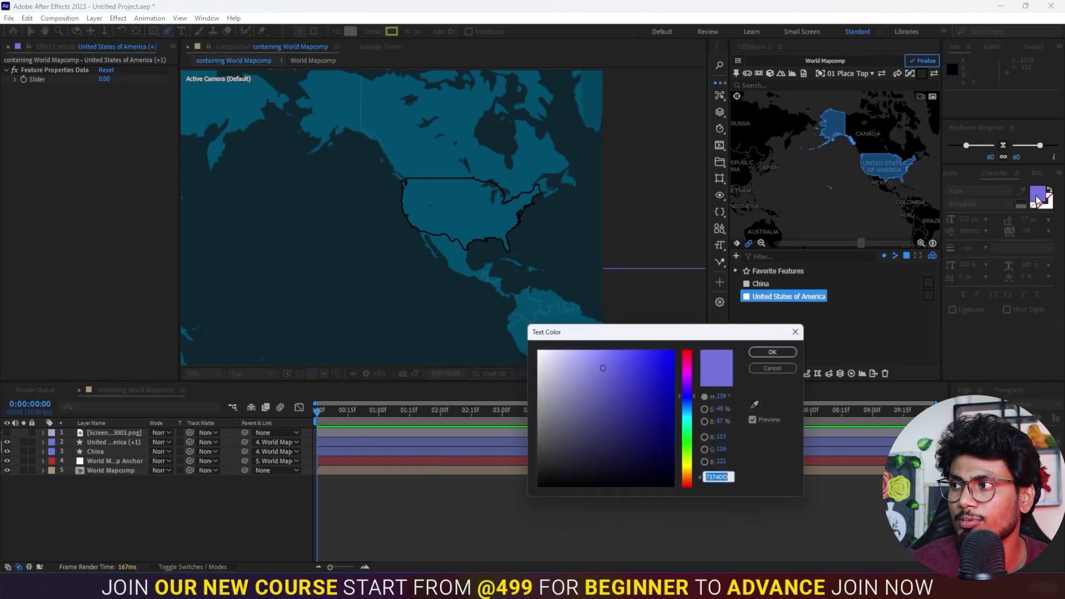
{"action": "left_click", "coordinate": [777, 368]}
{"action": "left_click", "coordinate": [428, 443]}
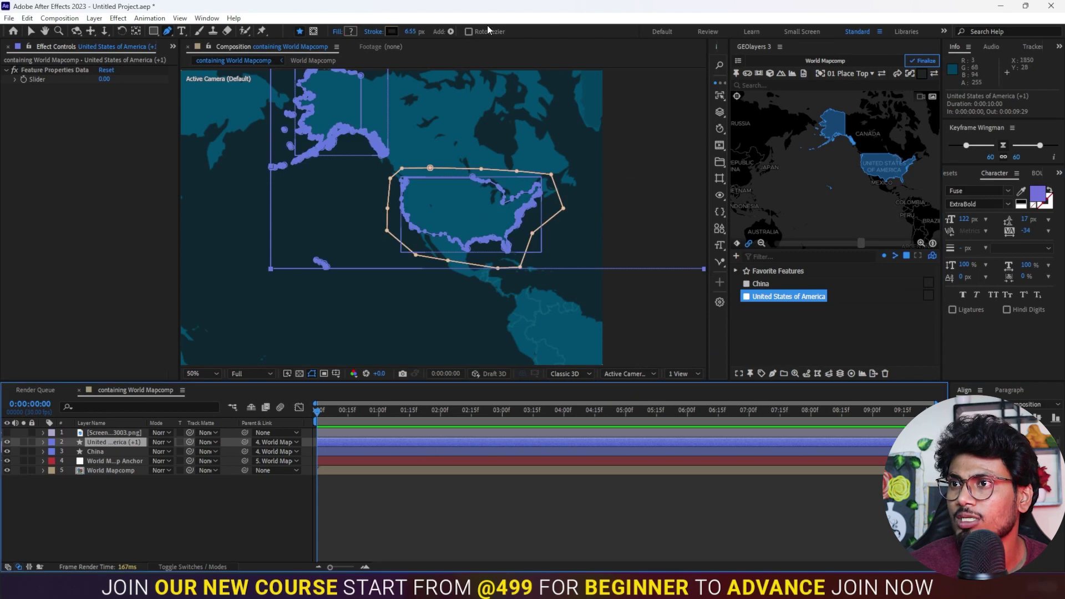
{"action": "left_click", "coordinate": [393, 32]}
{"action": "type", "text": "7374DD"}
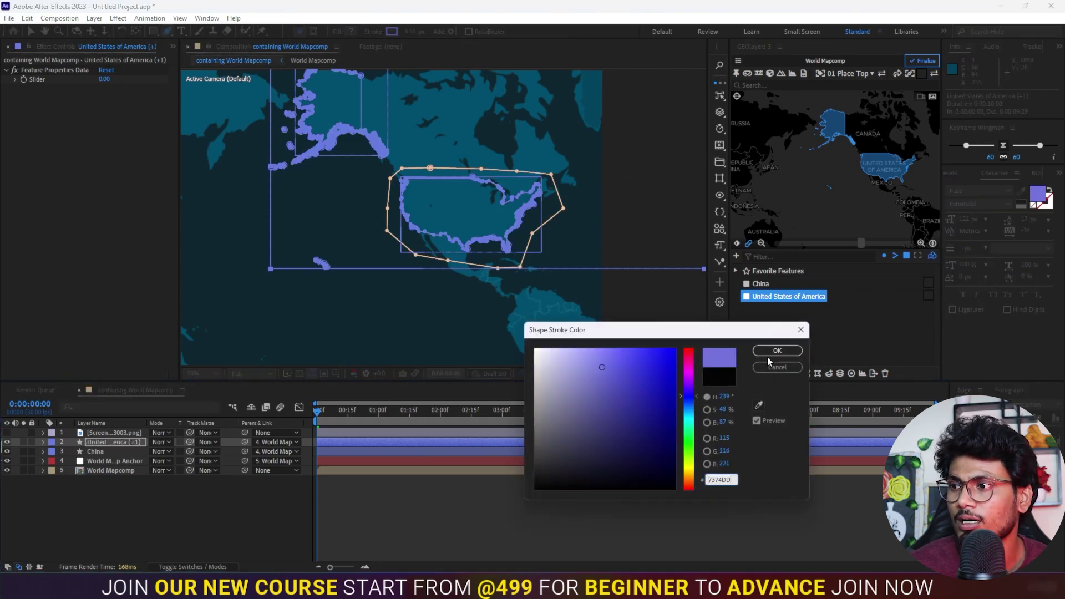
{"action": "left_click", "coordinate": [776, 352]}
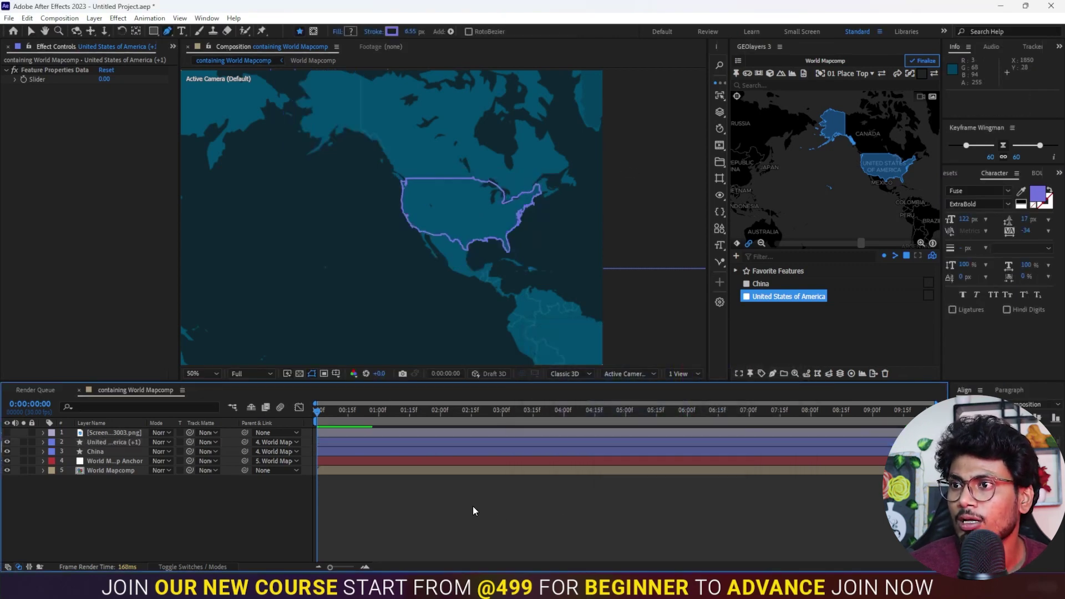
{"action": "left_click", "coordinate": [406, 446]}
{"action": "left_click", "coordinate": [392, 450]}
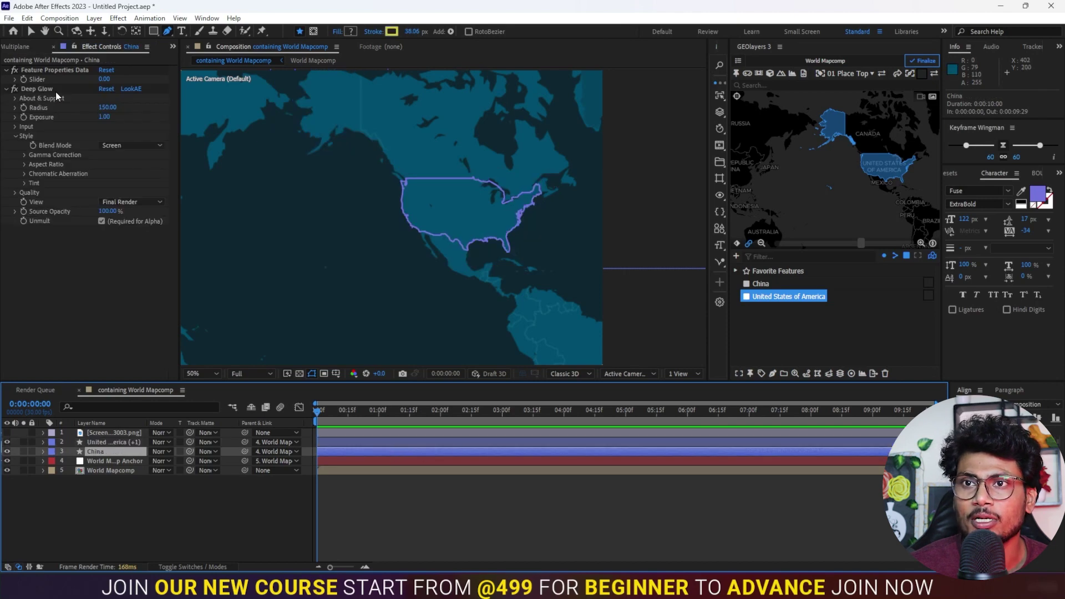
Copy China's Deep Glow onto the United States outline so it glows purple at radius 150.
{"action": "left_click", "coordinate": [41, 91]}
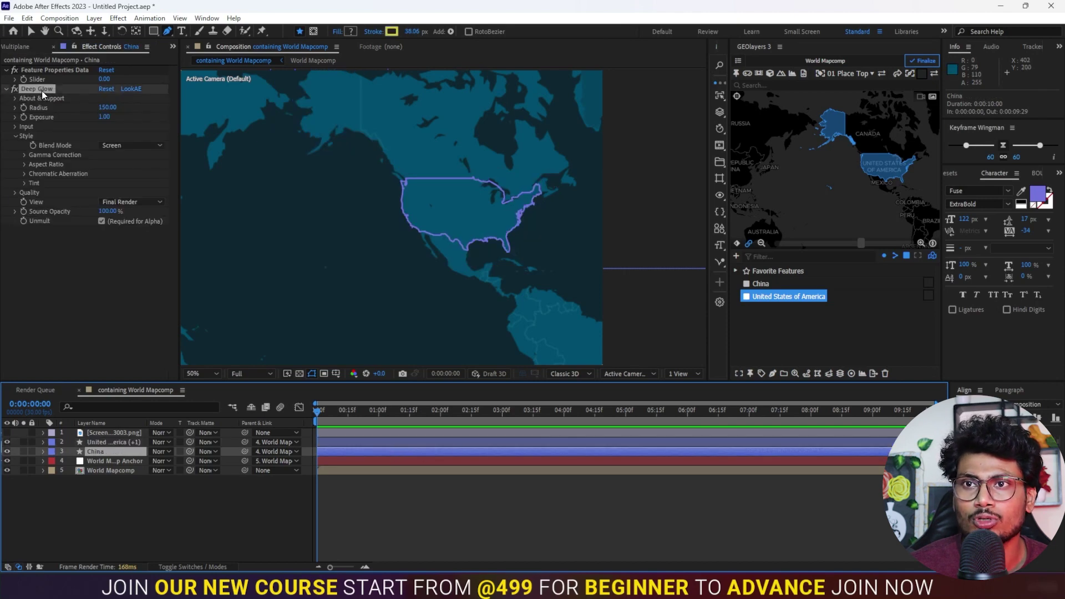
{"action": "left_click", "coordinate": [392, 443]}
{"action": "key", "text": "ctrl+v"}
{"action": "left_click", "coordinate": [472, 537]}
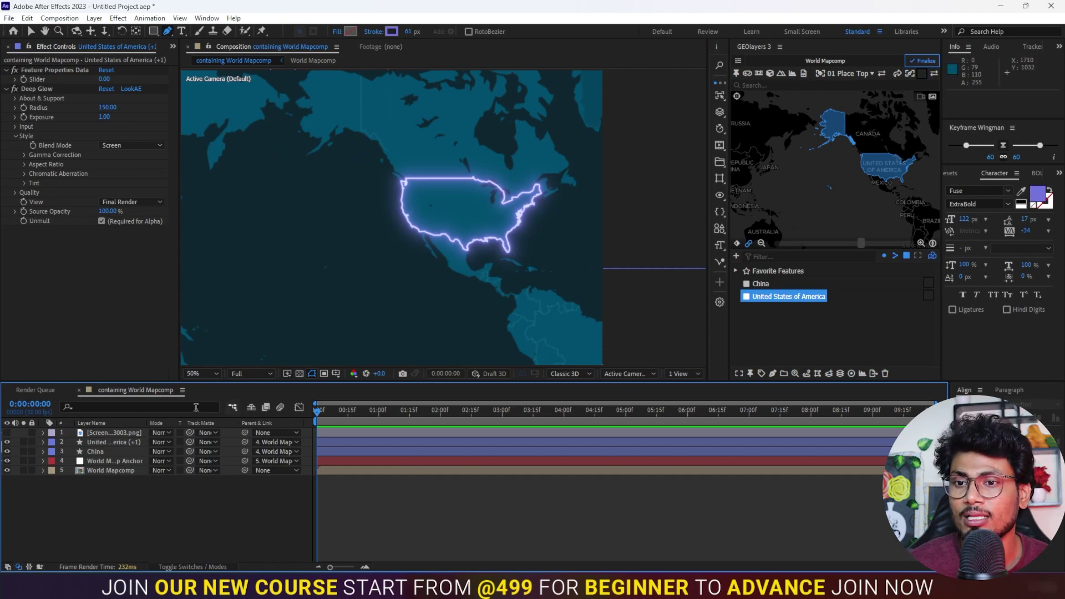
Check the reference screenshot and pan the GEOlayers map to frame both China and the USA.
{"action": "left_click", "coordinate": [7, 433]}
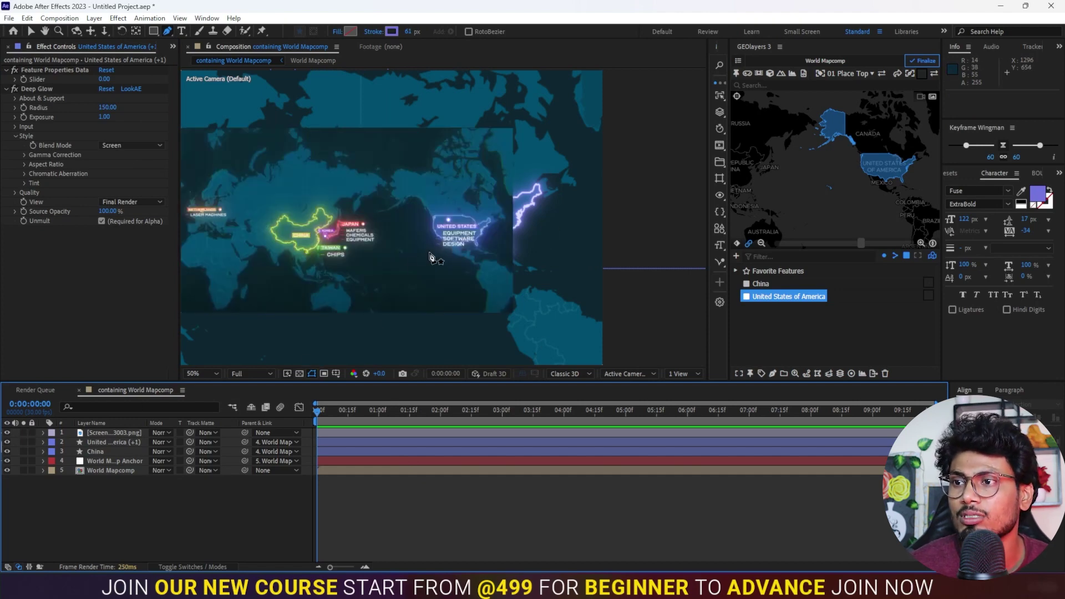
{"action": "left_click", "coordinate": [7, 433]}
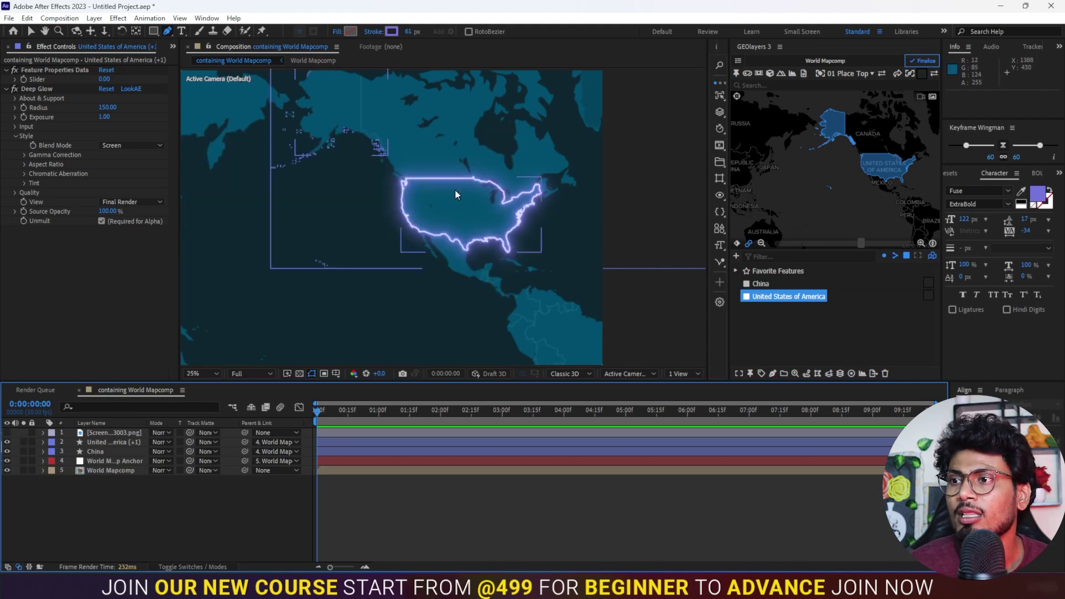
{"action": "scroll", "coordinate": [456, 195], "scroll_direction": "down", "scroll_amount": 3}
{"action": "scroll", "coordinate": [841, 167], "scroll_direction": "down", "scroll_amount": 1}
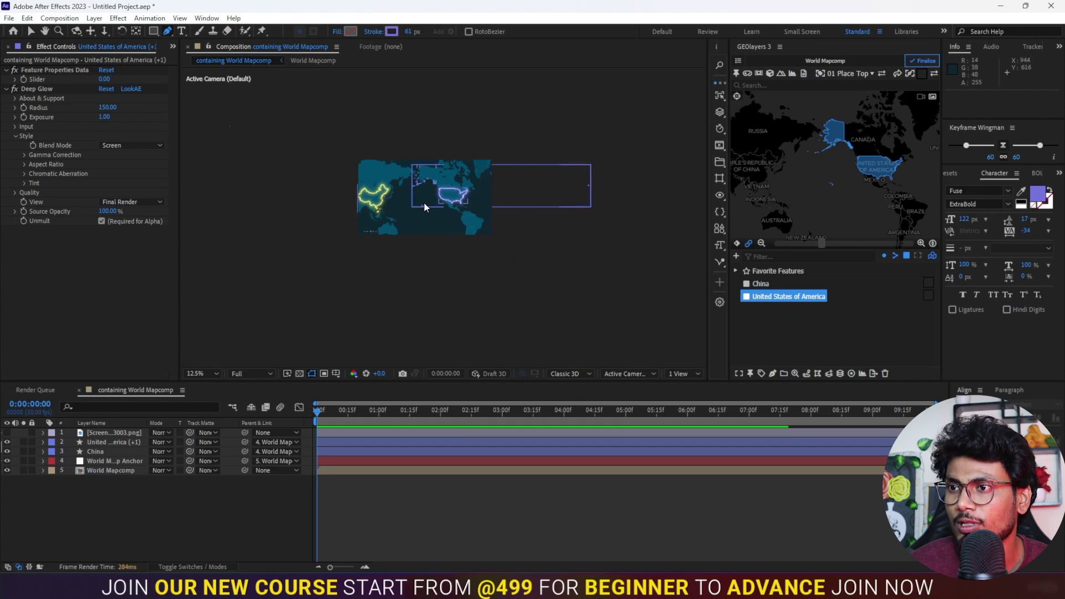
{"action": "scroll", "coordinate": [424, 208], "scroll_direction": "up", "scroll_amount": 4}
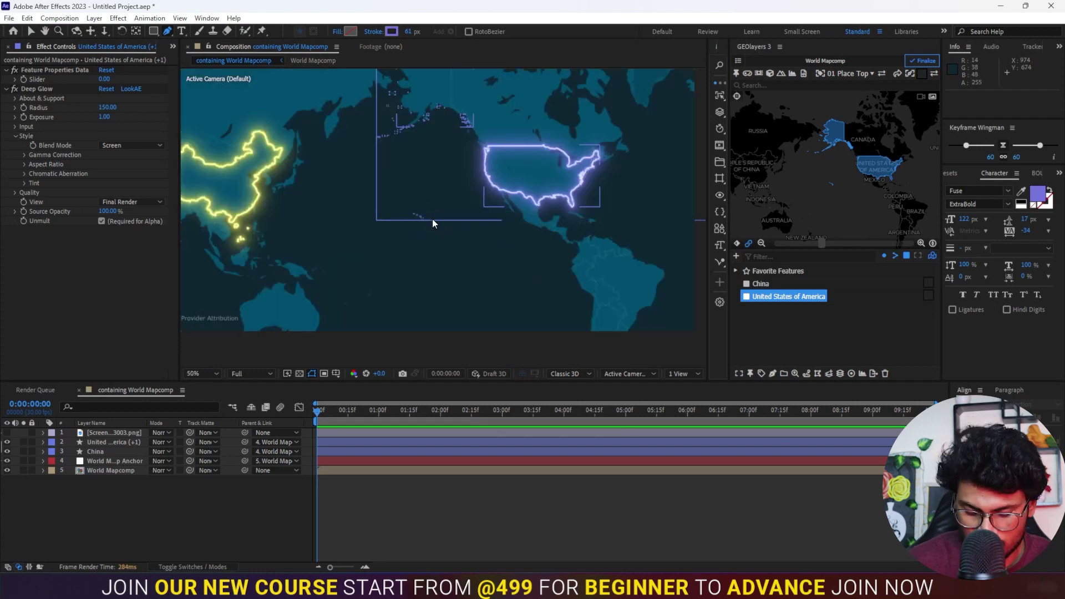
{"action": "key", "text": "shift+slash"}
{"action": "left_click_drag", "start_coordinate": [839, 192], "coordinate": [853, 185]}
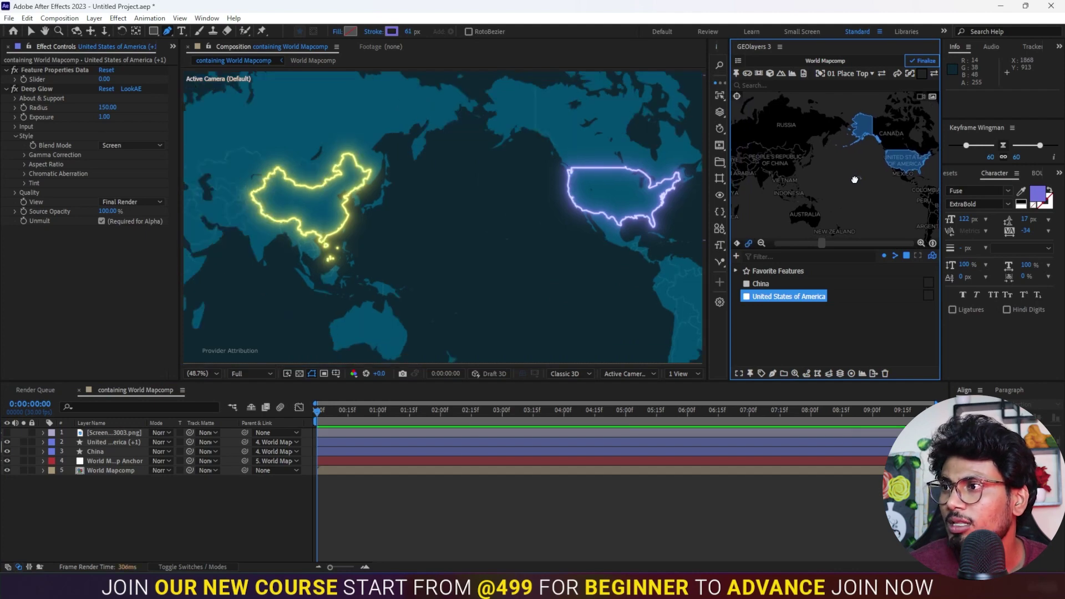
{"action": "left_click_drag", "start_coordinate": [853, 185], "coordinate": [843, 189]}
{"action": "left_click", "coordinate": [766, 284]}
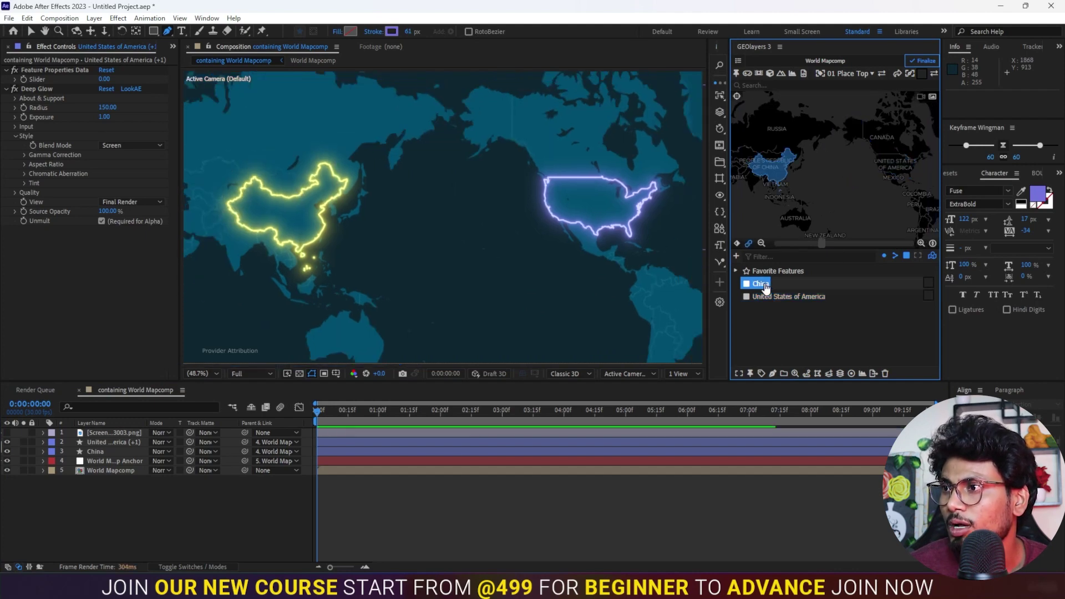
{"action": "left_click", "coordinate": [768, 297]}
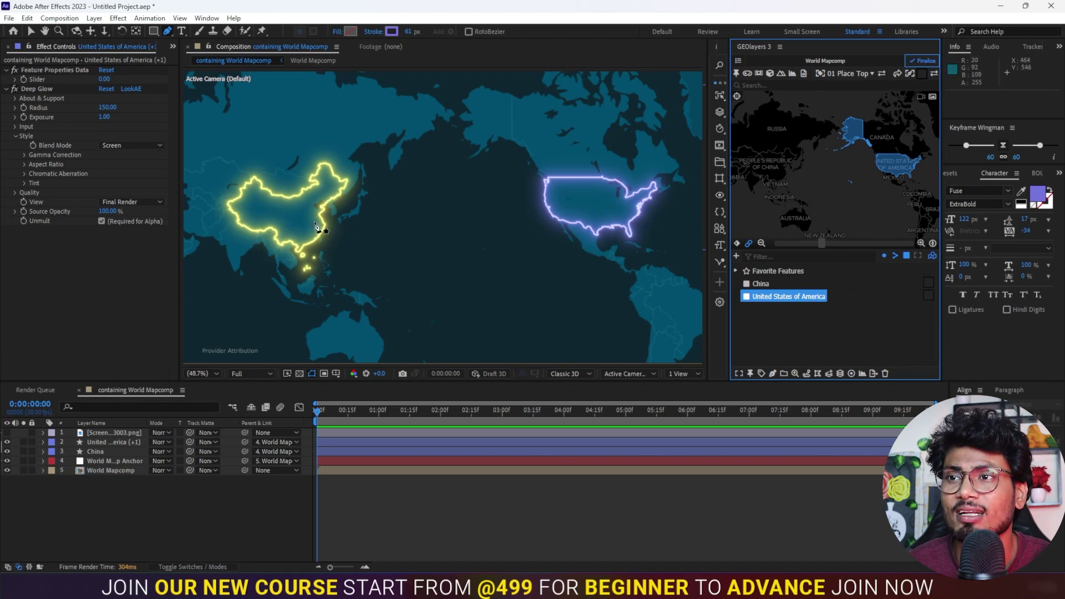
{"action": "left_click", "coordinate": [396, 509]}
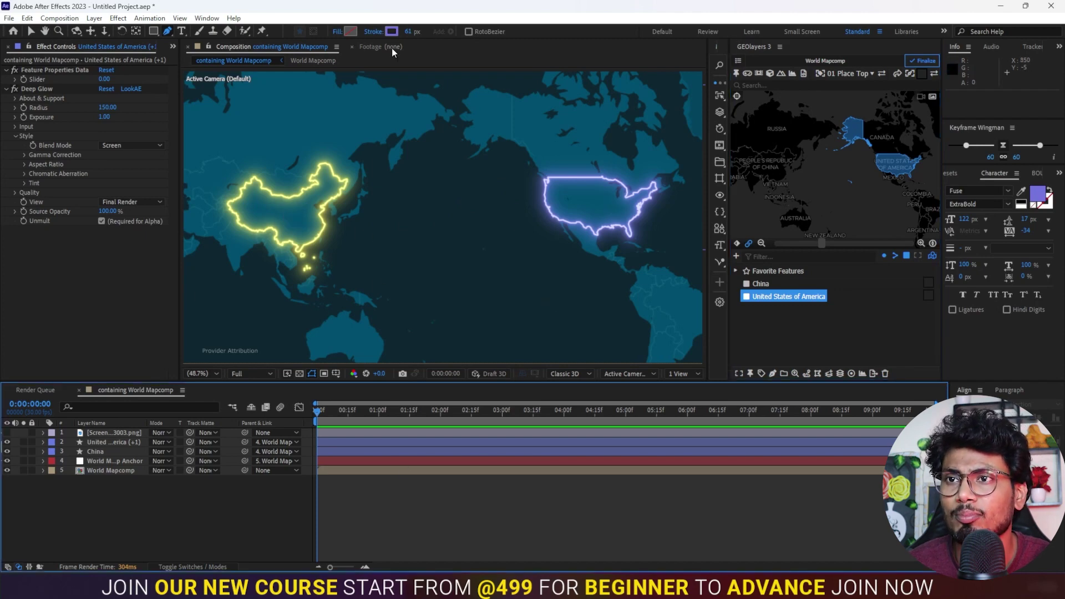
{"action": "left_click", "coordinate": [173, 47]}
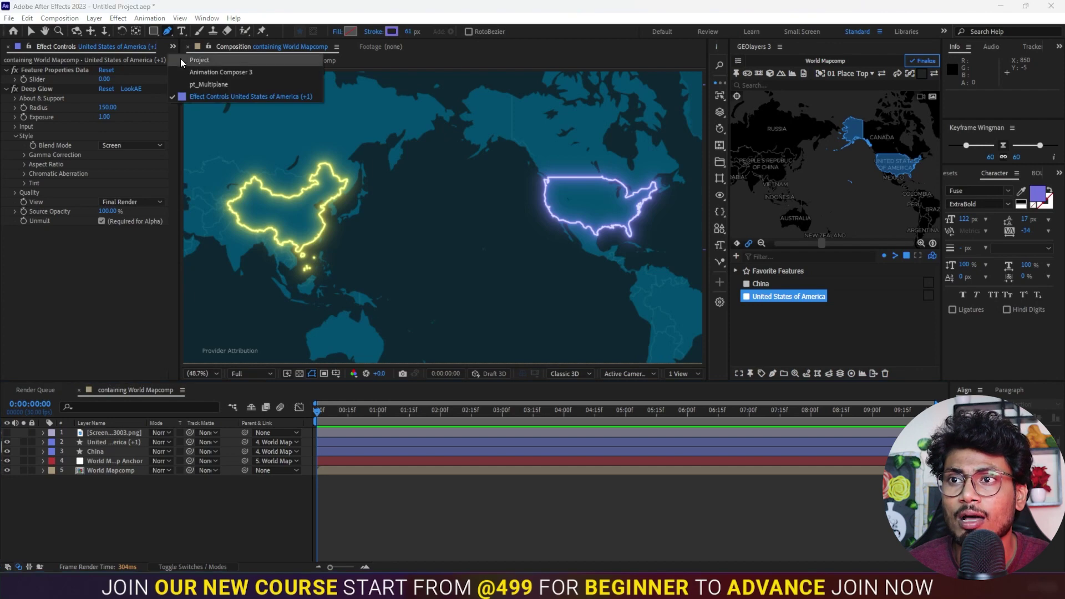
Add Animation Composer's '1-Line Fill Text Box 2 - Left' precomp and scrub until 'MOTION GRAPHICS' fully shows.
{"action": "left_click", "coordinate": [251, 73]}
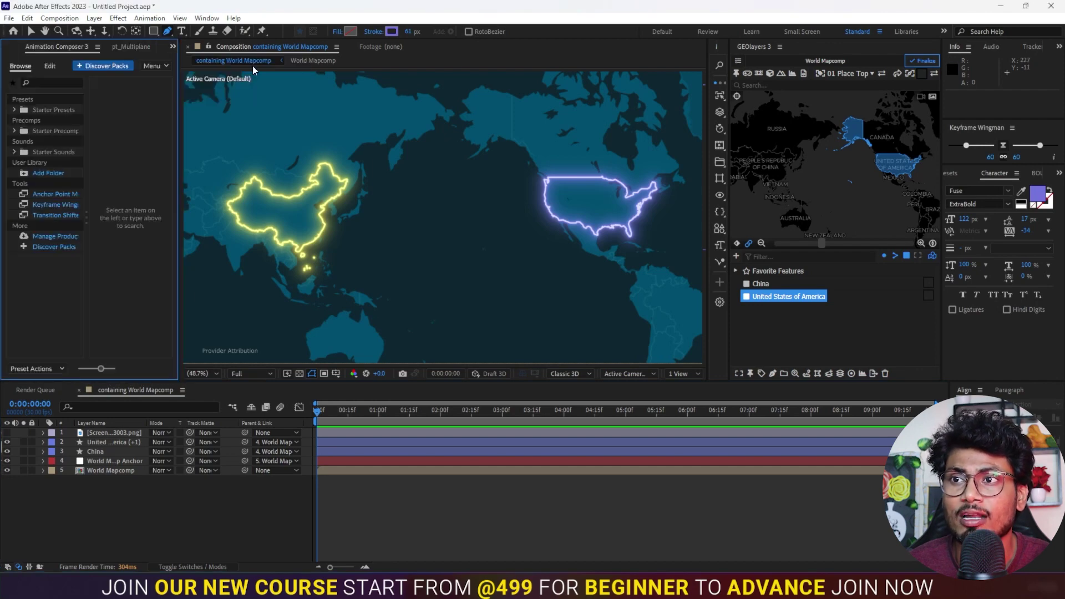
{"action": "left_click", "coordinate": [14, 110]}
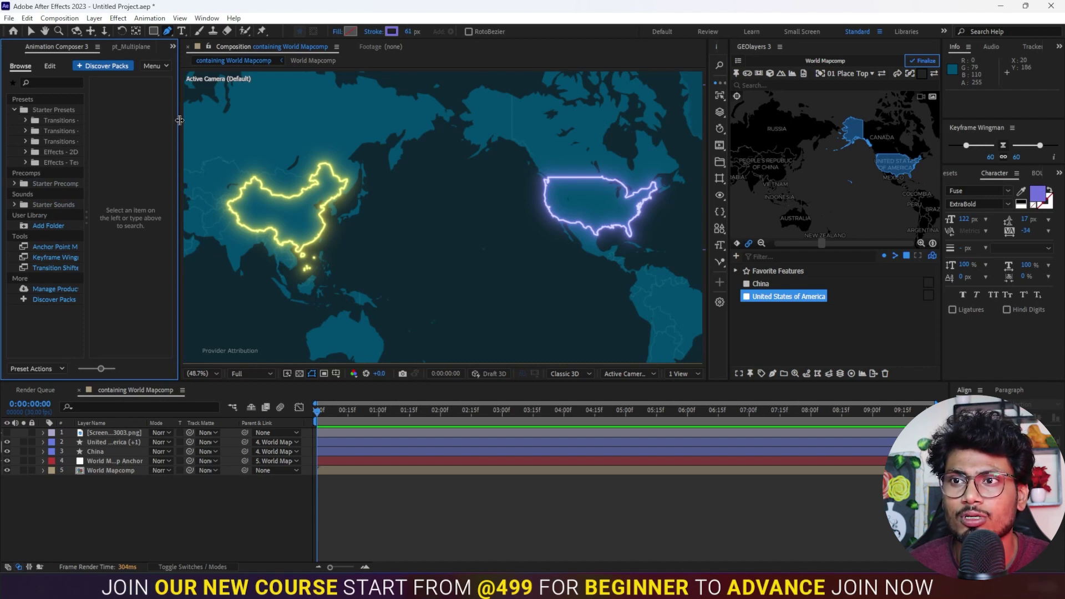
{"action": "left_click_drag", "start_coordinate": [180, 120], "coordinate": [263, 120]}
{"action": "left_click", "coordinate": [75, 142]}
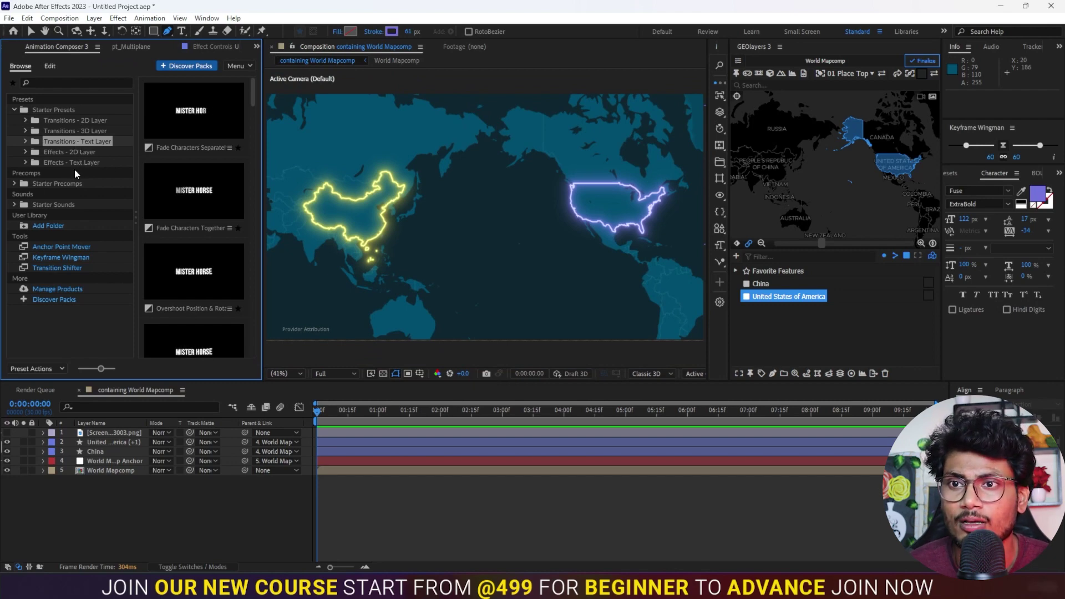
{"action": "left_click", "coordinate": [18, 184]}
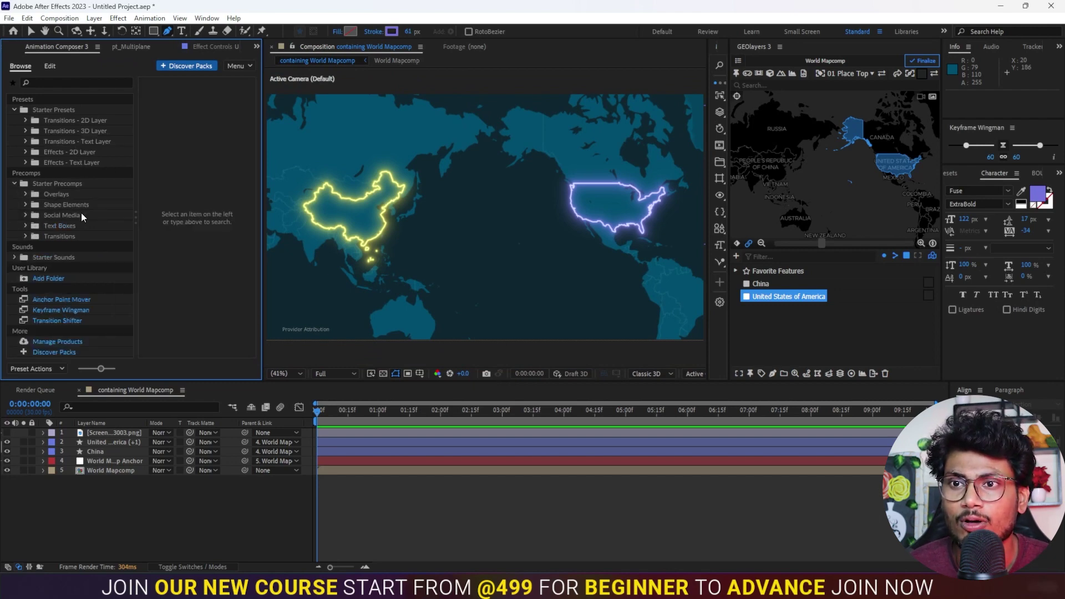
{"action": "left_click", "coordinate": [65, 228]}
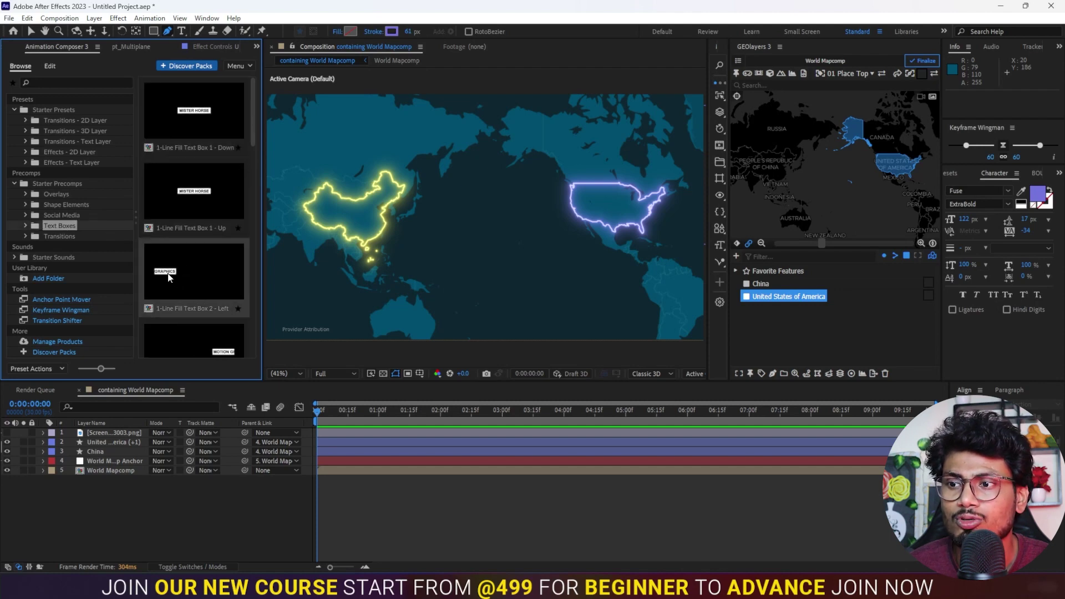
{"action": "left_click", "coordinate": [184, 294]}
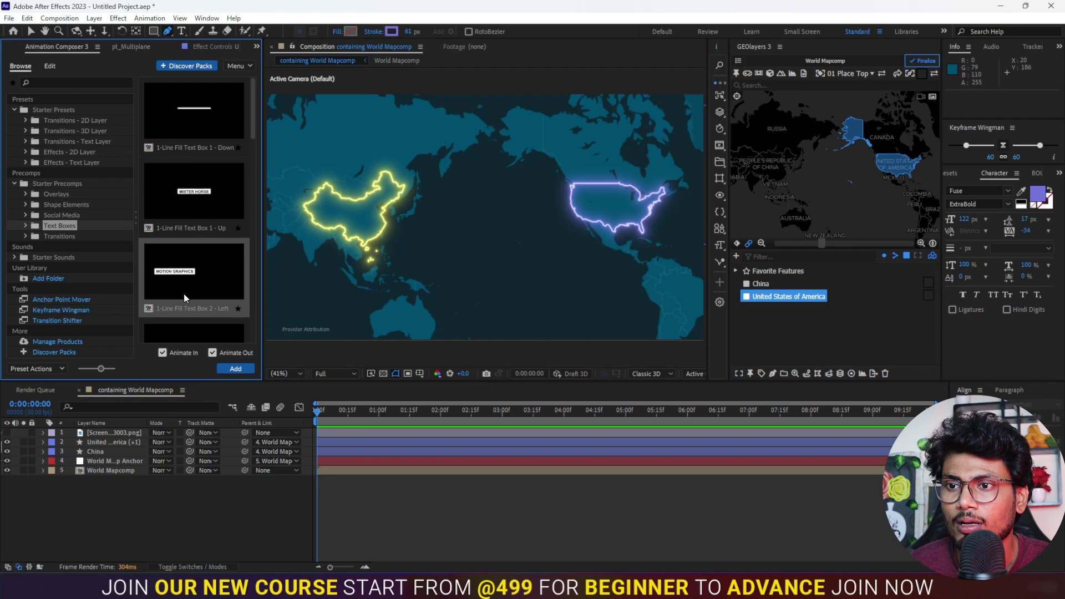
{"action": "left_click", "coordinate": [229, 368]}
{"action": "left_click", "coordinate": [342, 410]}
{"action": "left_click_drag", "start_coordinate": [355, 409], "coordinate": [416, 410]}
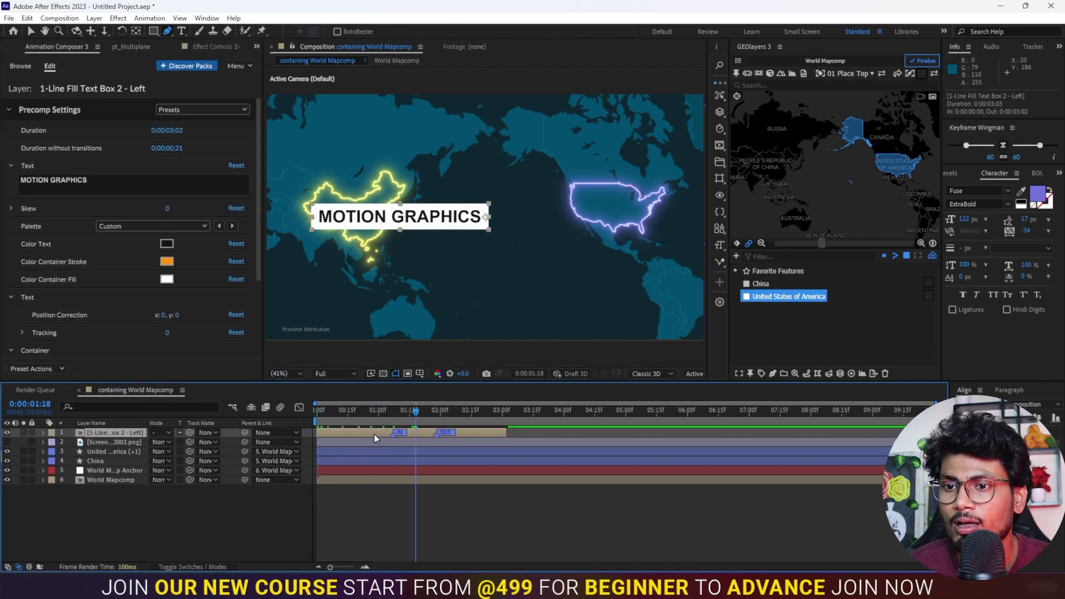
Scale the text box down to 34% and nudge it into position.
{"action": "key", "text": "s"}
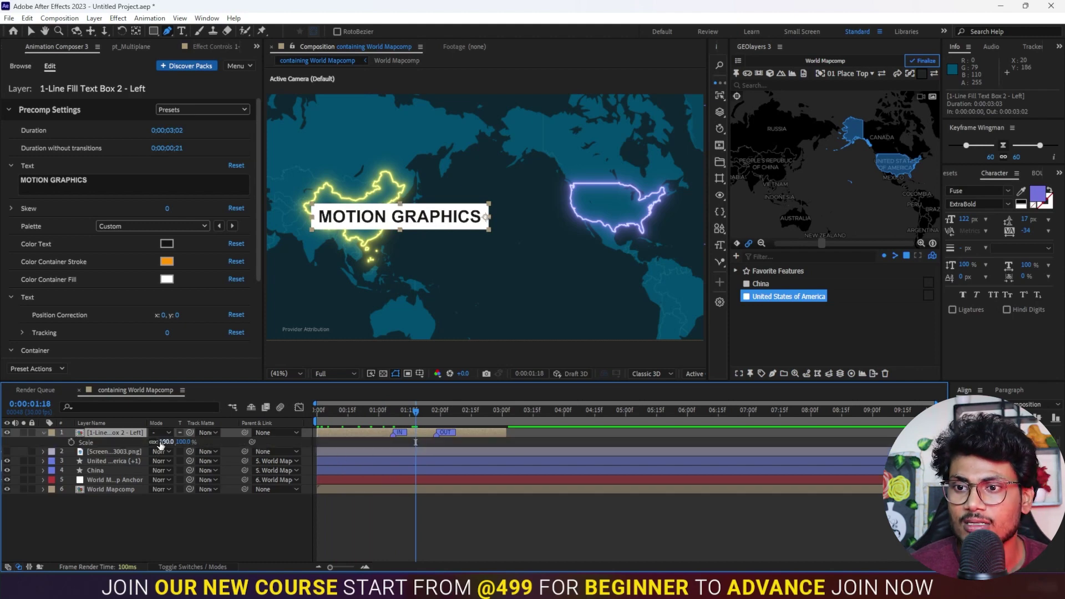
{"action": "left_click_drag", "start_coordinate": [160, 444], "coordinate": [130, 443]}
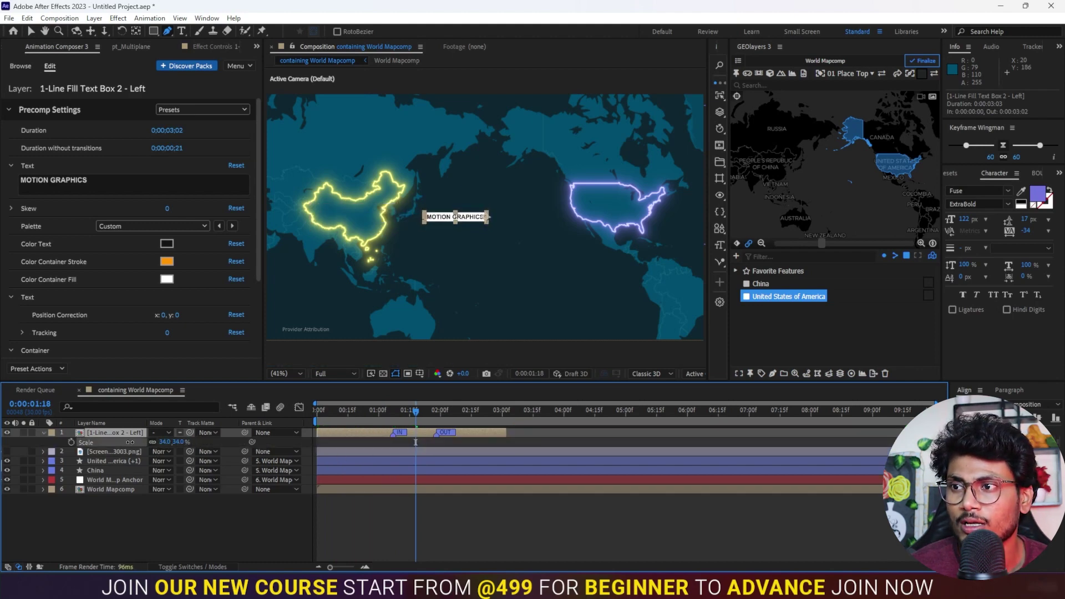
{"action": "left_click_drag", "start_coordinate": [466, 222], "coordinate": [372, 215]}
{"action": "left_click", "coordinate": [32, 32]}
Replace the label text with 'CHAINA' and move it onto the centre of China.
{"action": "left_click_drag", "start_coordinate": [98, 180], "coordinate": [20, 178]}
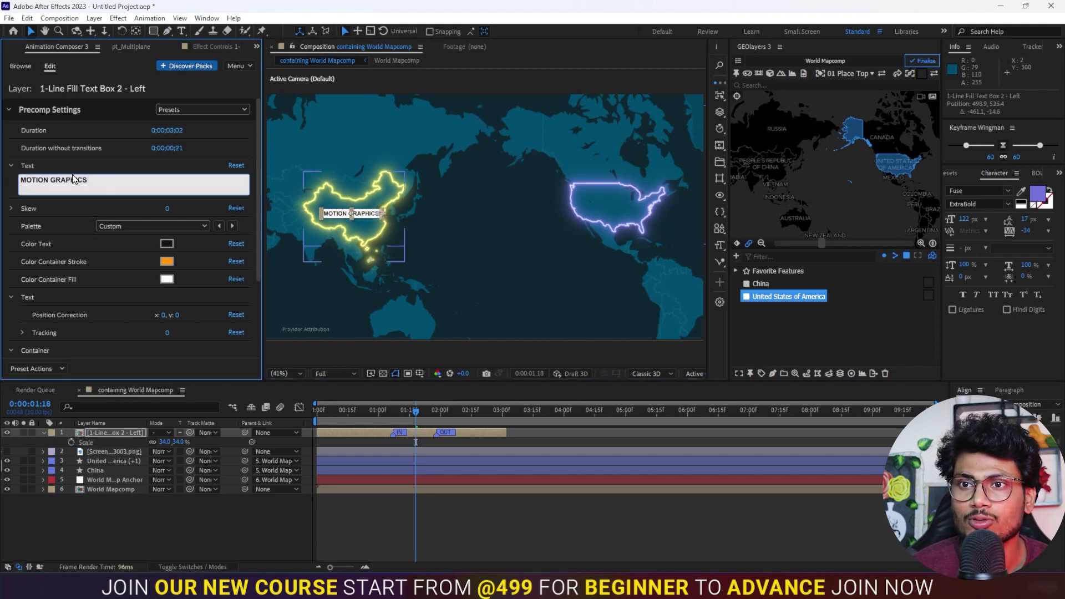
{"action": "type", "text": "china"}
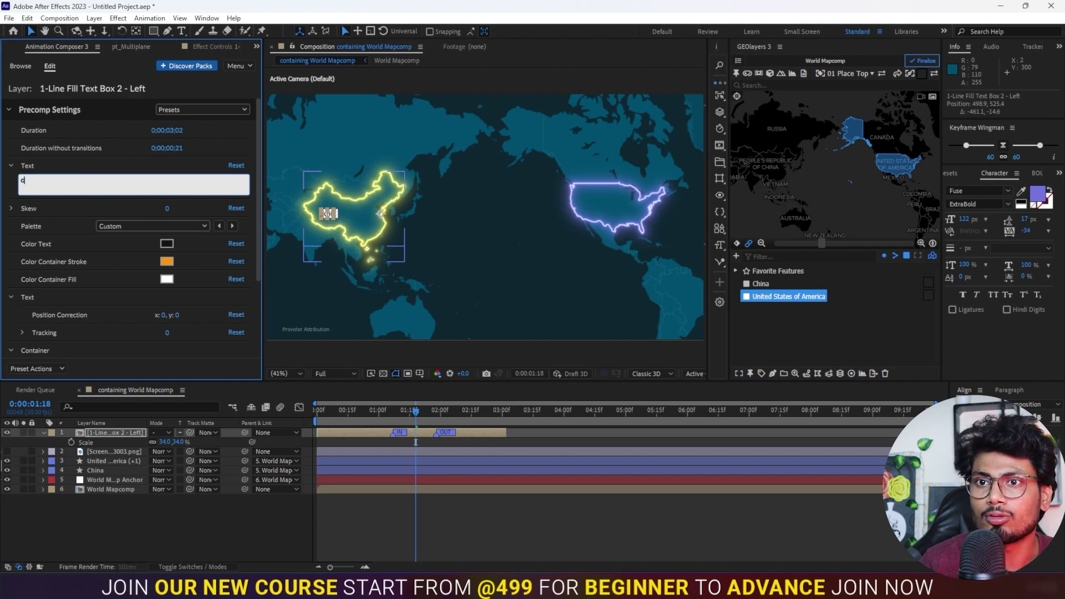
{"action": "type", "text": "CHAO"}
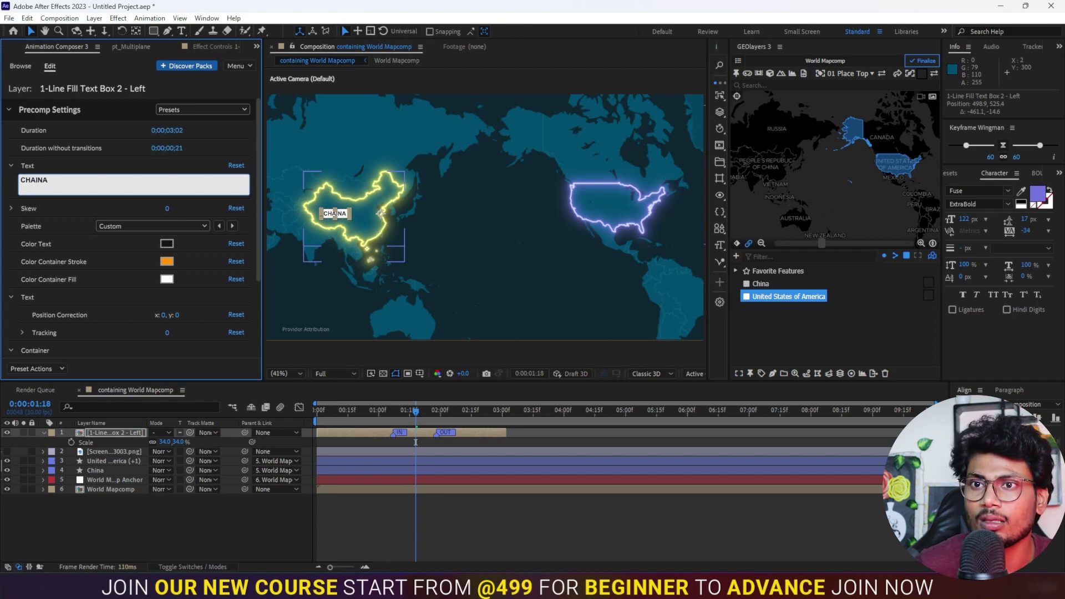
{"action": "left_click", "coordinate": [448, 514]}
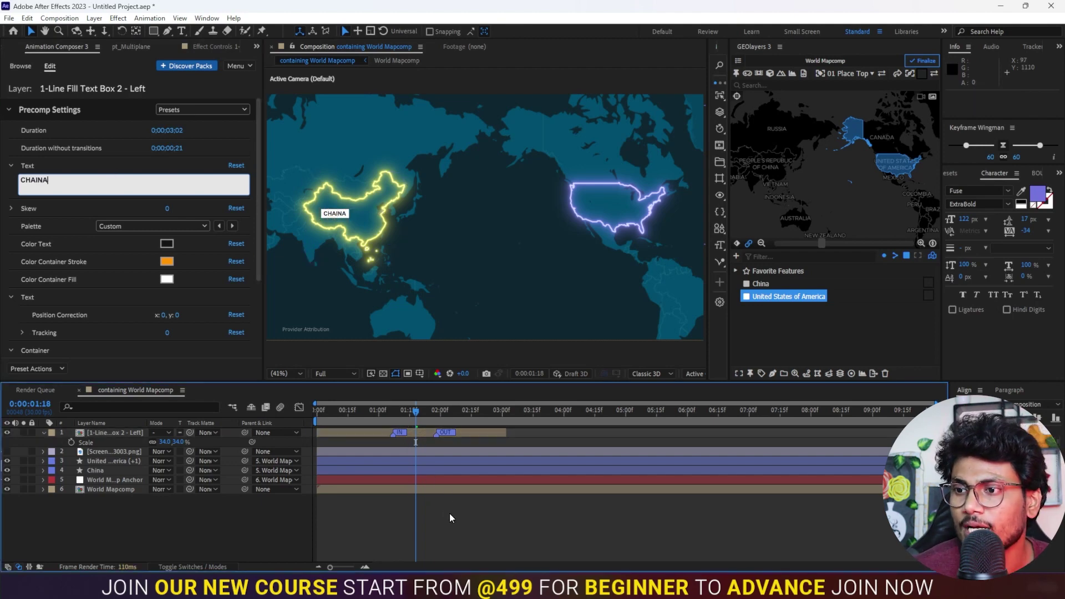
{"action": "left_click", "coordinate": [372, 431]}
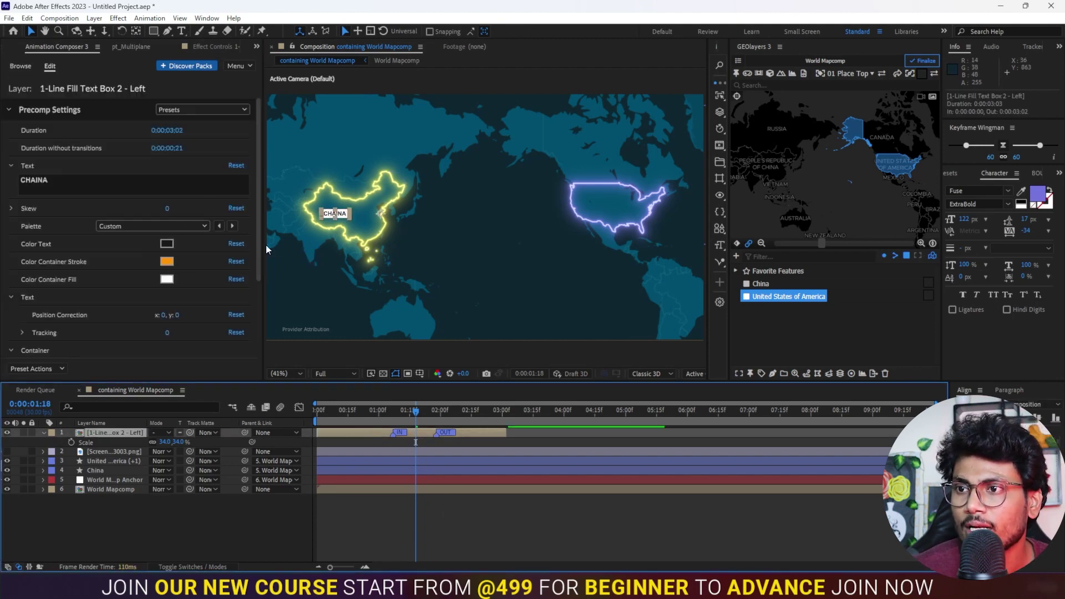
{"action": "left_click_drag", "start_coordinate": [342, 214], "coordinate": [356, 217]}
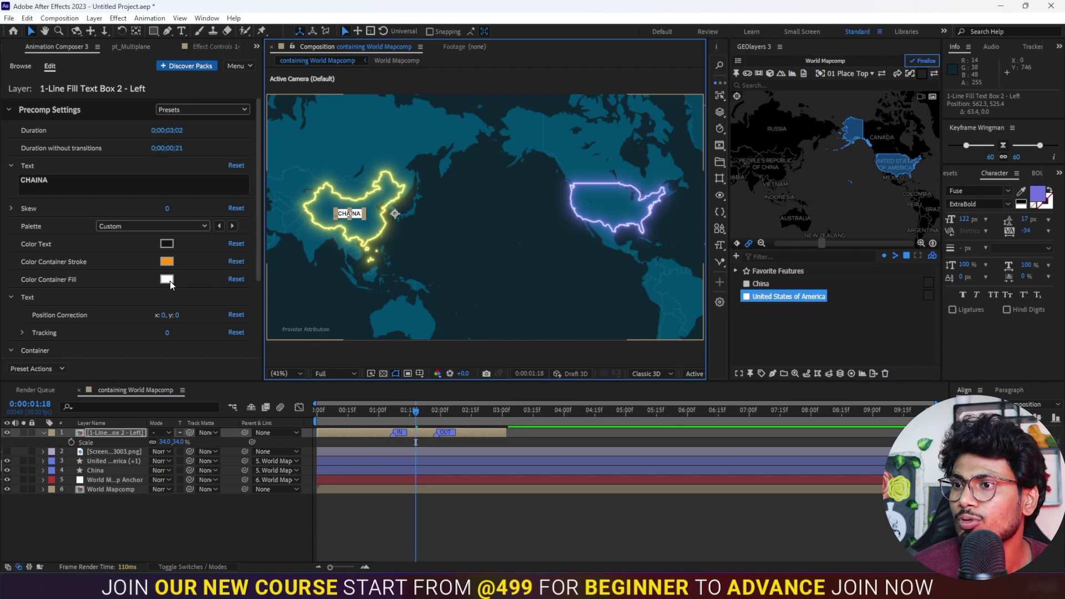
Fill the label box with China's yellow outline colour.
{"action": "left_click", "coordinate": [358, 192]}
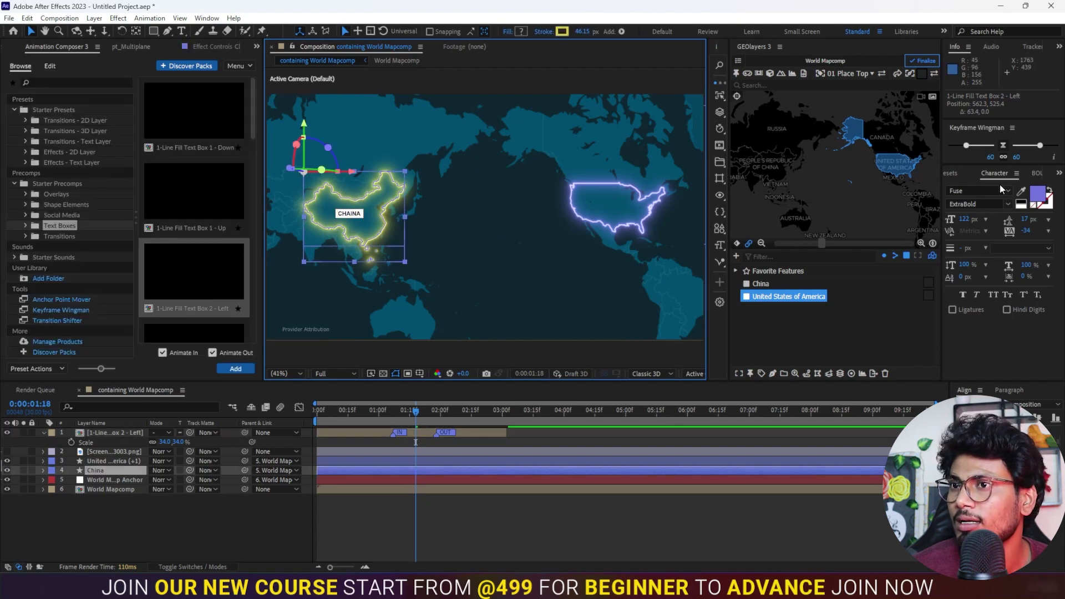
{"action": "left_click", "coordinate": [562, 32]}
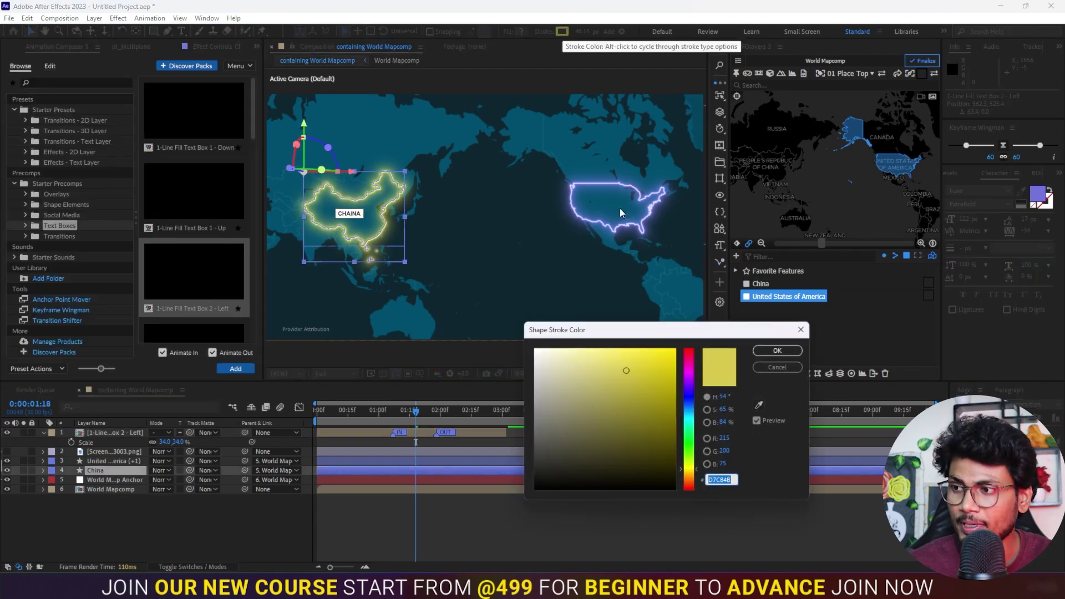
{"action": "left_click", "coordinate": [777, 350]}
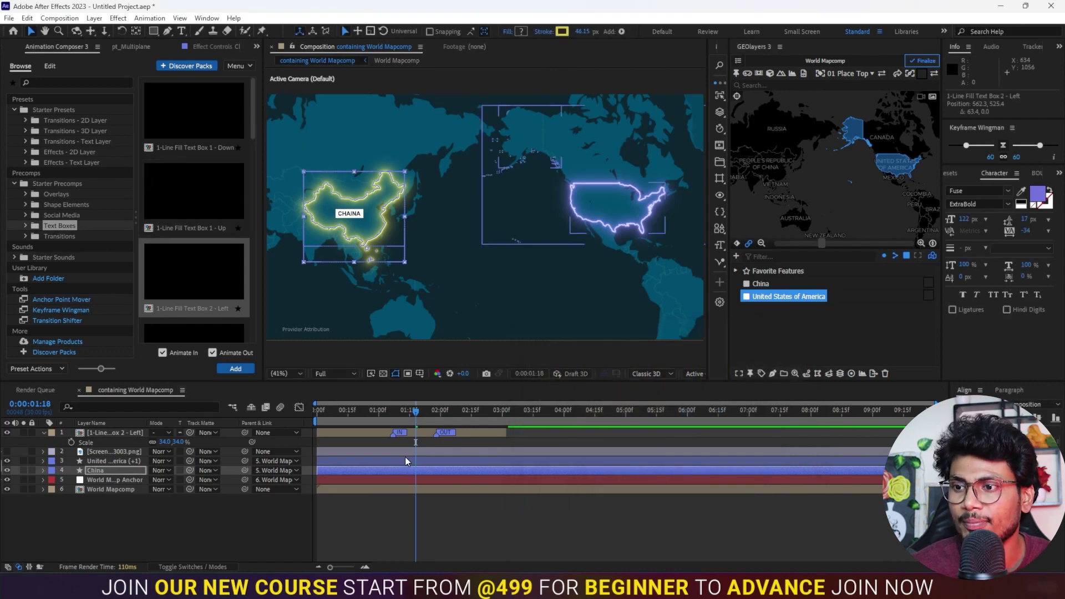
{"action": "left_click", "coordinate": [374, 439]}
{"action": "left_click", "coordinate": [166, 279]}
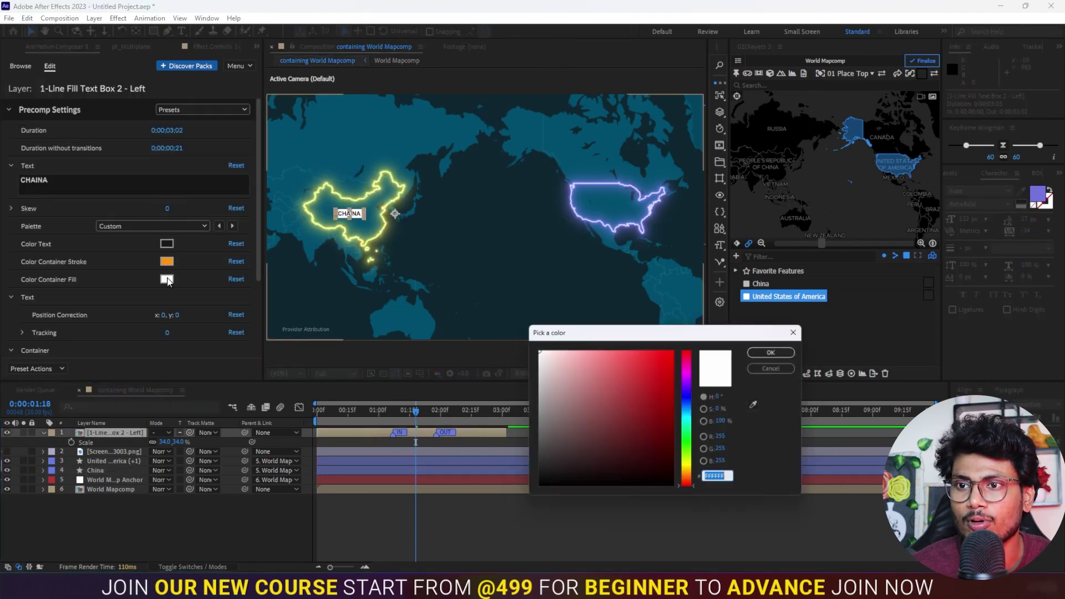
{"action": "type", "text": "D7C84B"}
{"action": "left_click", "coordinate": [778, 350]}
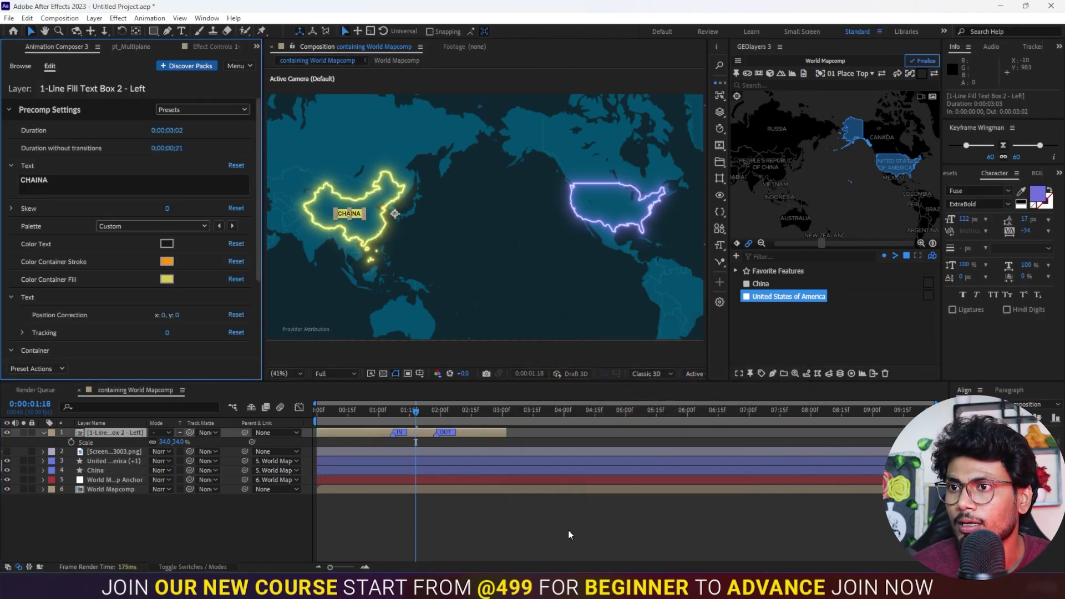
{"action": "left_click", "coordinate": [399, 284]}
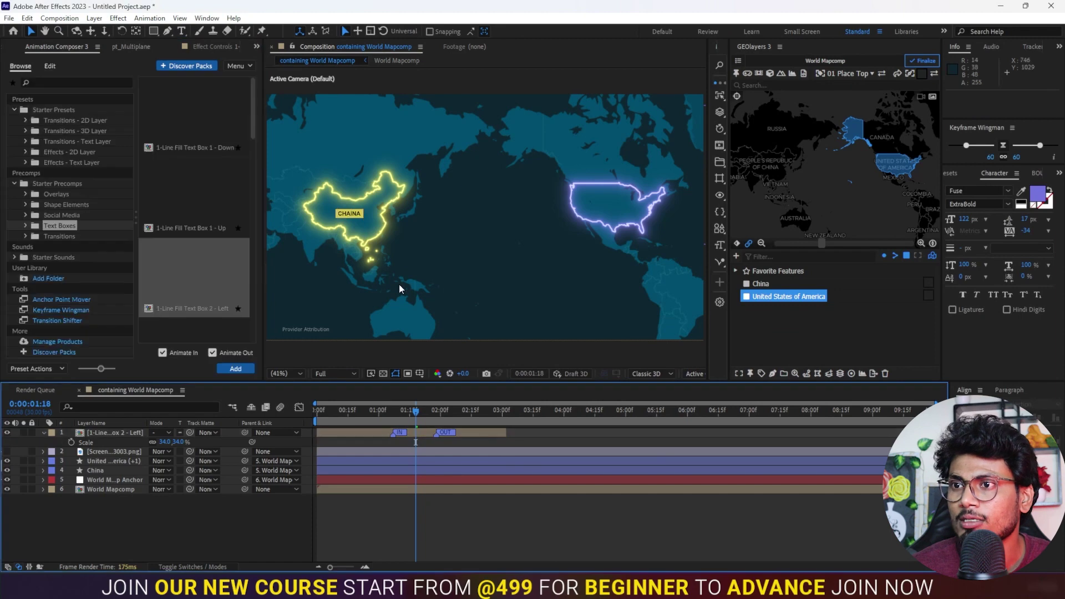
Set the CHAINA label's text colour to white.
{"action": "left_click", "coordinate": [364, 430]}
{"action": "left_click", "coordinate": [166, 244]}
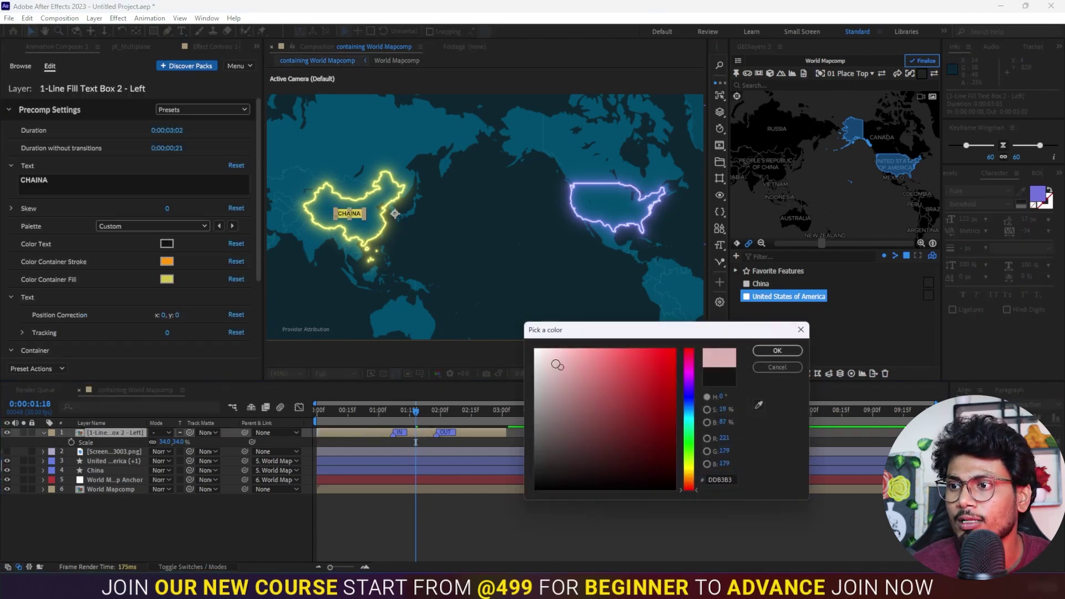
{"action": "left_click", "coordinate": [778, 350]}
{"action": "left_click", "coordinate": [550, 504]}
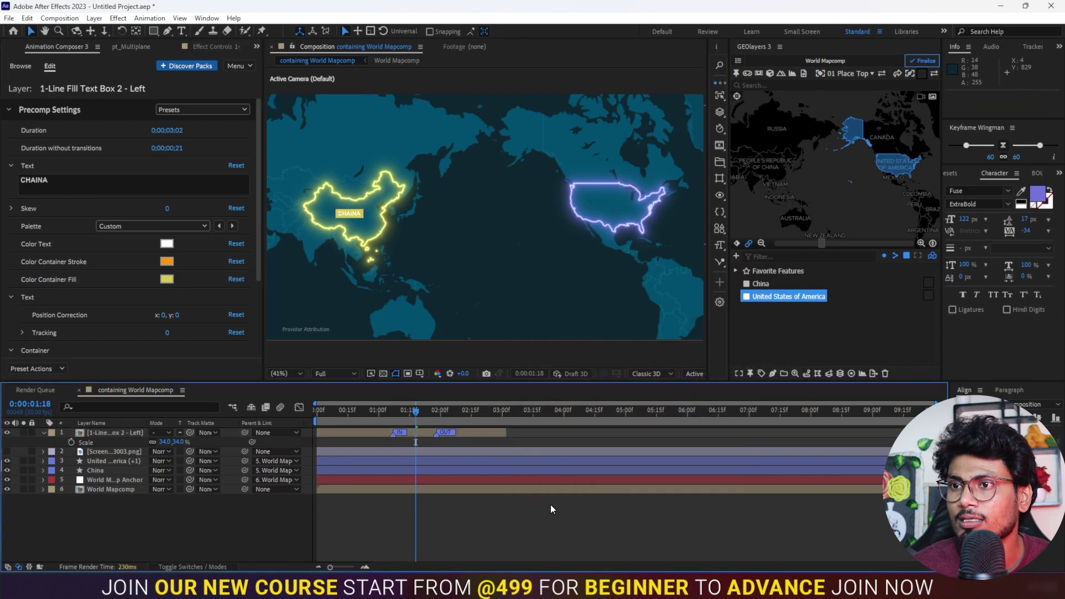
{"action": "scroll", "coordinate": [355, 218], "scroll_direction": "up", "scroll_amount": 3}
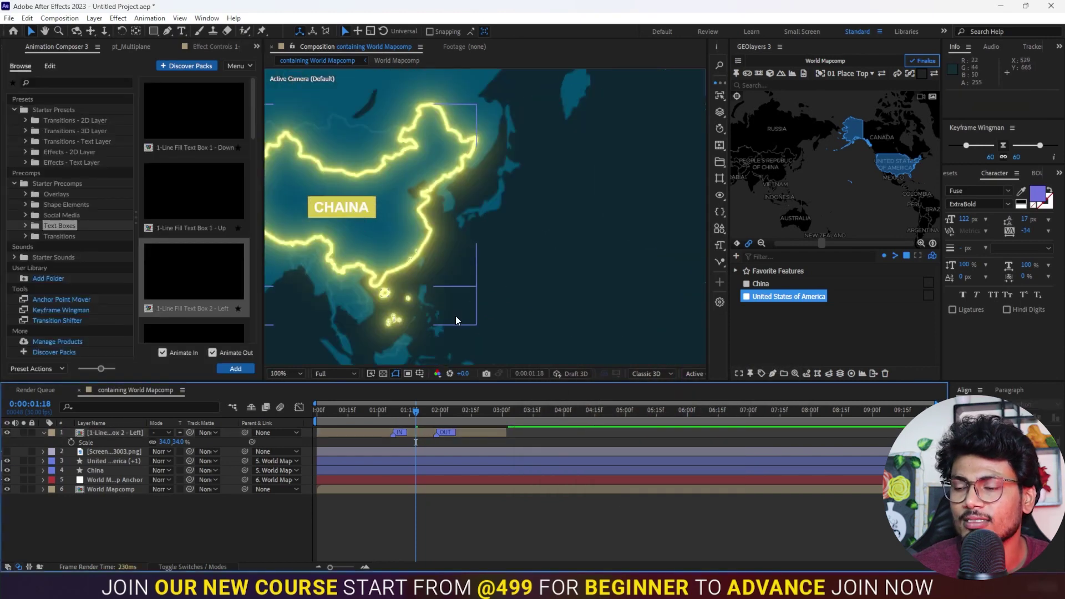
{"action": "left_click", "coordinate": [351, 433]}
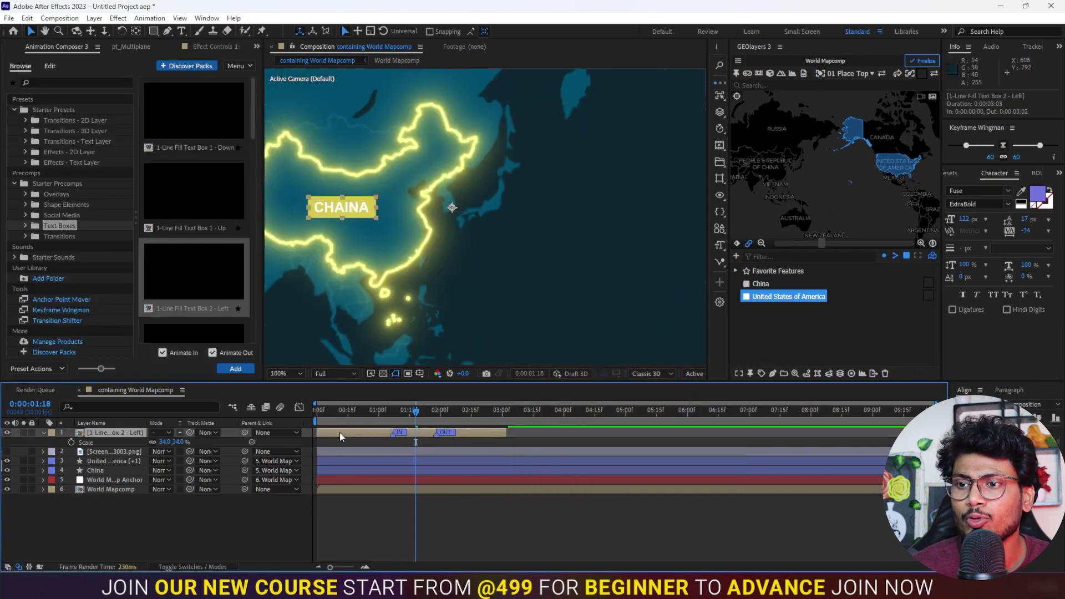
Parent the CHAINA text box layer to '5. World Mapcomp Anchor' and check it follows the map.
{"action": "left_click", "coordinate": [272, 432]}
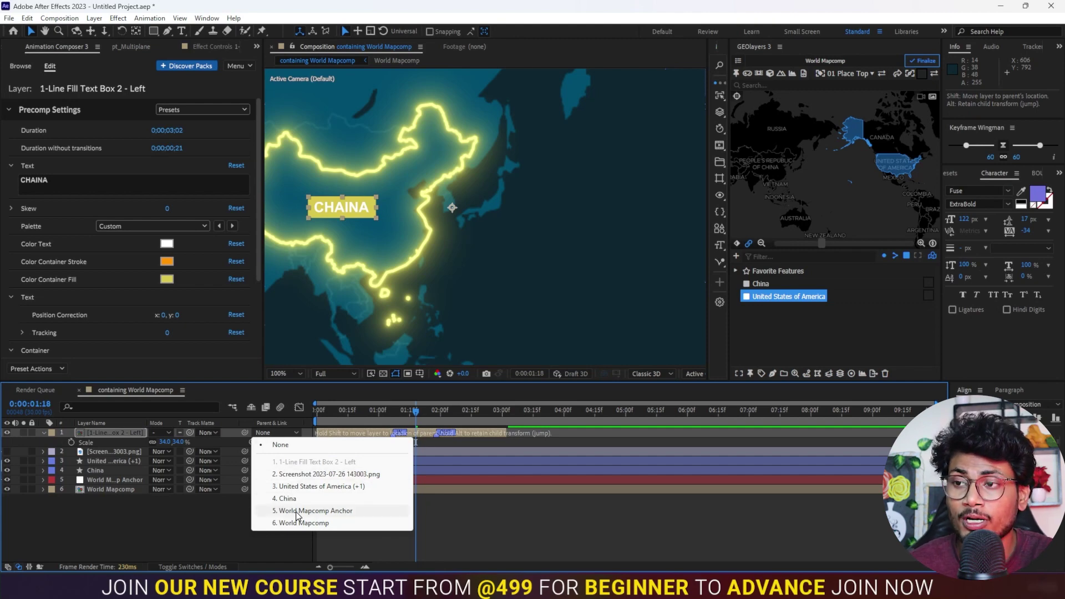
{"action": "left_click", "coordinate": [297, 511]}
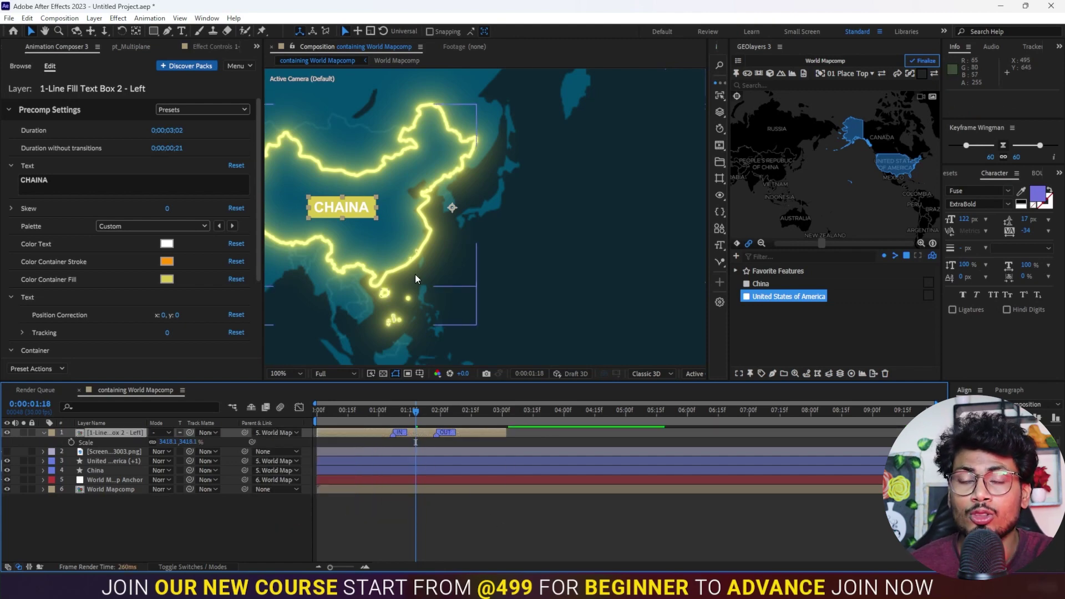
{"action": "mouse_move", "coordinate": [830, 200]}
{"action": "left_mouse_down"}
{"action": "mouse_move", "coordinate": [855, 198]}
{"action": "mouse_move", "coordinate": [814, 192]}
{"action": "left_mouse_up"}
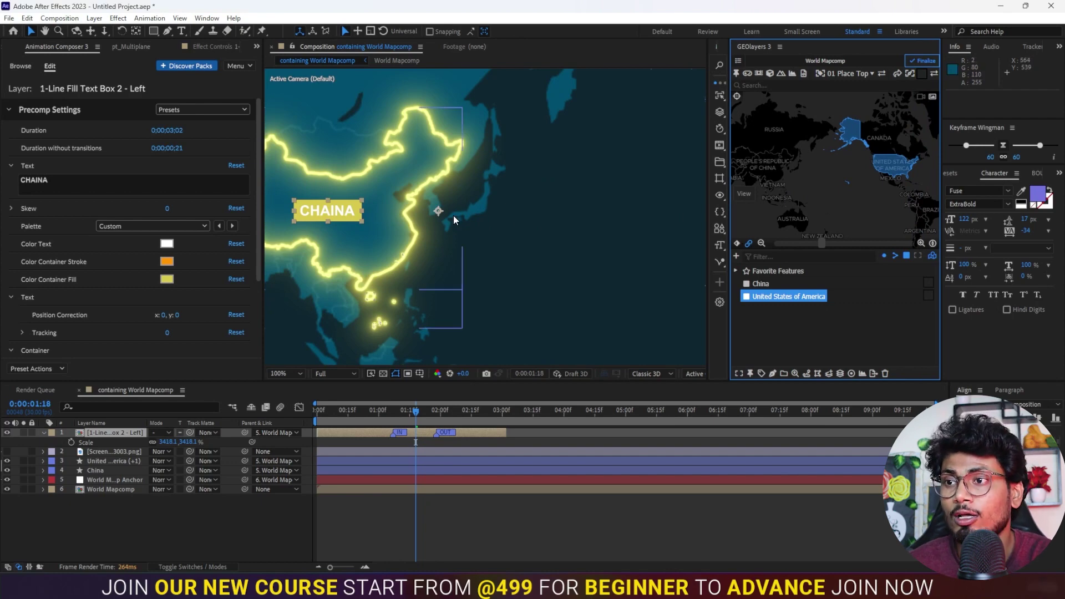
{"action": "scroll", "coordinate": [453, 215], "scroll_direction": "down", "scroll_amount": 4}
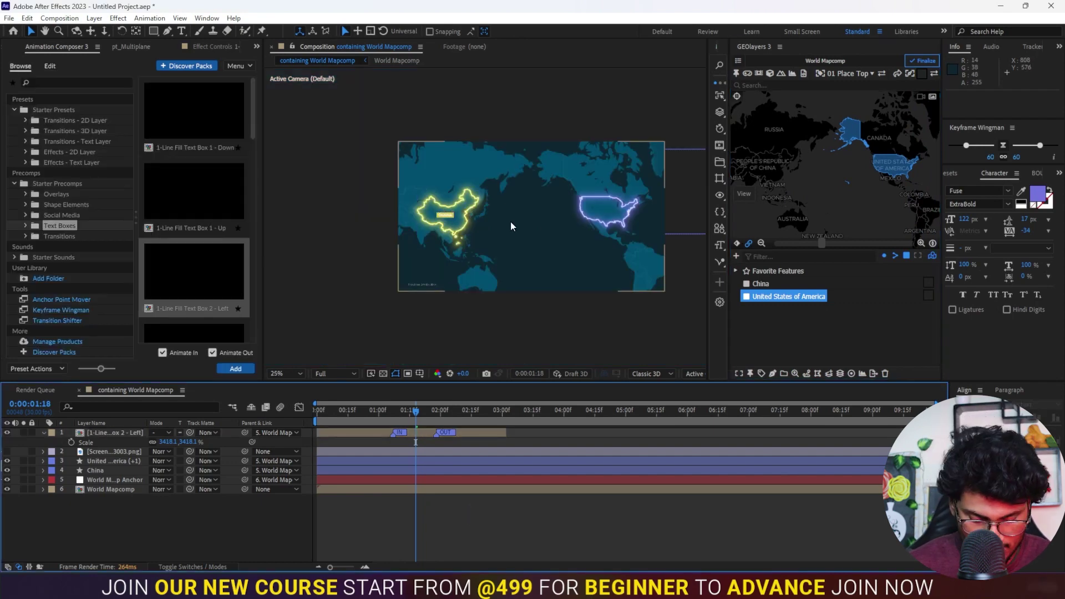
{"action": "scroll", "coordinate": [511, 221], "scroll_direction": "up", "scroll_amount": 2}
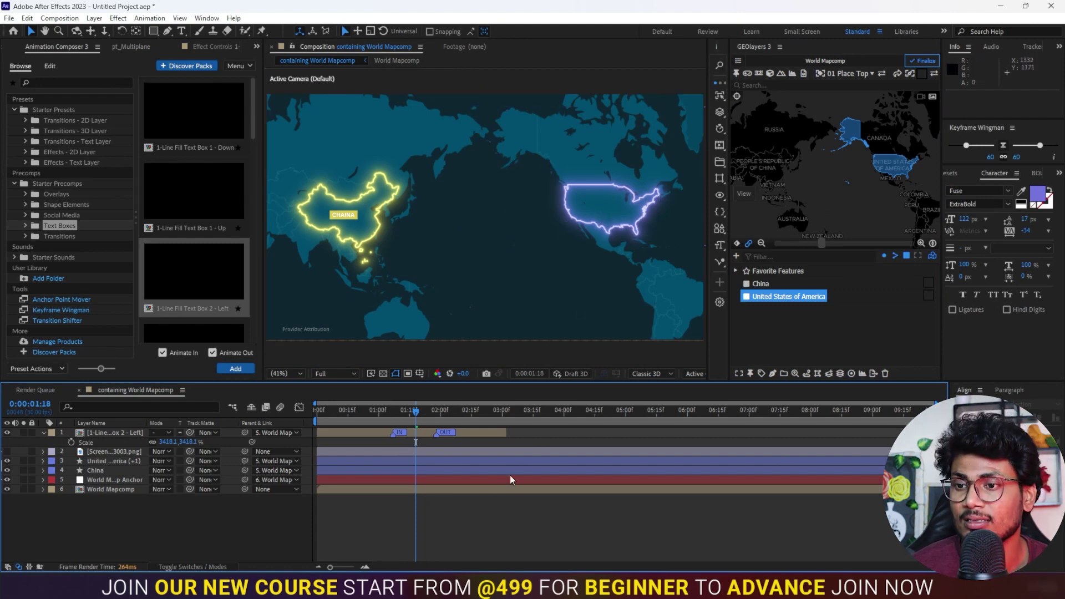
Duplicate the CHAINA label onto the USA and fill its box with purple 7374DD.
{"action": "left_click", "coordinate": [357, 433]}
{"action": "key", "text": "ctrl+d"}
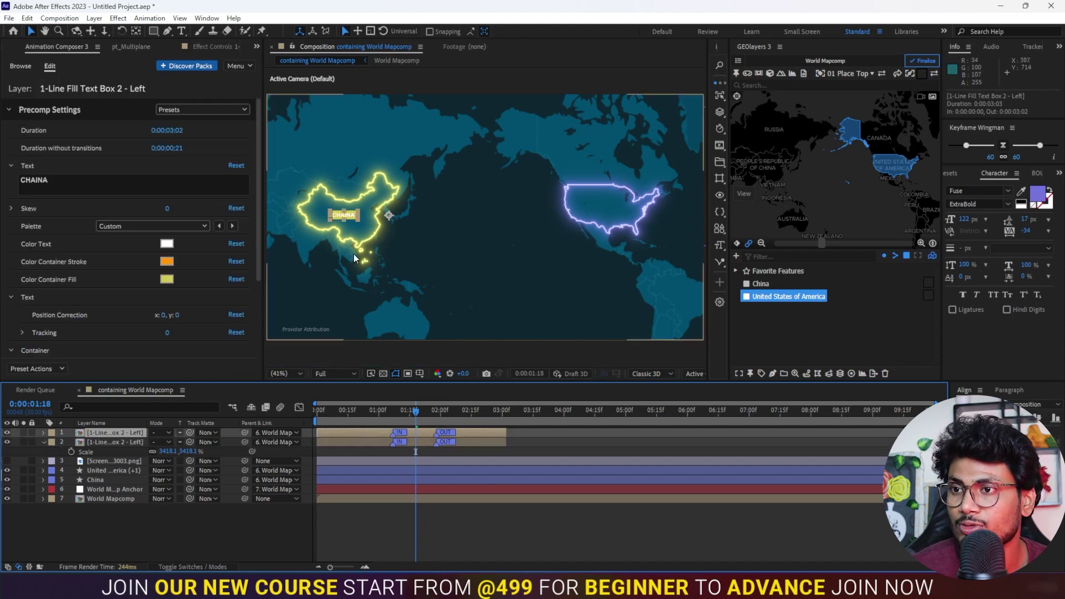
{"action": "left_click_drag", "start_coordinate": [349, 214], "coordinate": [616, 209]}
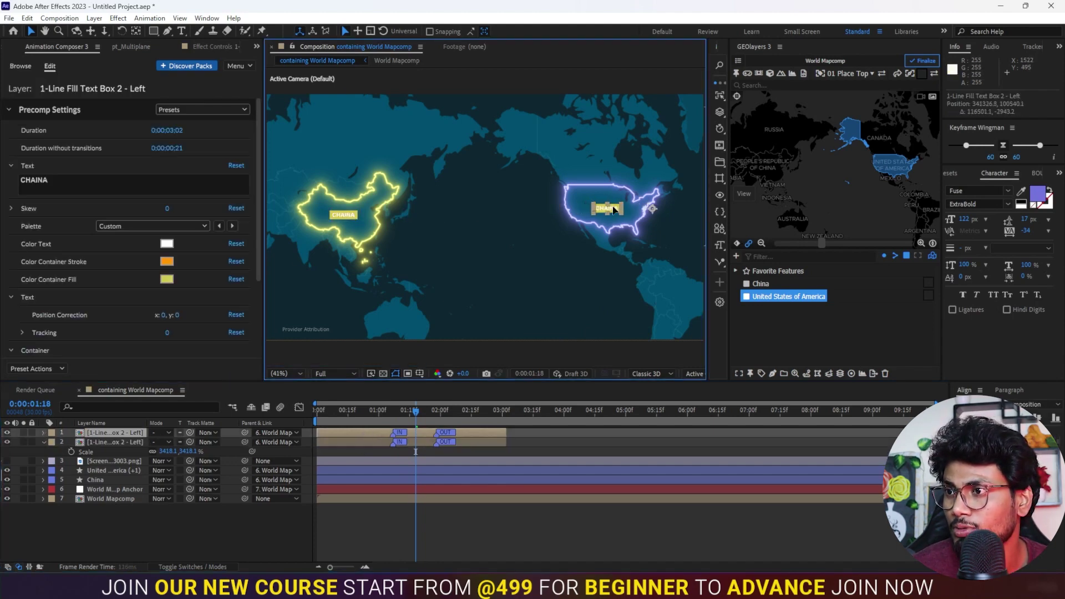
{"action": "left_click", "coordinate": [634, 231]}
{"action": "left_click", "coordinate": [1039, 194]}
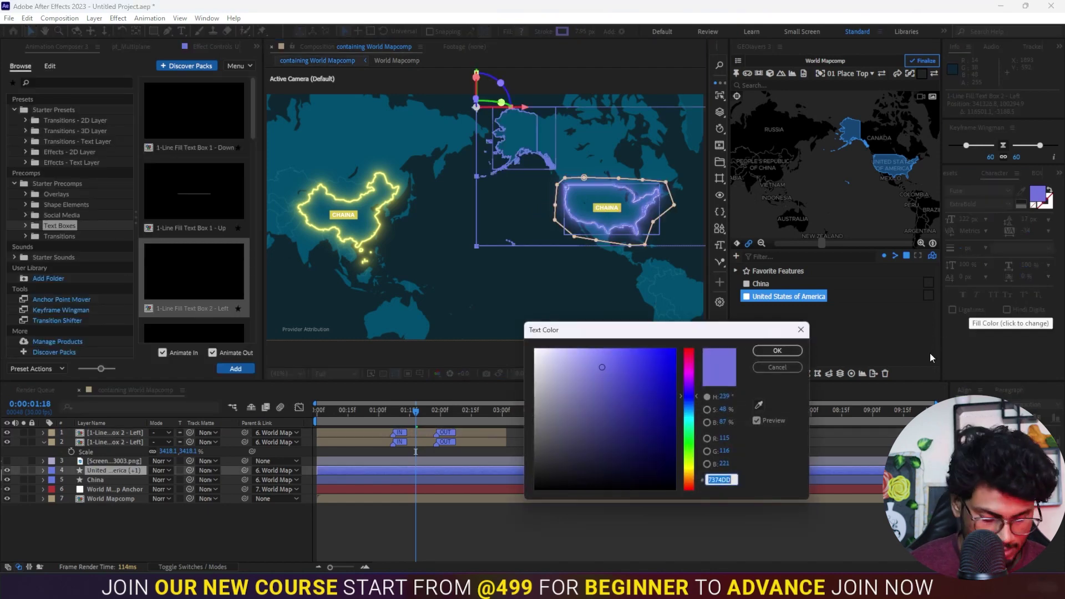
{"action": "left_click", "coordinate": [778, 351]}
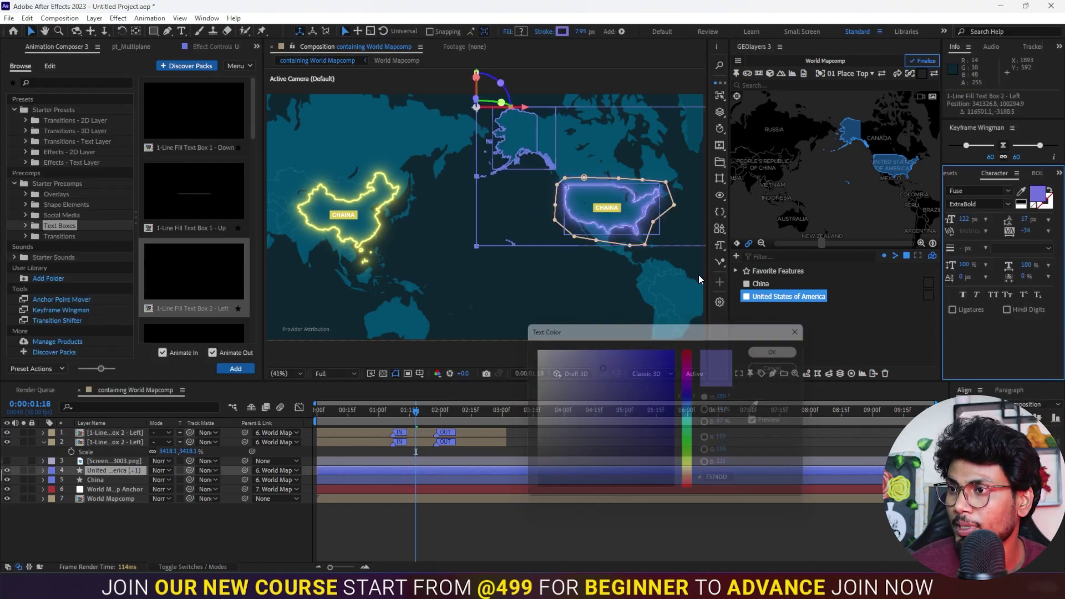
{"action": "left_click", "coordinate": [368, 434]}
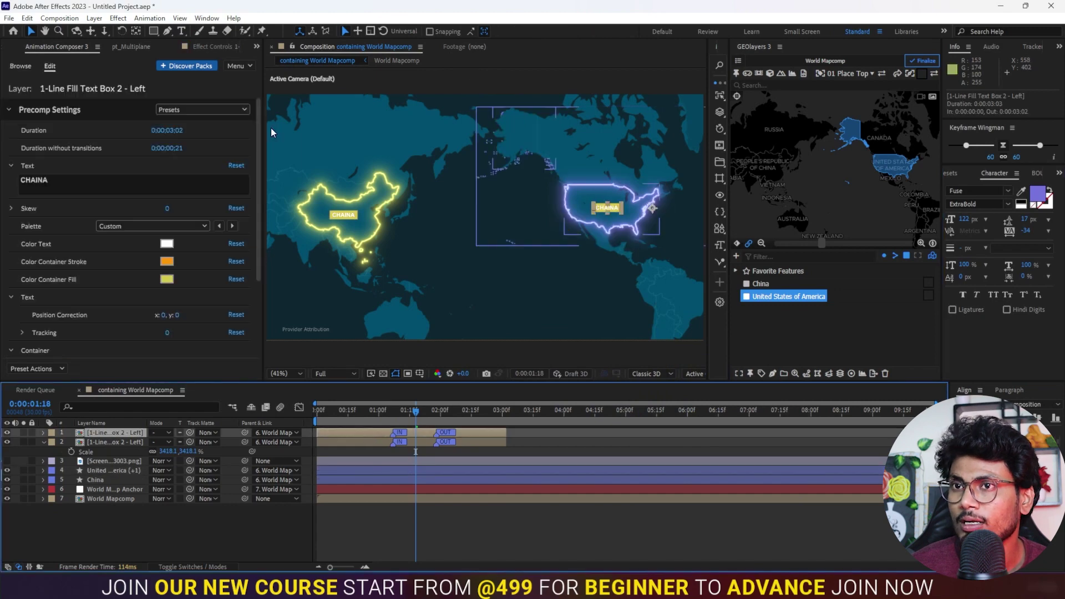
{"action": "left_click", "coordinate": [167, 280]}
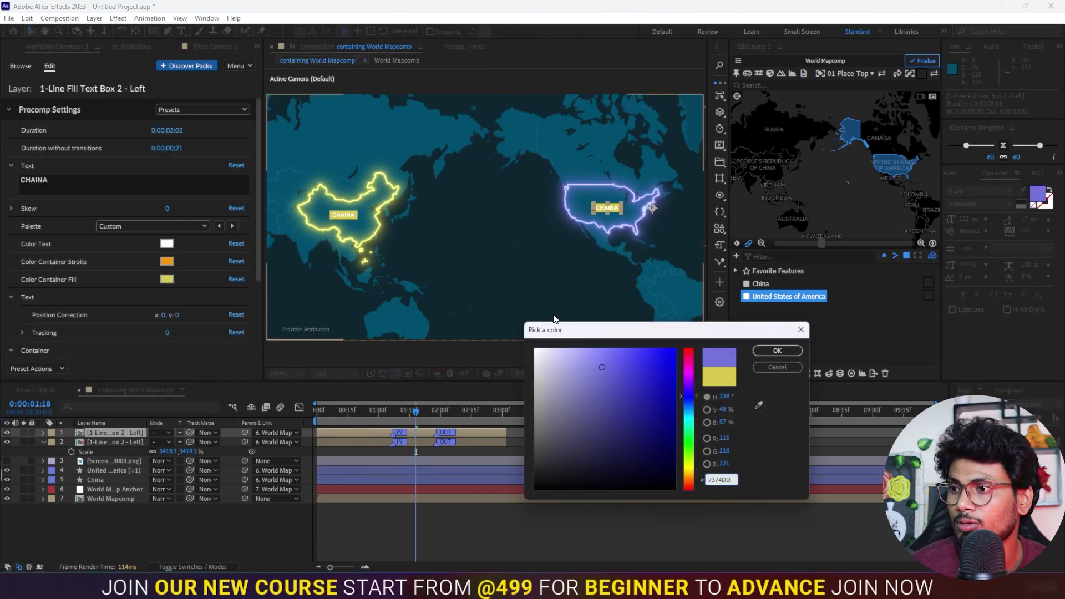
{"action": "left_click", "coordinate": [774, 351]}
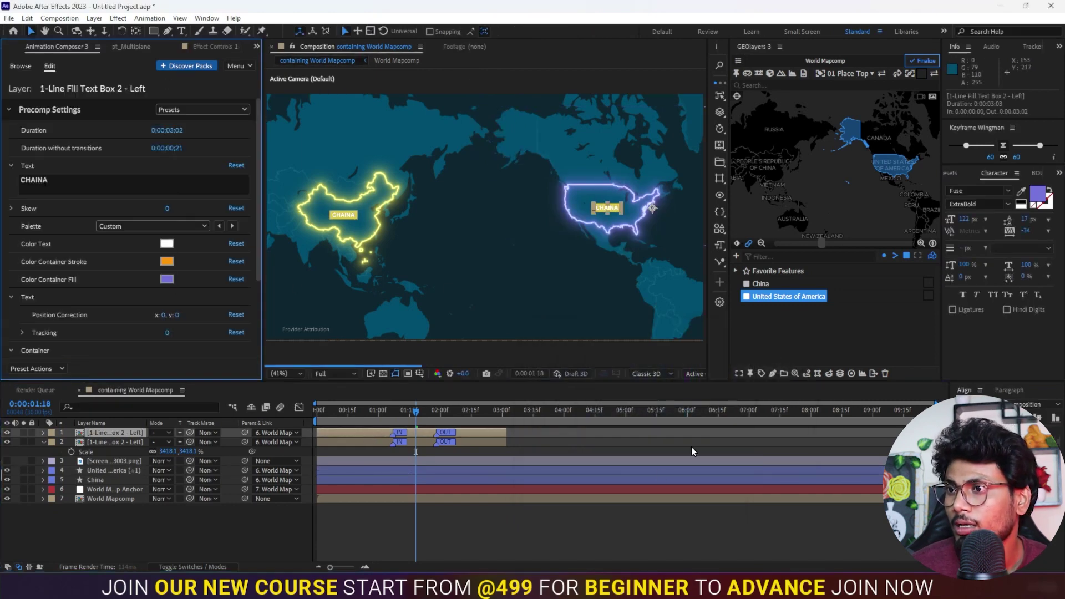
{"action": "left_click", "coordinate": [604, 509]}
Change the copied label's text to 'USA' and resume the reference video.
{"action": "left_click", "coordinate": [611, 207]}
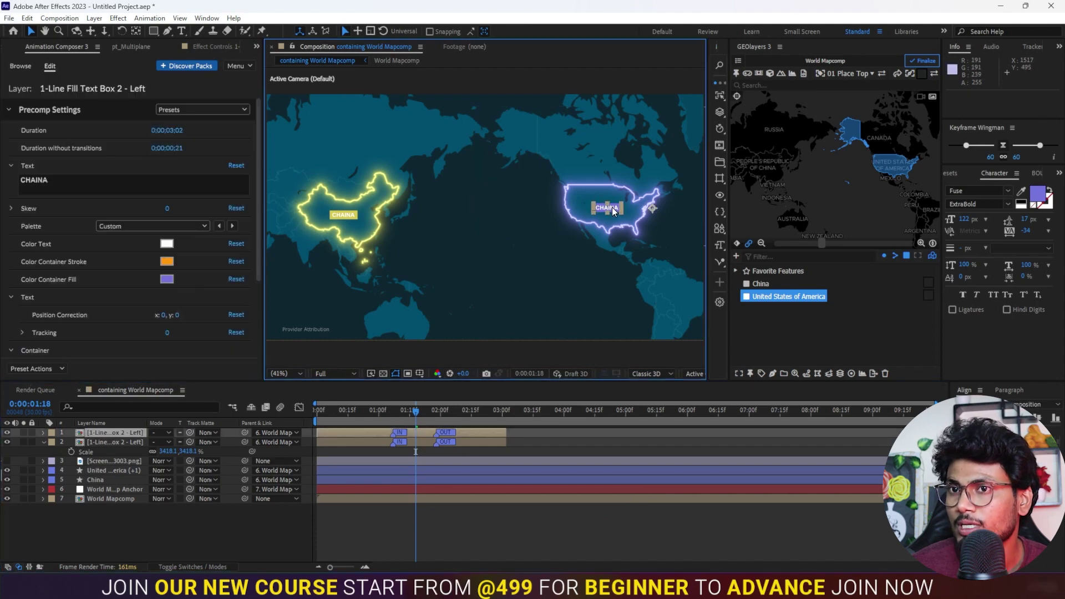
{"action": "left_click", "coordinate": [58, 181]}
{"action": "double_click", "coordinate": [45, 177]}
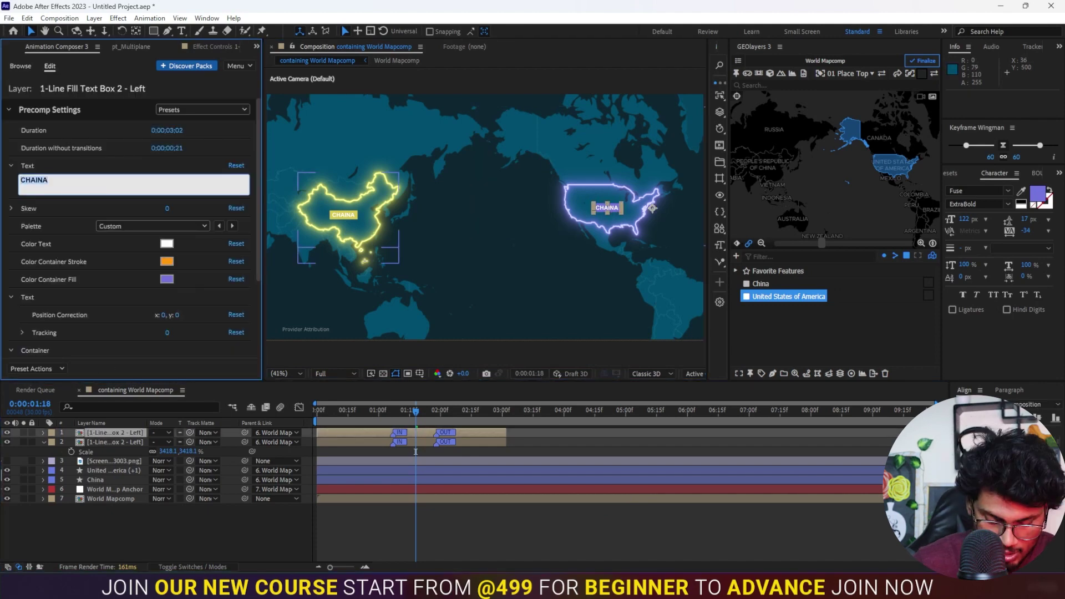
{"action": "type", "text": "USA"}
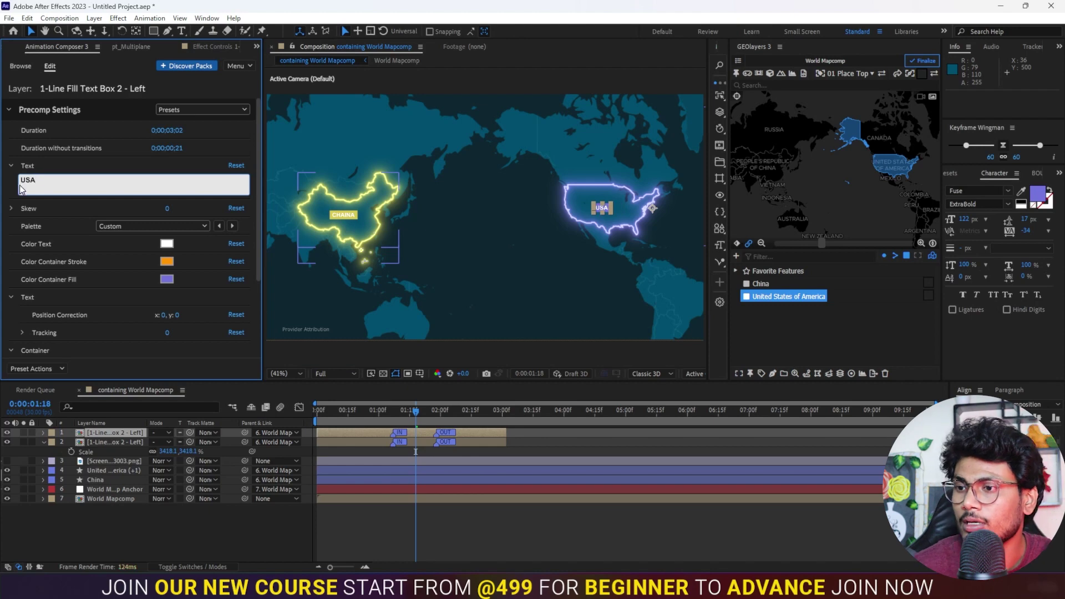
{"action": "left_click", "coordinate": [530, 496]}
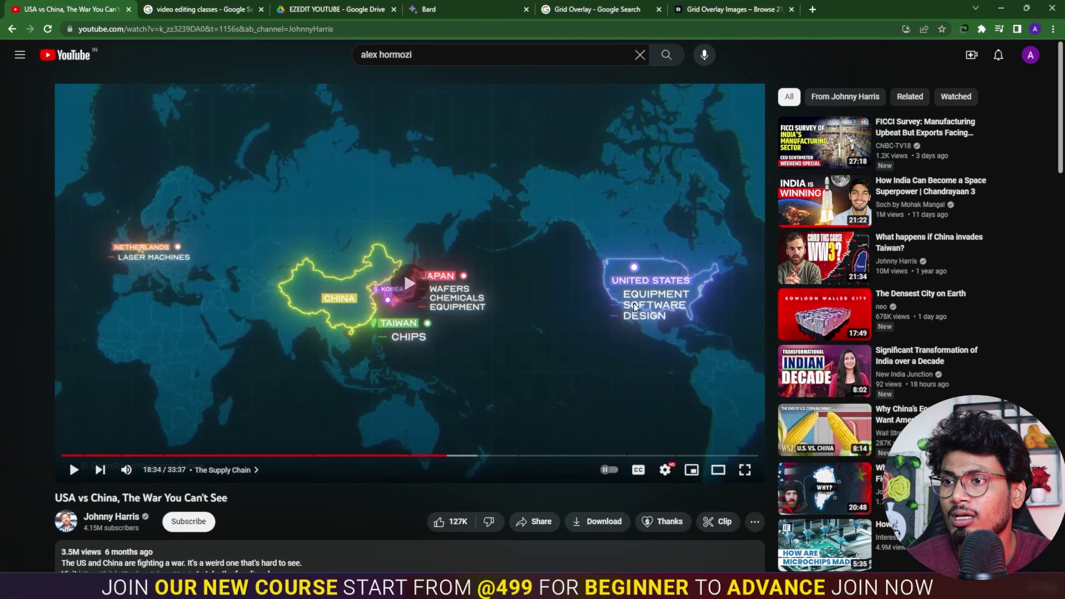
{"action": "left_click", "coordinate": [633, 303]}
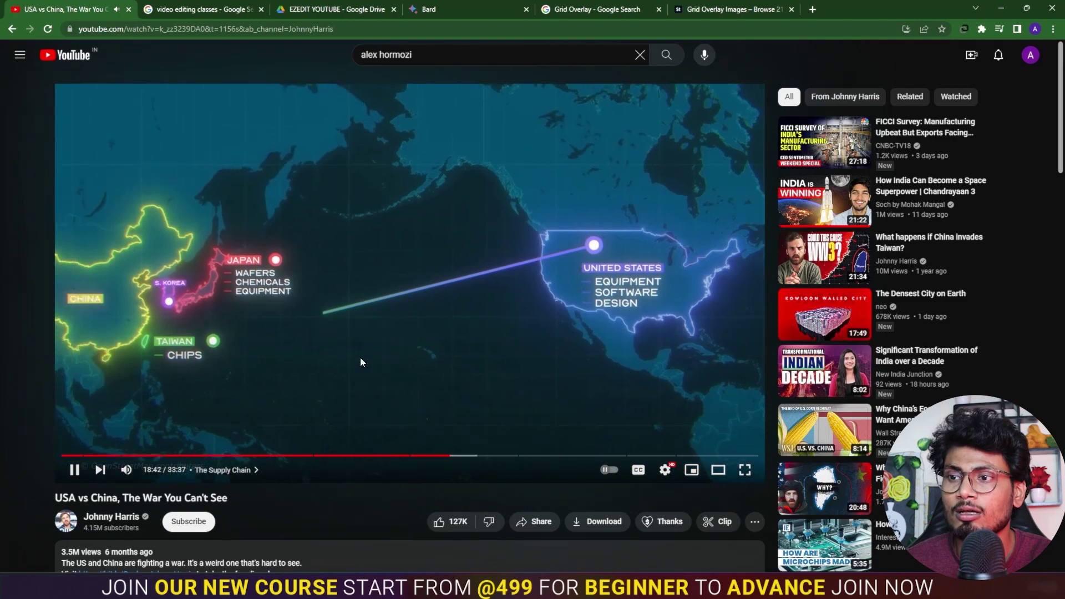
Pause the reference video and return to the After Effects map view.
{"action": "left_click", "coordinate": [415, 339]}
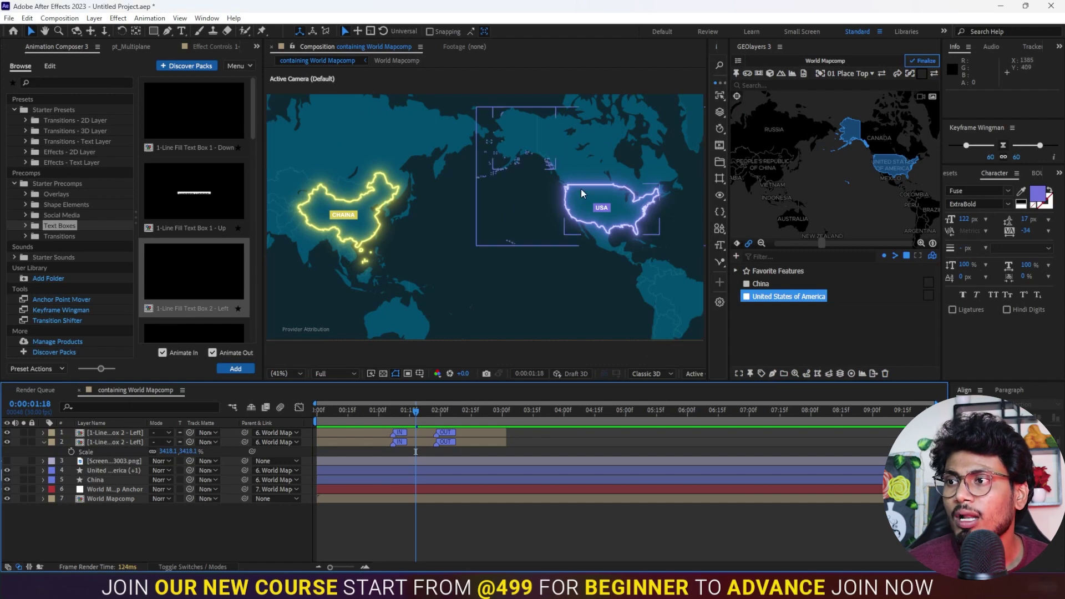
{"action": "scroll", "coordinate": [582, 206], "scroll_direction": "up", "scroll_amount": 3}
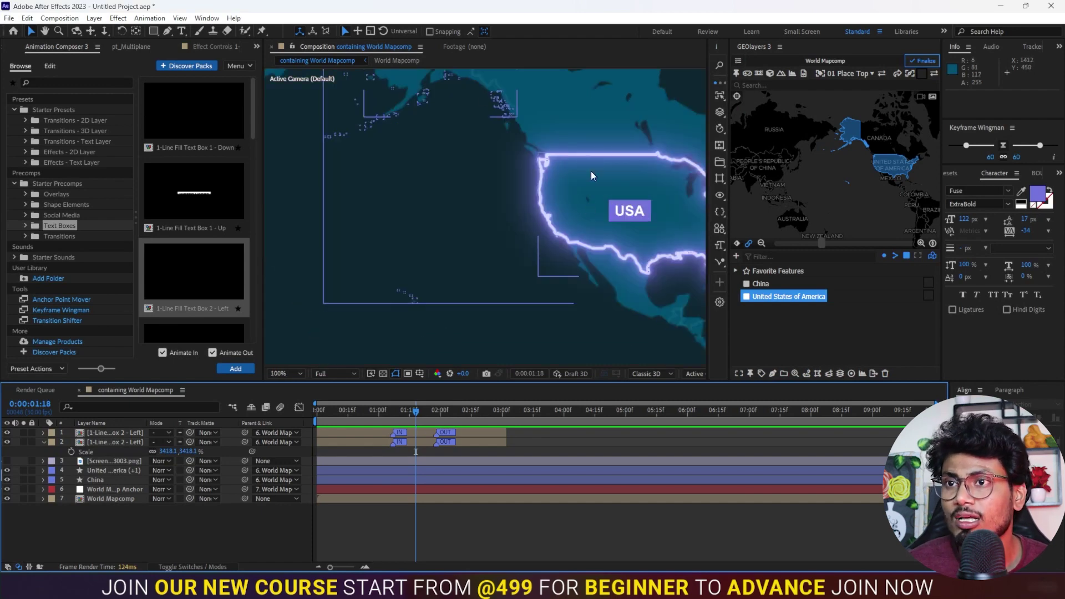
{"action": "left_click_drag", "start_coordinate": [154, 32], "coordinate": [186, 59]}
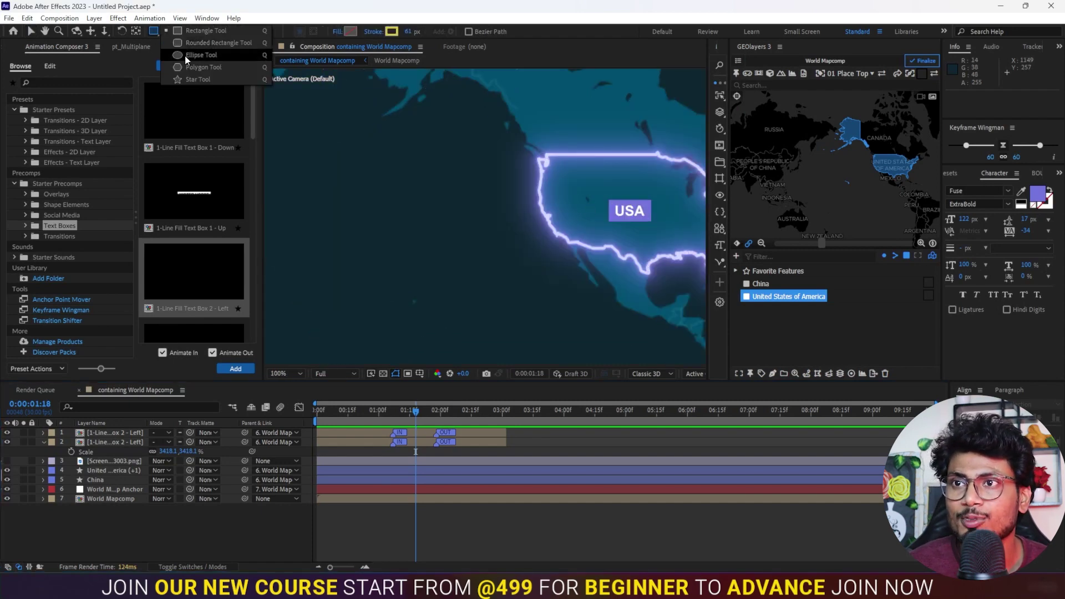
Draw a small circle inside the USA outline, redrawing it smaller after an oversized first try.
{"action": "left_click", "coordinate": [496, 515]}
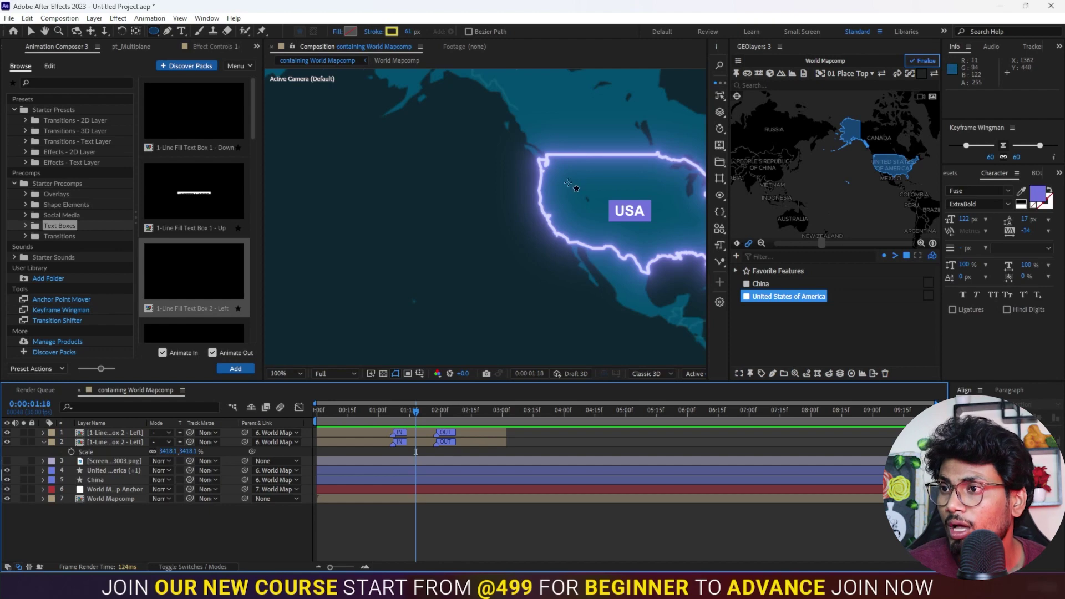
{"action": "left_click_drag", "start_coordinate": [564, 183], "coordinate": [590, 209]}
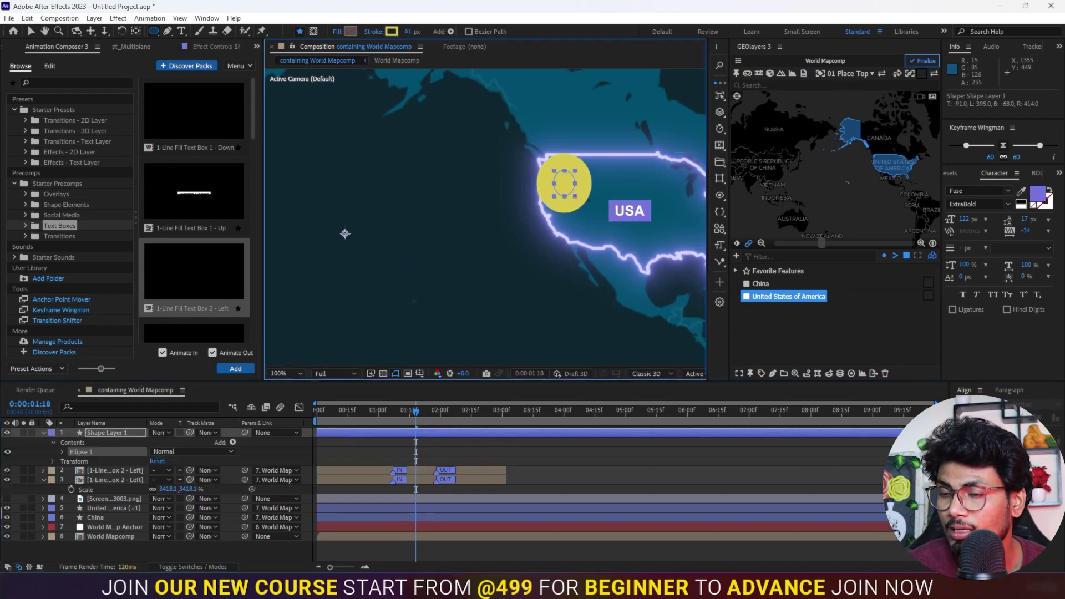
{"action": "key", "text": "ctrl+z"}
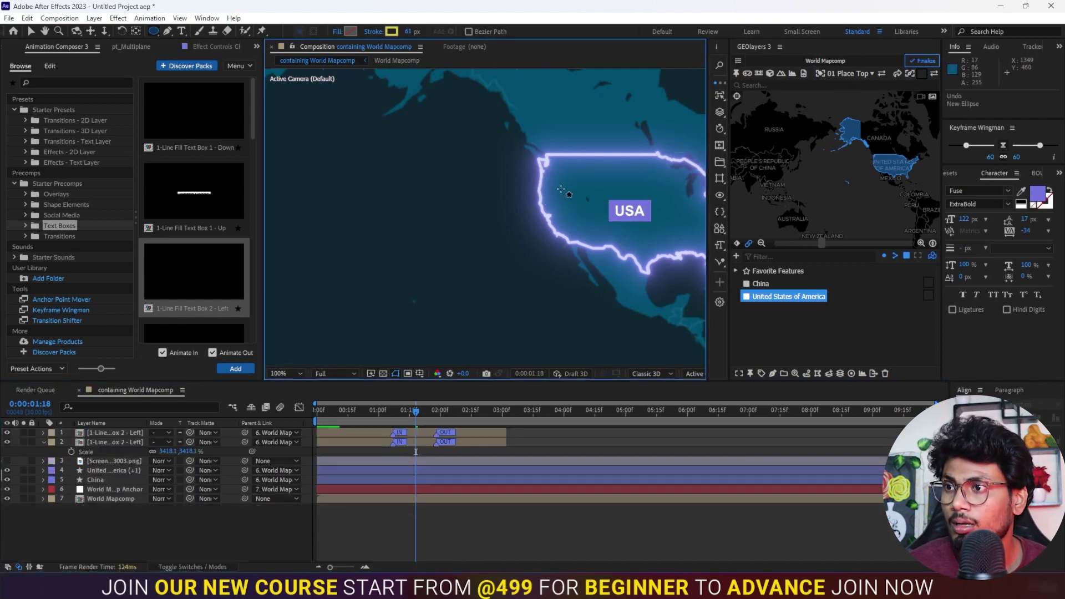
{"action": "left_click_drag", "start_coordinate": [570, 195], "coordinate": [587, 209]}
Give the dot a white fill and the label's purple as its outline colour.
{"action": "mouse_move", "coordinate": [392, 32]}
{"action": "left_mouse_down"}
{"action": "mouse_move", "coordinate": [373, 34]}
{"action": "mouse_move", "coordinate": [386, 35]}
{"action": "left_mouse_up"}
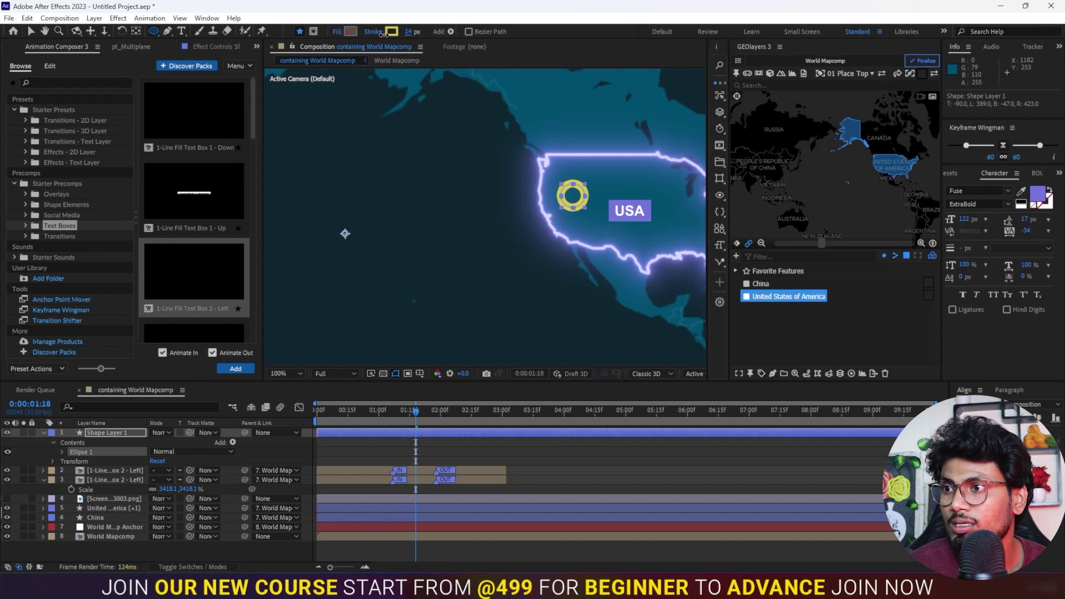
{"action": "left_click", "coordinate": [339, 32]}
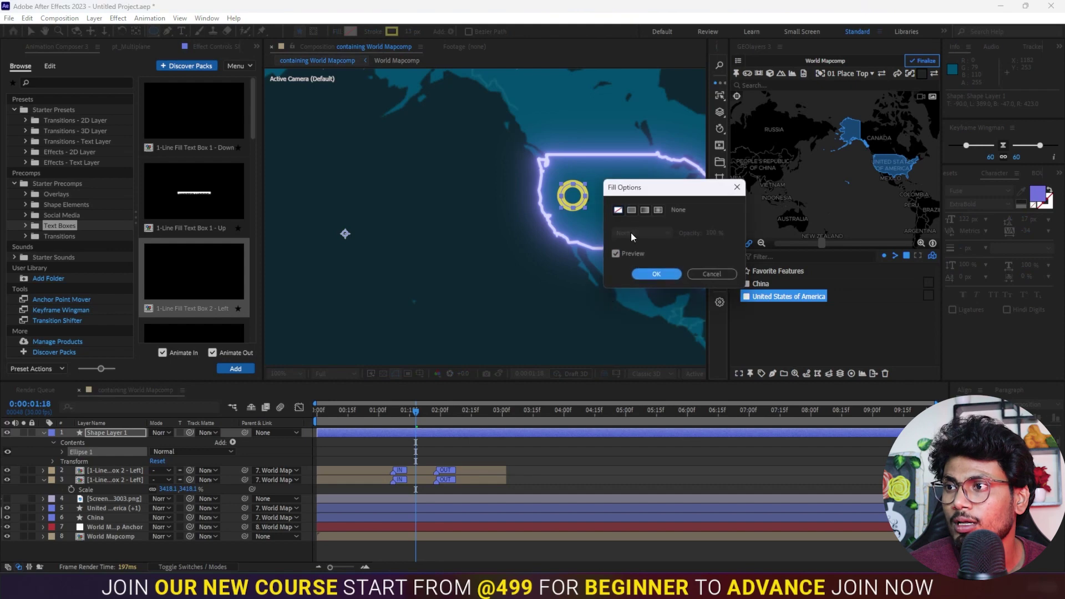
{"action": "left_click", "coordinate": [644, 273]}
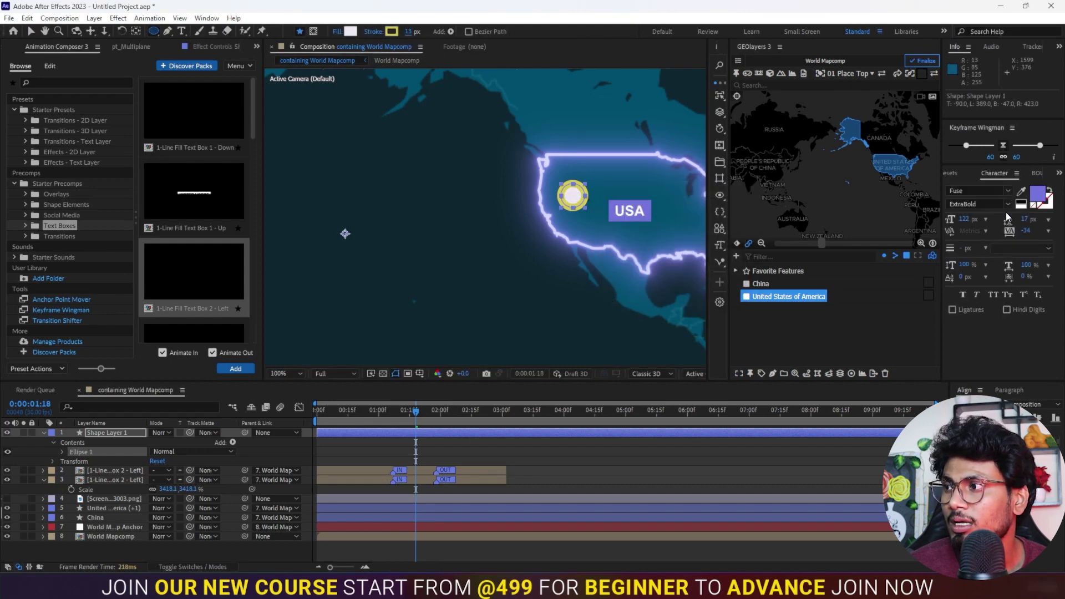
{"action": "left_click", "coordinate": [1046, 207]}
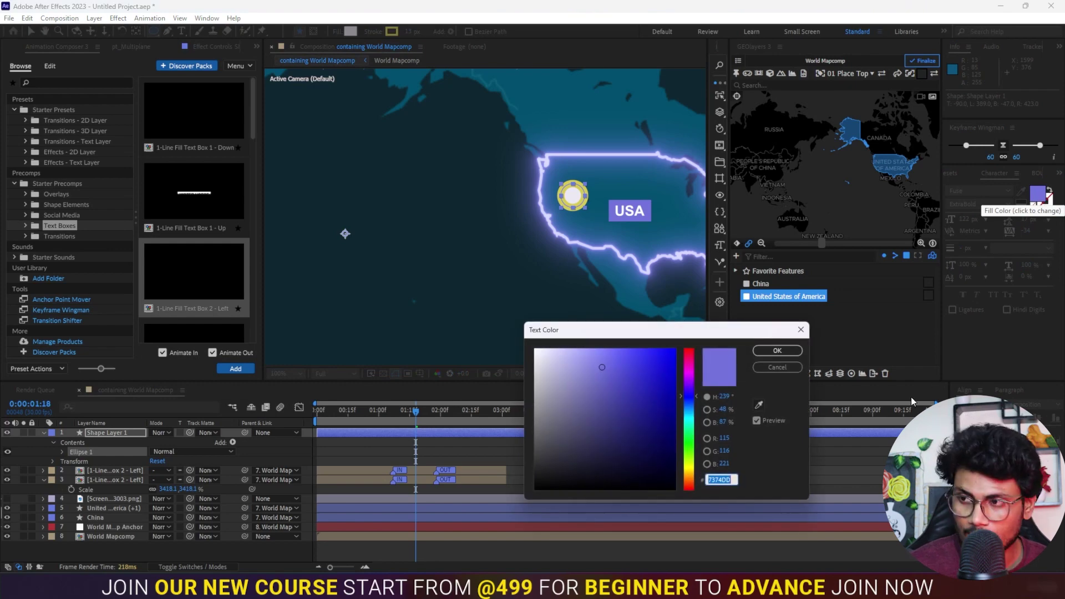
{"action": "left_click", "coordinate": [780, 352]}
{"action": "left_click", "coordinate": [391, 32]}
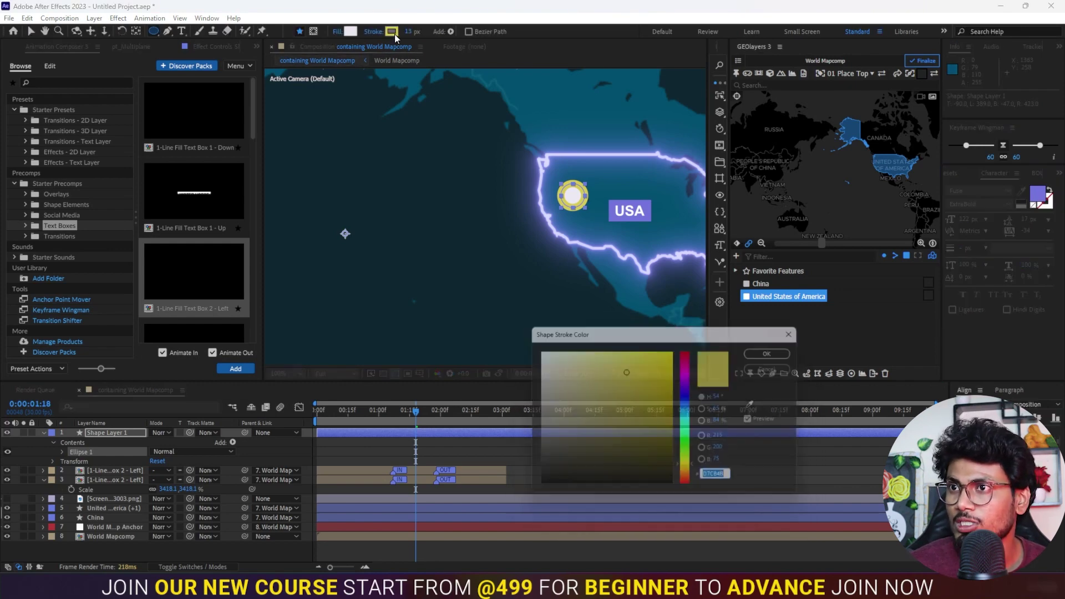
{"action": "left_click", "coordinate": [778, 351]}
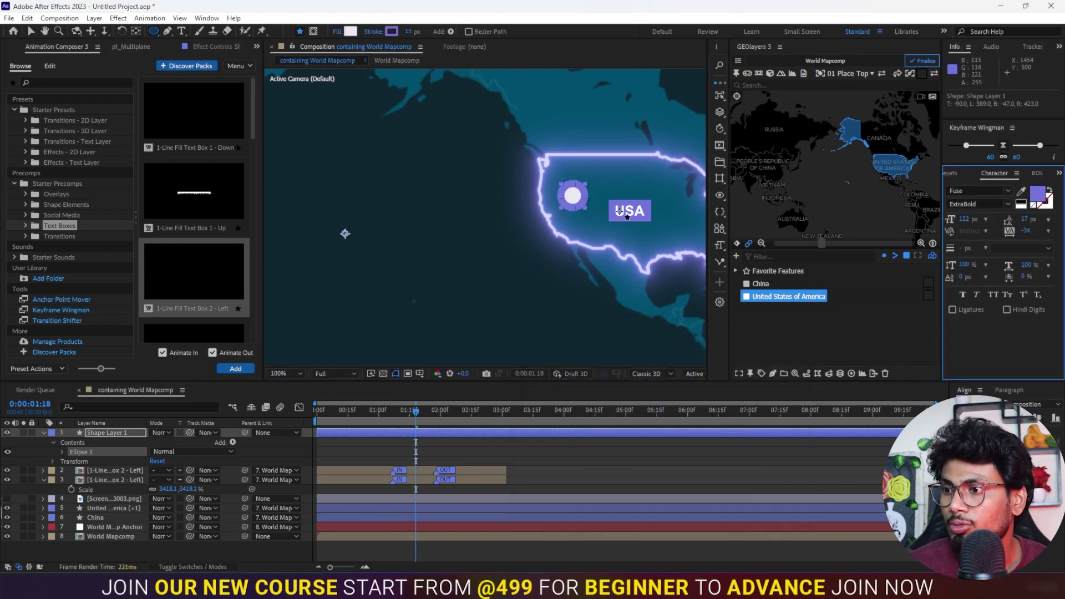
{"action": "left_click", "coordinate": [415, 432]}
{"action": "left_click", "coordinate": [273, 433]}
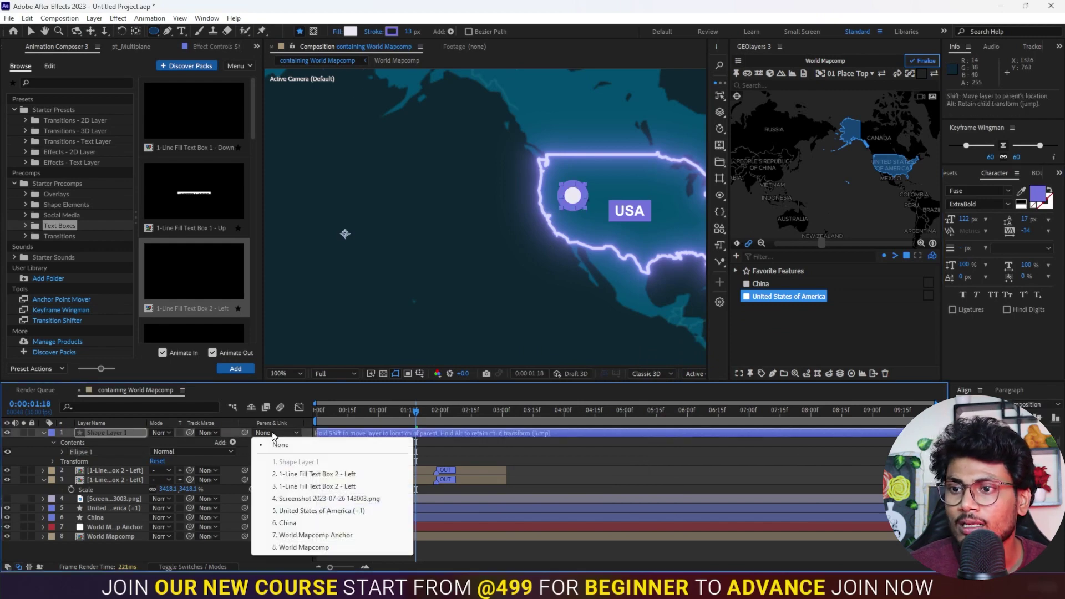
Parent the USA dot to World Mapcomp Anchor and place the second dot over China.
{"action": "left_click", "coordinate": [299, 535]}
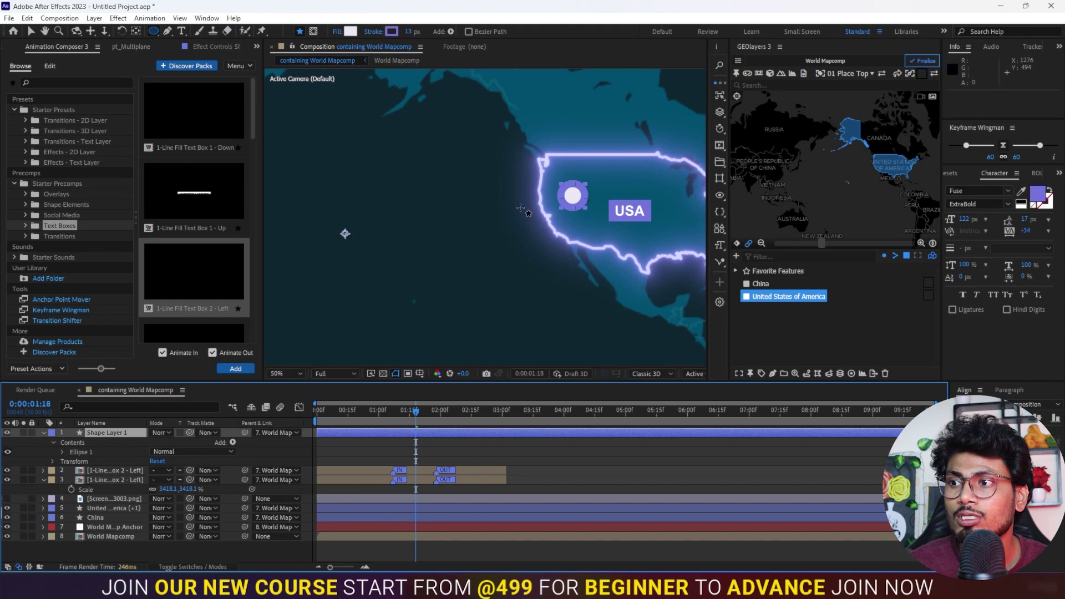
{"action": "scroll", "coordinate": [521, 207], "scroll_direction": "down", "scroll_amount": 2}
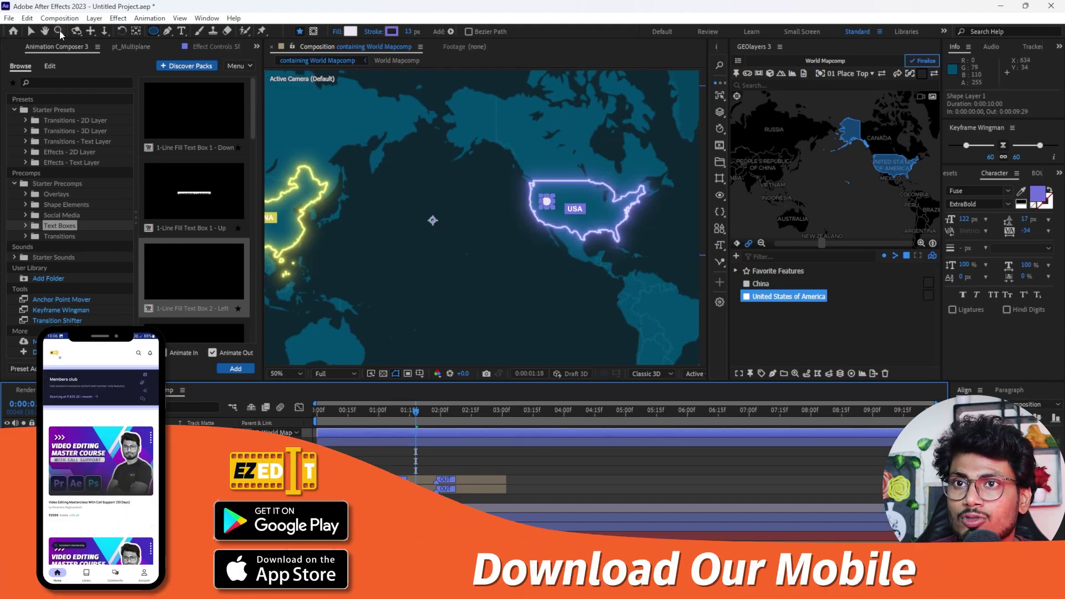
{"action": "key", "text": "v"}
{"action": "left_click_drag", "start_coordinate": [521, 218], "coordinate": [318, 262]}
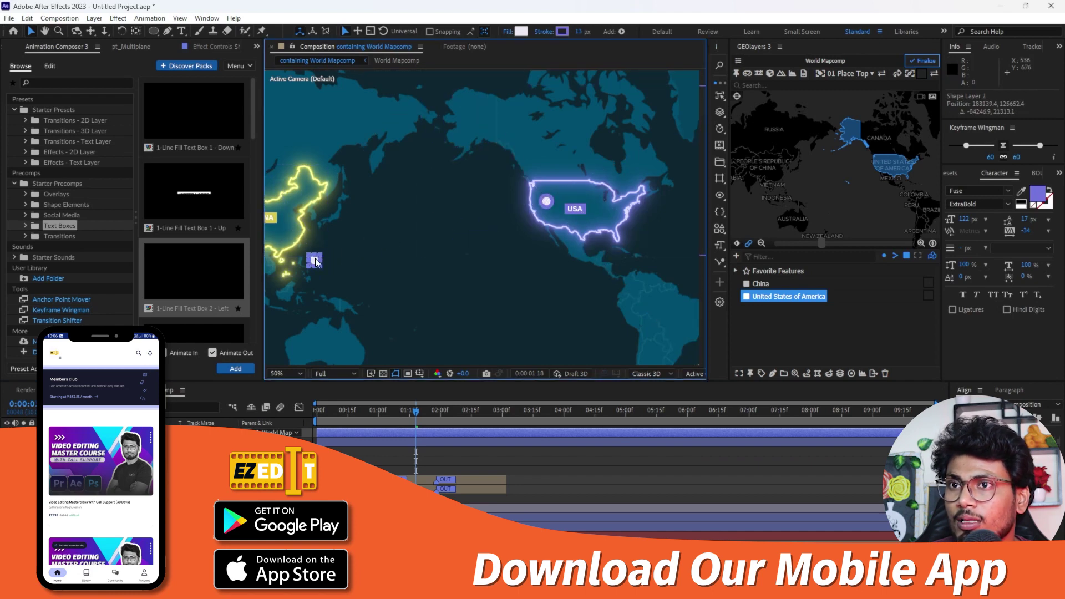
{"action": "left_click", "coordinate": [135, 32]}
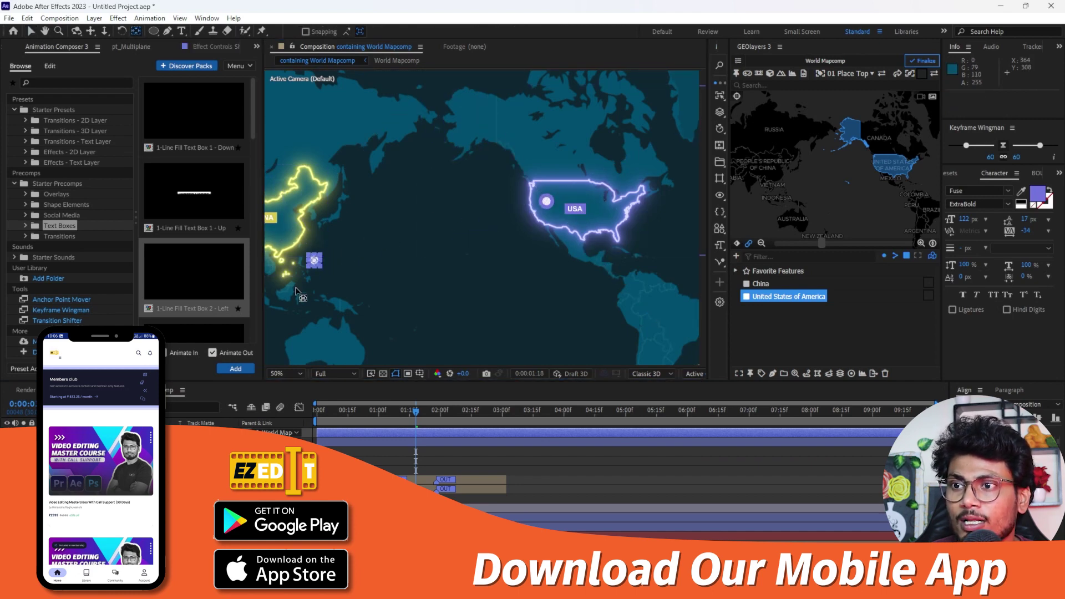
{"action": "left_click", "coordinate": [437, 445]}
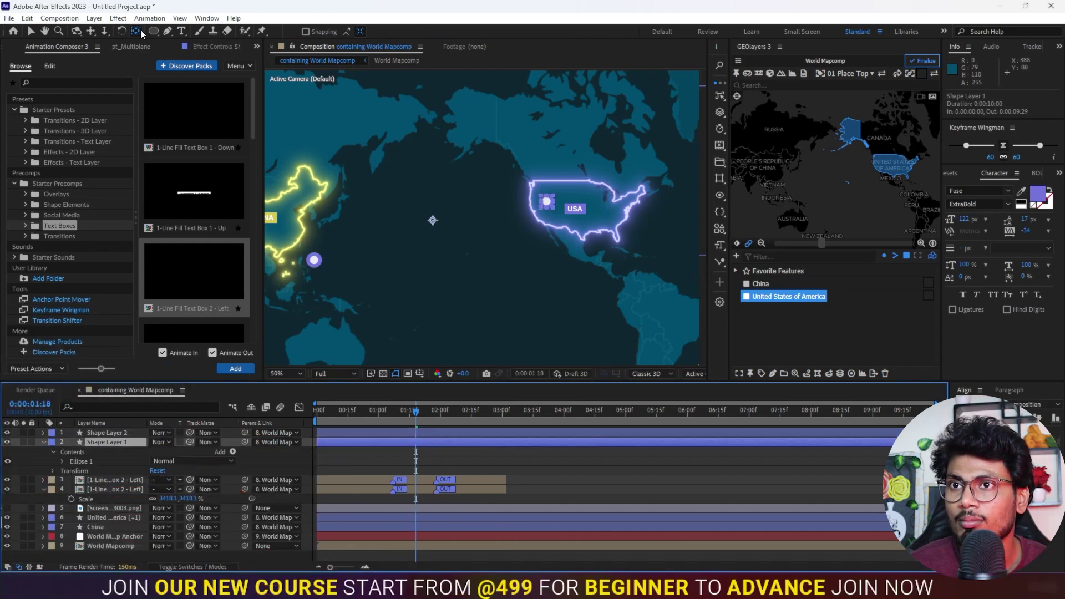
{"action": "key", "text": "F2"}
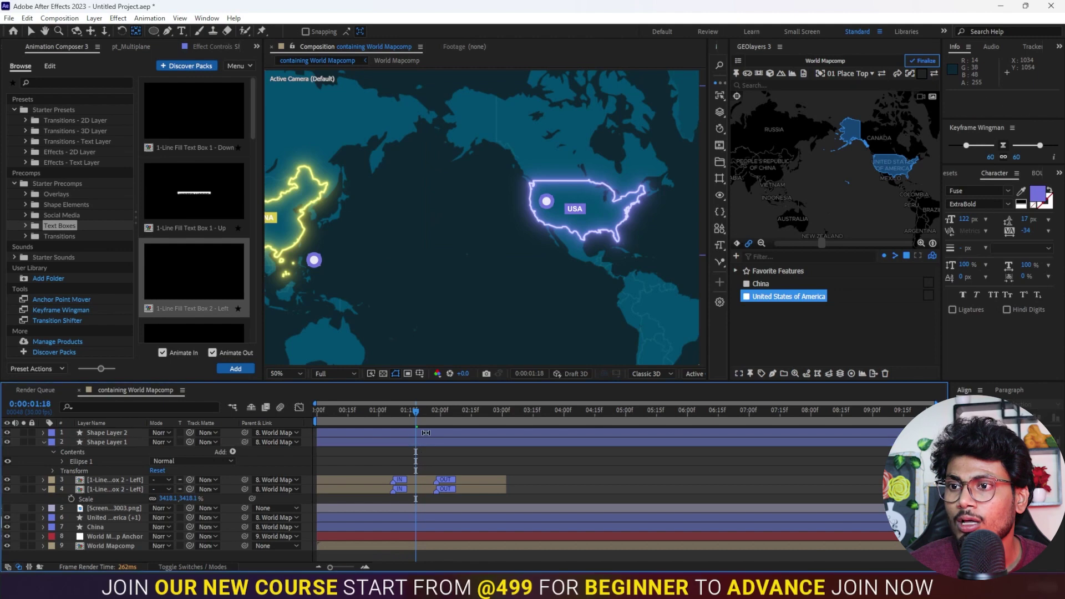
{"action": "left_click", "coordinate": [426, 433]}
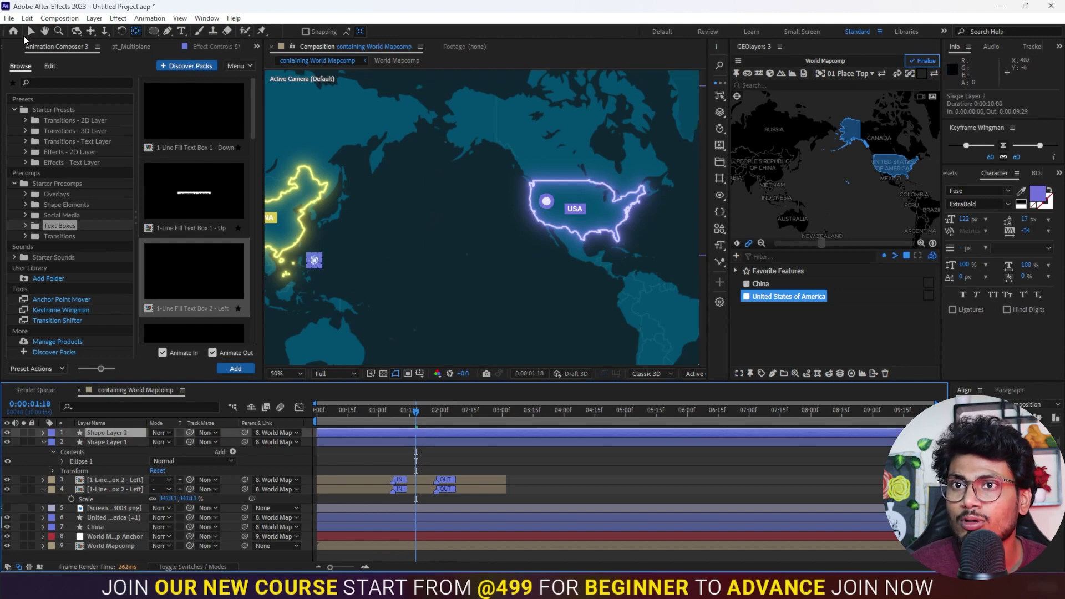
{"action": "left_click", "coordinate": [30, 33]}
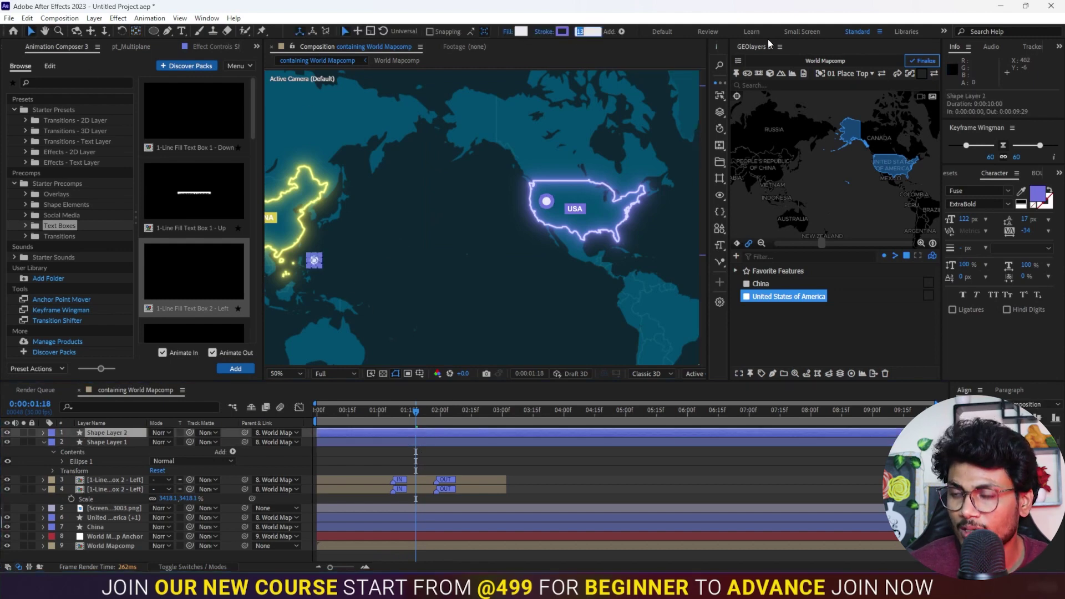
{"action": "key", "text": "Return"}
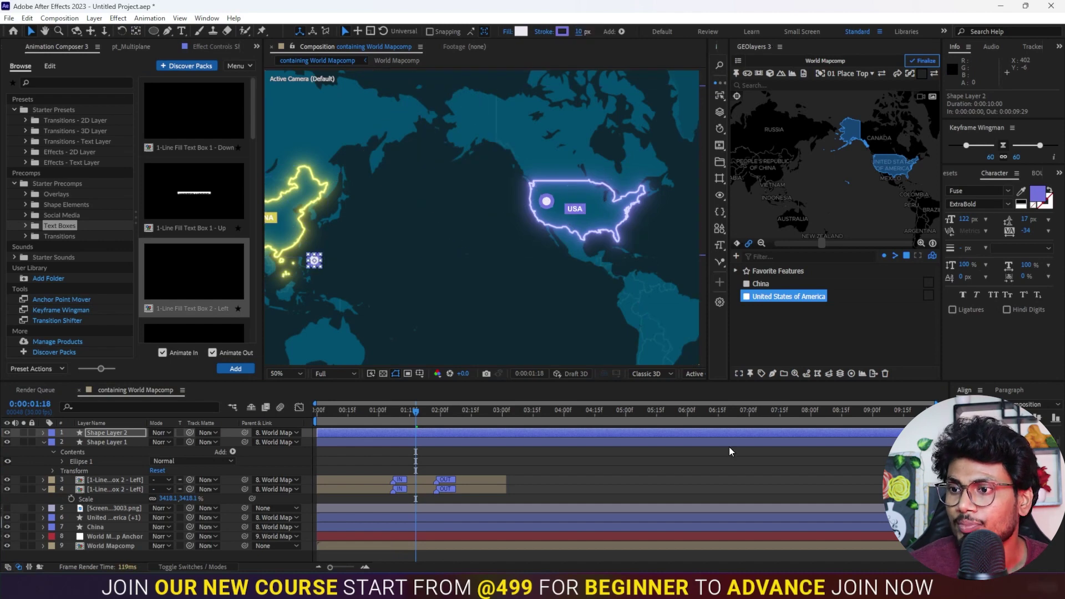
Give the China dot the same yellow outline as the China outline layer.
{"action": "left_click", "coordinate": [288, 223]}
{"action": "left_click", "coordinate": [562, 31]}
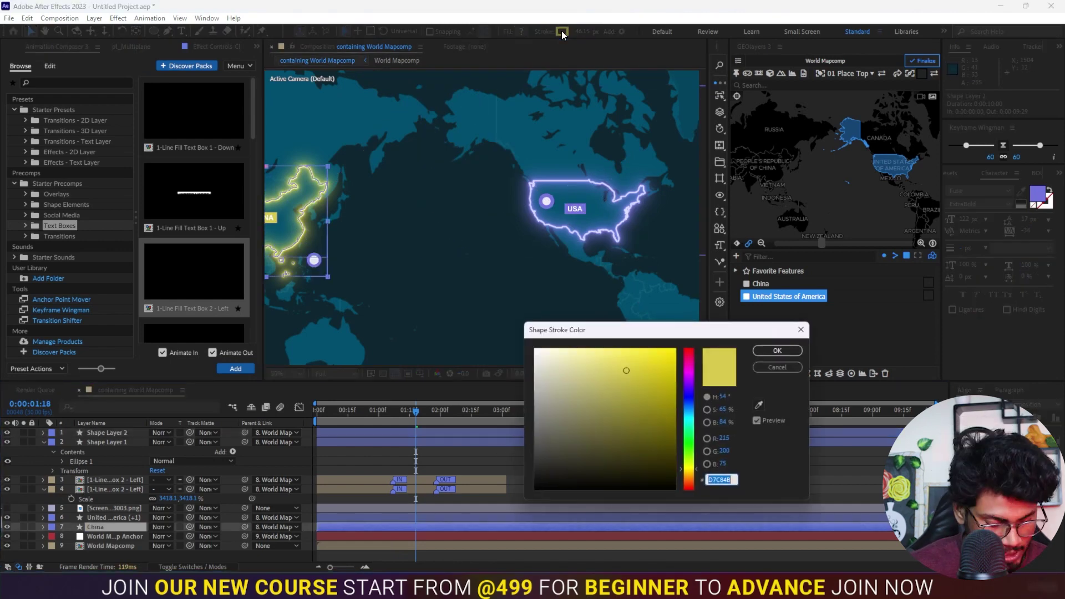
{"action": "left_click", "coordinate": [778, 351]}
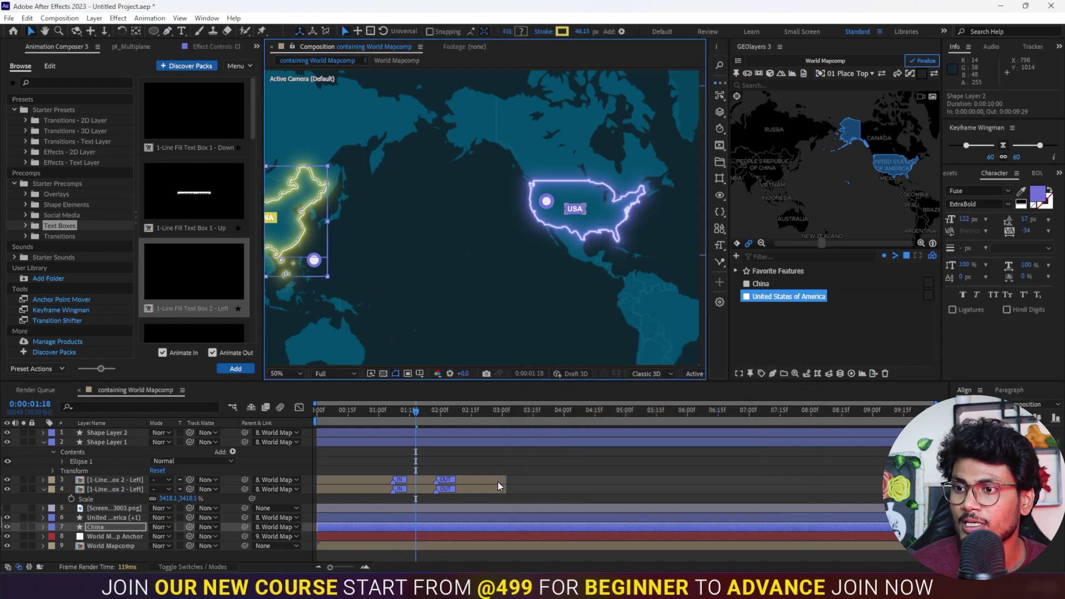
{"action": "left_click", "coordinate": [456, 435]}
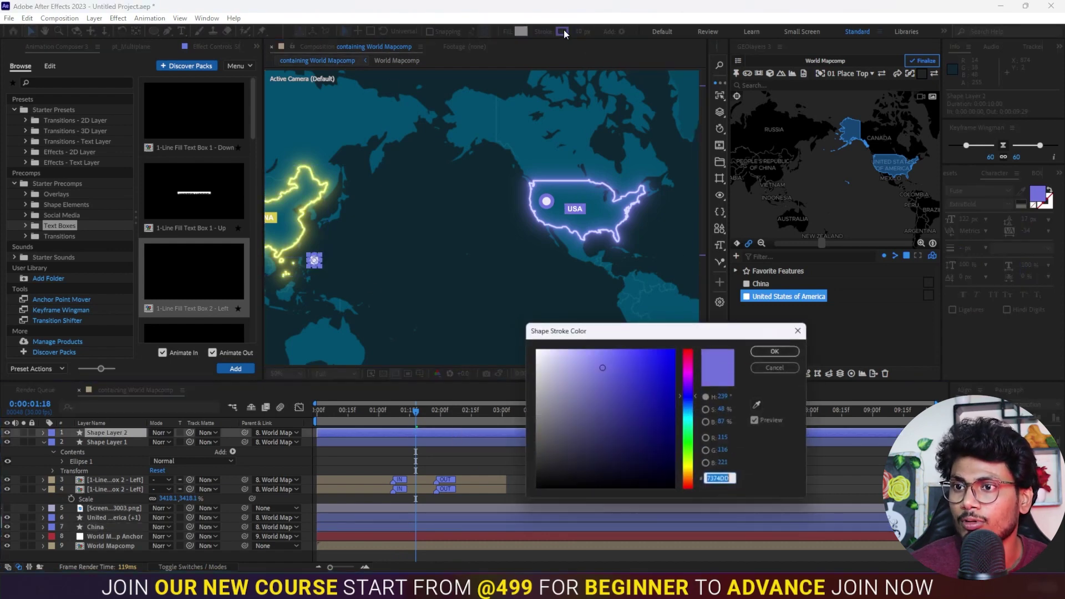
{"action": "left_click", "coordinate": [562, 31]}
{"action": "left_click", "coordinate": [778, 351]}
{"action": "left_click", "coordinate": [324, 297]}
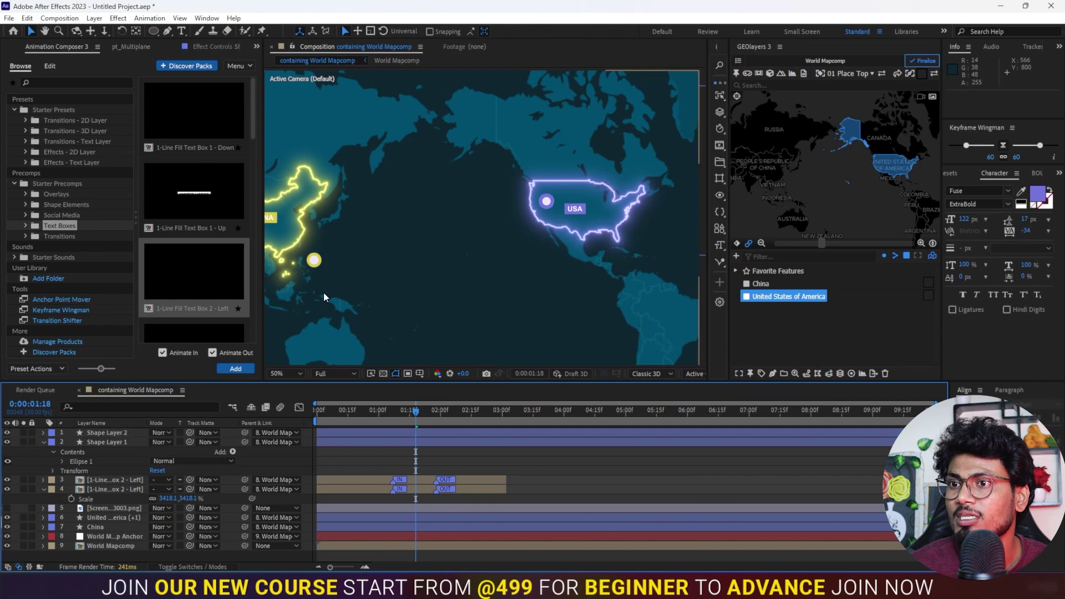
Change the China dot's stroke colour to green #4BD74B.
{"action": "left_click", "coordinate": [432, 434]}
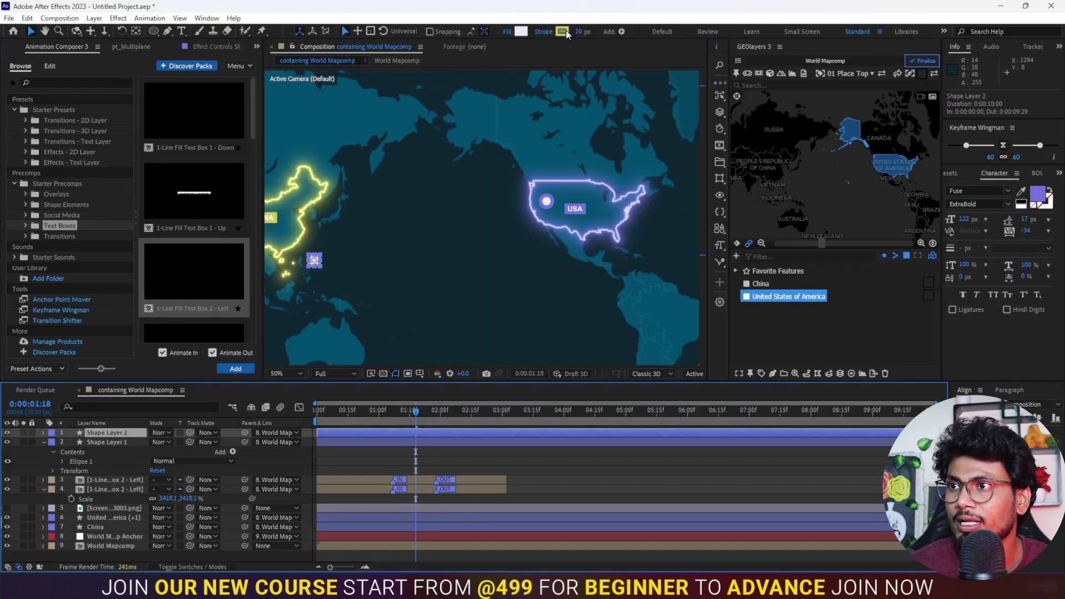
{"action": "left_click", "coordinate": [566, 32]}
{"action": "left_click", "coordinate": [688, 443]}
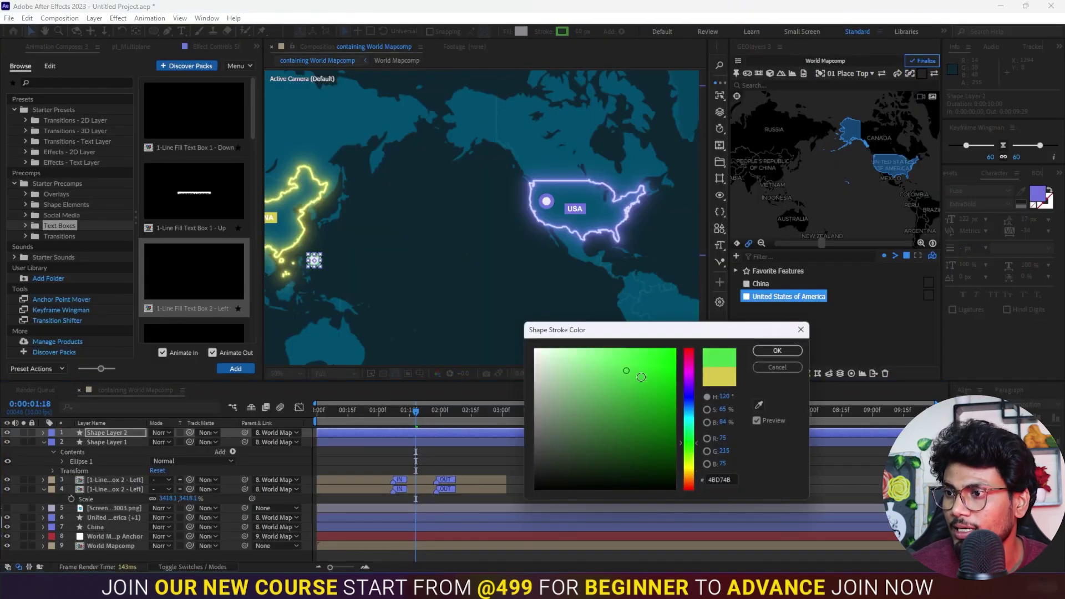
{"action": "left_click", "coordinate": [778, 351]}
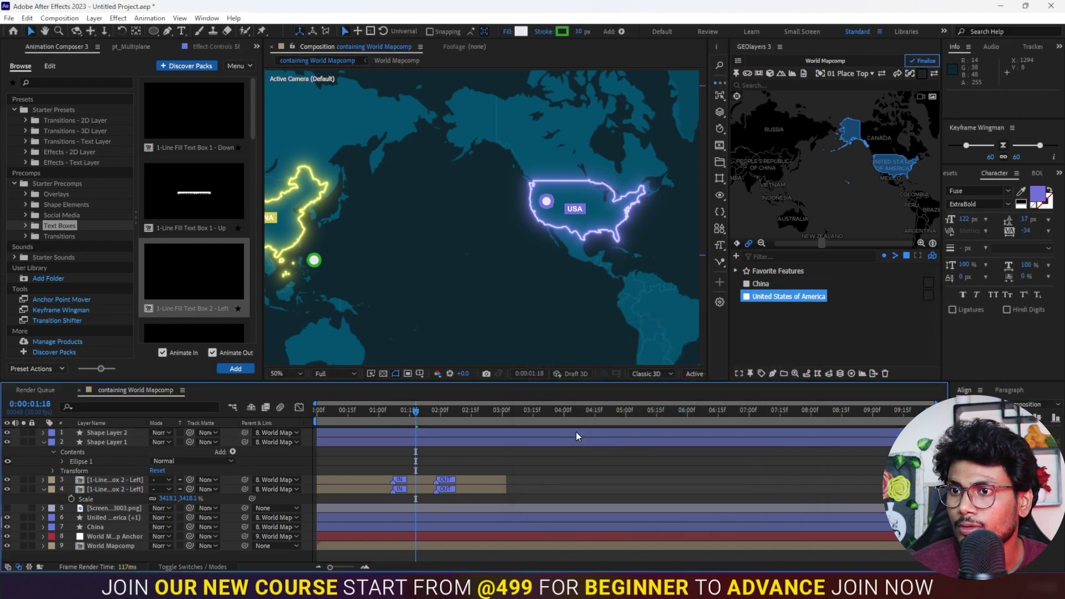
{"action": "left_click", "coordinate": [404, 432]}
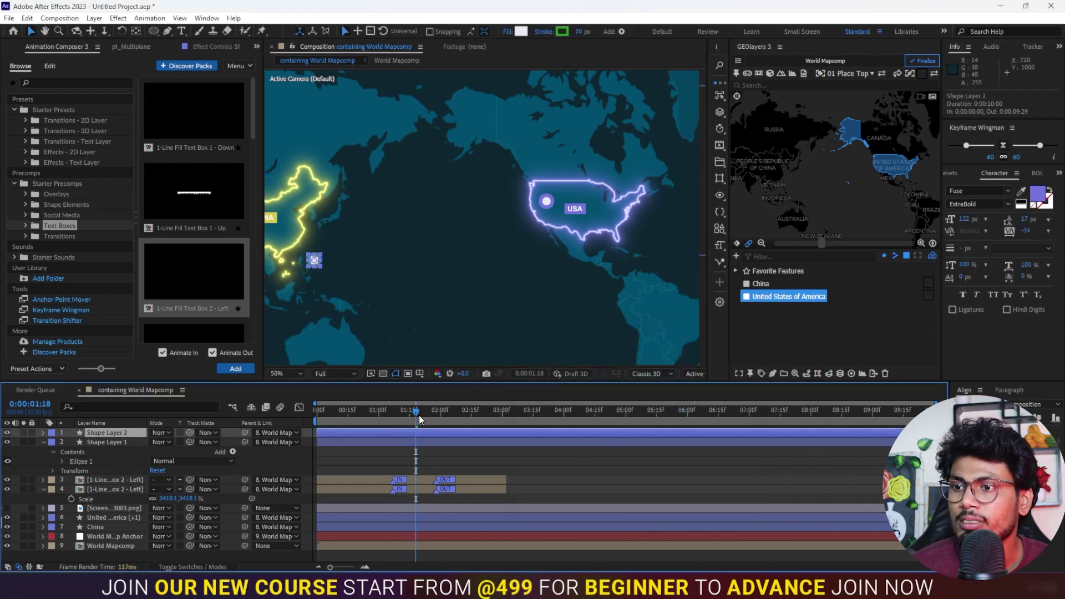
{"action": "key", "text": "s"}
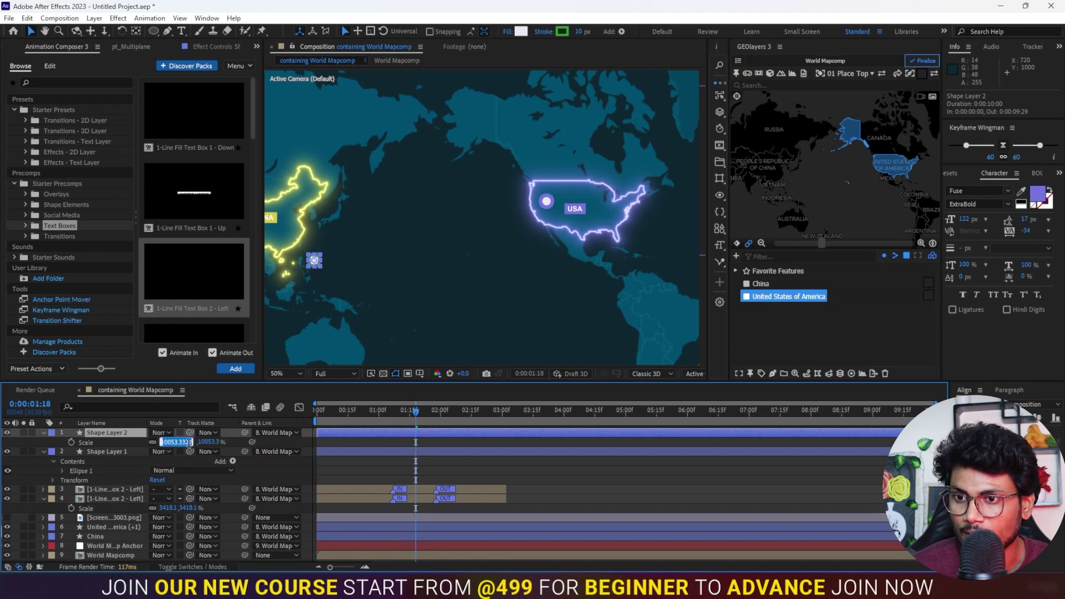
Shrink the China dot slightly, then set Shape Layer 2's scale to 5000%.
{"action": "left_click", "coordinate": [360, 480]}
{"action": "left_click_drag", "start_coordinate": [172, 441], "coordinate": [143, 441]}
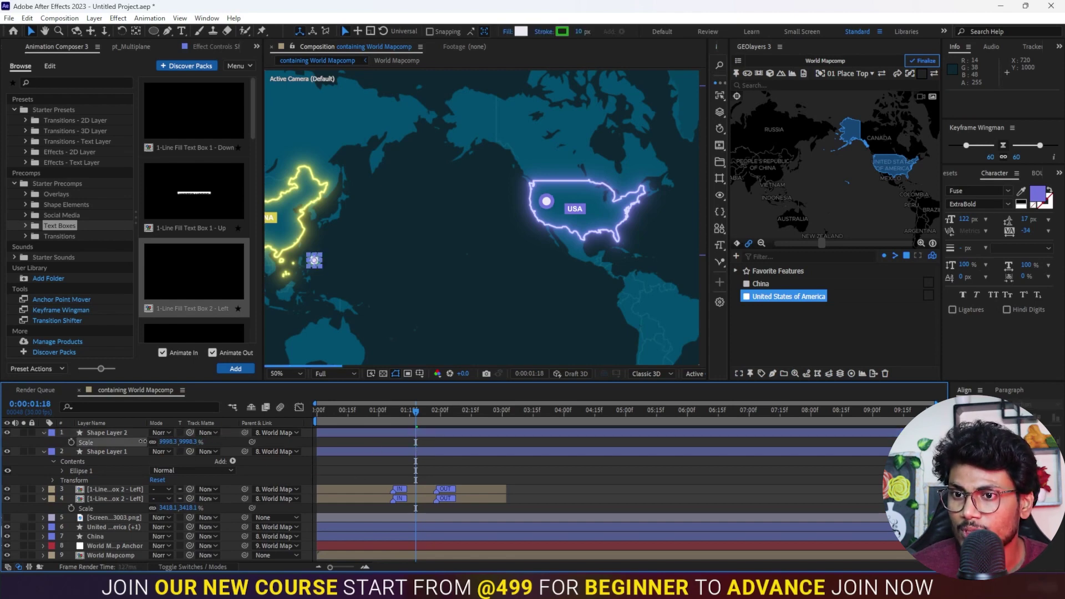
{"action": "left_click", "coordinate": [427, 455]}
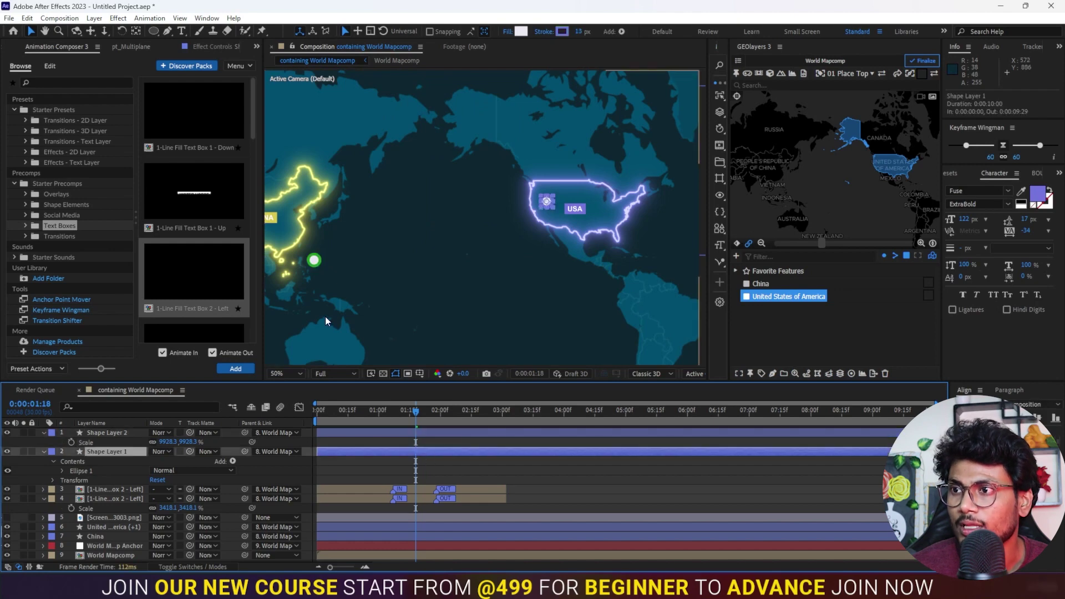
{"action": "left_click", "coordinate": [504, 471]}
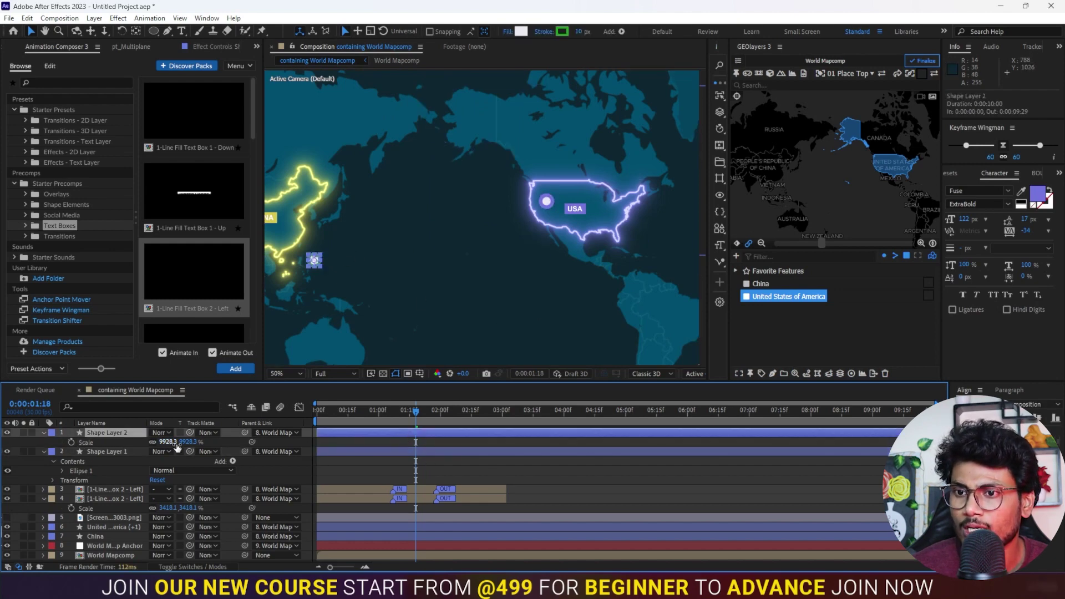
{"action": "key", "text": "Return"}
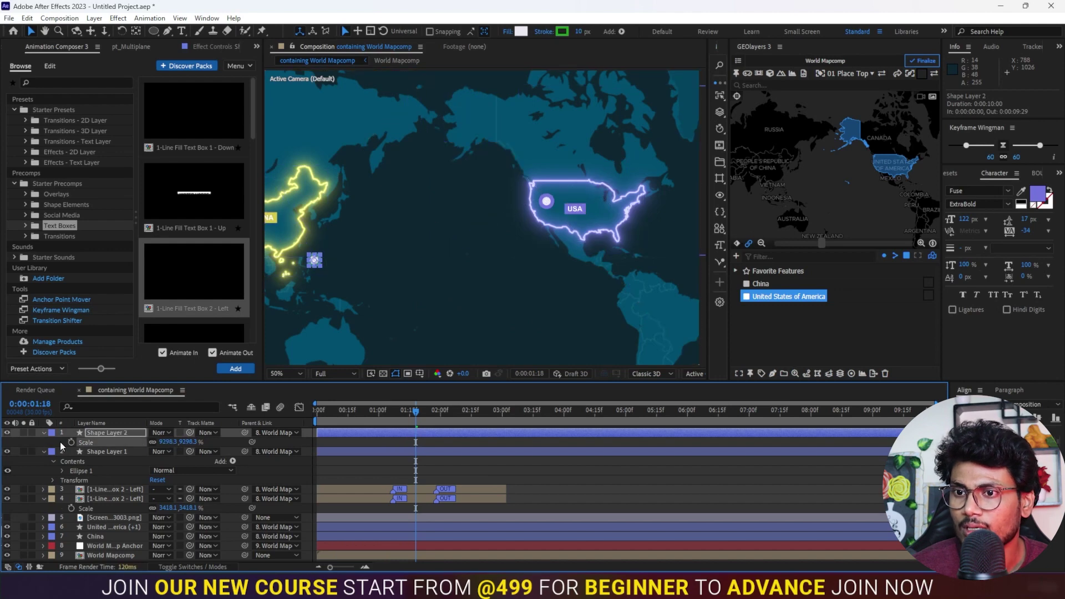
{"action": "left_click", "coordinate": [168, 442]}
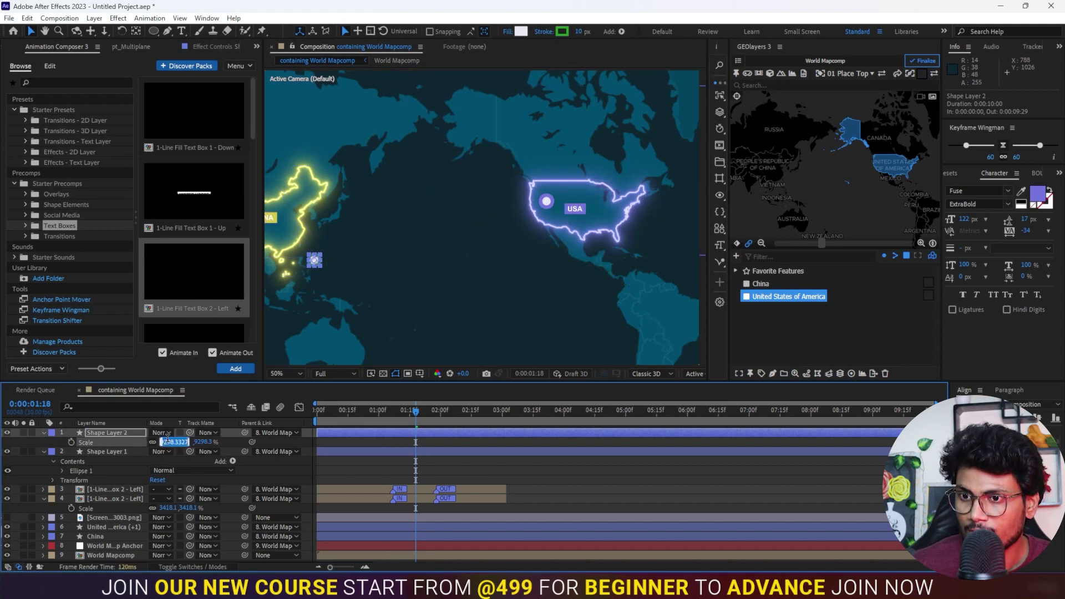
{"action": "type", "text": "0"}
{"action": "key", "text": "Return"}
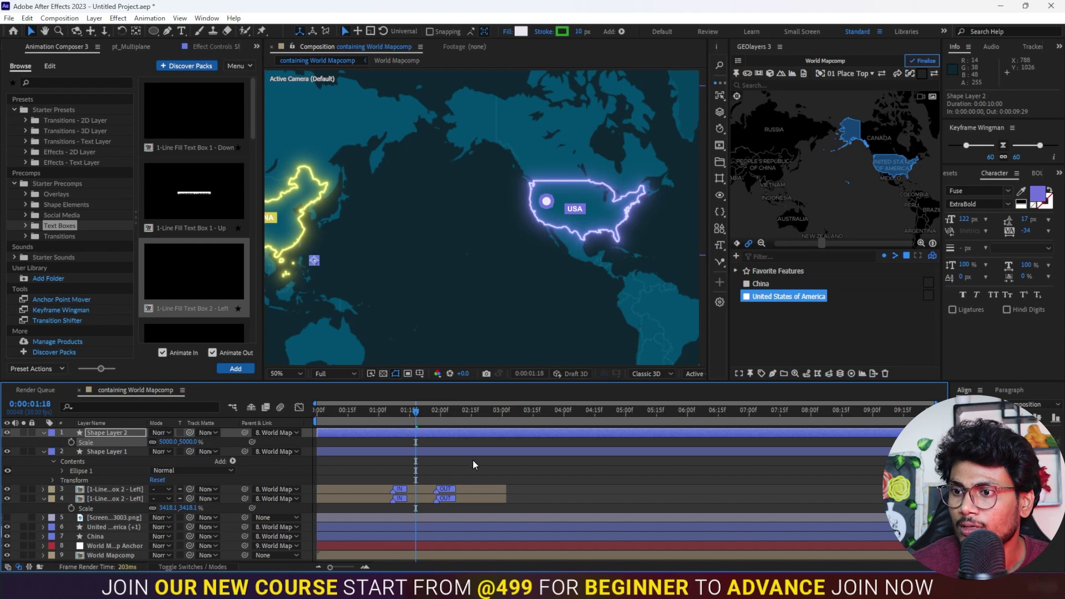
Change Shape Layer 2's scale to 8000%.
{"action": "left_click", "coordinate": [477, 475]}
{"action": "left_click", "coordinate": [437, 434]}
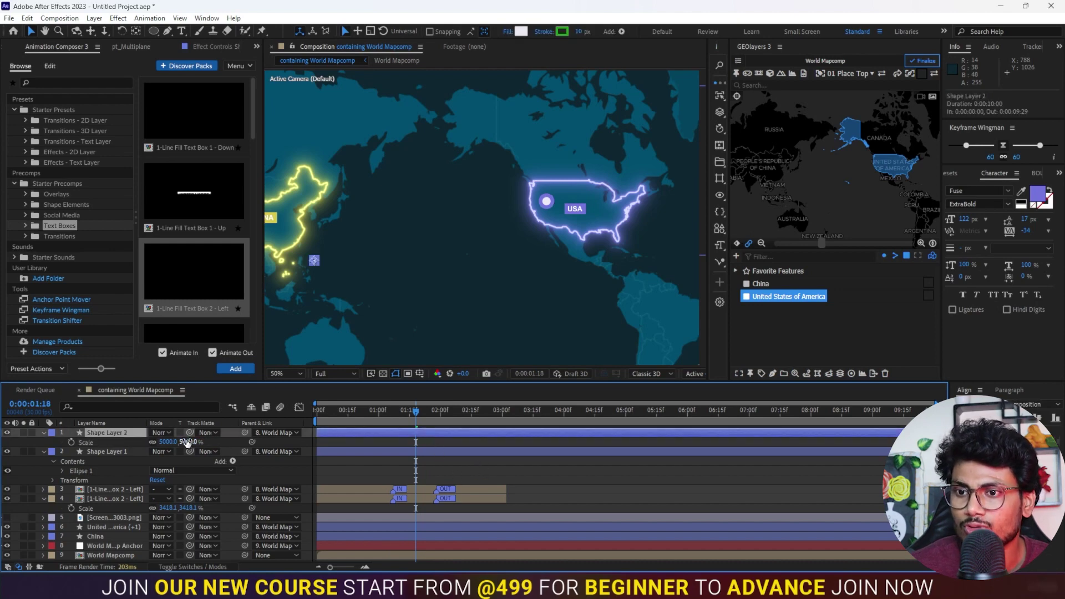
{"action": "left_click", "coordinate": [167, 441]}
{"action": "type", "text": "80"}
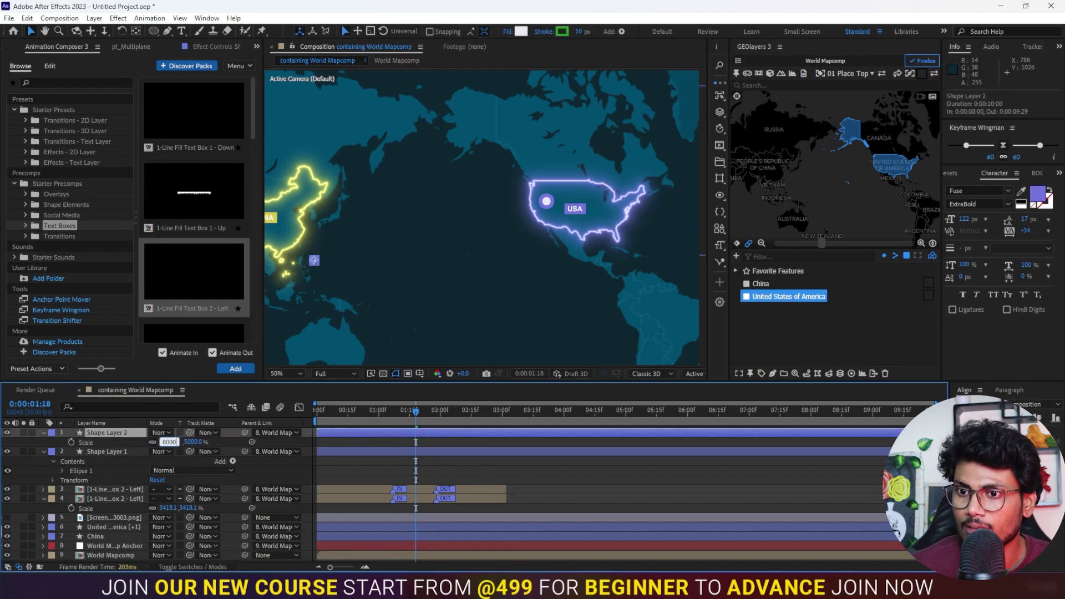
{"action": "key", "text": "Return"}
{"action": "left_click", "coordinate": [481, 471]}
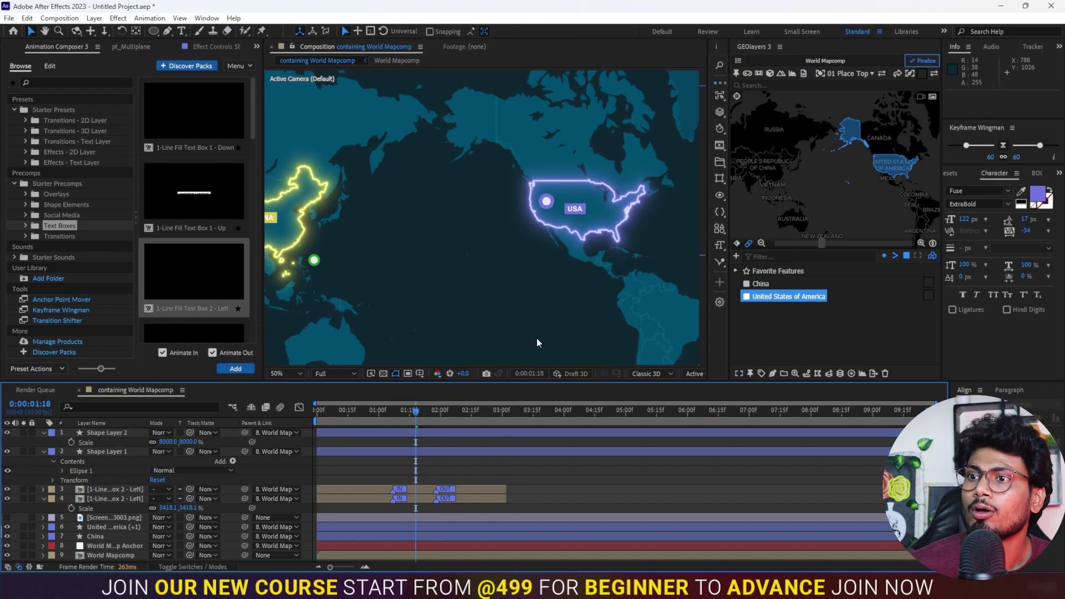
{"action": "left_click", "coordinate": [167, 31]}
Draw a Pen line from the USA dot to the green China dot and parent it to 9. World Mapcomp Anchor.
{"action": "left_click", "coordinate": [547, 202]}
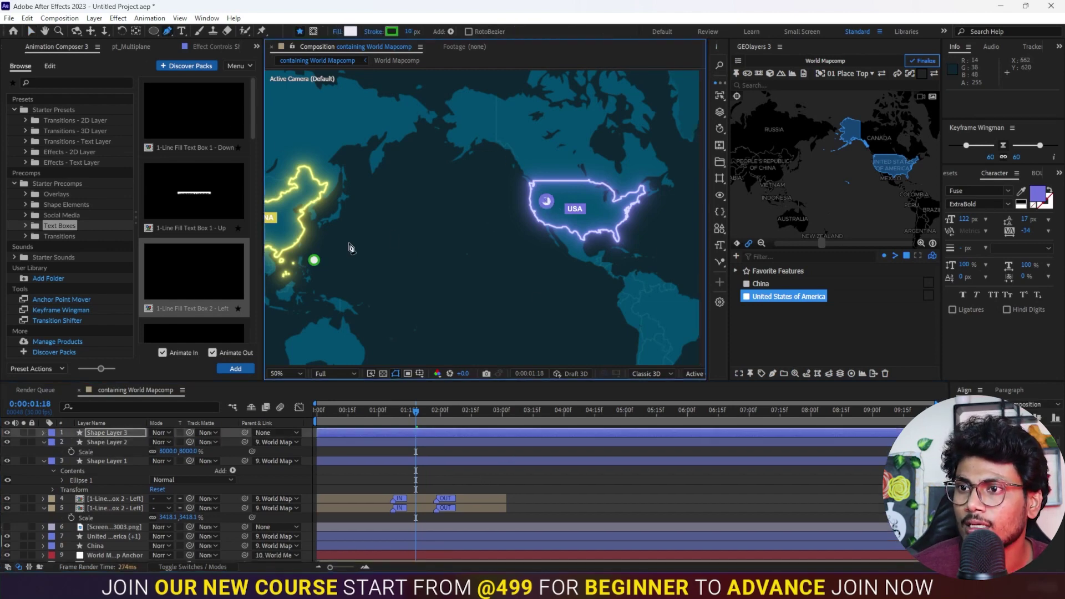
{"action": "left_click", "coordinate": [314, 260]}
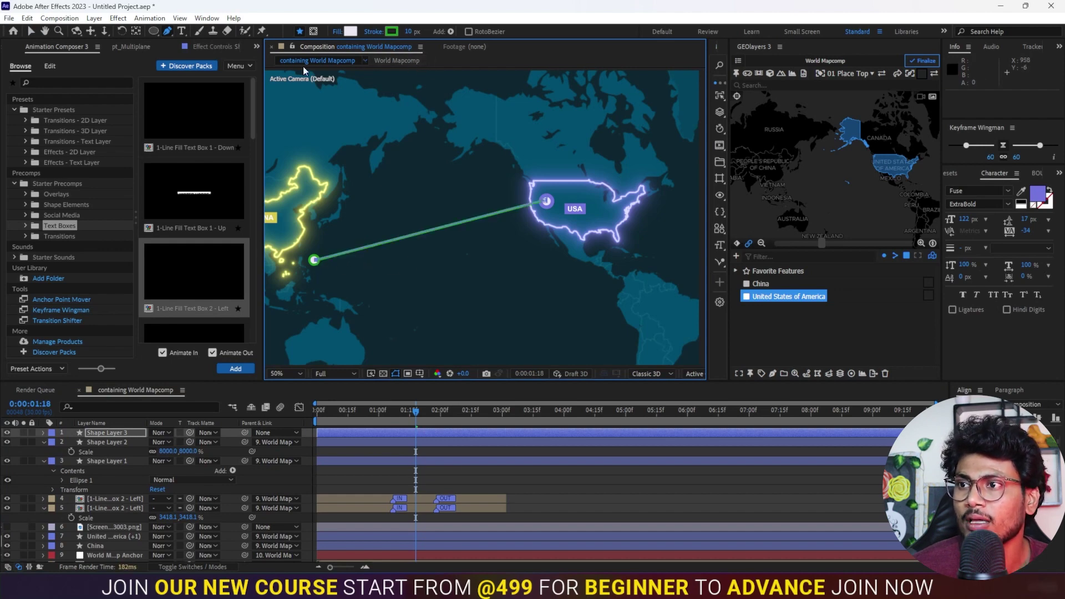
{"action": "left_click", "coordinate": [267, 435]}
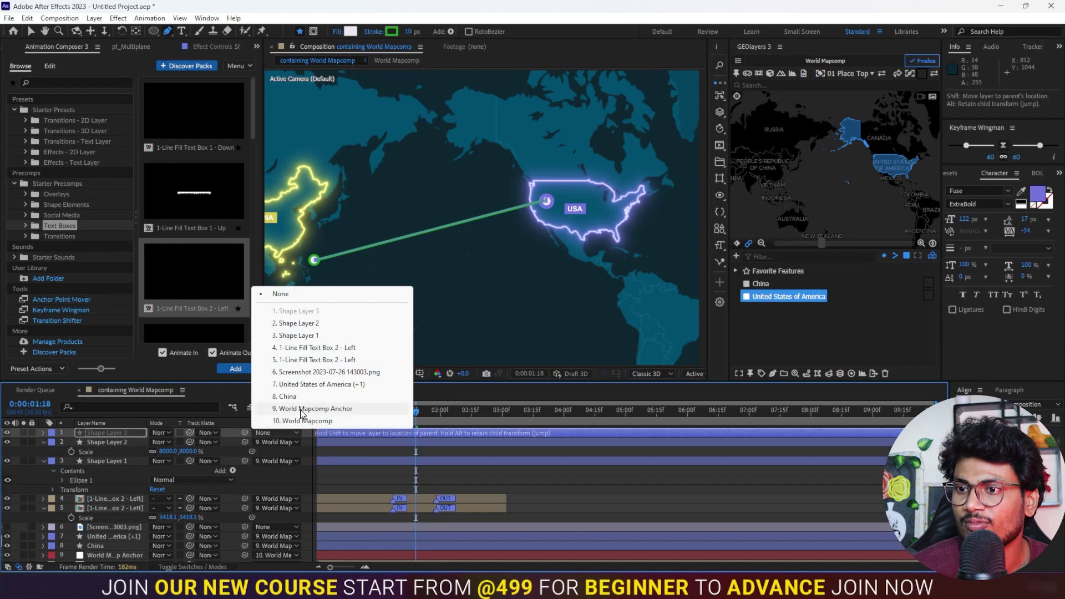
{"action": "left_click", "coordinate": [302, 411]}
{"action": "left_click", "coordinate": [478, 461]}
{"action": "left_click", "coordinate": [422, 435]}
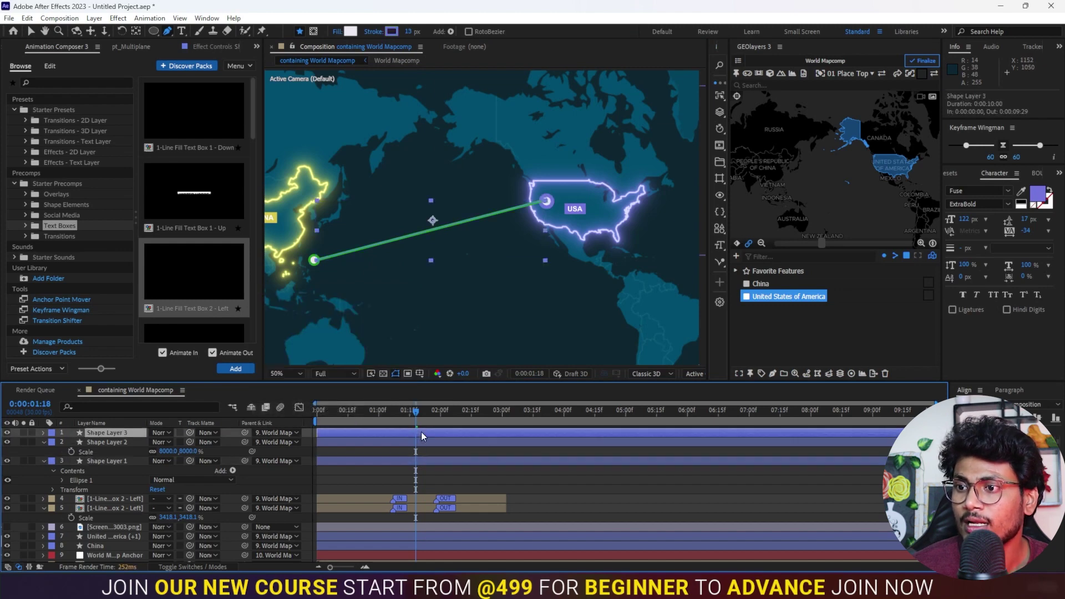
{"action": "key", "text": "ctrl+space"}
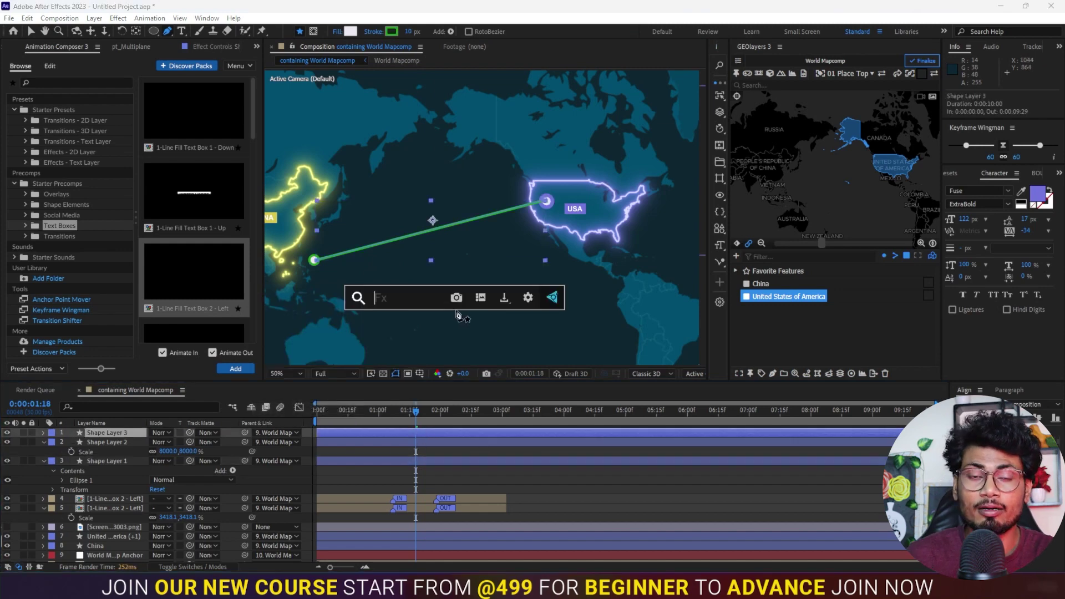
Apply Gradient Ramp to the line, start it at the USA pin with the outline's purple.
{"action": "type", "text": "gra"}
{"action": "key", "text": "Return"}
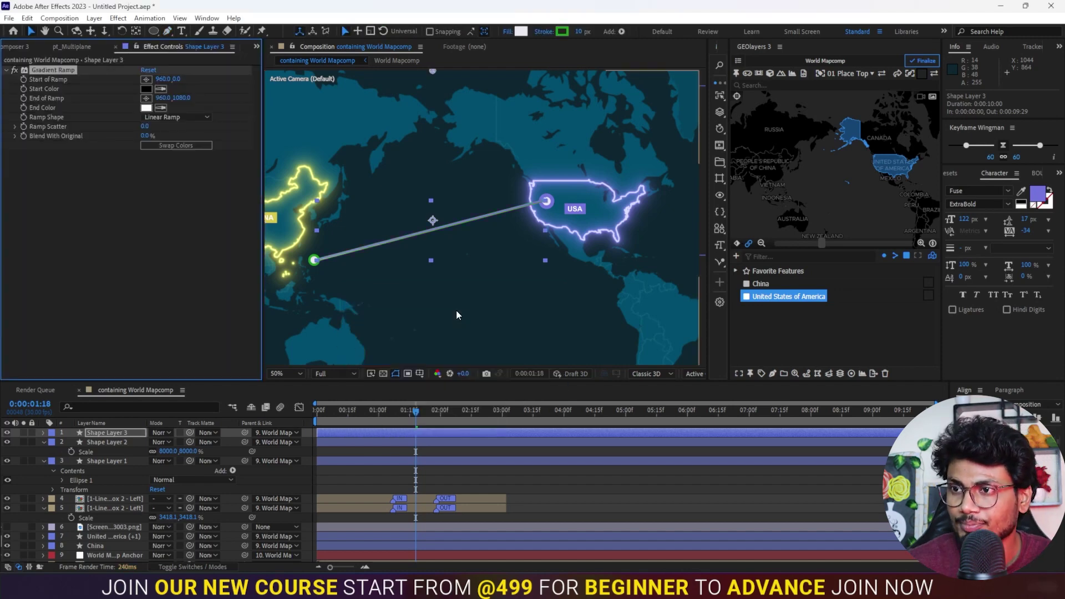
{"action": "key", "text": "v"}
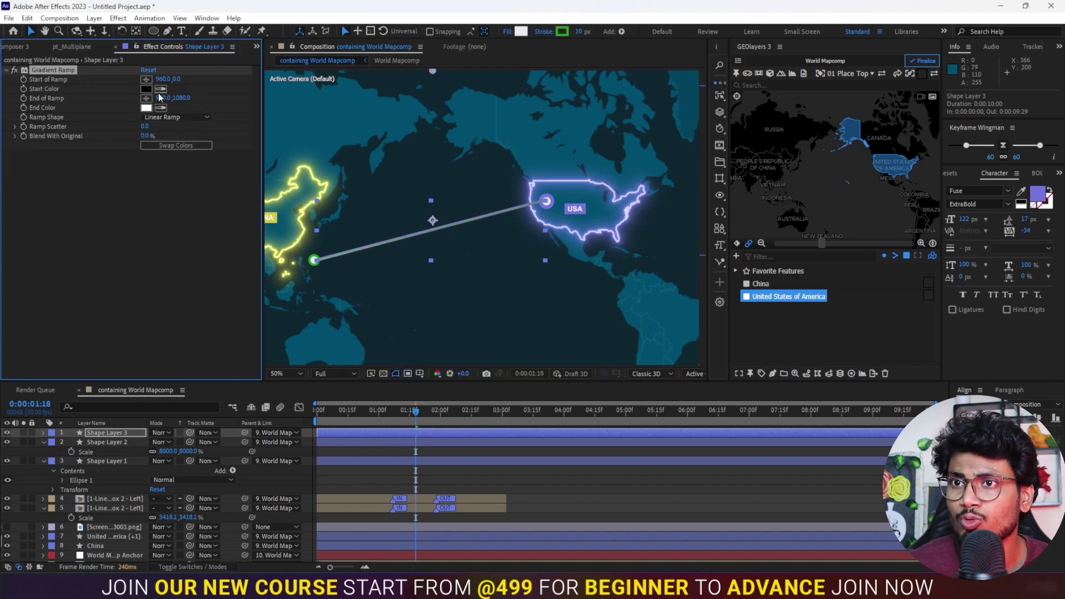
{"action": "left_click_drag", "start_coordinate": [434, 75], "coordinate": [548, 206]}
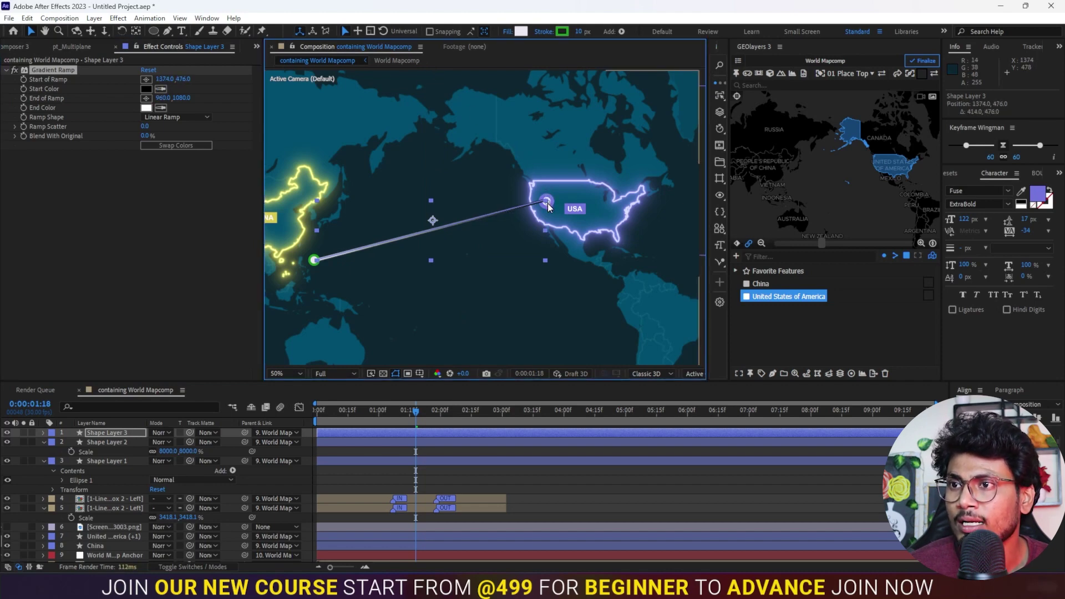
{"action": "left_click", "coordinate": [160, 89]}
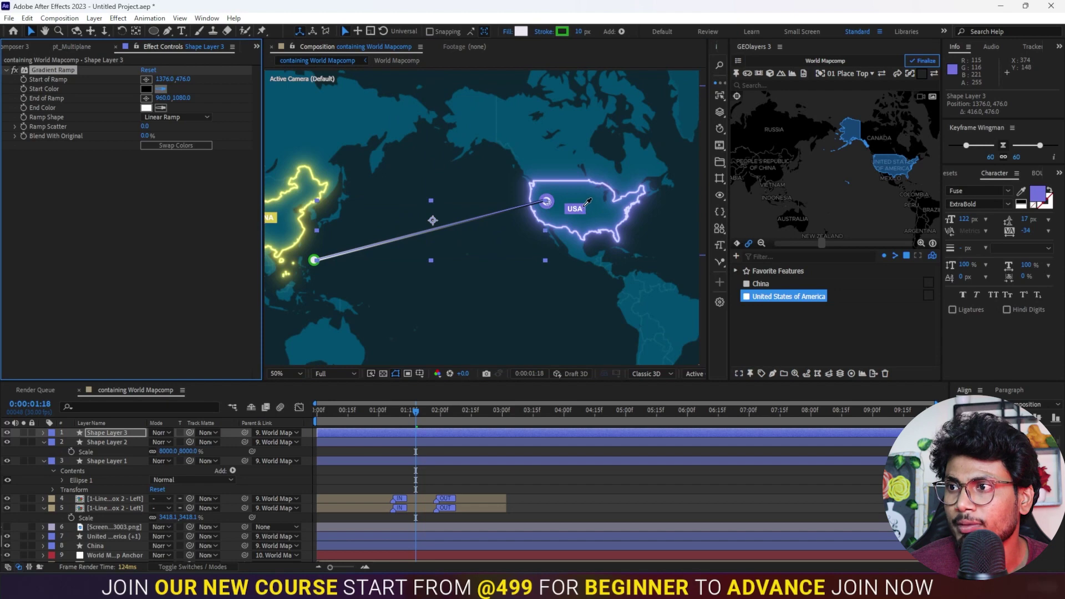
{"action": "left_click", "coordinate": [587, 203]}
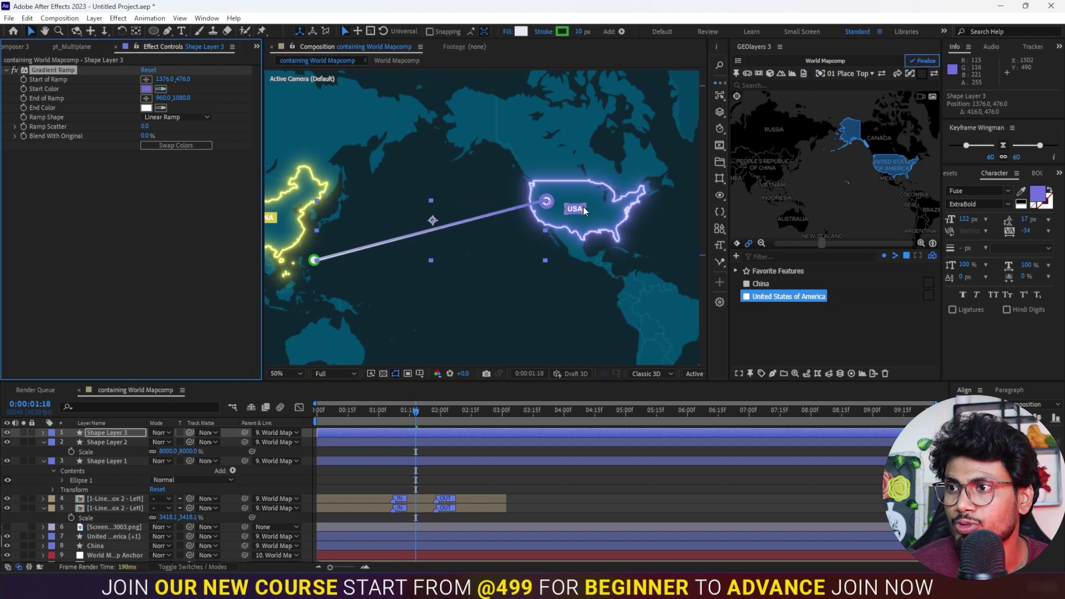
Sample the China marker's green as the end colour and move the ramp end to China.
{"action": "left_click", "coordinate": [315, 260]}
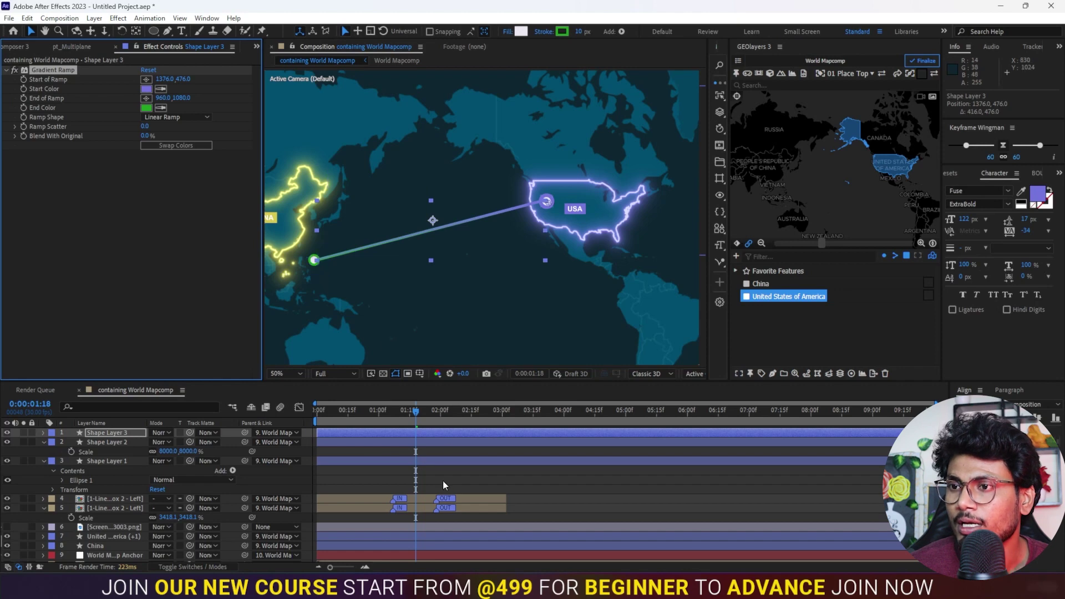
{"action": "key", "text": "comma"}
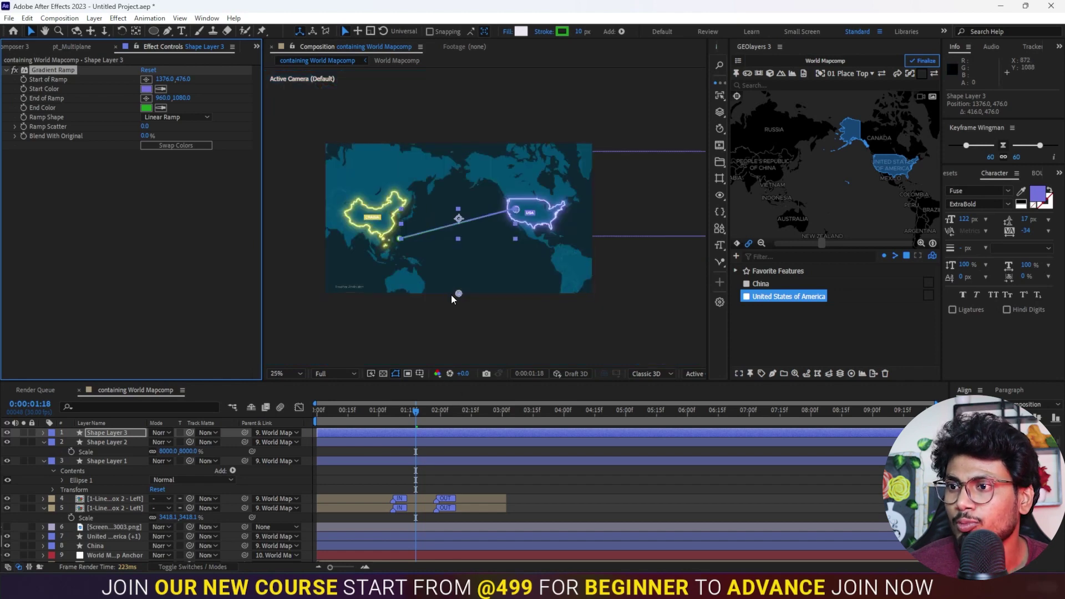
{"action": "left_click_drag", "start_coordinate": [450, 289], "coordinate": [394, 238]}
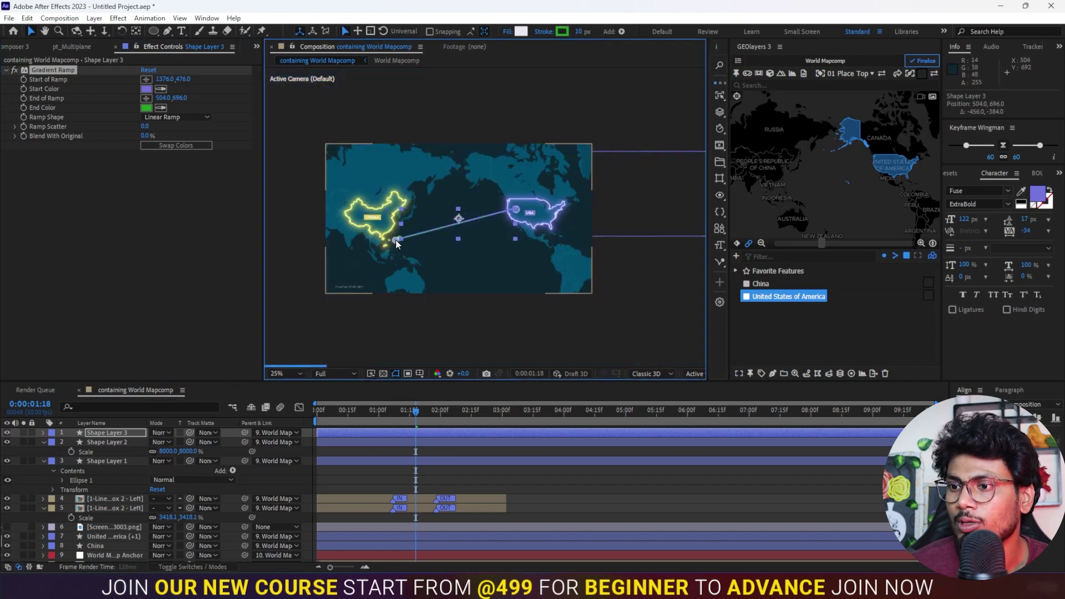
{"action": "left_click", "coordinate": [465, 475]}
{"action": "scroll", "coordinate": [461, 250], "scroll_direction": "up", "scroll_amount": 2}
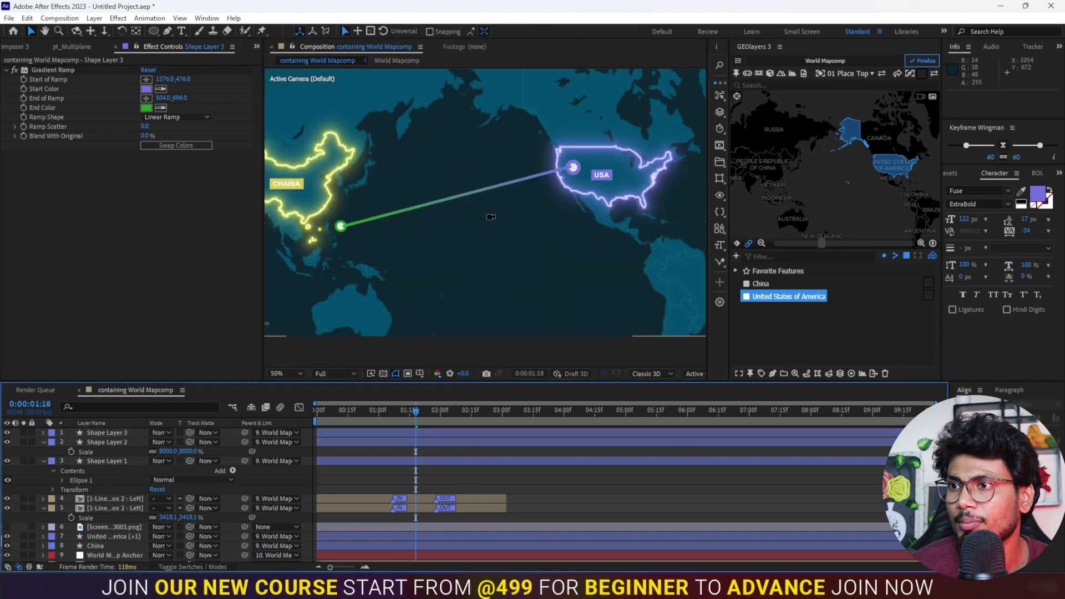
{"action": "left_click", "coordinate": [438, 432]}
{"action": "key", "text": "ctrl+space"}
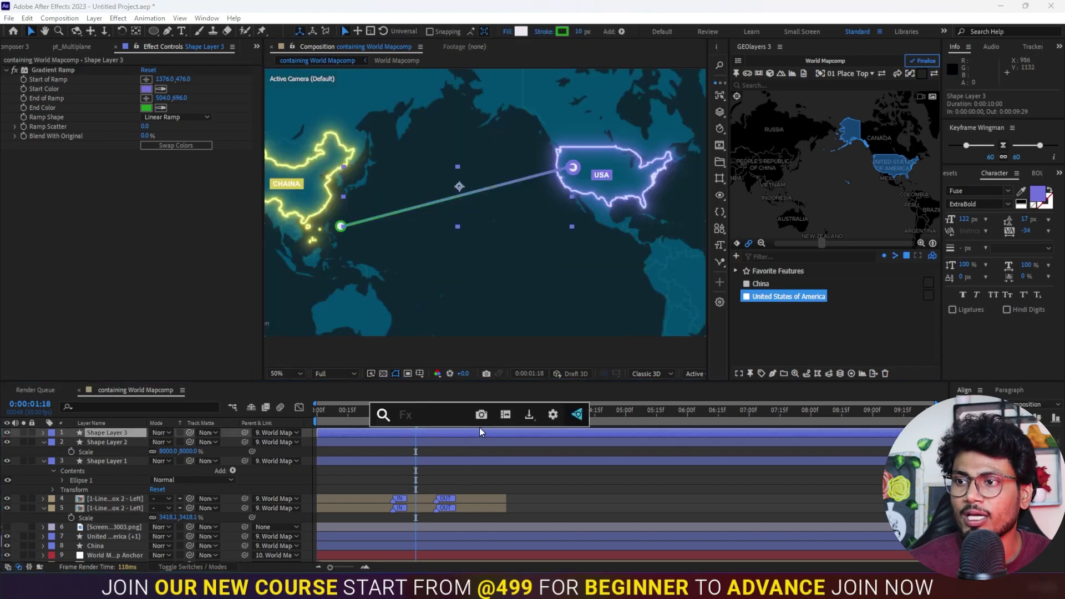
Apply Deep Glow to Shape Layer 3 at radius 100, then reduce the radius to 50.
{"action": "type", "text": "deep"}
{"action": "key", "text": "Return"}
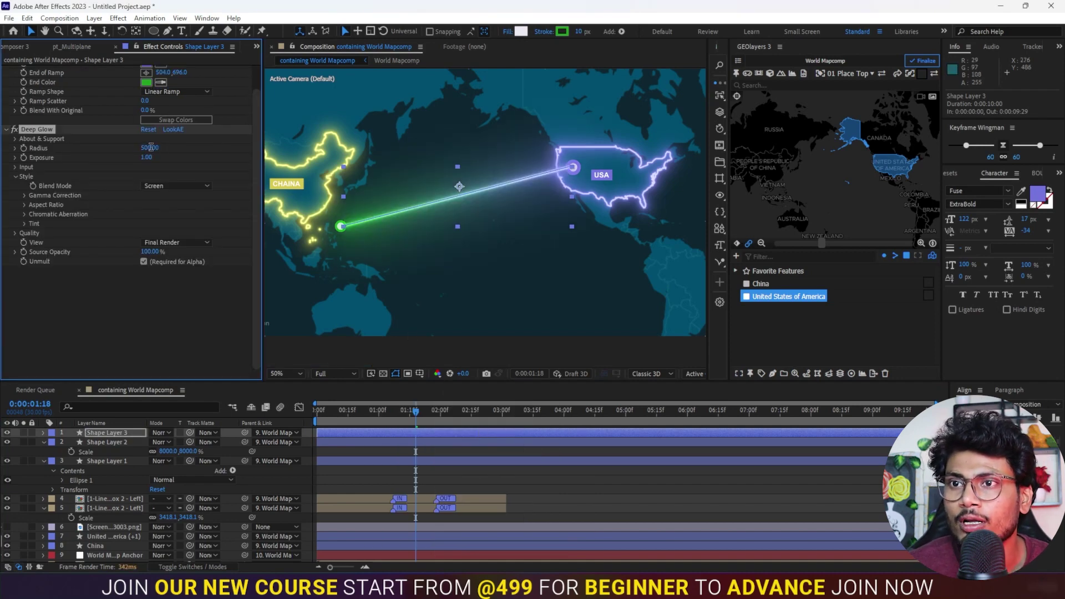
{"action": "type", "text": "100"}
{"action": "key", "text": "Return"}
{"action": "left_click", "coordinate": [464, 481]}
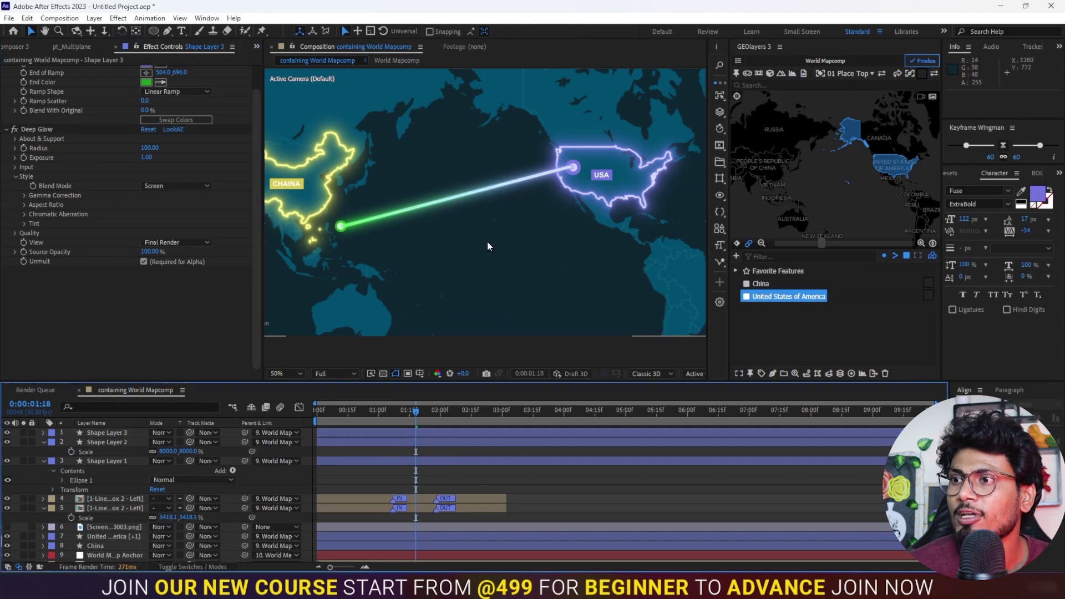
{"action": "left_click", "coordinate": [368, 432]}
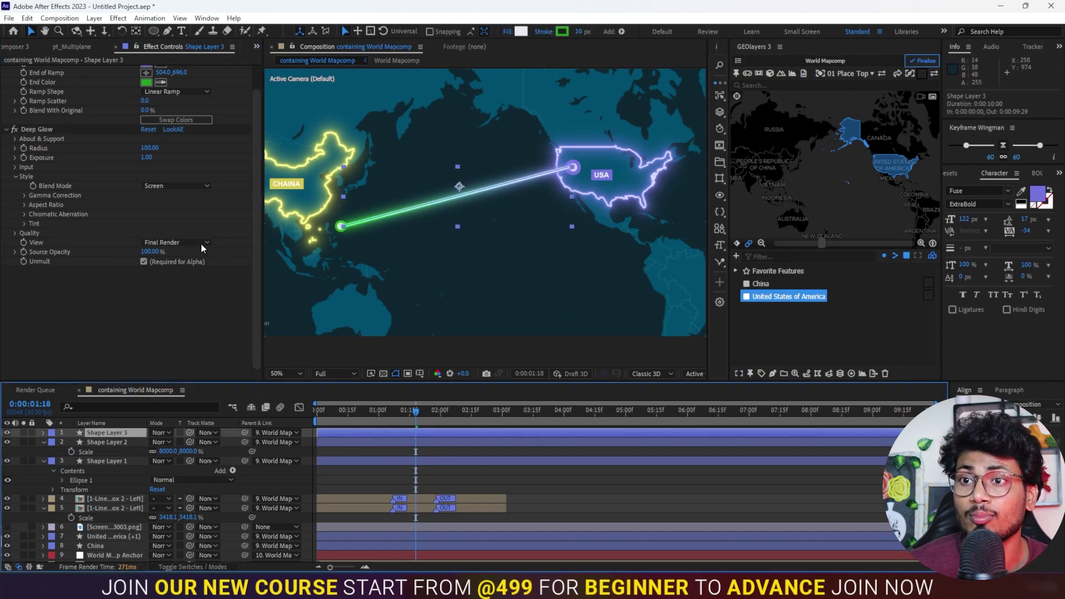
{"action": "left_click", "coordinate": [149, 148]}
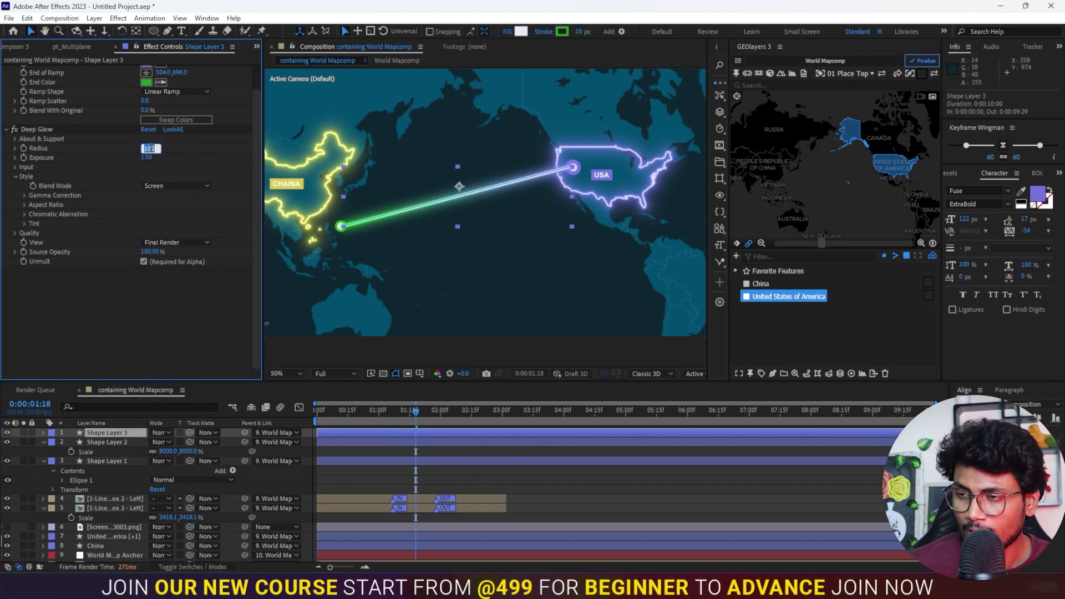
{"action": "type", "text": "50"}
{"action": "key", "text": "Return"}
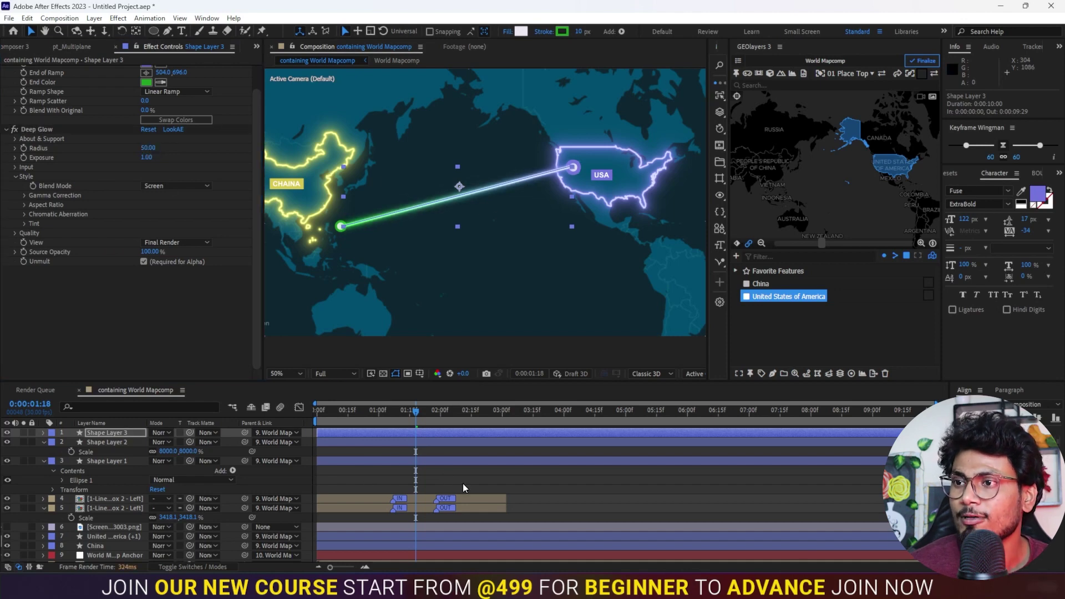
{"action": "left_click", "coordinate": [411, 435]}
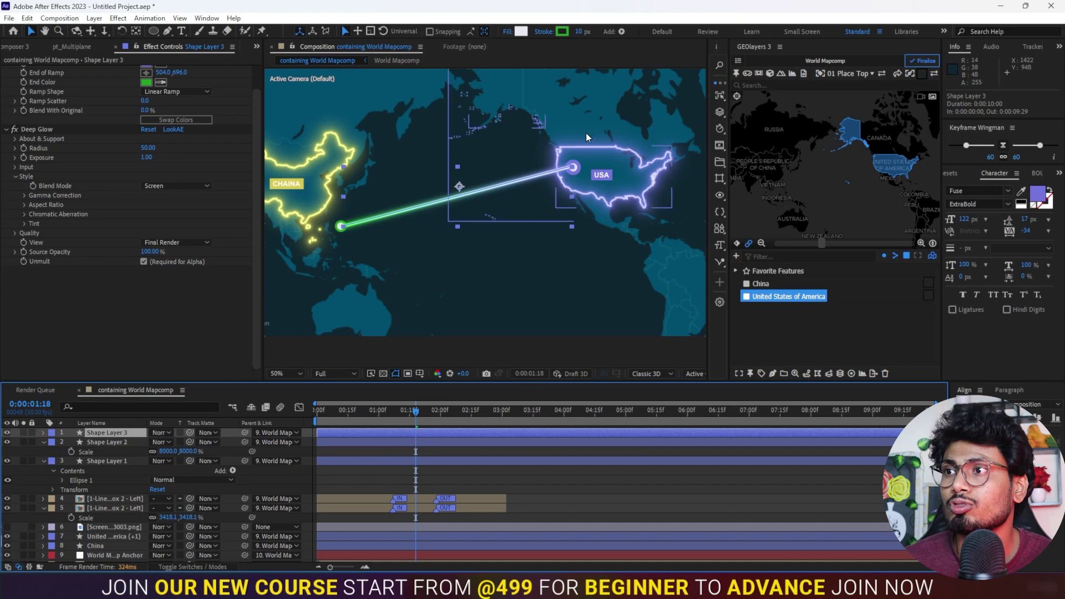
Add Trim Paths to the line and keyframe its End from 0% at 1:18 to 100% at 2:04.
{"action": "left_click", "coordinate": [622, 32]}
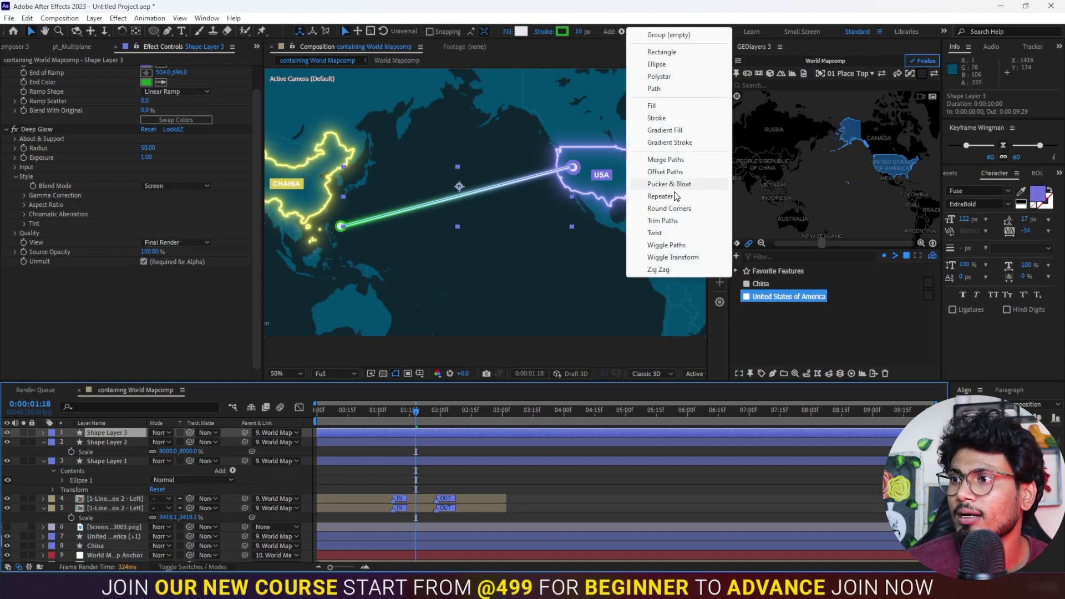
{"action": "left_click", "coordinate": [669, 220]}
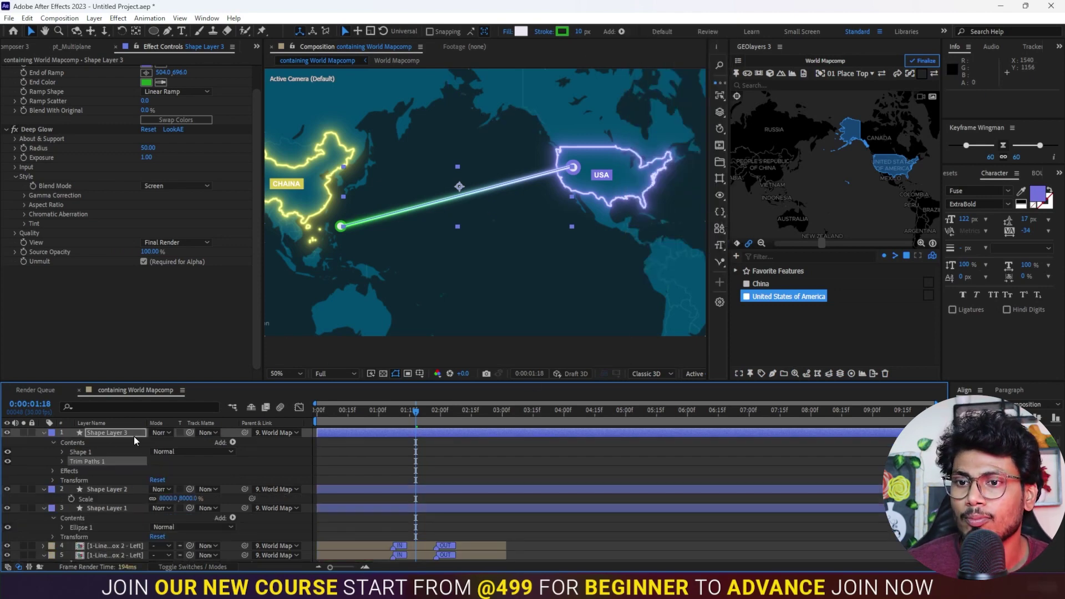
{"action": "left_click", "coordinate": [62, 462]}
{"action": "left_click", "coordinate": [81, 479]}
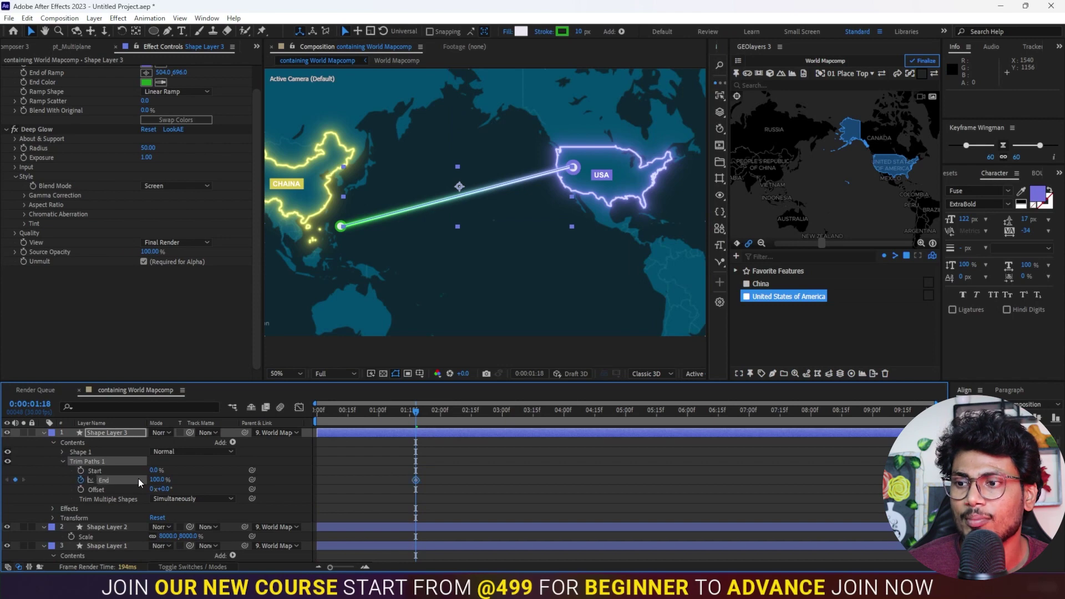
{"action": "left_click_drag", "start_coordinate": [418, 480], "coordinate": [486, 480]}
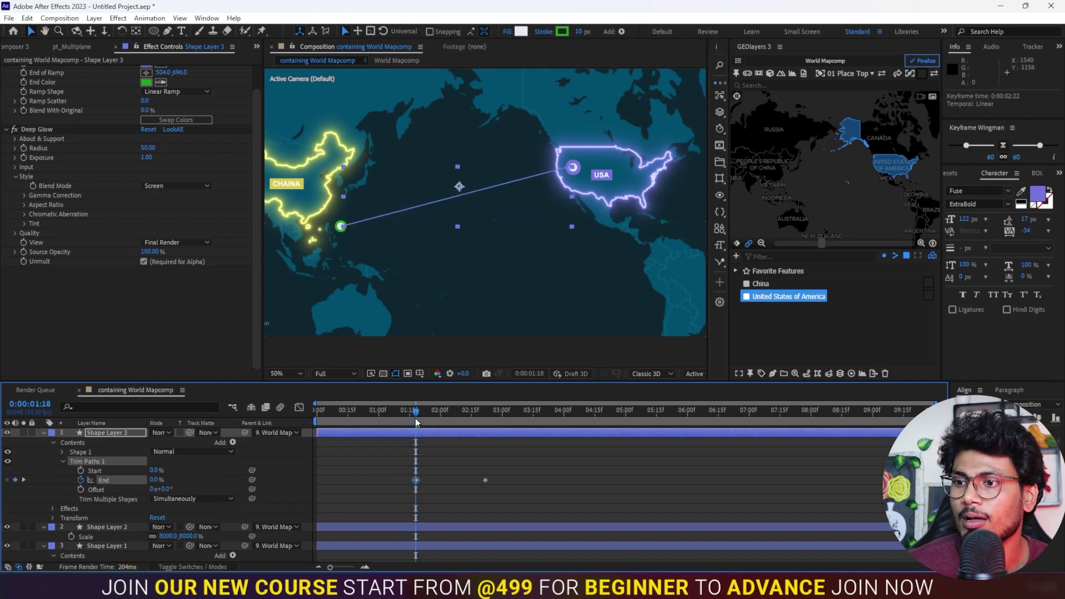
{"action": "key", "text": "space"}
{"action": "left_click_drag", "start_coordinate": [415, 412], "coordinate": [291, 428]}
{"action": "left_click", "coordinate": [386, 433]}
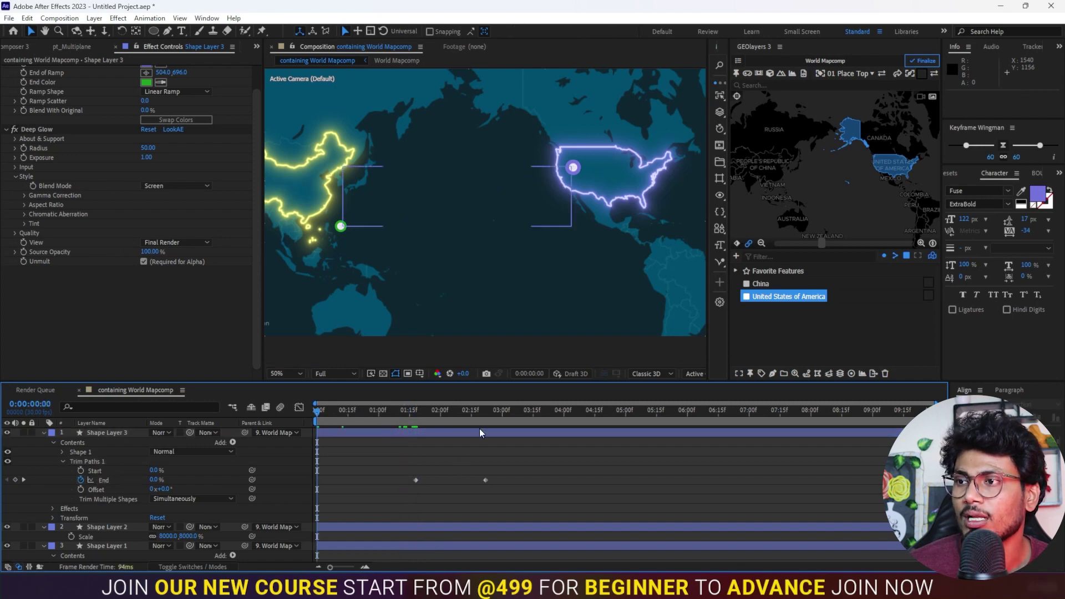
Send Shape Layer 3 beneath Shape Layers 1 and 2 and zoom the viewer to 25%.
{"action": "left_click_drag", "start_coordinate": [837, 176], "coordinate": [850, 172]}
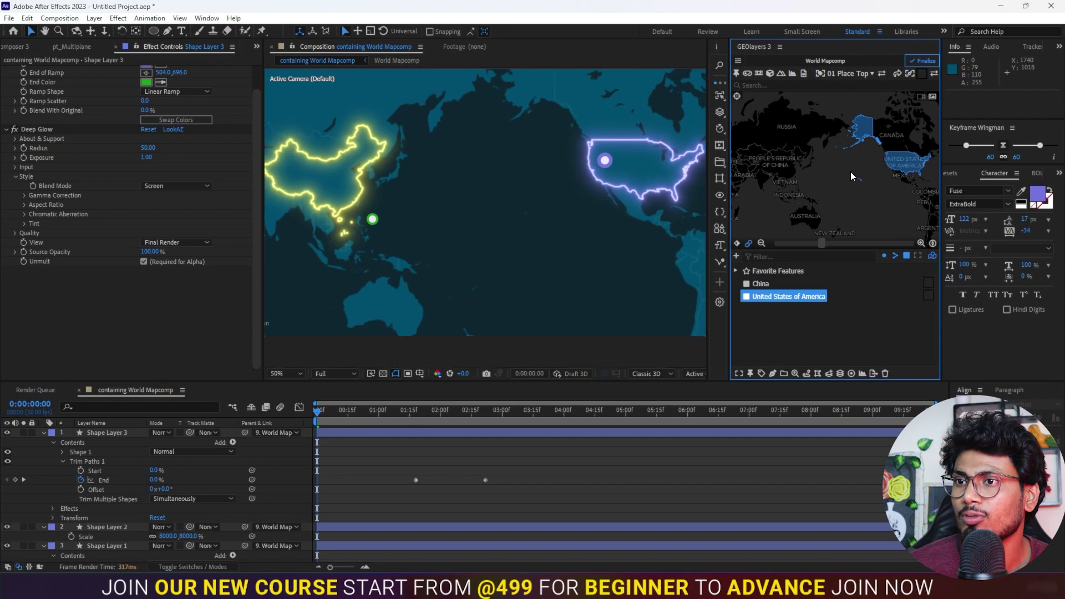
{"action": "left_click", "coordinate": [453, 413]}
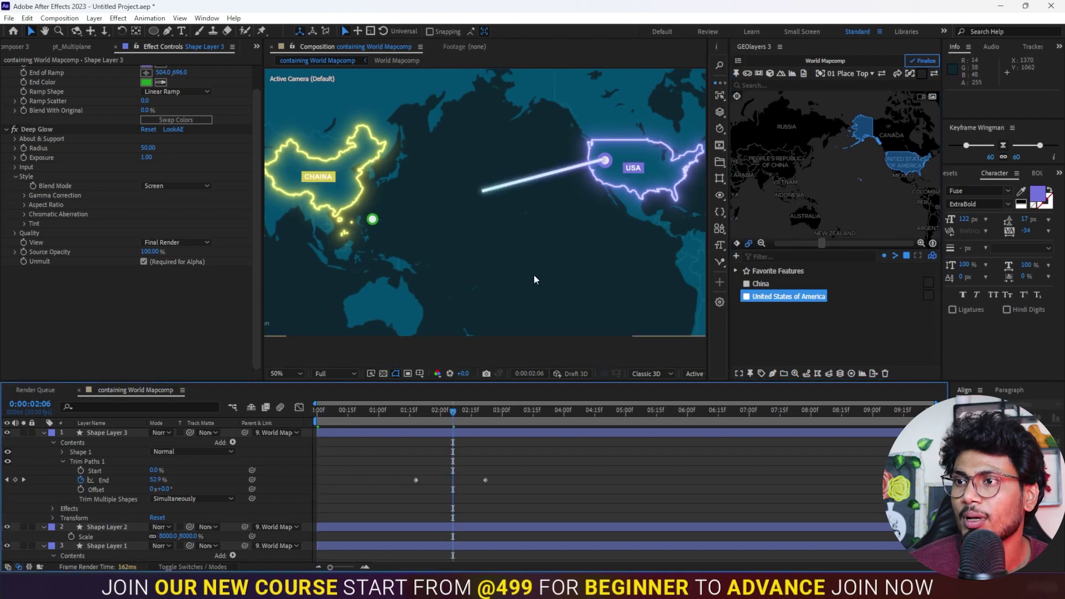
{"action": "left_click_drag", "start_coordinate": [840, 175], "coordinate": [854, 177]}
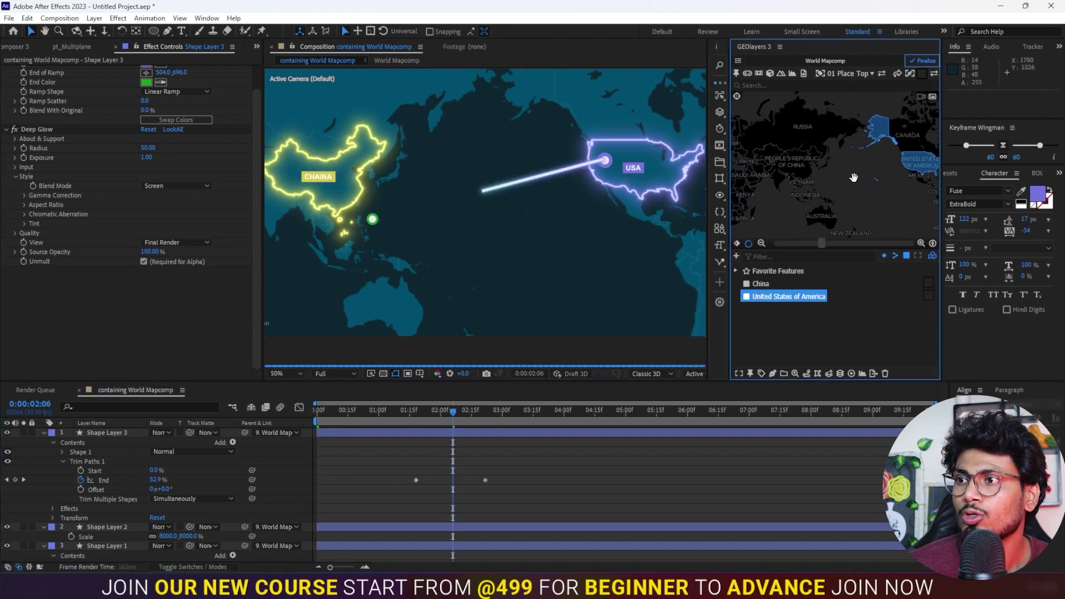
{"action": "left_click", "coordinate": [468, 434]}
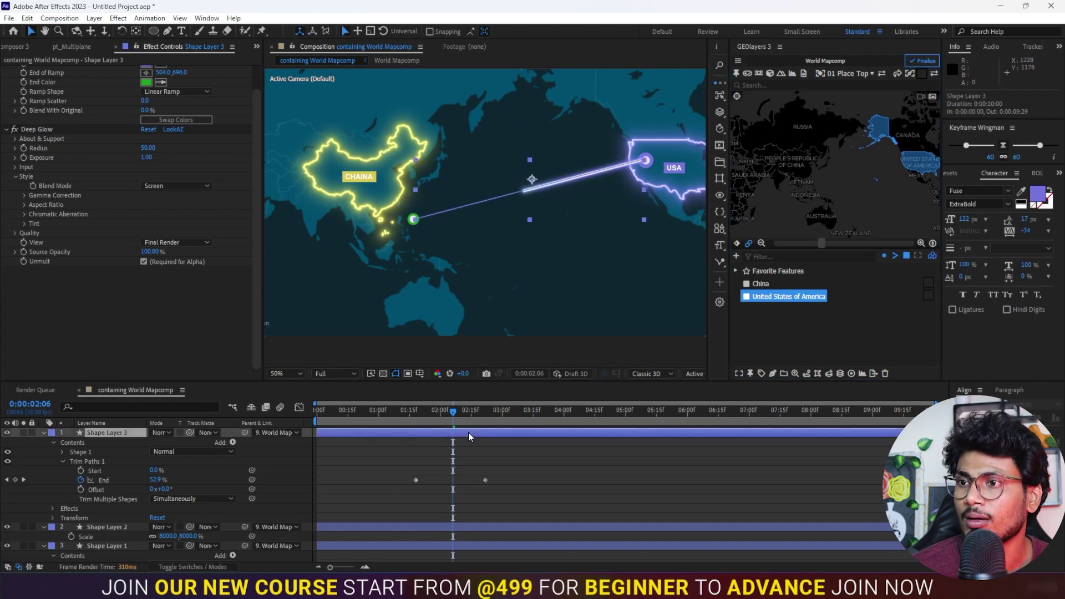
{"action": "scroll", "coordinate": [648, 170], "scroll_direction": "up", "scroll_amount": 2}
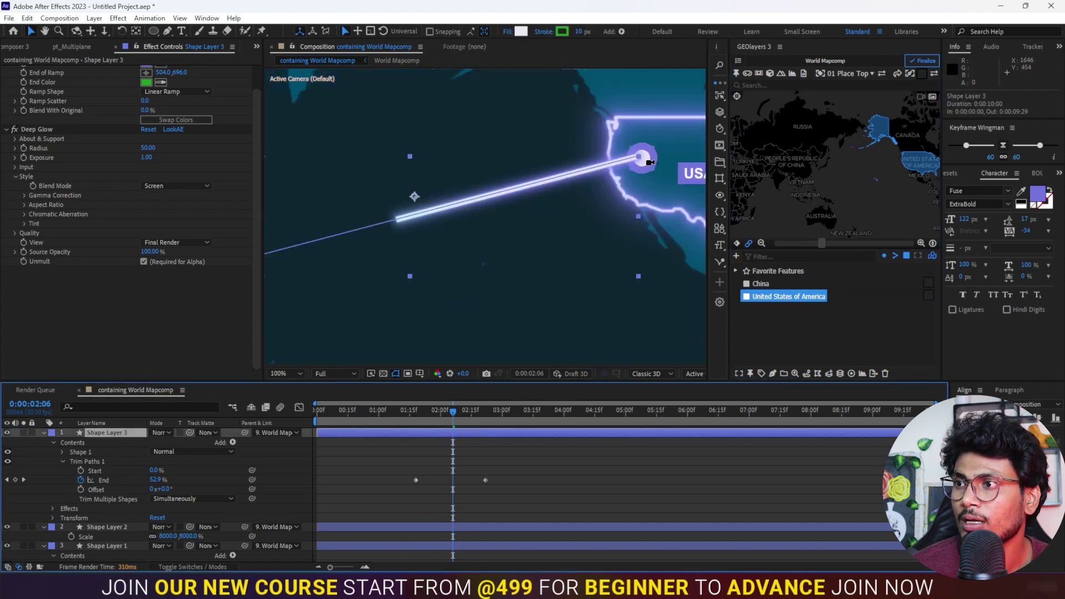
{"action": "left_click", "coordinate": [634, 285]}
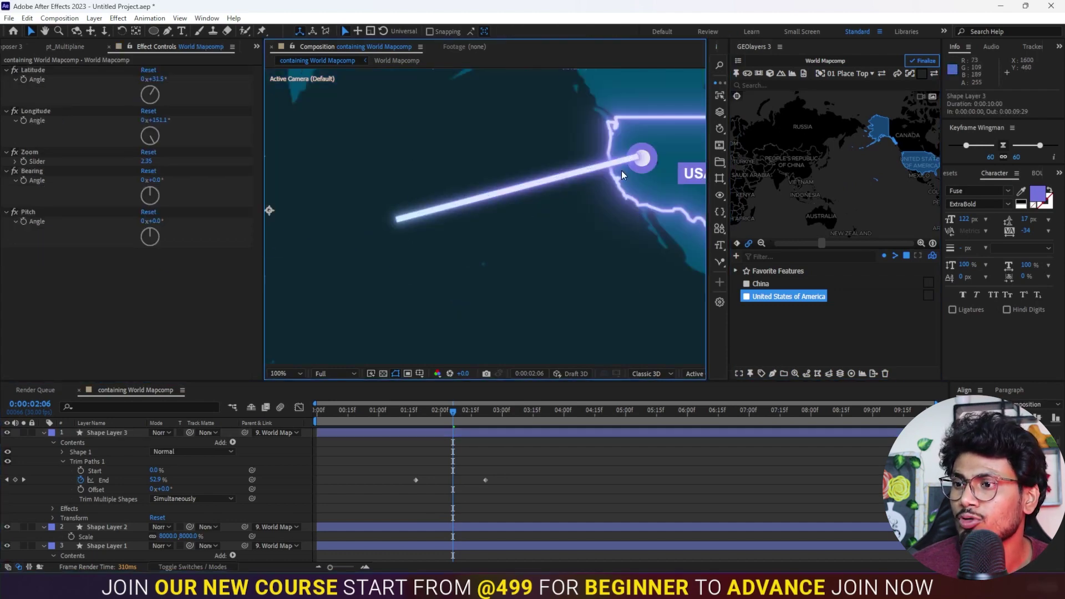
{"action": "left_click", "coordinate": [509, 435]}
{"action": "key", "text": "ctrl+bracketleft"}
{"action": "key", "text": "ctrl+bracketleft"}
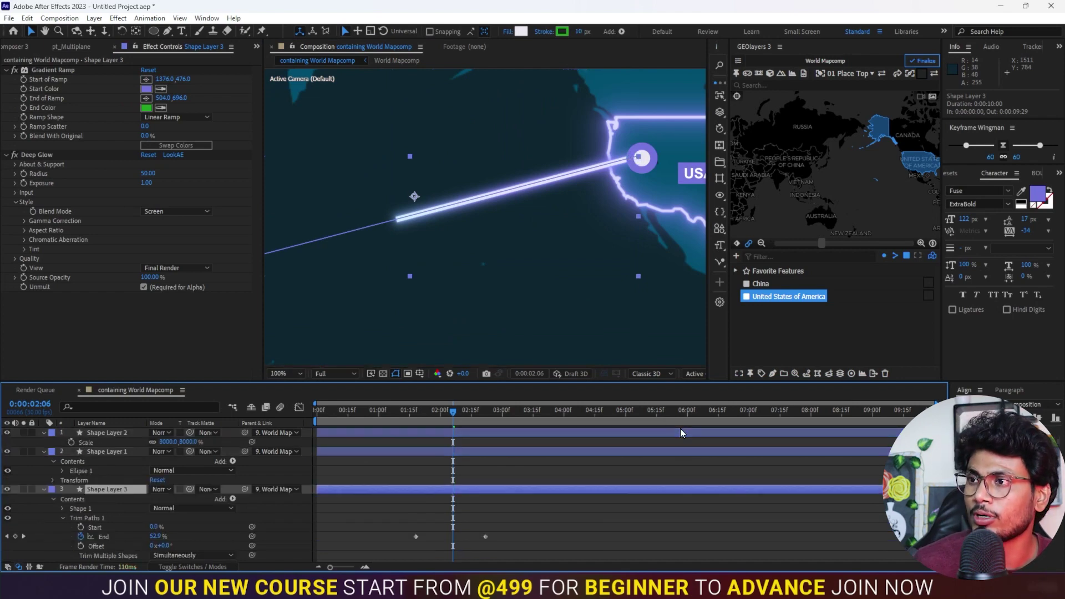
{"action": "scroll", "coordinate": [599, 248], "scroll_direction": "down", "scroll_amount": 4}
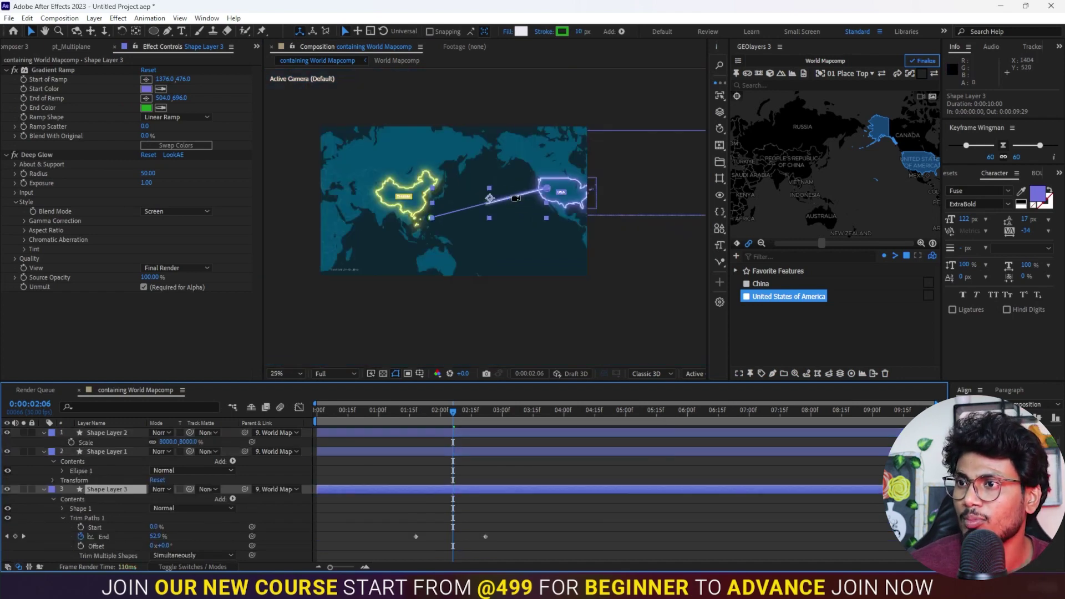
{"action": "left_click", "coordinate": [553, 478]}
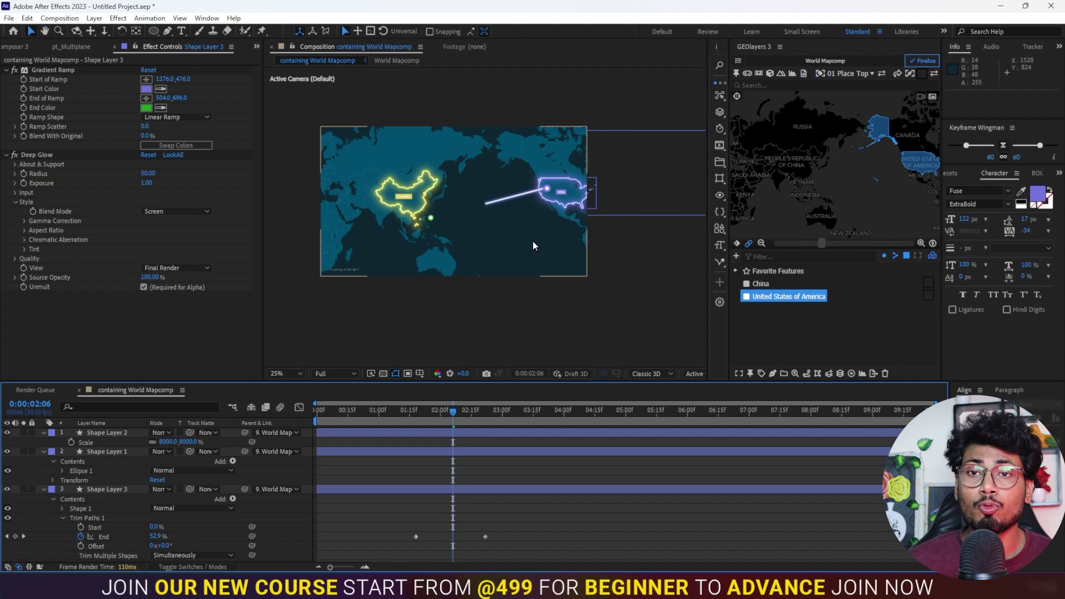
{"action": "left_click_drag", "start_coordinate": [453, 411], "coordinate": [318, 410]}
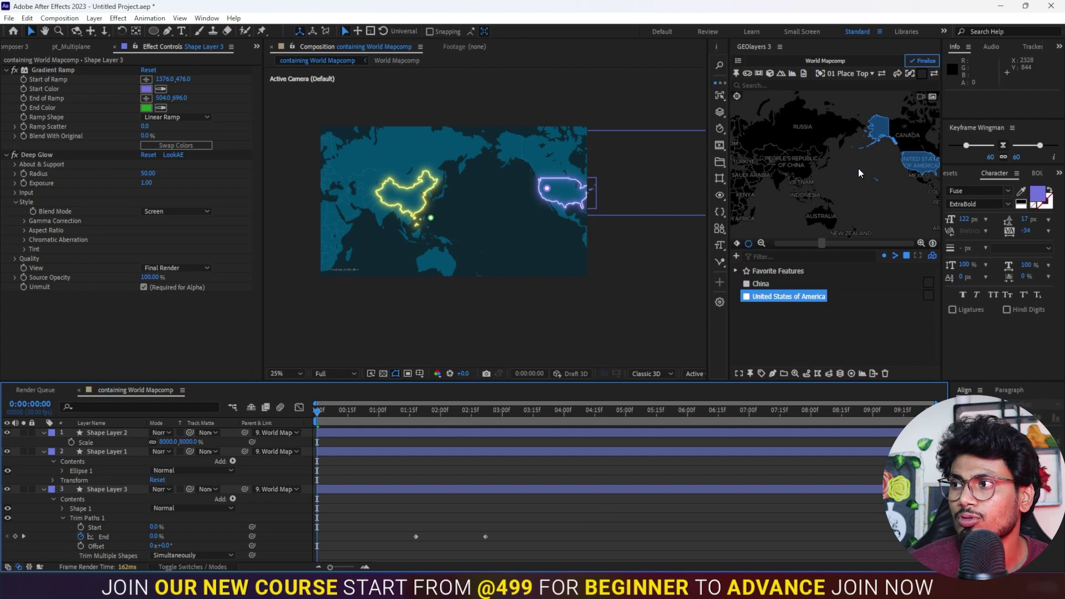
Frame China close up (zoom 3.07, latitude 39.3°, longitude 113.7°) and keyframe the map at 0:00.
{"action": "mouse_move", "coordinate": [823, 177]}
{"action": "left_mouse_down"}
{"action": "mouse_move", "coordinate": [844, 172]}
{"action": "mouse_move", "coordinate": [838, 181]}
{"action": "left_mouse_up"}
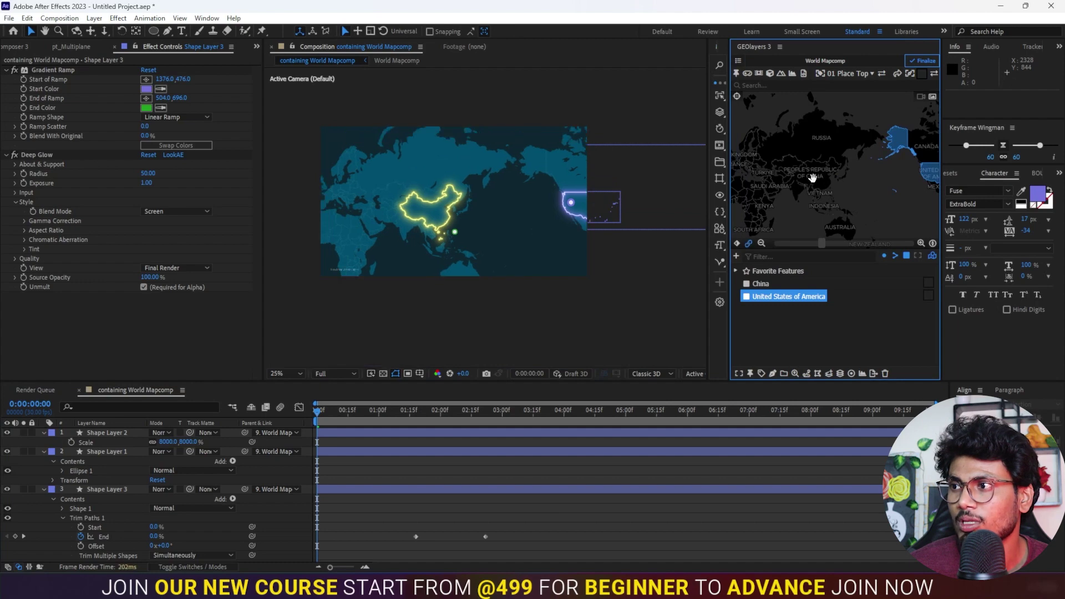
{"action": "scroll", "coordinate": [808, 177], "scroll_direction": "up", "scroll_amount": 3}
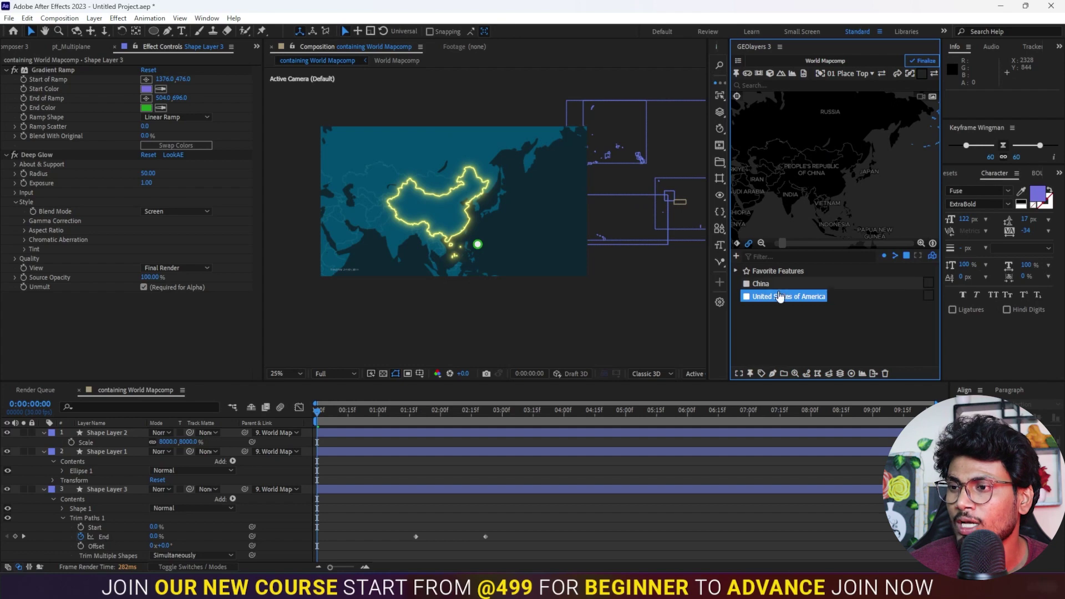
{"action": "left_click", "coordinate": [714, 297]}
{"action": "left_click", "coordinate": [737, 245]}
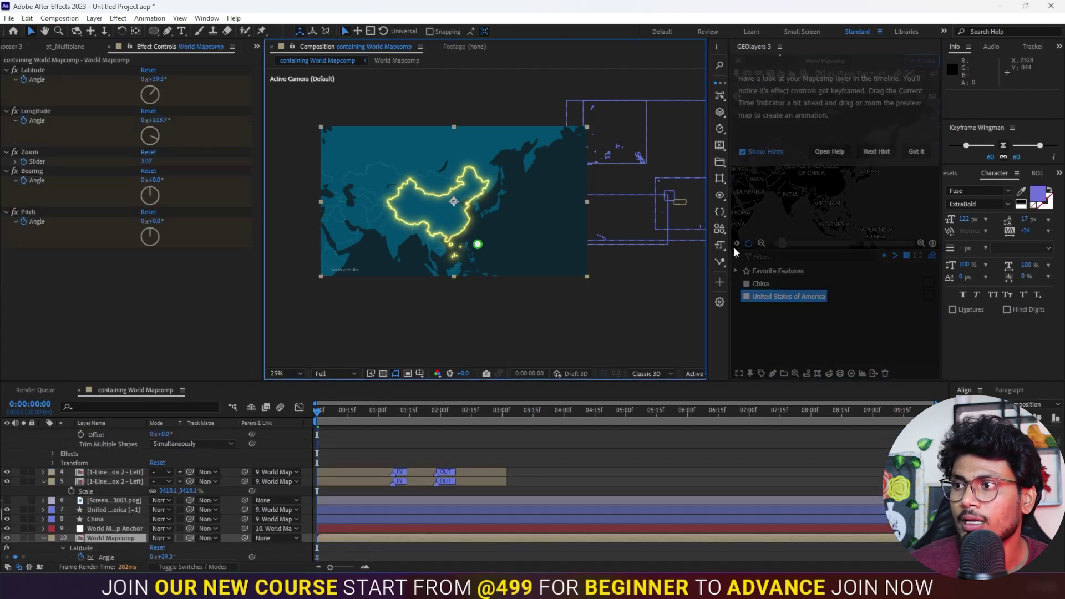
{"action": "left_click", "coordinate": [917, 168]}
At 0:29, pull the map back to show both China and the USA.
{"action": "left_click_drag", "start_coordinate": [328, 413], "coordinate": [377, 416]}
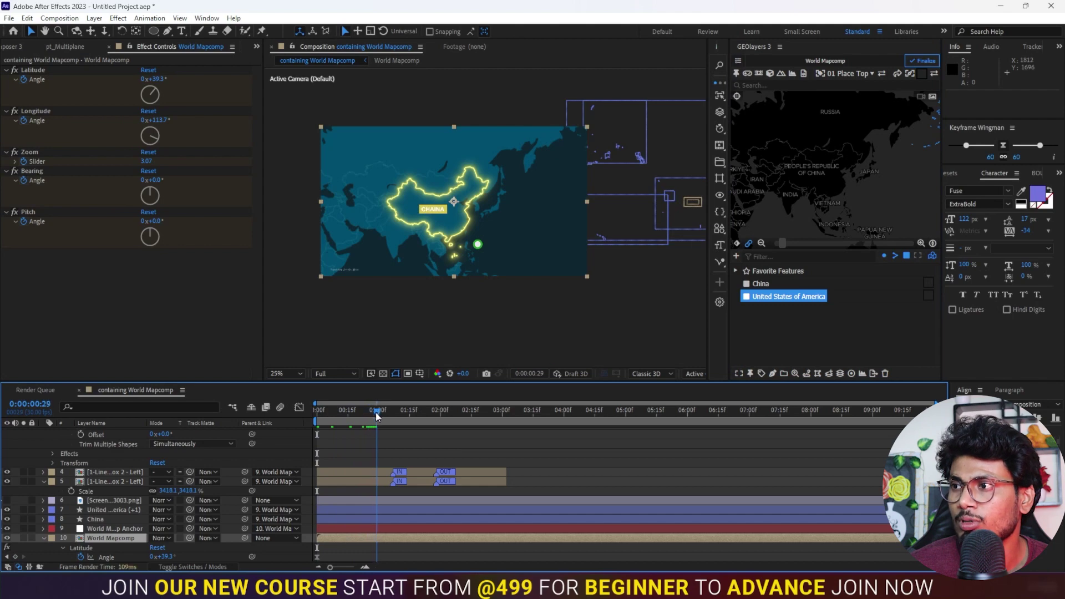
{"action": "scroll", "coordinate": [823, 180], "scroll_direction": "down", "scroll_amount": 3}
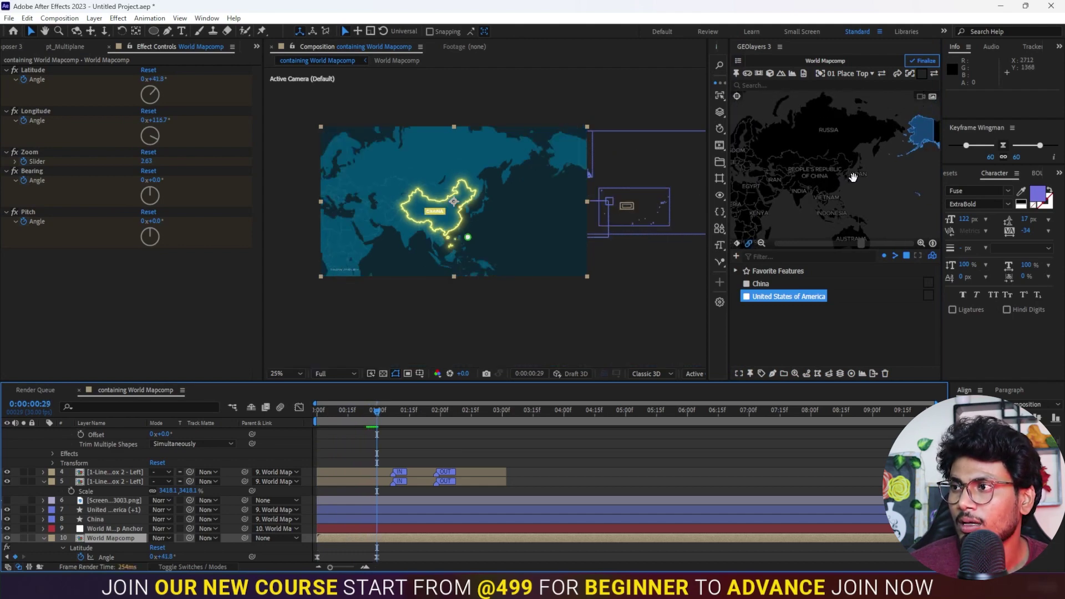
{"action": "left_click_drag", "start_coordinate": [853, 177], "coordinate": [787, 173]}
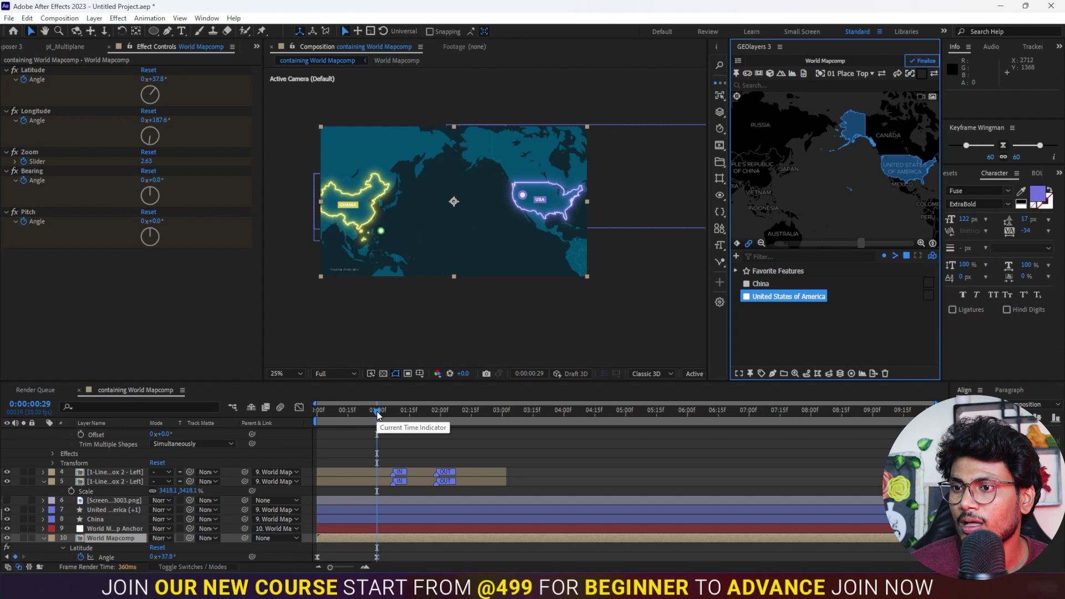
At 1:15, centre the map on the USA and set a keyframe.
{"action": "left_click_drag", "start_coordinate": [377, 415], "coordinate": [410, 416]}
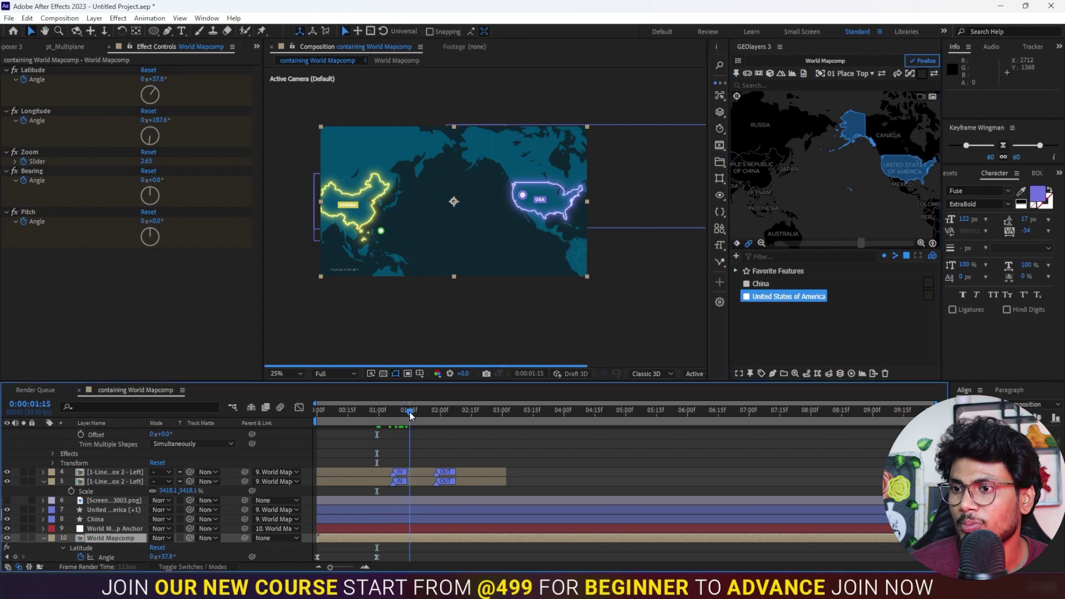
{"action": "scroll", "coordinate": [906, 169], "scroll_direction": "up", "scroll_amount": 3}
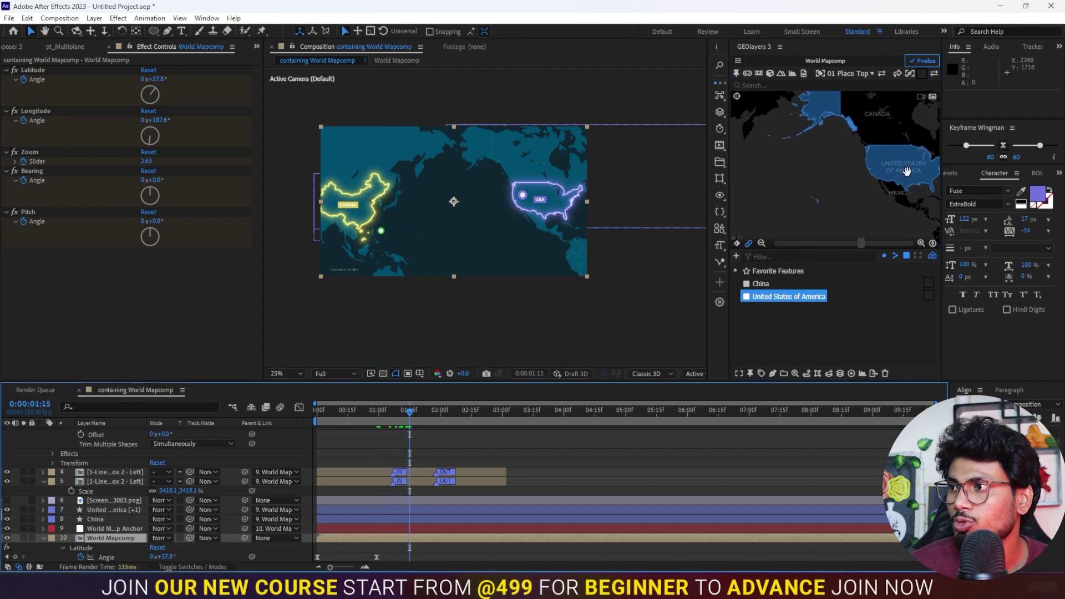
{"action": "scroll", "coordinate": [850, 167], "scroll_direction": "down", "scroll_amount": 3}
{"action": "left_click", "coordinate": [850, 167]}
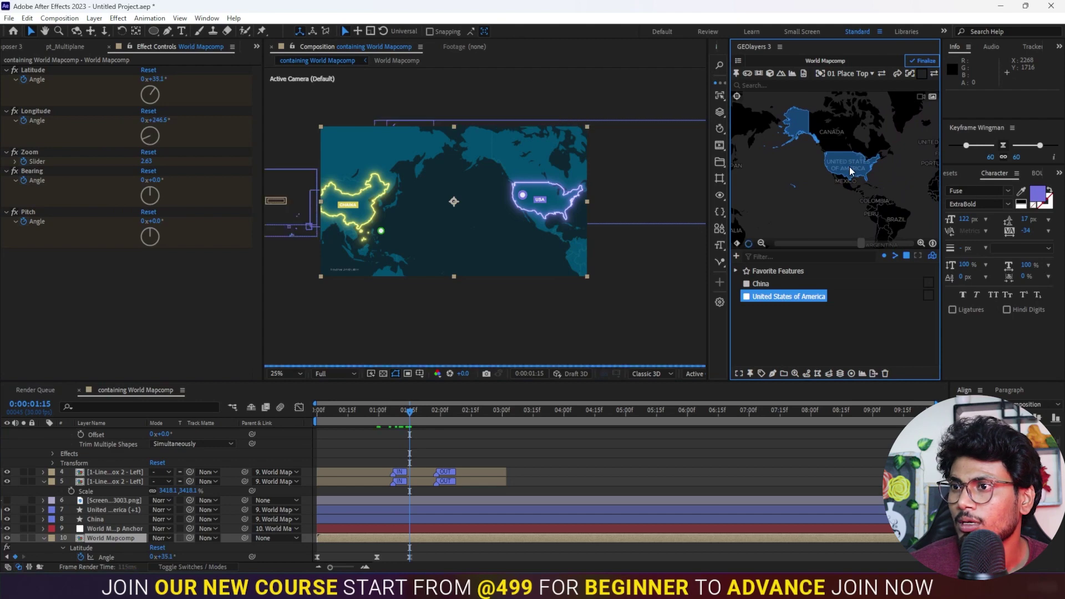
At 2:08, pan the map to frame both countries at zoom 2.63.
{"action": "left_click_drag", "start_coordinate": [411, 412], "coordinate": [458, 411]}
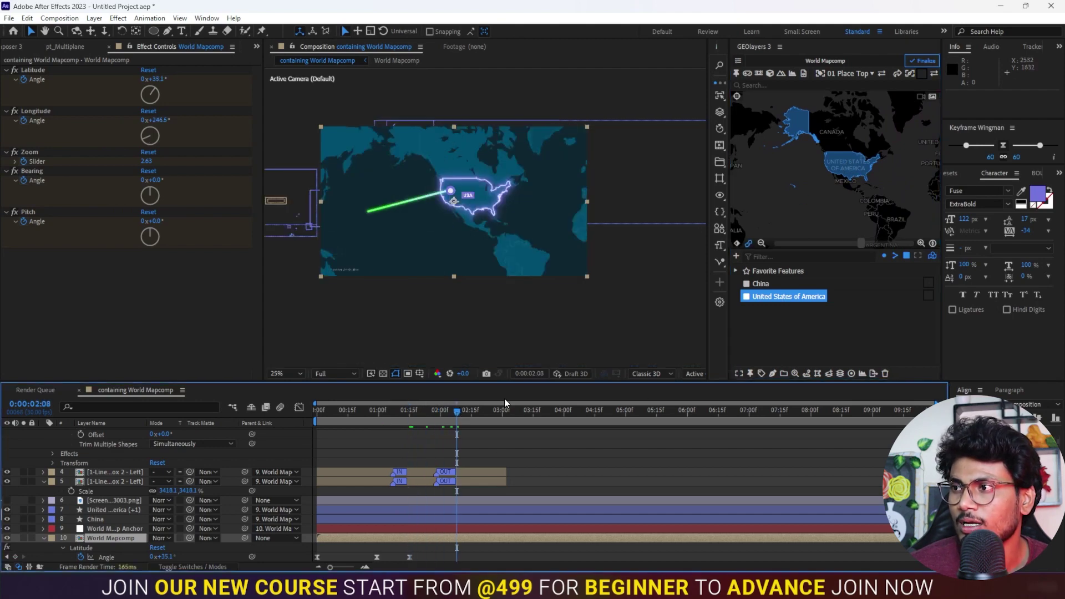
{"action": "left_click_drag", "start_coordinate": [827, 175], "coordinate": [863, 162]}
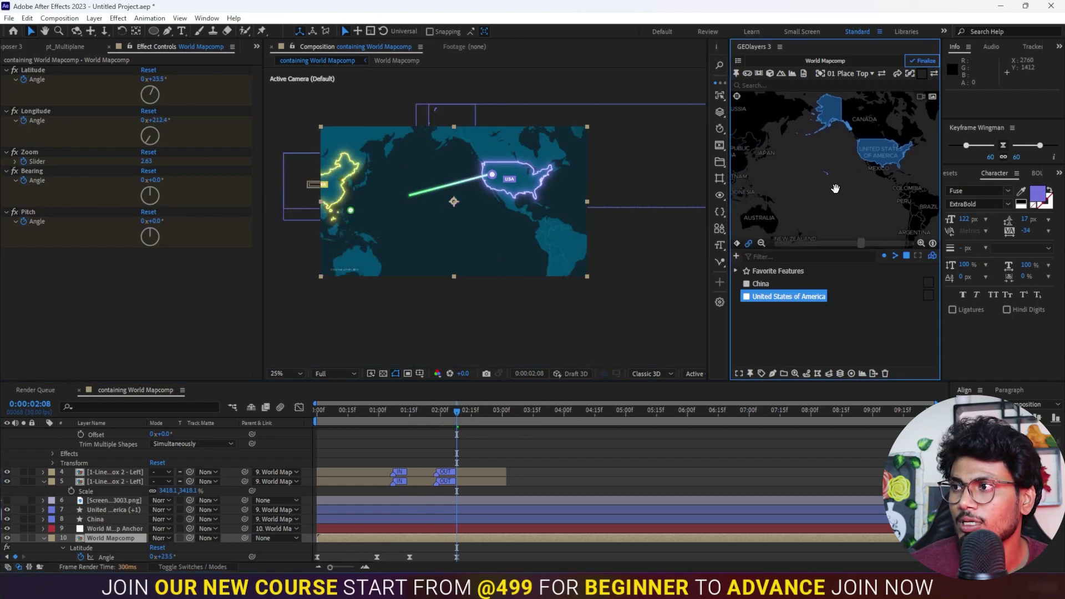
{"action": "left_click_drag", "start_coordinate": [833, 184], "coordinate": [847, 201]}
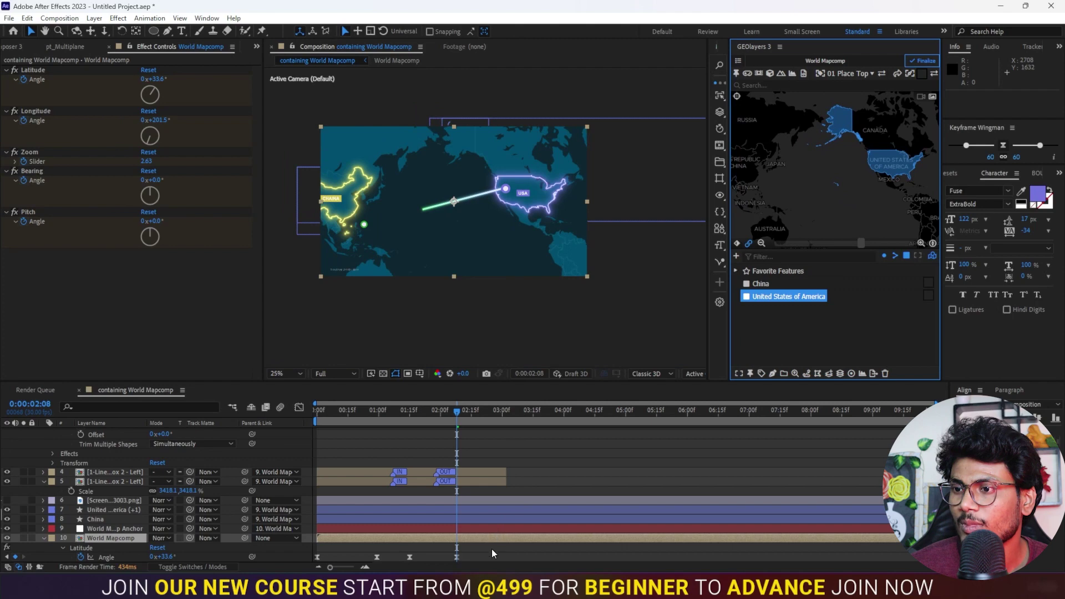
Shift the final map keyframes to about 2:19 and preview the pan from 0:00.
{"action": "key", "text": "u"}
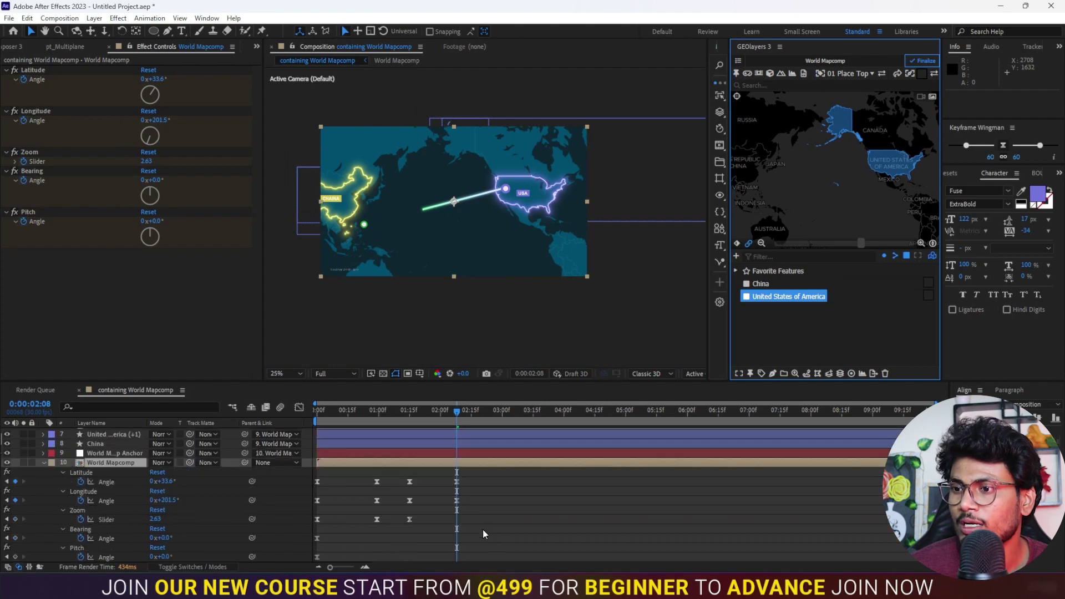
{"action": "mouse_move", "coordinate": [468, 472]}
{"action": "left_mouse_down"}
{"action": "mouse_move", "coordinate": [452, 523]}
{"action": "mouse_move", "coordinate": [480, 501]}
{"action": "left_mouse_up"}
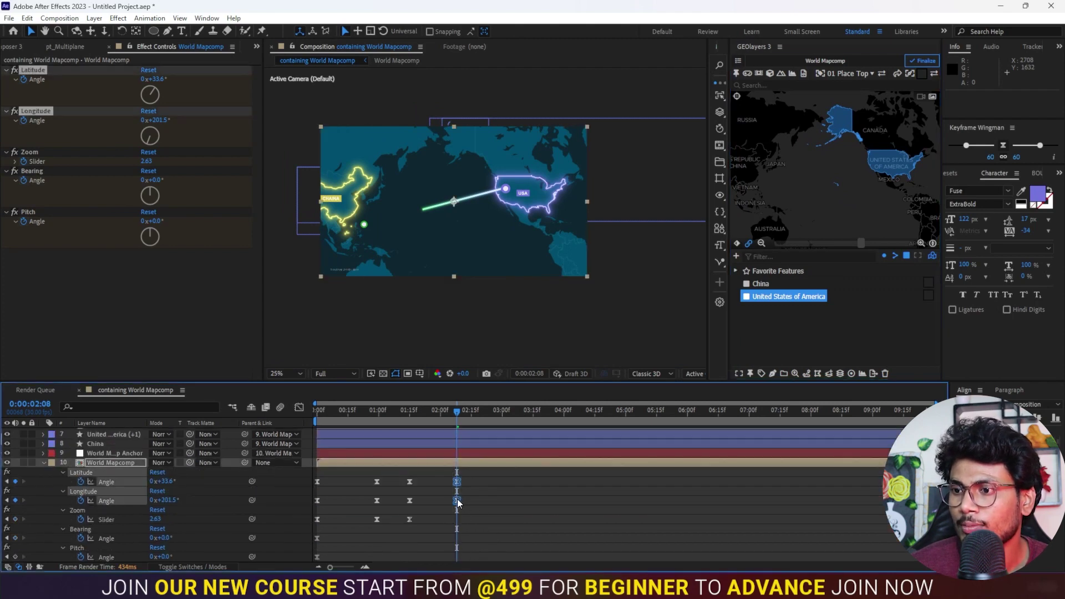
{"action": "key", "text": "Home"}
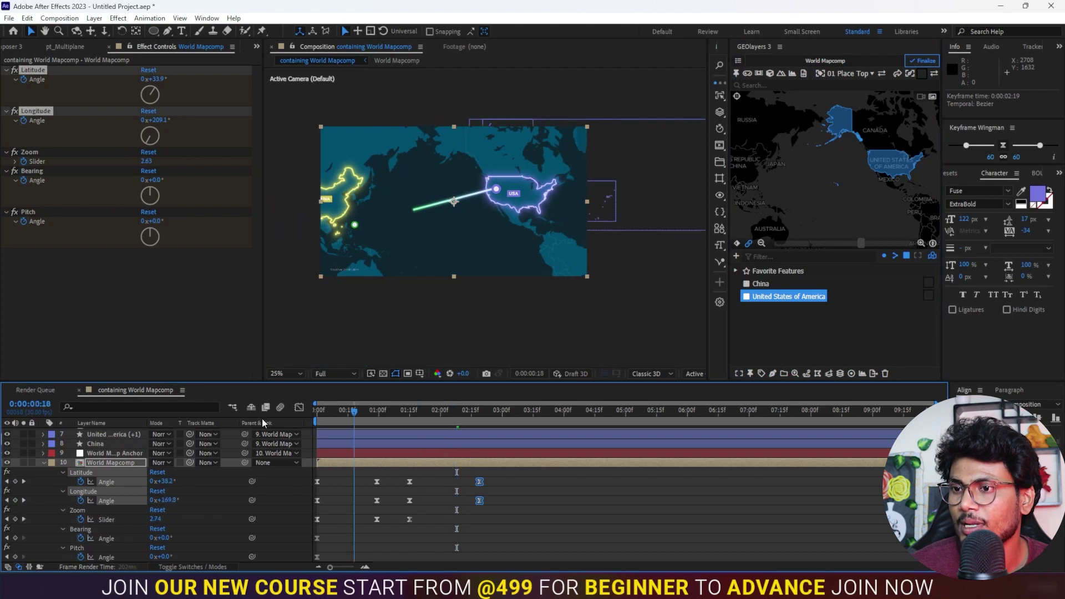
{"action": "left_click", "coordinate": [583, 300]}
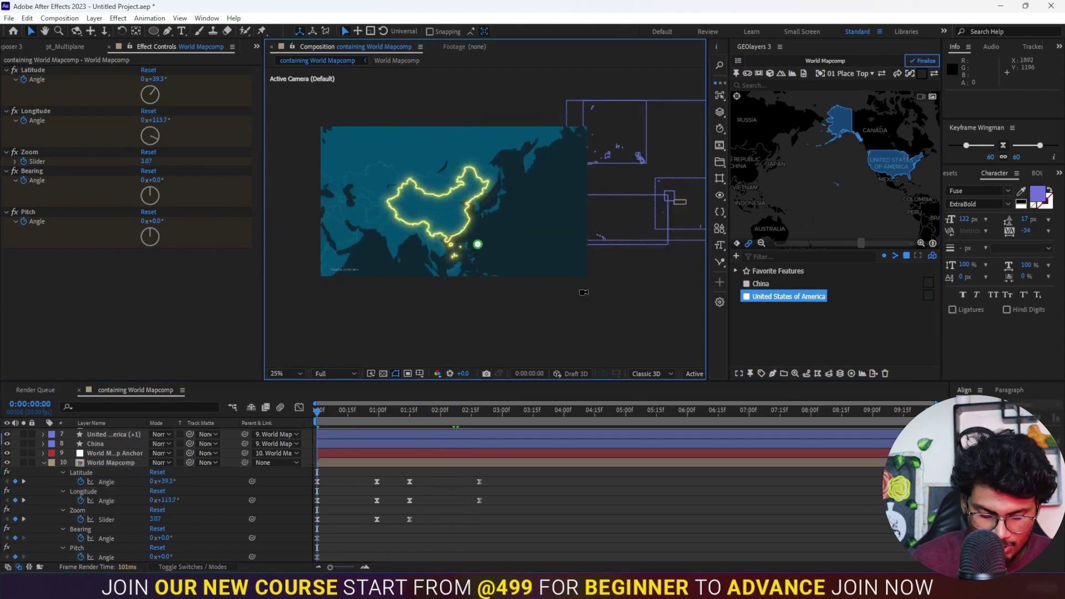
{"action": "key", "text": "shift+slash"}
{"action": "key", "text": "space"}
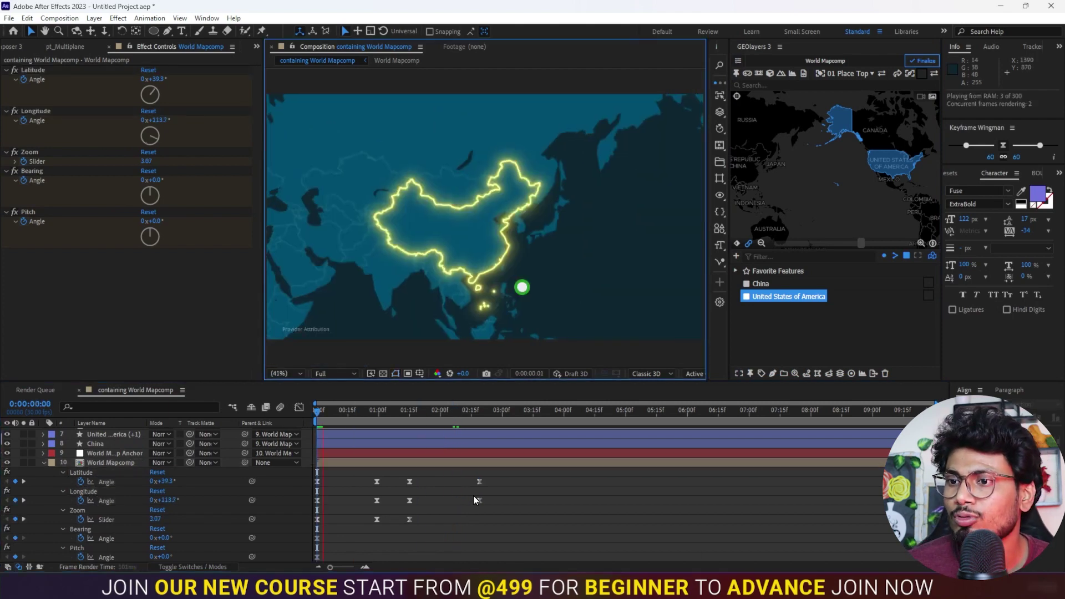
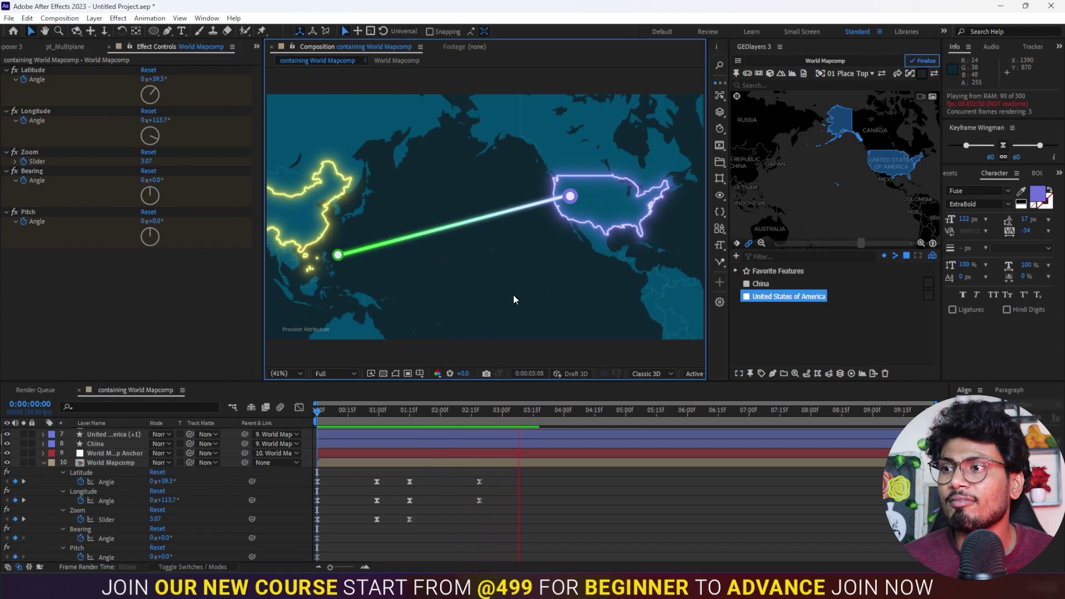
Stop the preview and add the grid image E31eym.jpeg to the composition.
{"action": "key", "text": "space"}
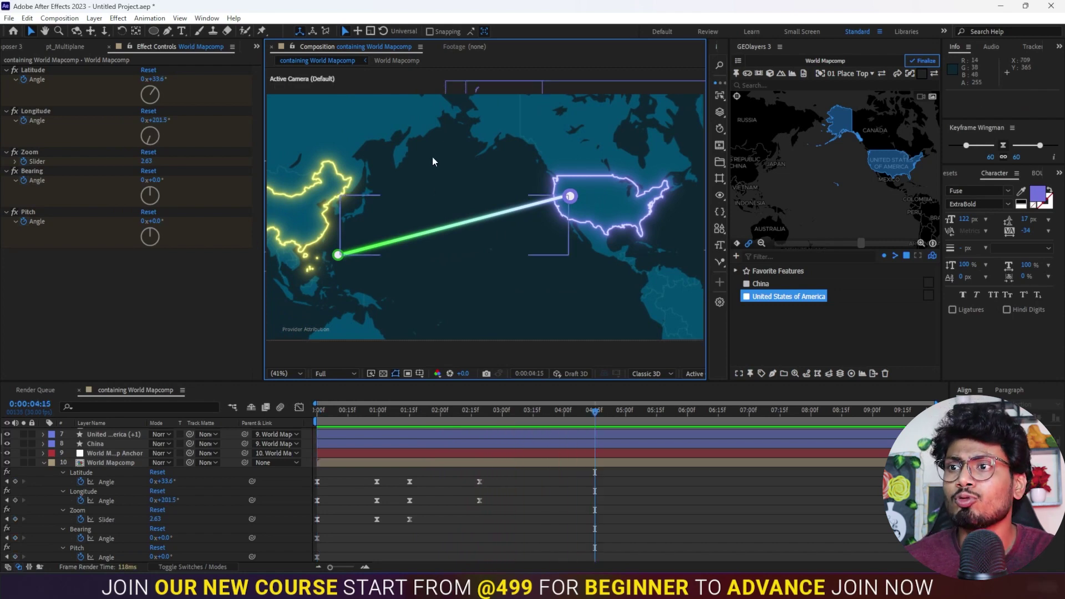
{"action": "left_click", "coordinate": [21, 47]}
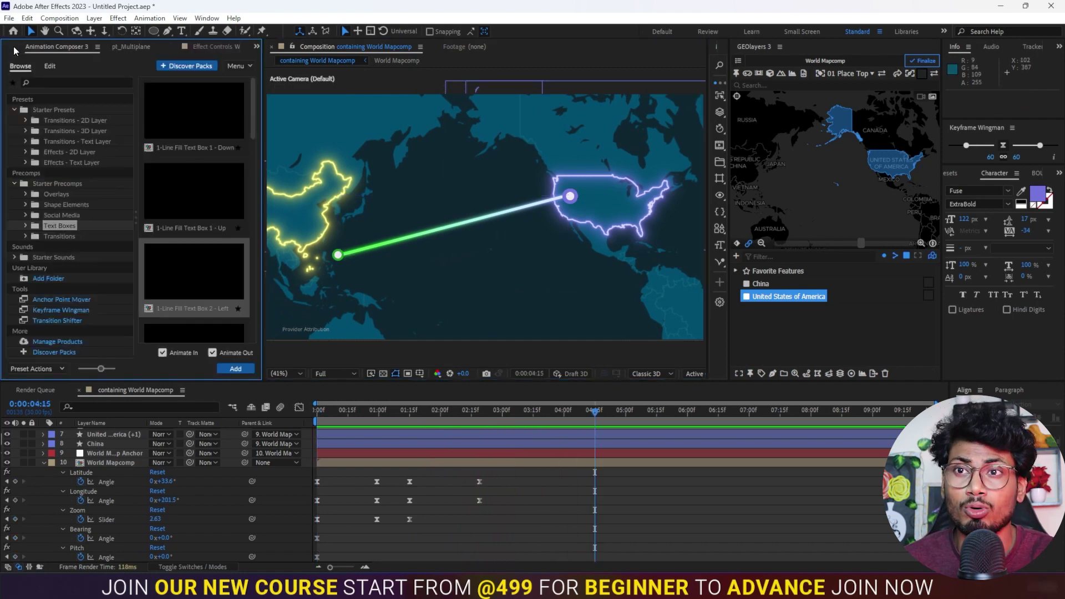
{"action": "left_click", "coordinate": [17, 48]}
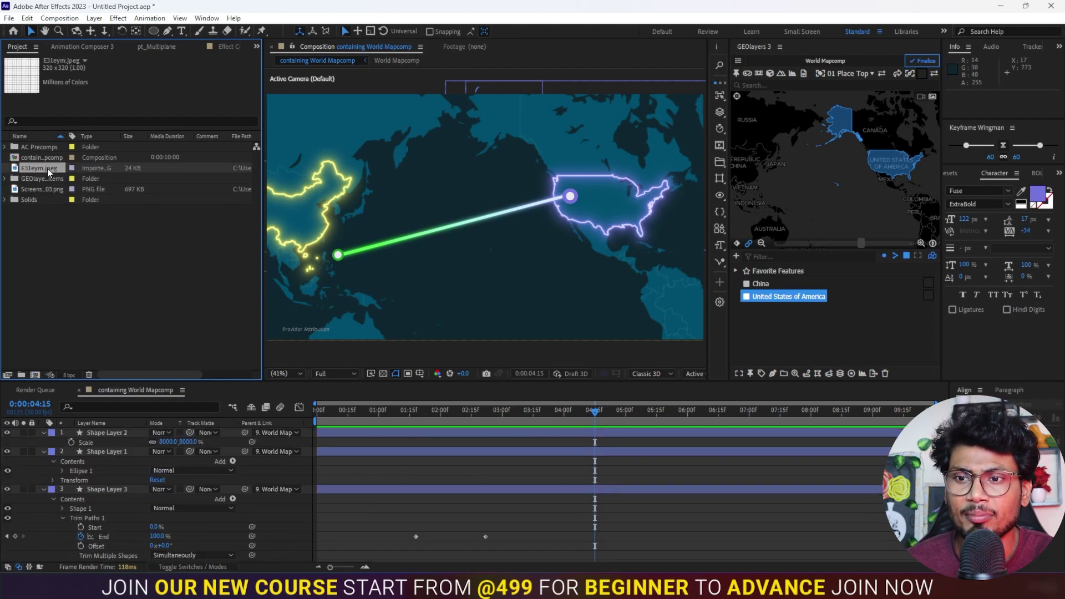
{"action": "left_click_drag", "start_coordinate": [49, 168], "coordinate": [111, 433]}
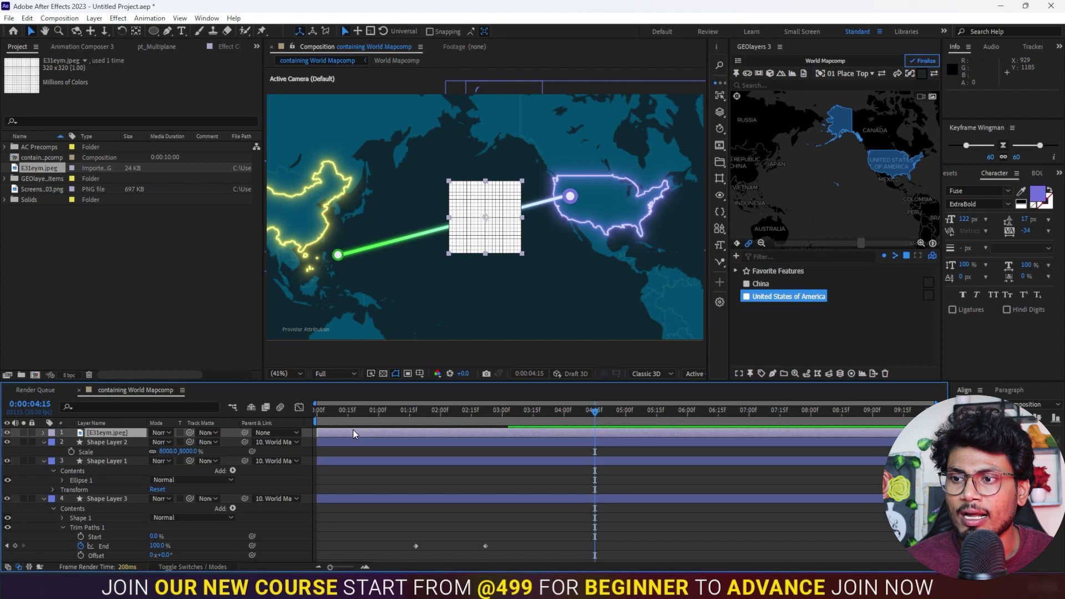
Apply Motion Tile to the grid with Output Width 910 and Output Height 970.
{"action": "key", "text": "ctrl+space"}
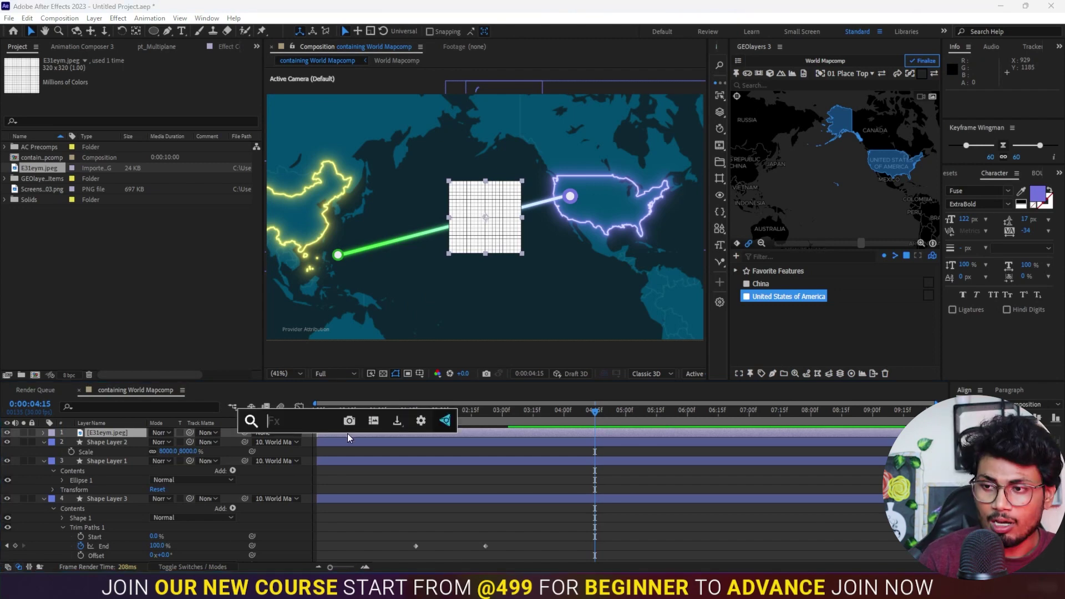
{"action": "type", "text": "moti"}
{"action": "key", "text": "Return"}
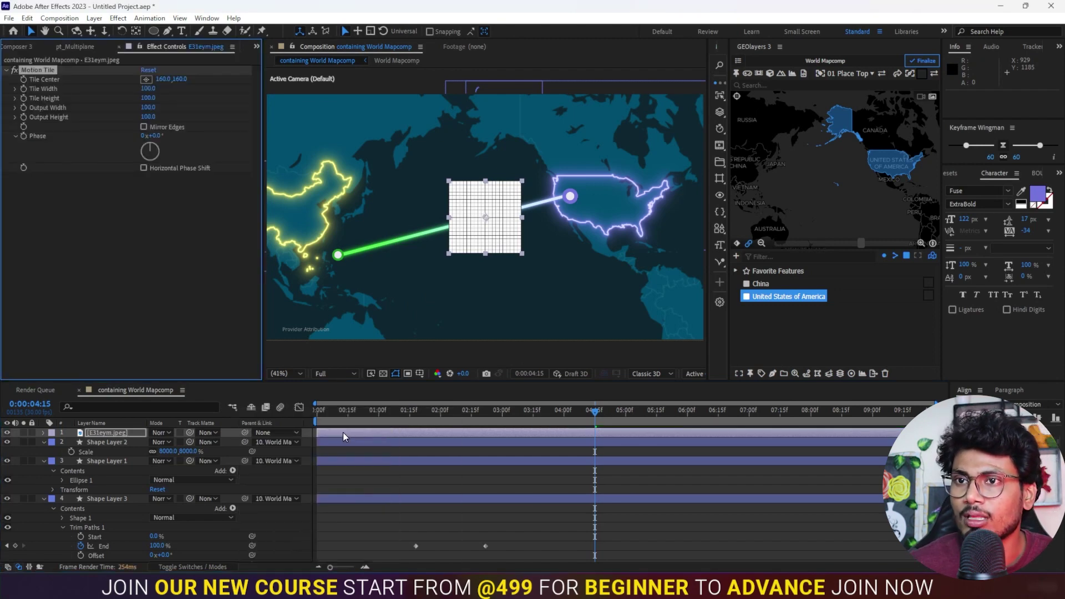
{"action": "left_click_drag", "start_coordinate": [148, 117], "coordinate": [197, 116]}
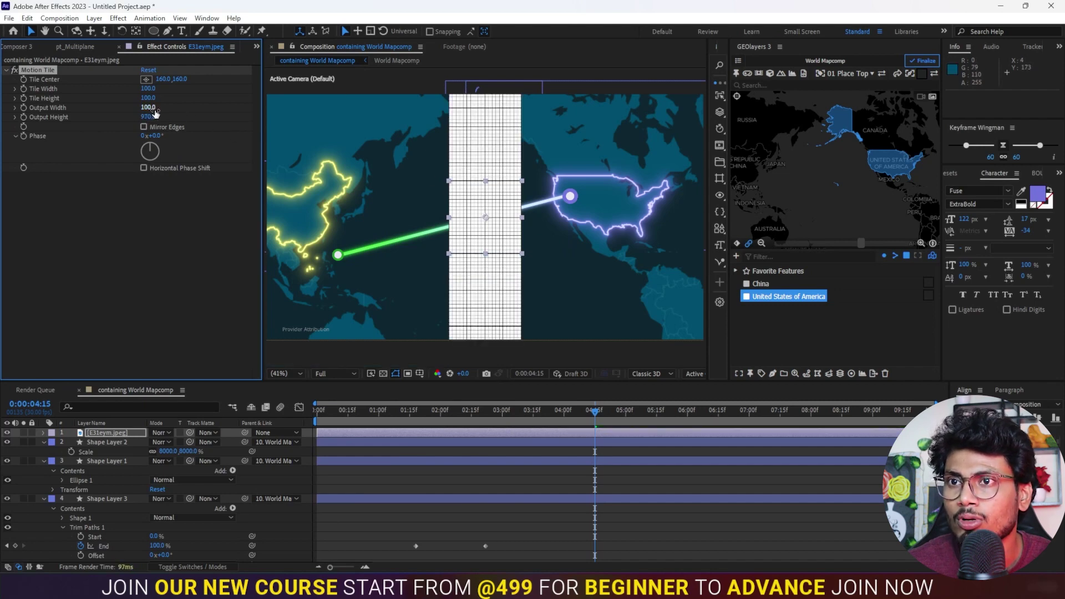
{"action": "left_click_drag", "start_coordinate": [167, 107], "coordinate": [194, 107]}
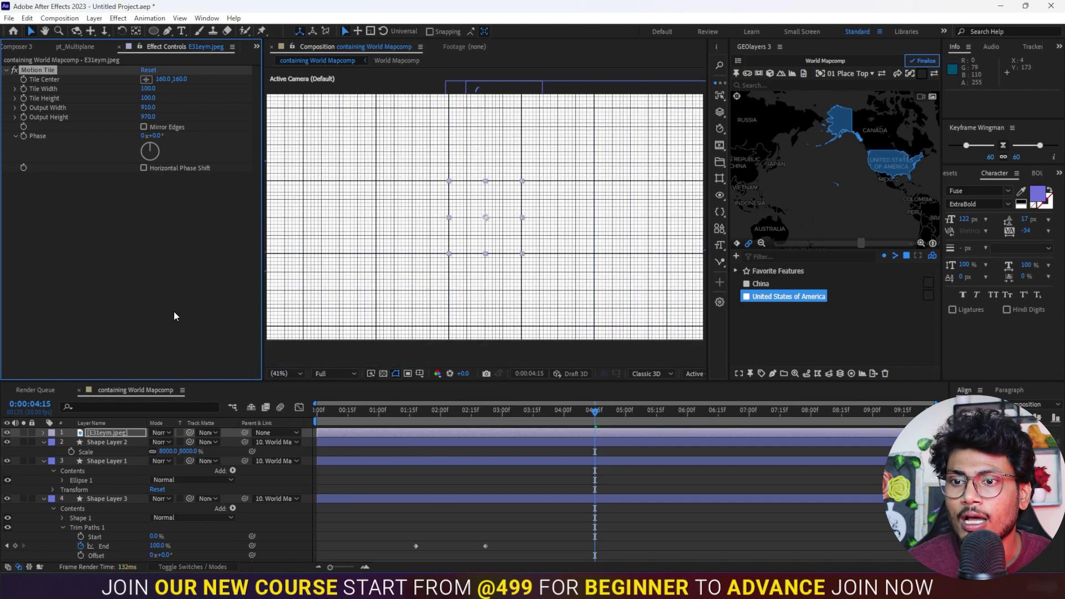
Compare Multiply, Soft Light, Screen and Add blend modes for the grid, settling on Multiply.
{"action": "left_click", "coordinate": [160, 434]}
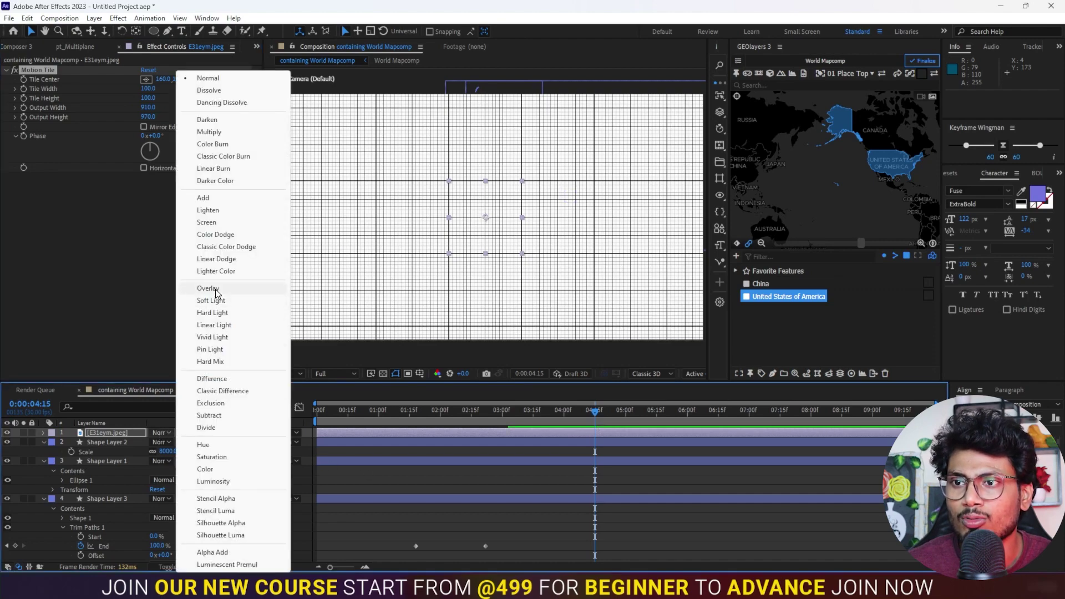
{"action": "left_click", "coordinate": [209, 132]}
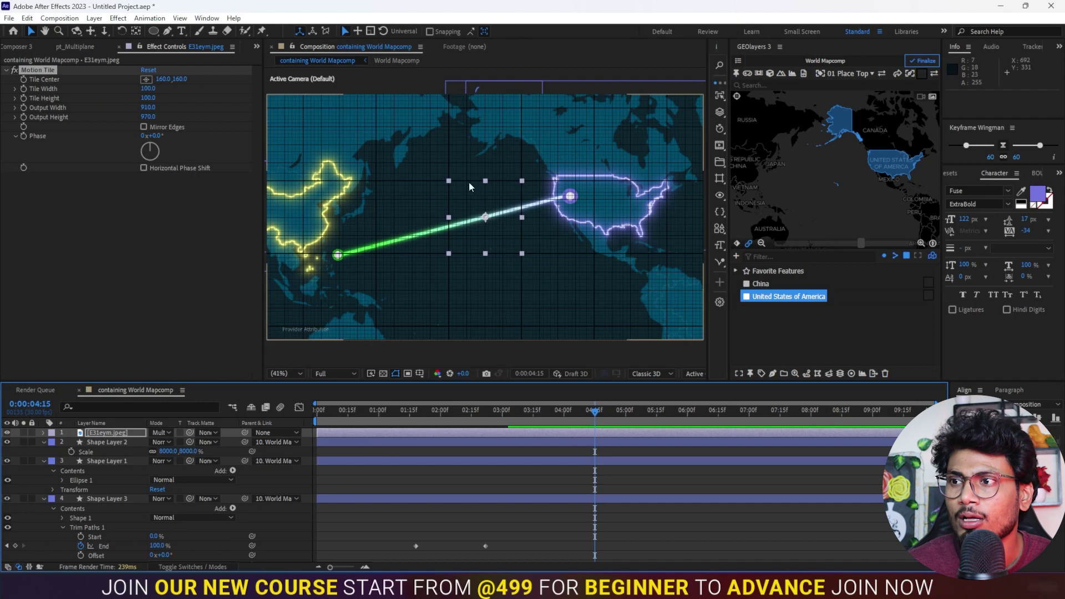
{"action": "left_click", "coordinate": [391, 485]}
{"action": "left_click", "coordinate": [347, 433]}
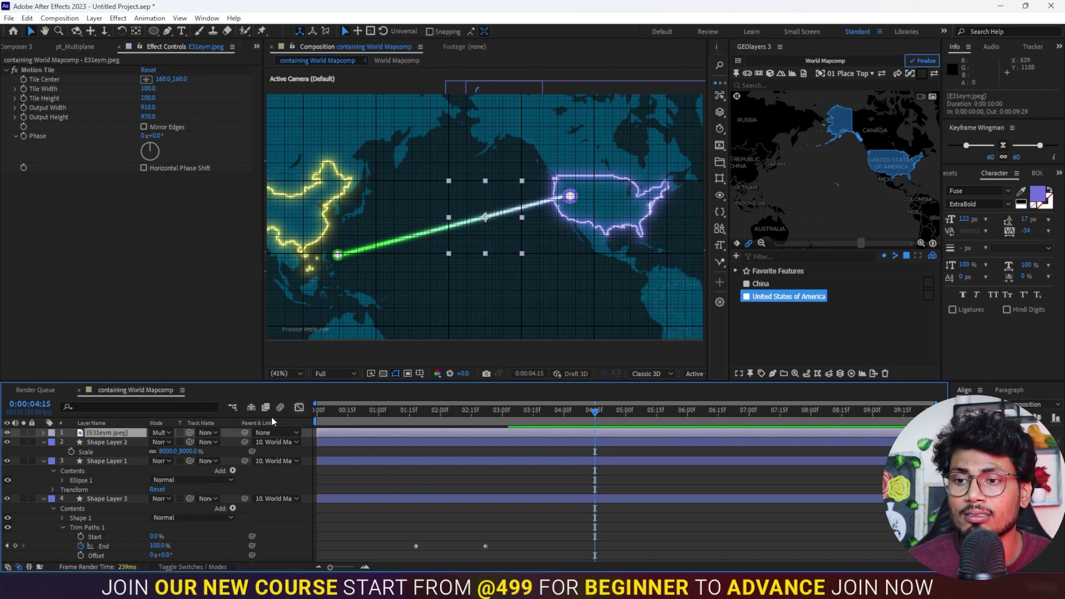
{"action": "left_click", "coordinate": [163, 433]}
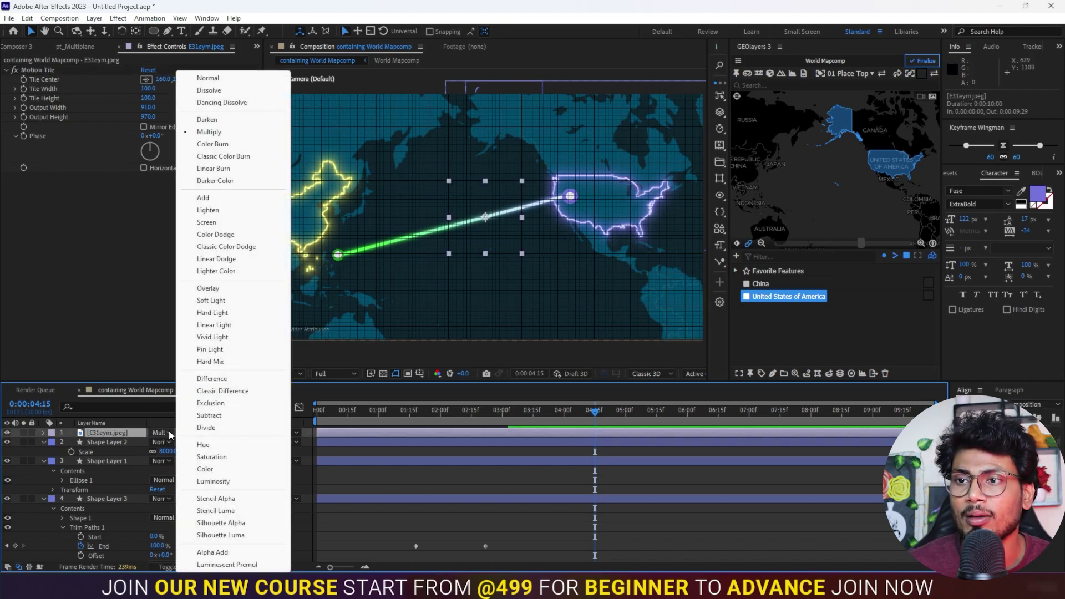
{"action": "left_click", "coordinate": [215, 302]}
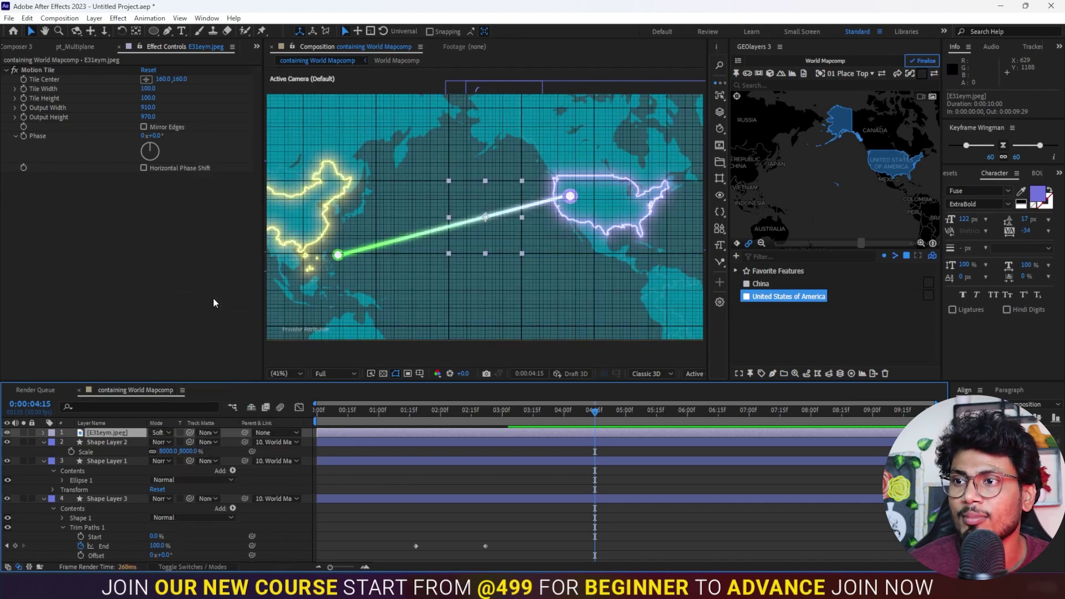
{"action": "left_click", "coordinate": [160, 433]}
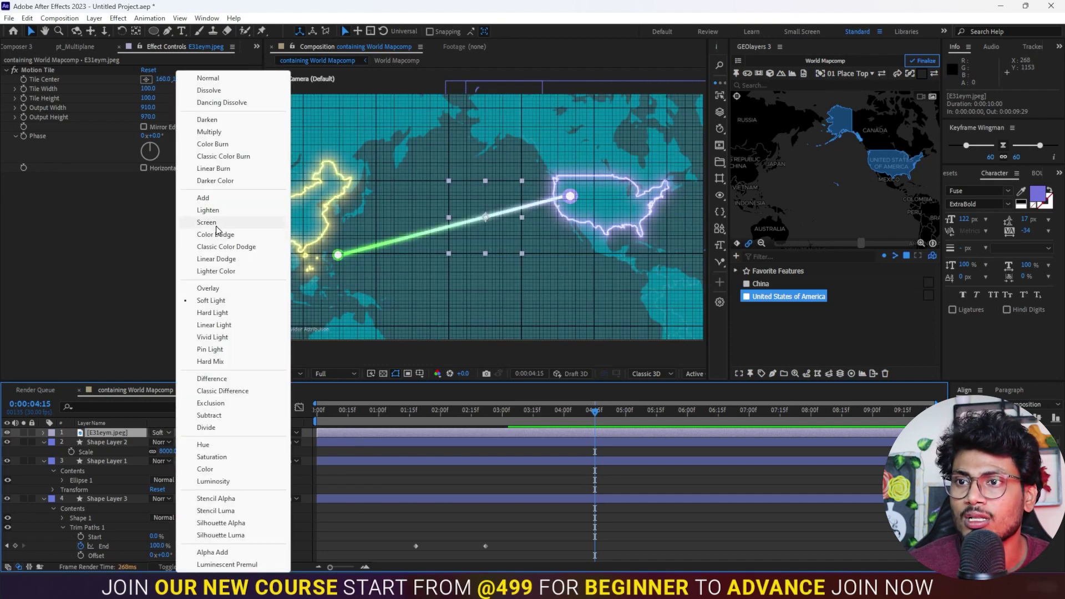
{"action": "left_click", "coordinate": [217, 231]}
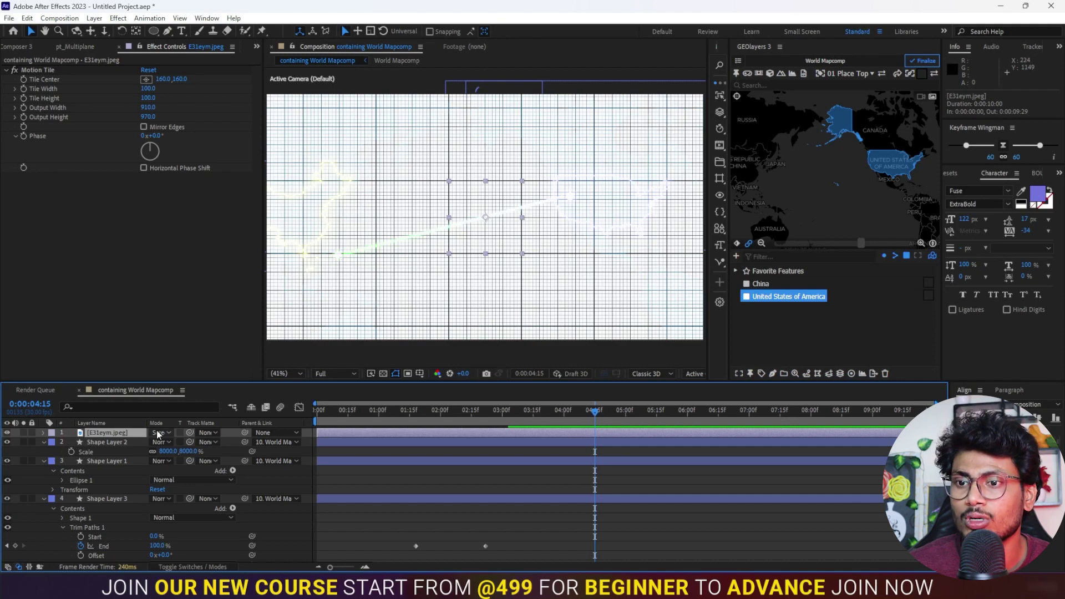
{"action": "left_click", "coordinate": [158, 434]}
{"action": "left_click", "coordinate": [211, 204]}
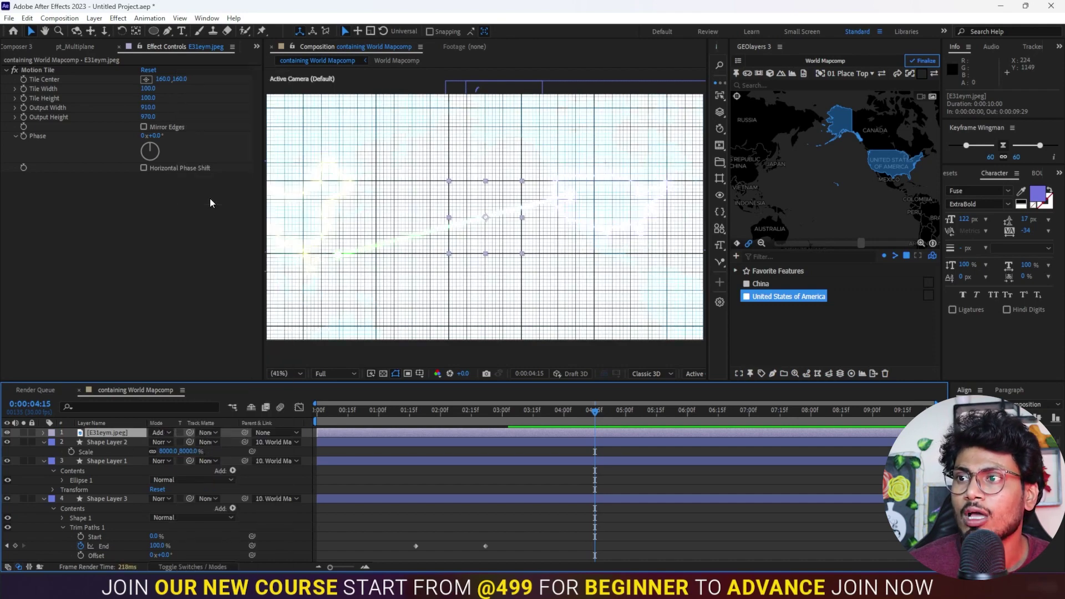
{"action": "left_click", "coordinate": [155, 434]}
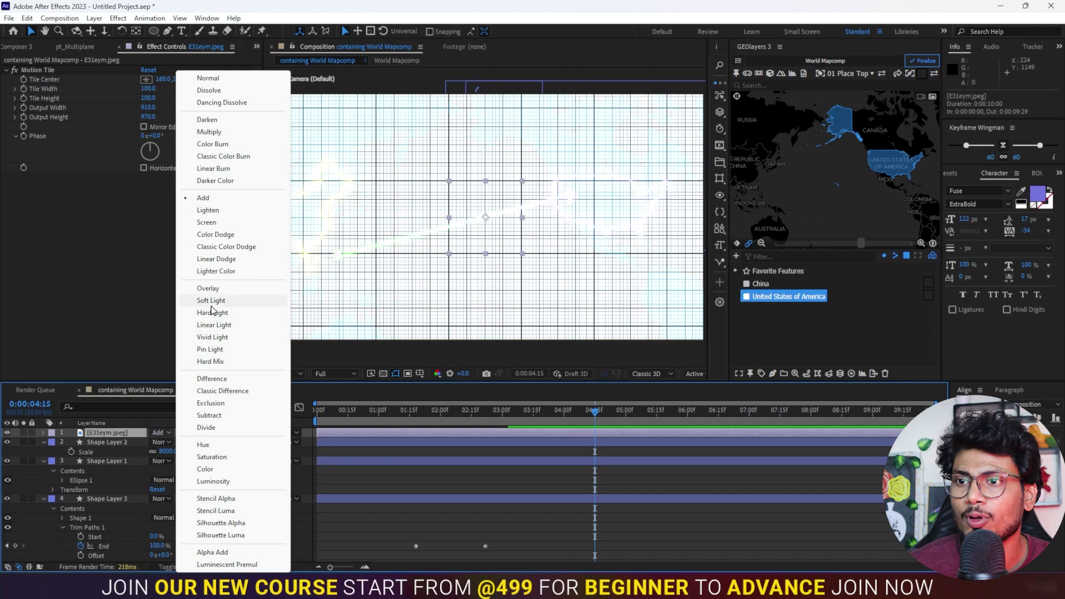
{"action": "left_click", "coordinate": [216, 300]}
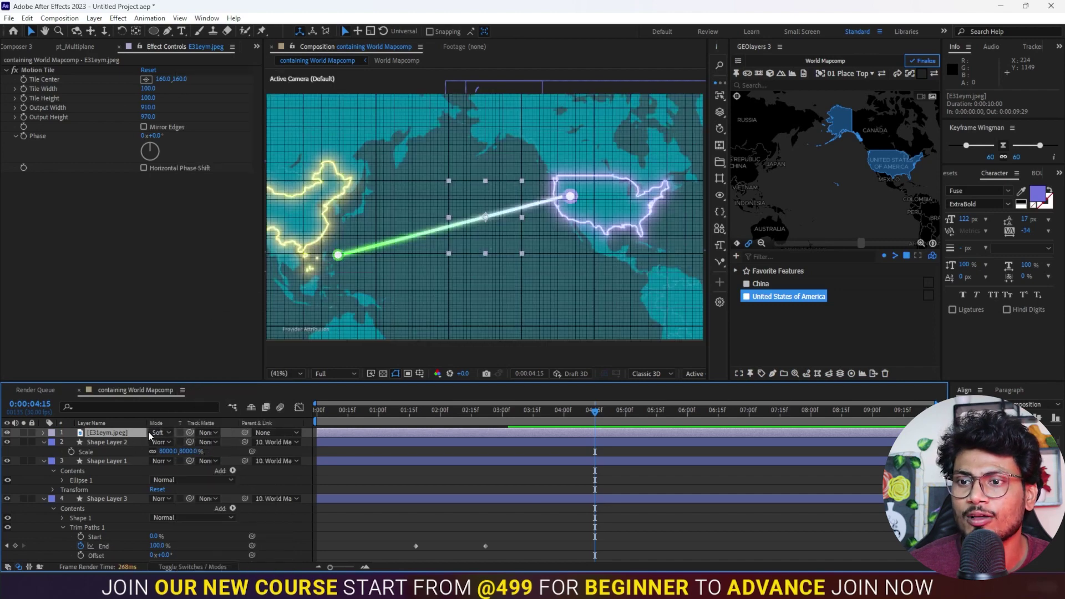
{"action": "left_click", "coordinate": [155, 434]}
{"action": "left_click", "coordinate": [207, 132]}
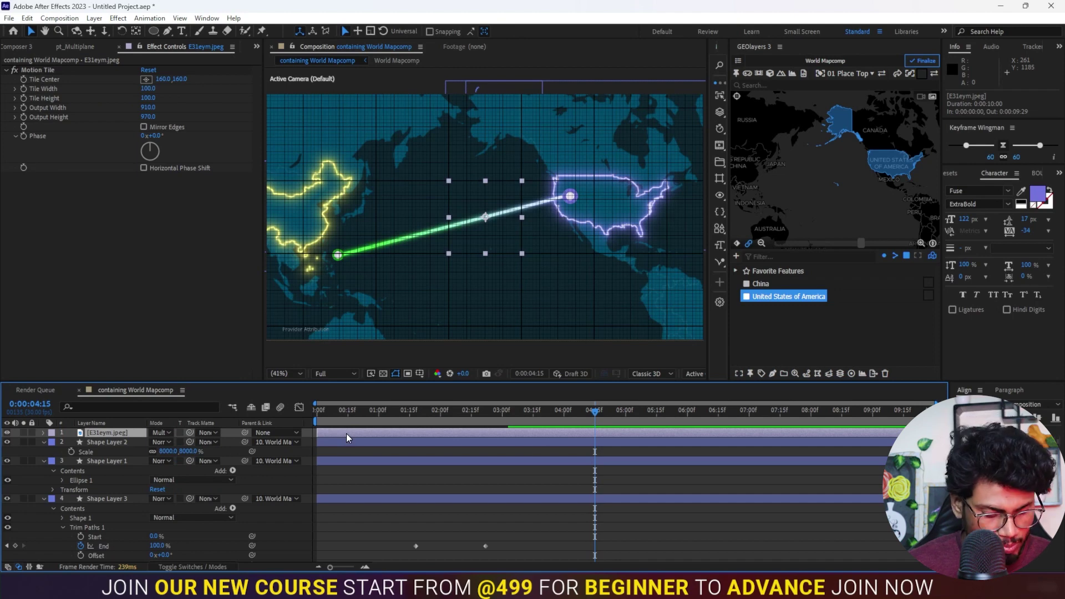
Lower the grid layer's opacity to 30% so the grid looks faint.
{"action": "key", "text": "t"}
{"action": "type", "text": "30"}
{"action": "key", "text": "Return"}
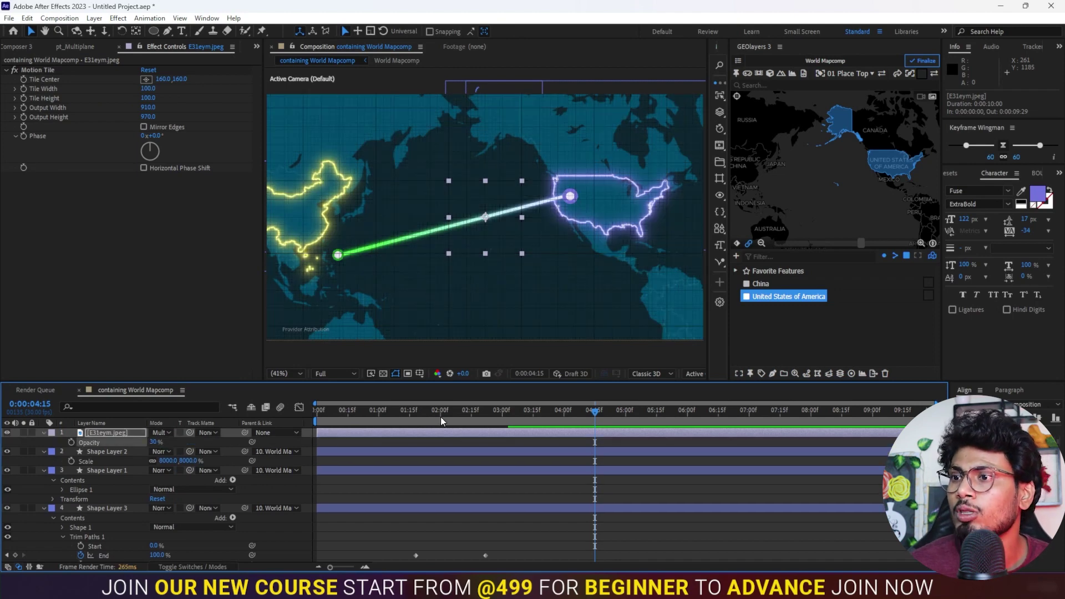
{"action": "left_click", "coordinate": [153, 443]}
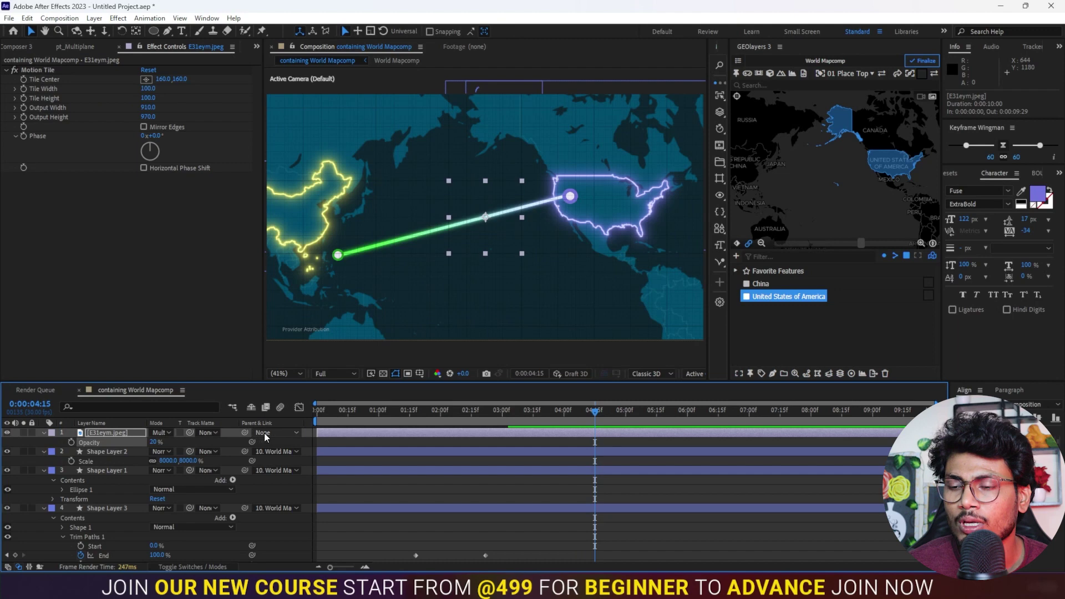
Preview from the start, stop at 0:00:04:00, and deselect the grid layer.
{"action": "left_click_drag", "start_coordinate": [348, 412], "coordinate": [316, 412]}
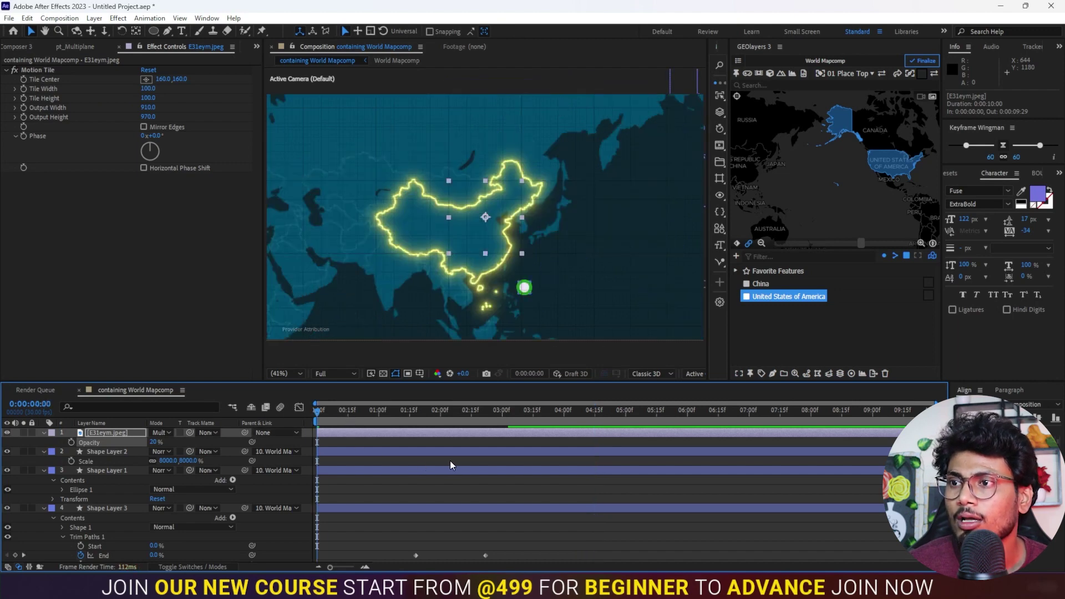
{"action": "key", "text": "space"}
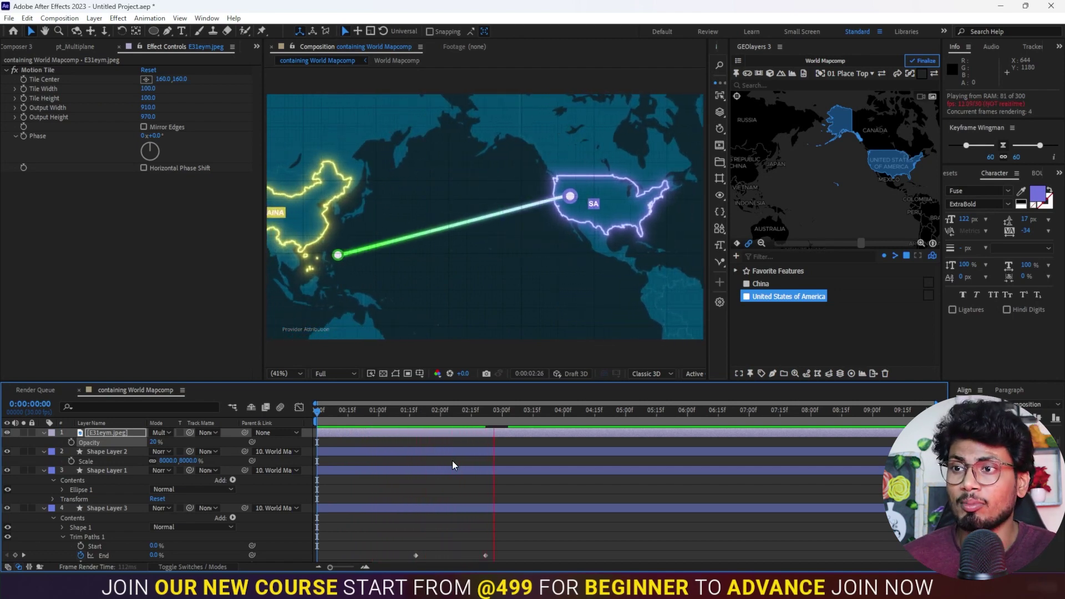
{"action": "key", "text": "space"}
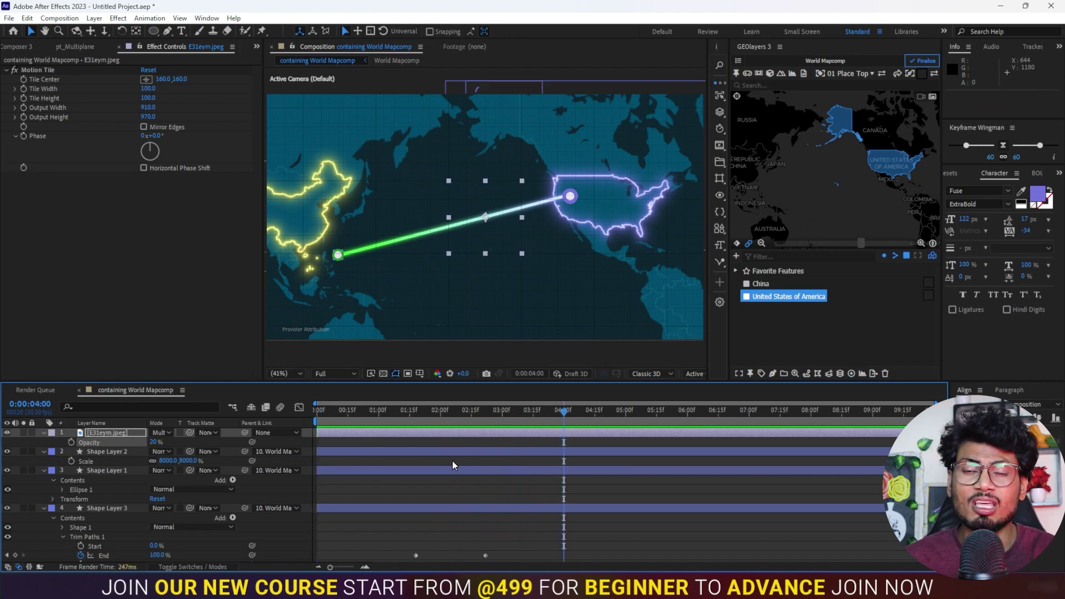
{"action": "left_click", "coordinate": [634, 486]}
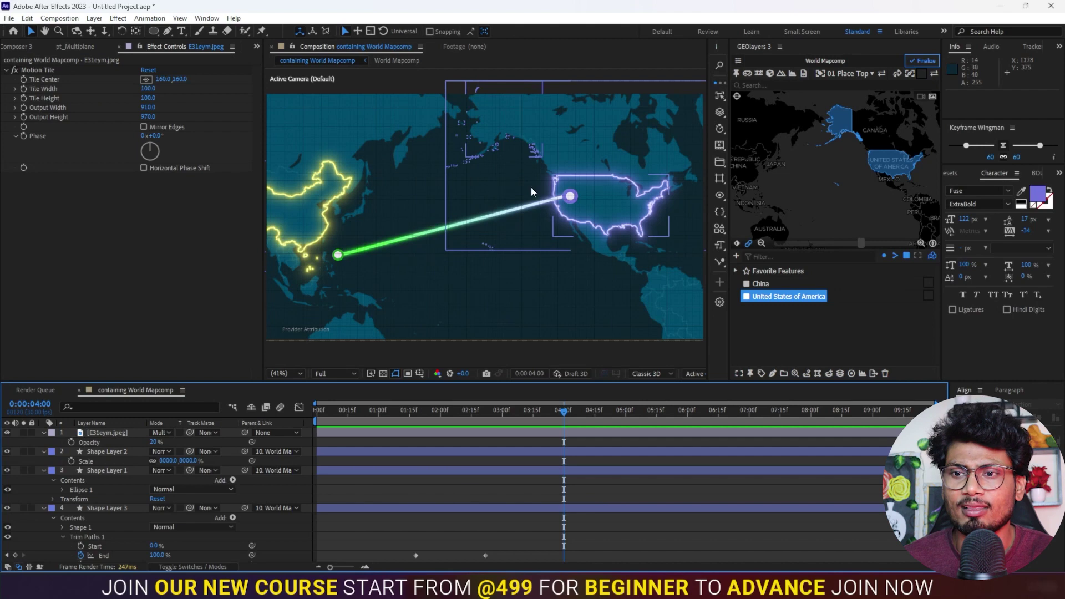
Create a new solid layer with its default settings.
{"action": "right_click", "coordinate": [26, 445]}
{"action": "mouse_move", "coordinate": [71, 313]}
{"action": "left_click", "coordinate": [188, 334]}
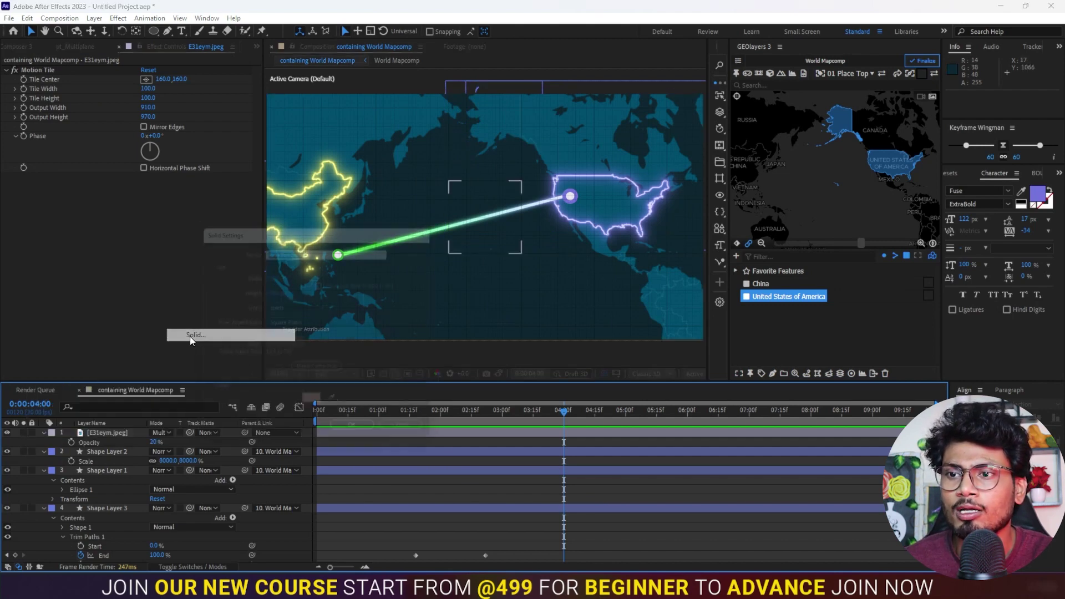
{"action": "left_click", "coordinate": [360, 440]}
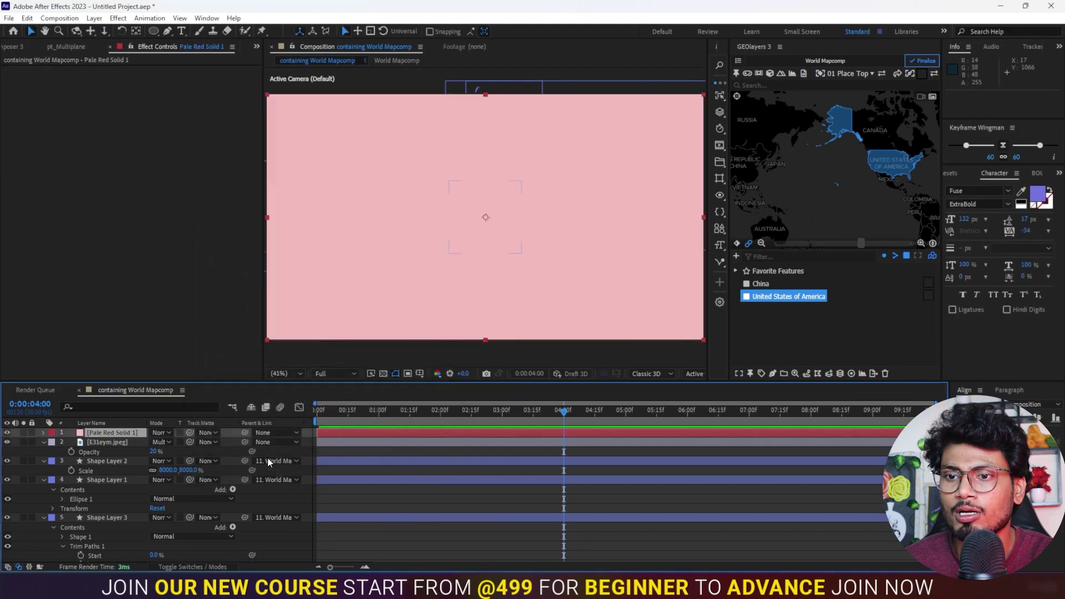
Apply the Fill effect to the solid with black as the colour.
{"action": "key", "text": "ctrl+space"}
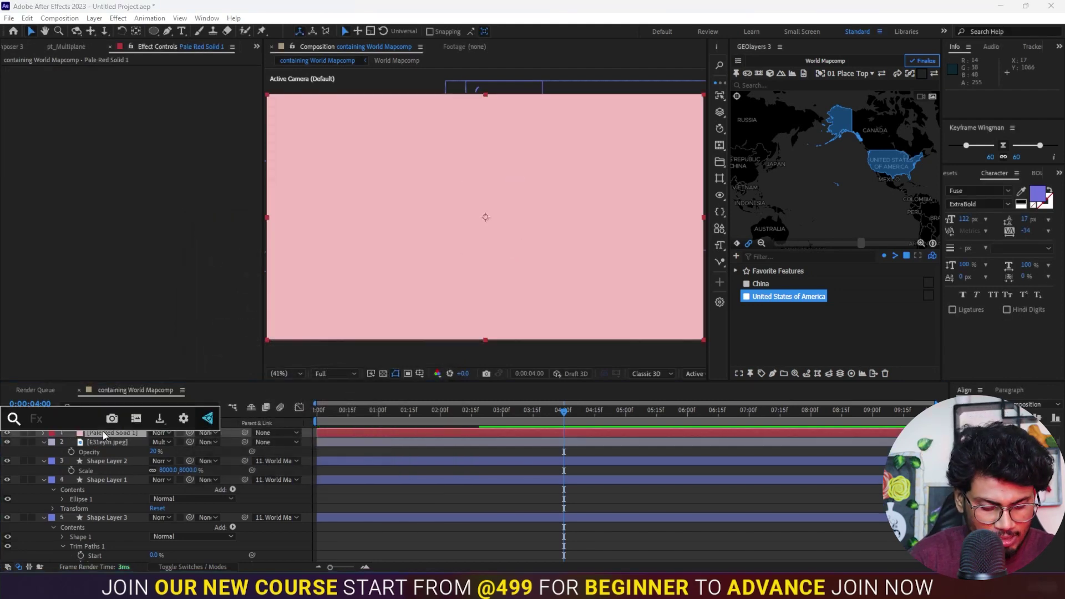
{"action": "type", "text": "fi"}
{"action": "key", "text": "Return"}
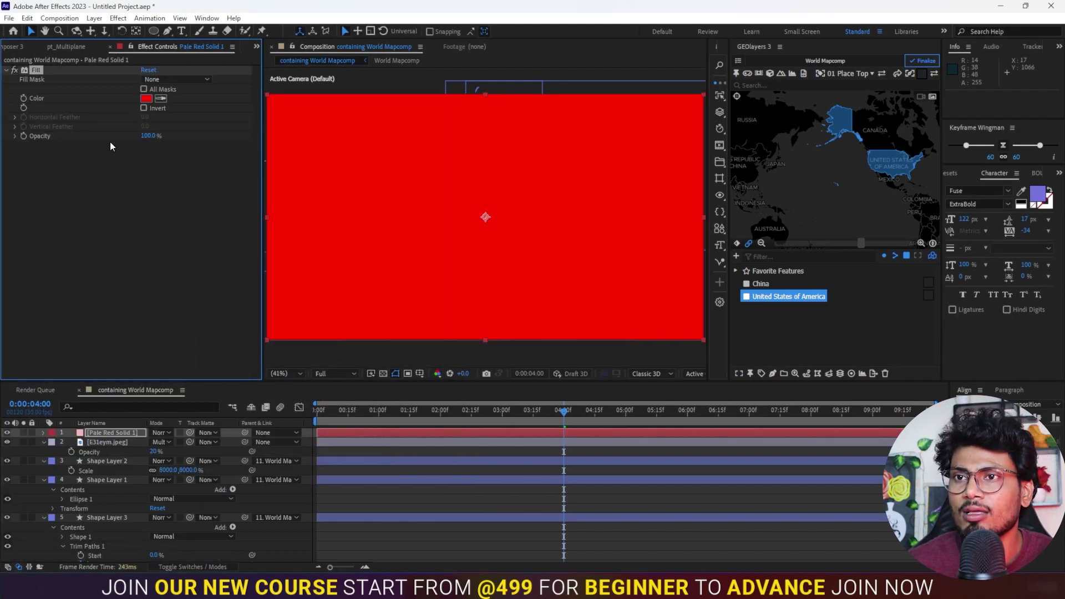
{"action": "left_click", "coordinate": [146, 99]}
{"action": "left_click", "coordinate": [536, 489]}
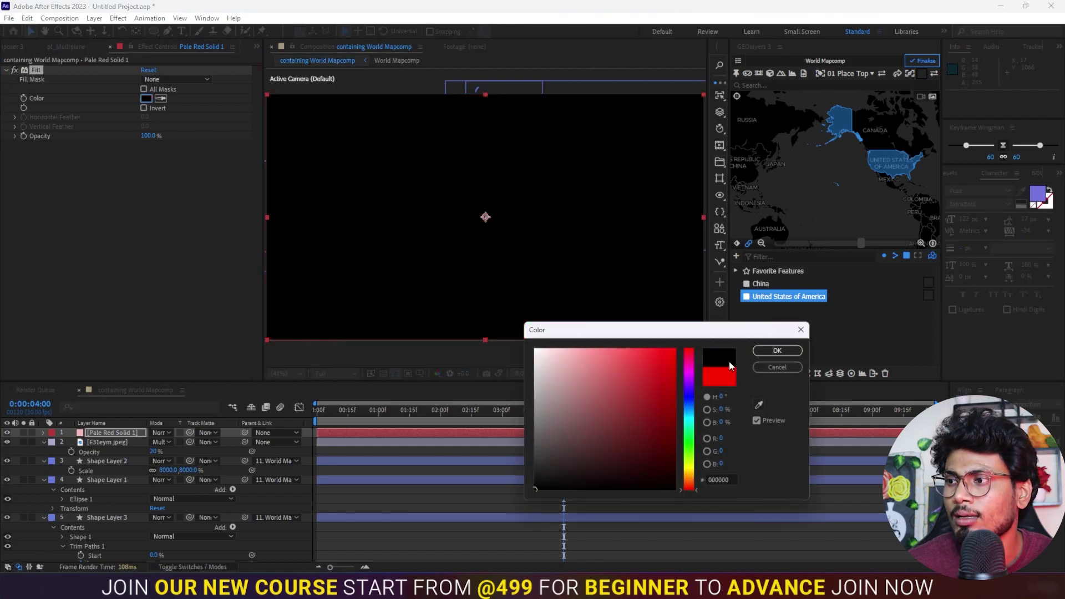
{"action": "left_click", "coordinate": [756, 352]}
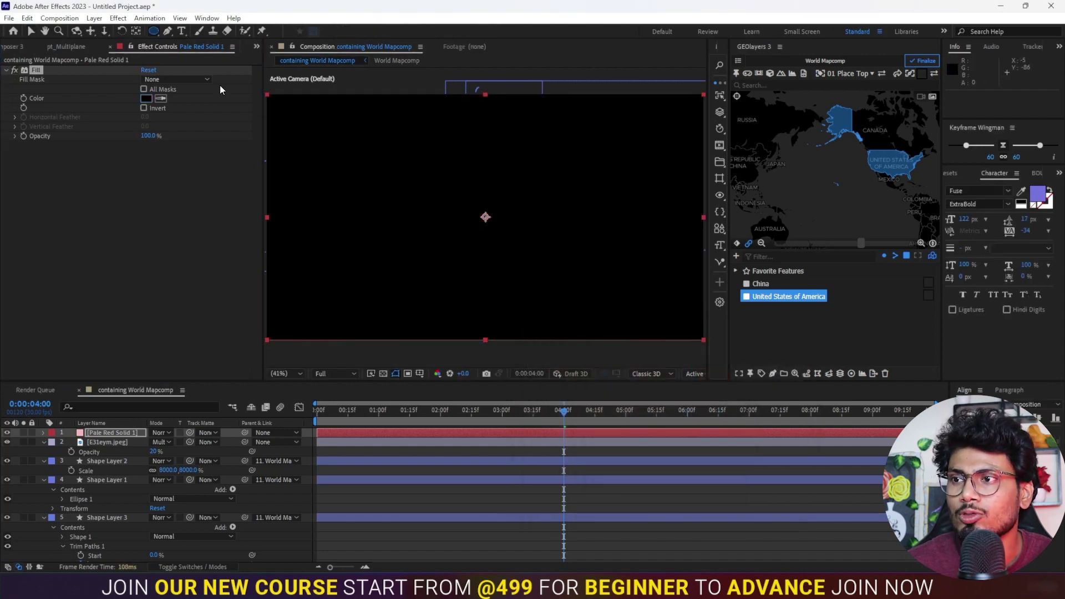
Draw a large elliptical mask on the solid and stretch it to frame the map.
{"action": "mouse_move", "coordinate": [308, 126]}
{"action": "left_mouse_down"}
{"action": "mouse_move", "coordinate": [672, 300]}
{"action": "mouse_move", "coordinate": [677, 322]}
{"action": "left_mouse_up"}
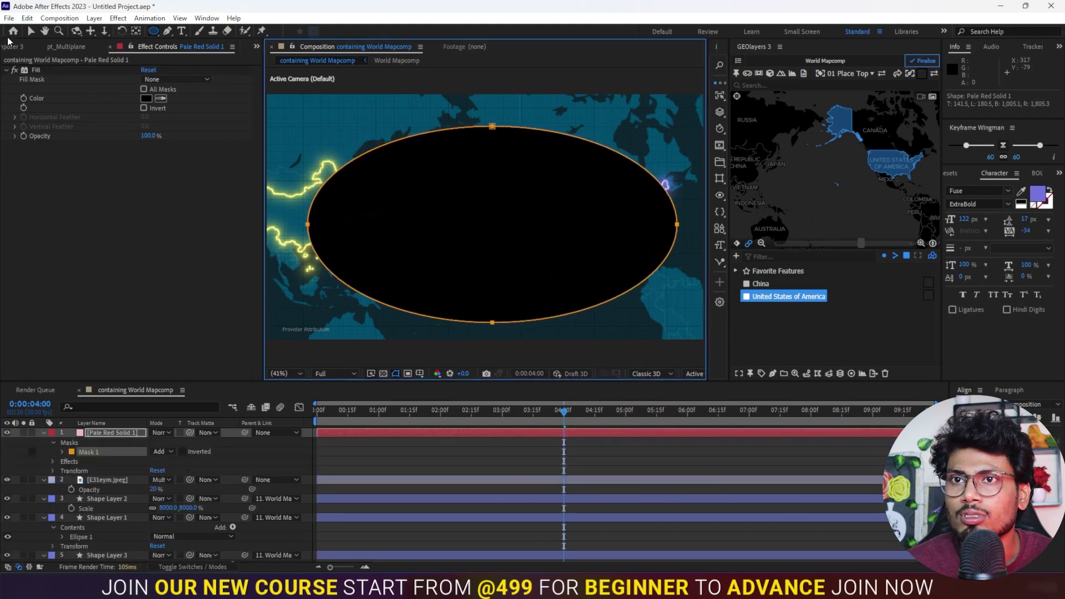
{"action": "key", "text": "g"}
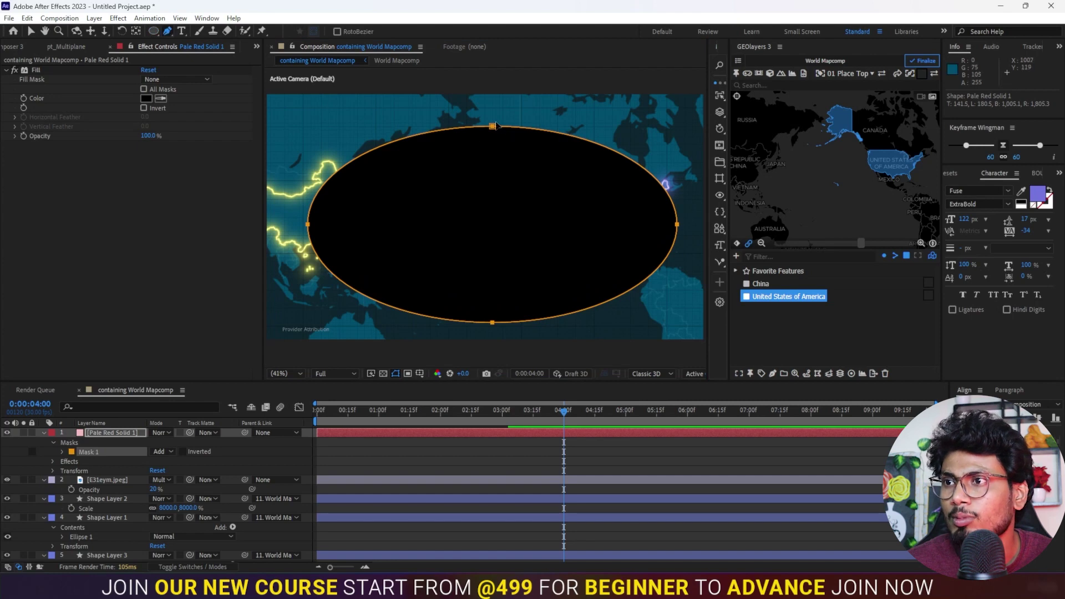
{"action": "left_click_drag", "start_coordinate": [493, 127], "coordinate": [482, 115]}
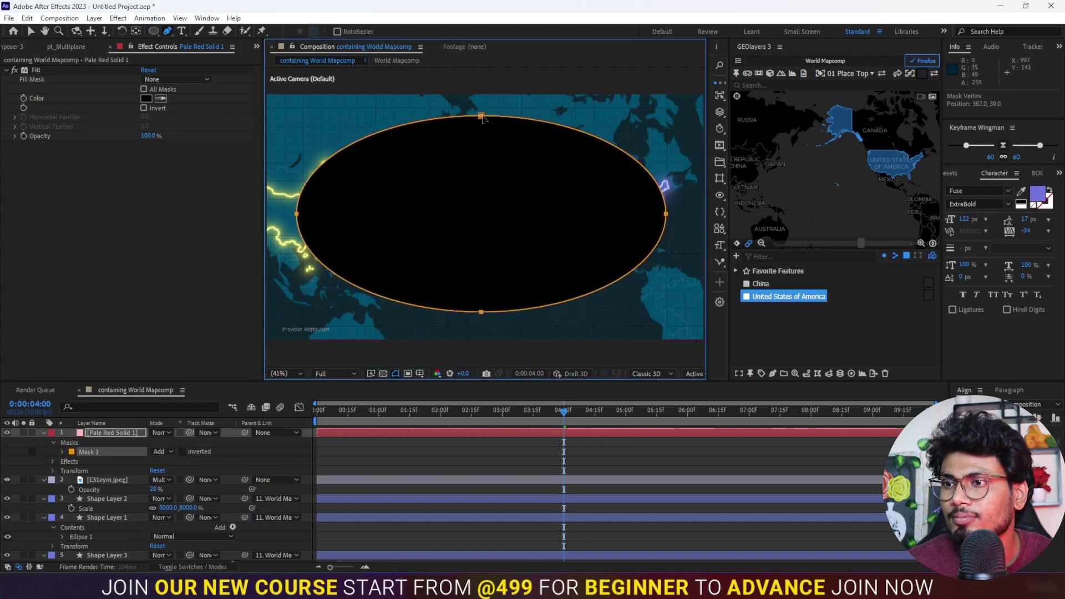
{"action": "left_click", "coordinate": [471, 434]}
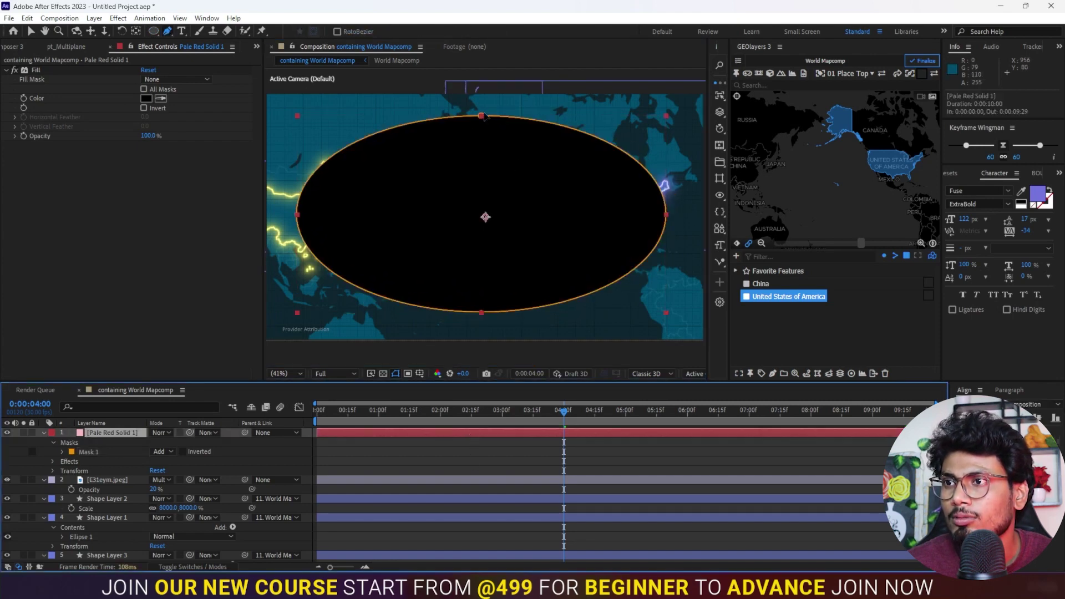
{"action": "left_click_drag", "start_coordinate": [482, 117], "coordinate": [482, 109]}
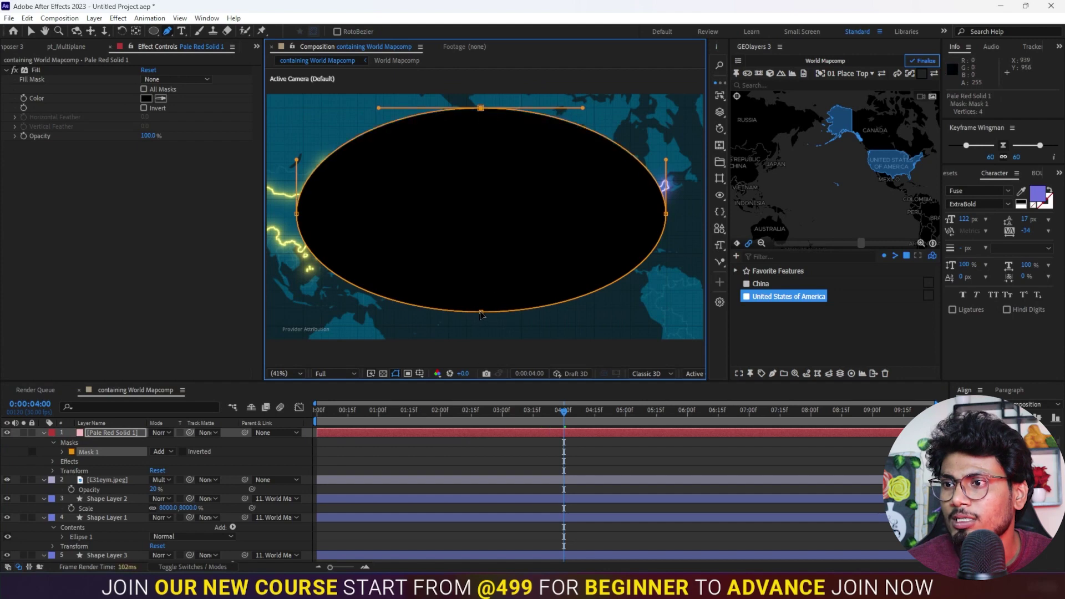
{"action": "left_click_drag", "start_coordinate": [481, 313], "coordinate": [487, 327]}
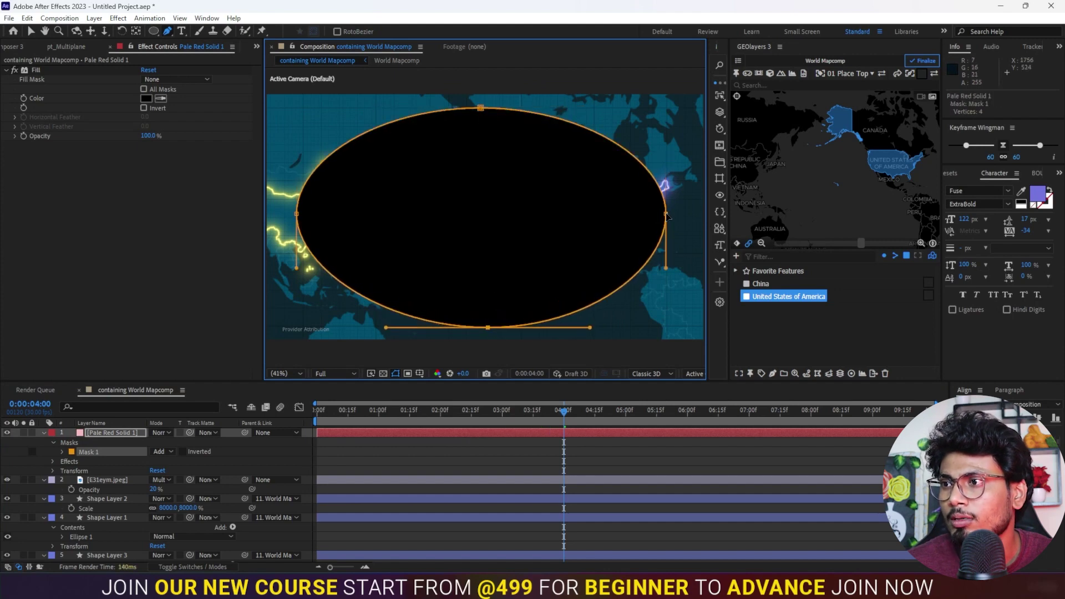
{"action": "left_click_drag", "start_coordinate": [666, 215], "coordinate": [688, 213]}
{"action": "left_click", "coordinate": [296, 214]}
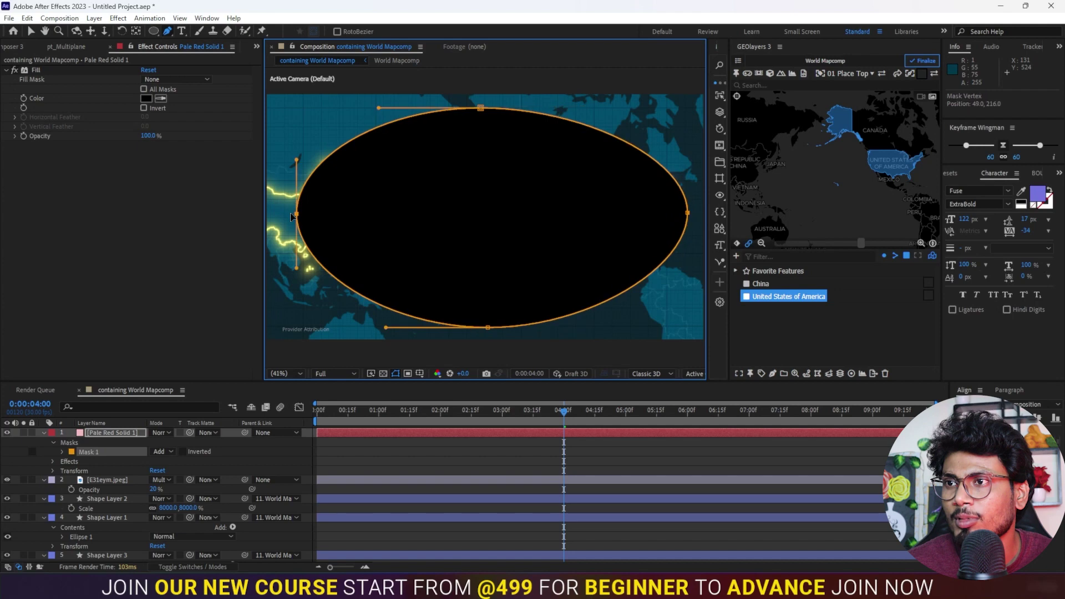
{"action": "left_click_drag", "start_coordinate": [296, 214], "coordinate": [282, 214]}
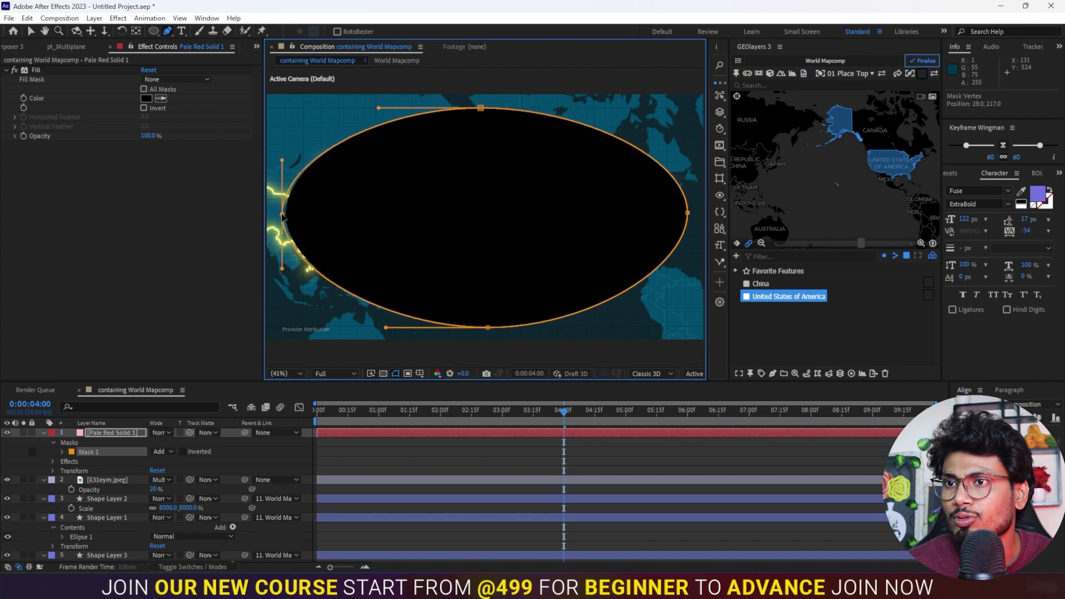
Set the mask to Subtract with a 300-pixel Mask Feather.
{"action": "left_click", "coordinate": [168, 452]}
{"action": "left_click", "coordinate": [178, 479]}
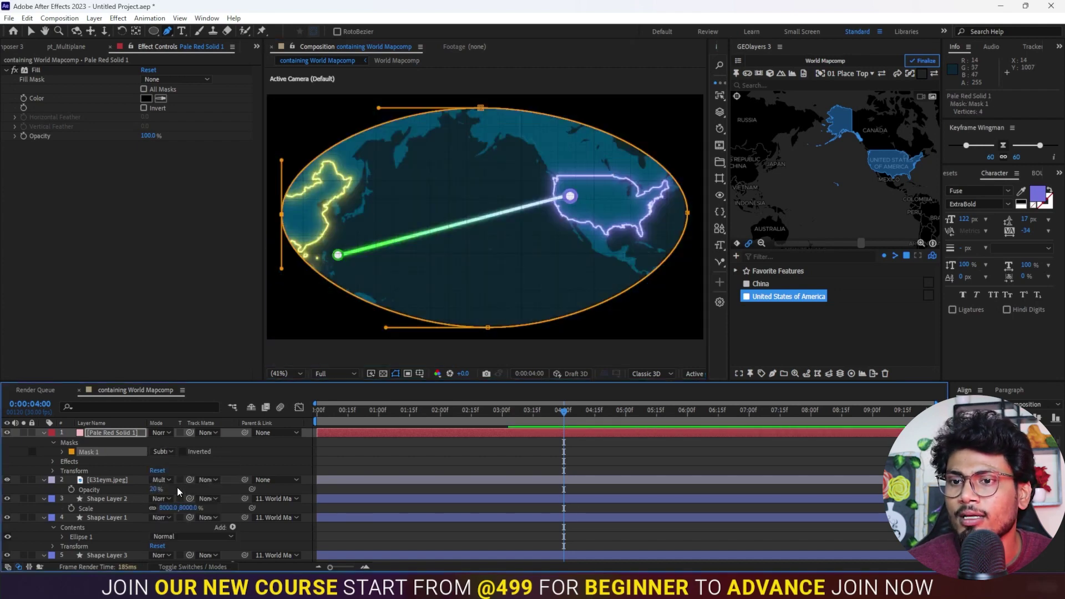
{"action": "left_click", "coordinate": [62, 451]}
{"action": "left_click_drag", "start_coordinate": [156, 471], "coordinate": [328, 479]}
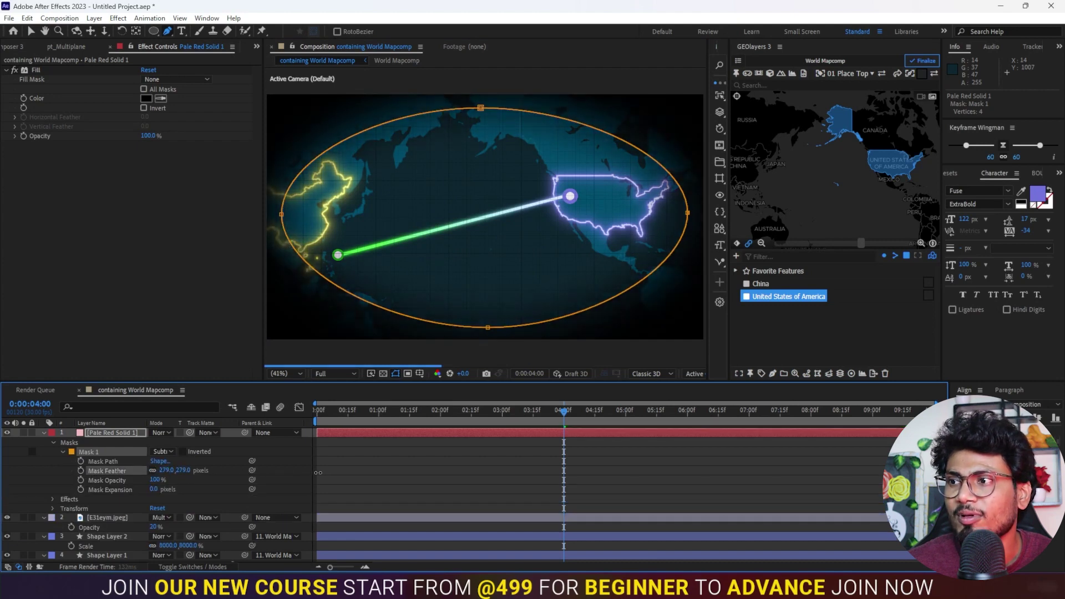
{"action": "left_click", "coordinate": [167, 470]}
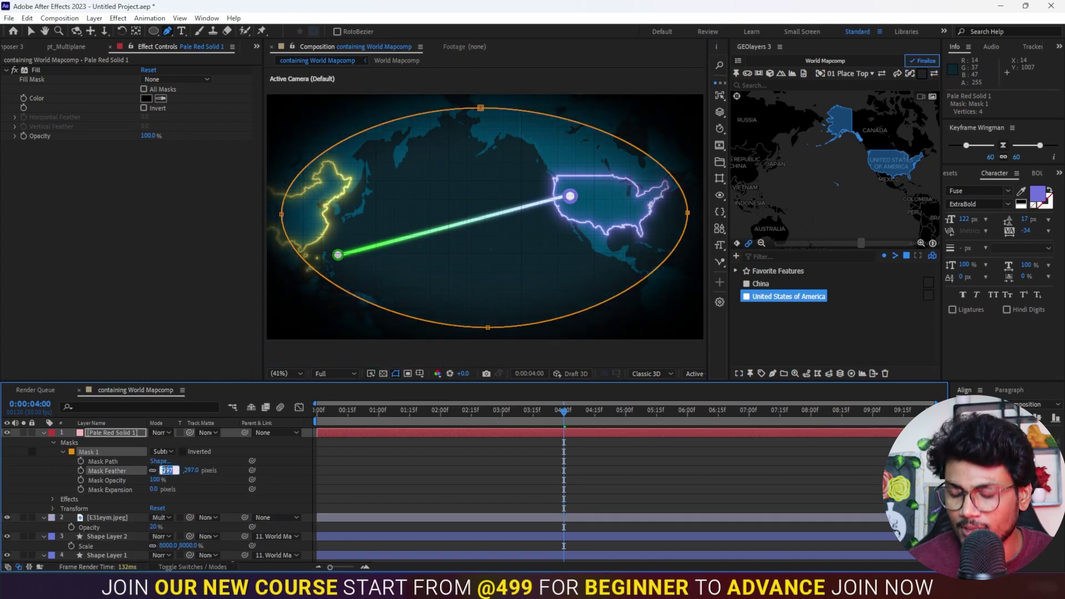
{"action": "type", "text": "300"}
{"action": "key", "text": "Return"}
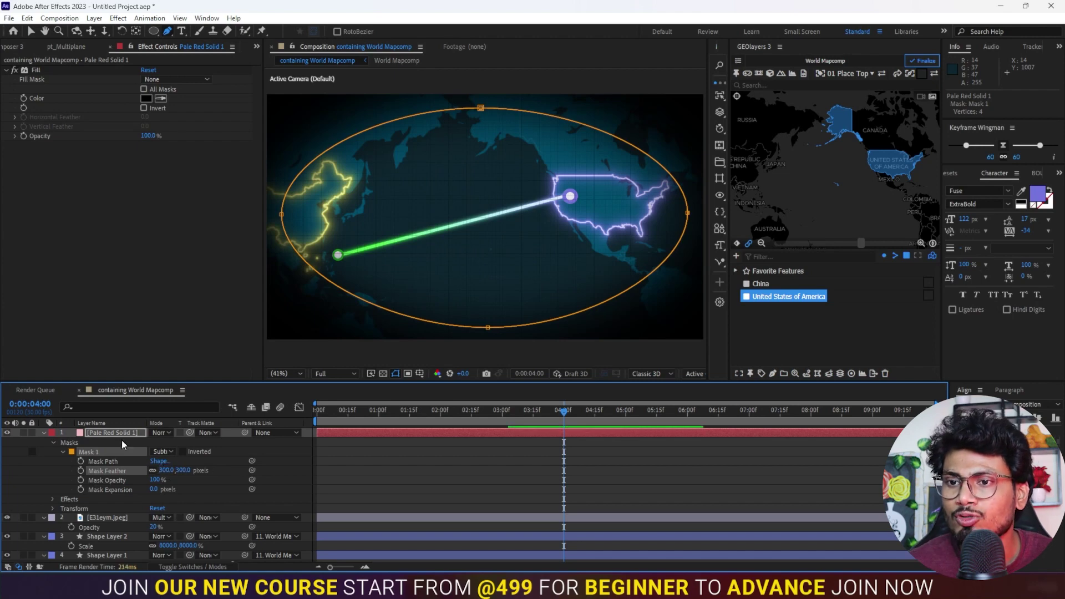
Set the black vignette solid's opacity to 50%.
{"action": "left_click", "coordinate": [108, 431]}
{"action": "key", "text": "t"}
{"action": "left_click", "coordinate": [157, 443]}
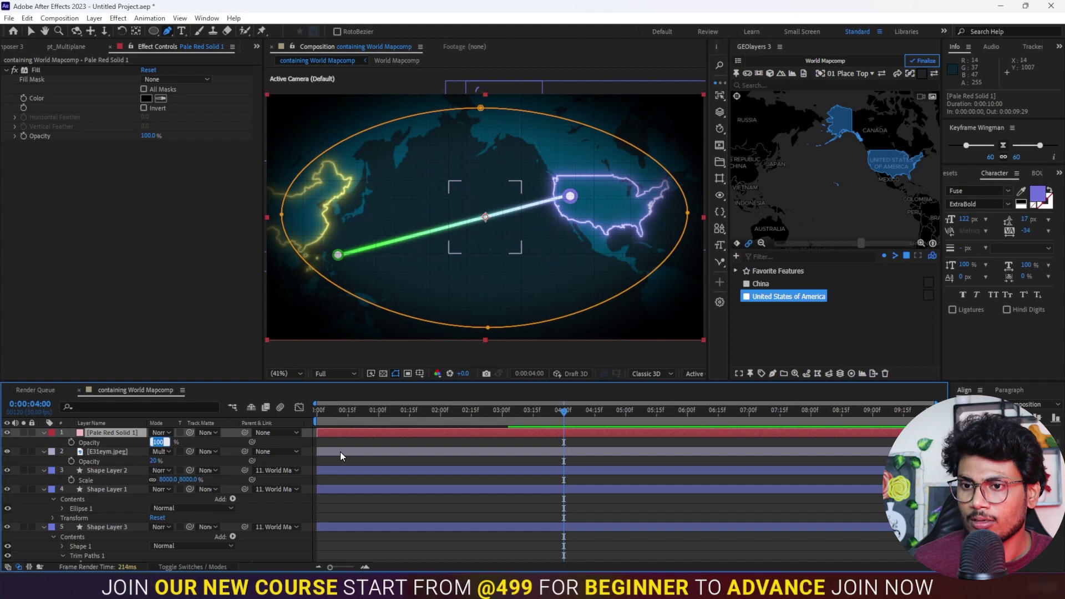
{"action": "type", "text": "50"}
{"action": "key", "text": "Return"}
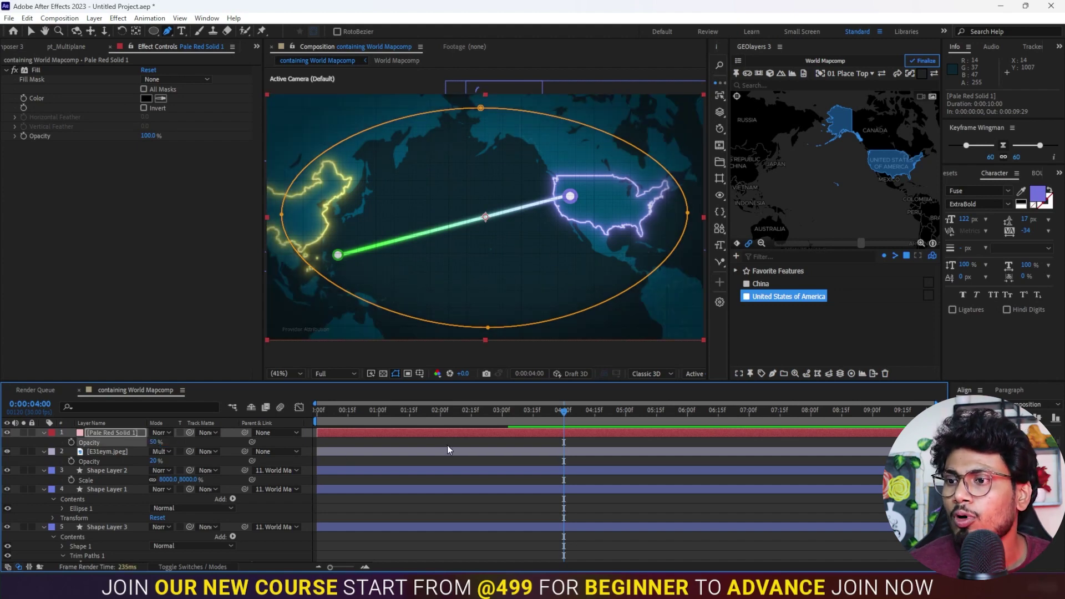
Deselect all layers and preview the animation from the beginning.
{"action": "key", "text": "F2"}
{"action": "left_click", "coordinate": [318, 411]}
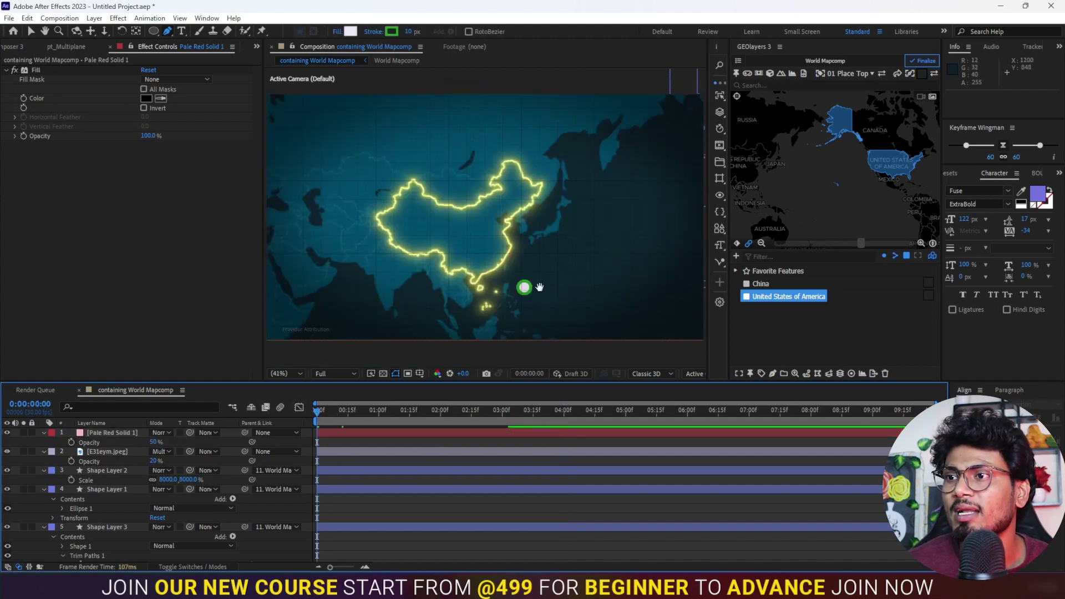
{"action": "key", "text": "space"}
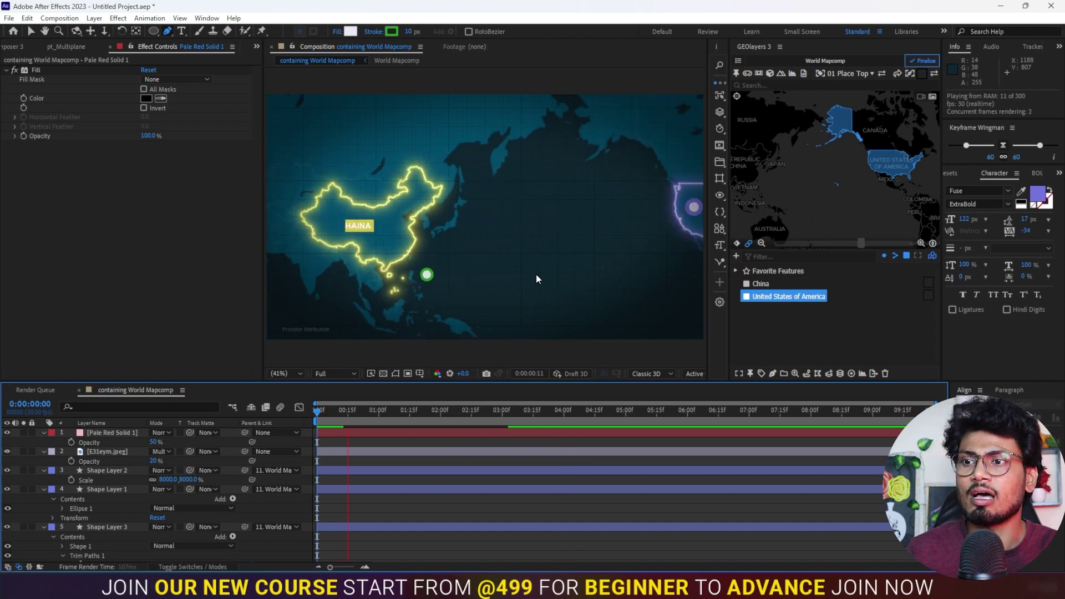